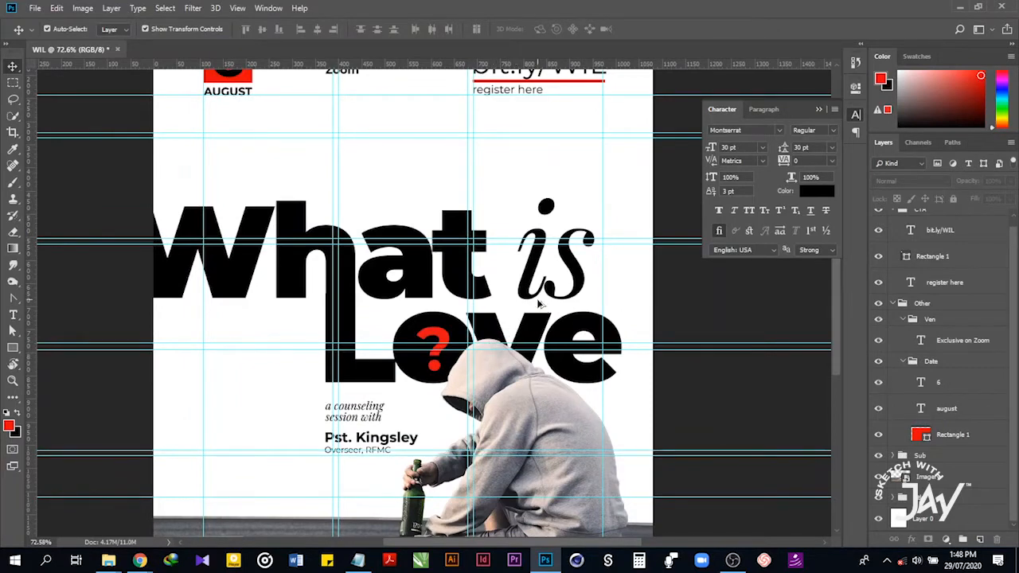
Review the design checklist and flyer copy in the Notepad notes, and return to the Photoshop flyer.
scroll(539, 305, "down", 1)
scroll(533, 341, "down", 2)
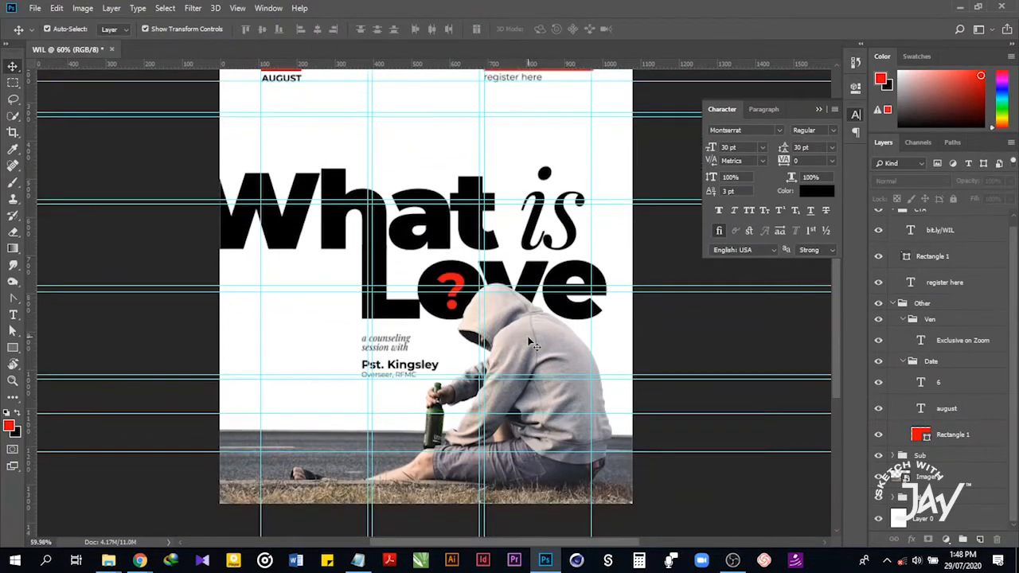
scroll(533, 344, "down", 1)
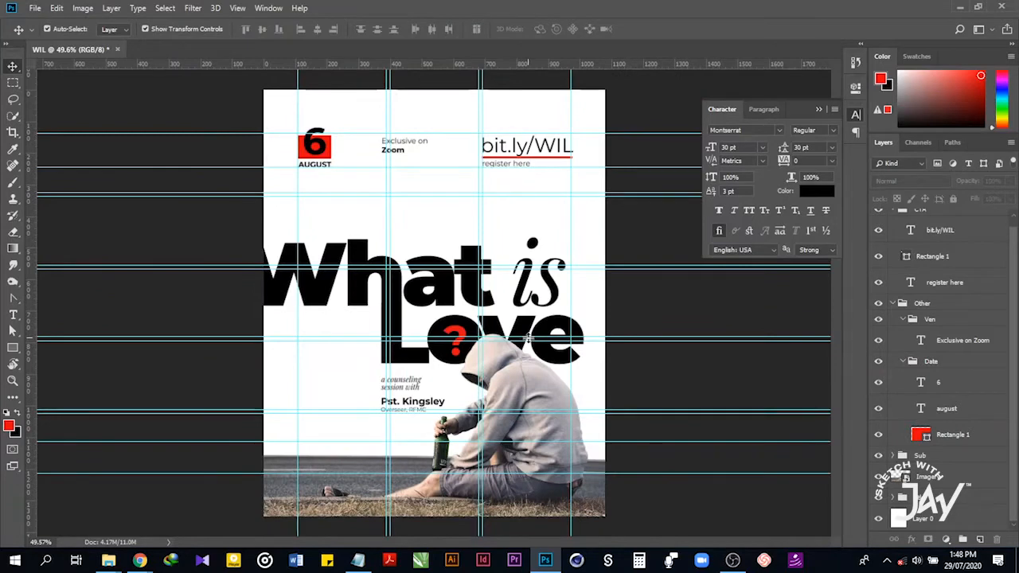
left_click(358, 560)
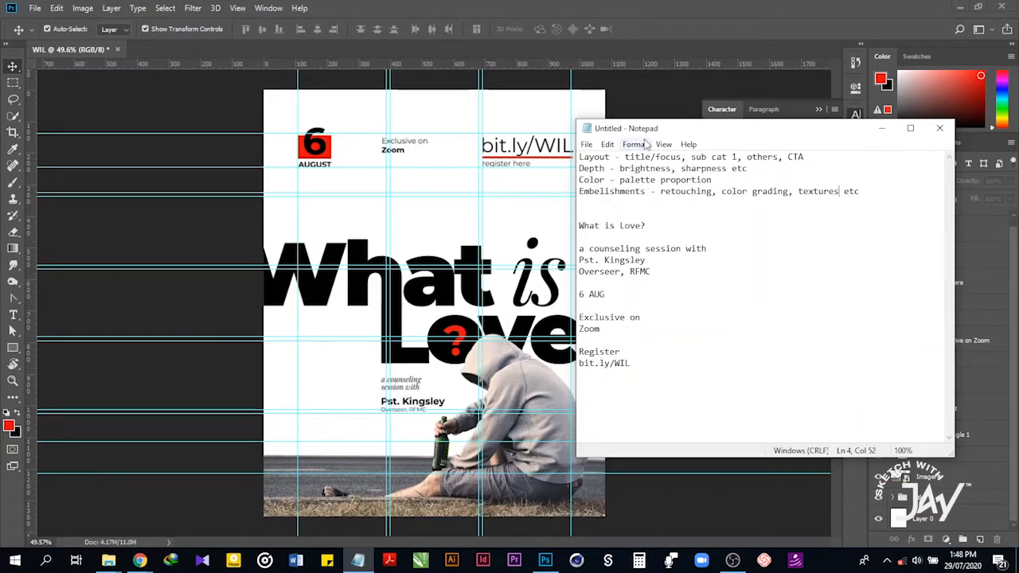
left_click(678, 38)
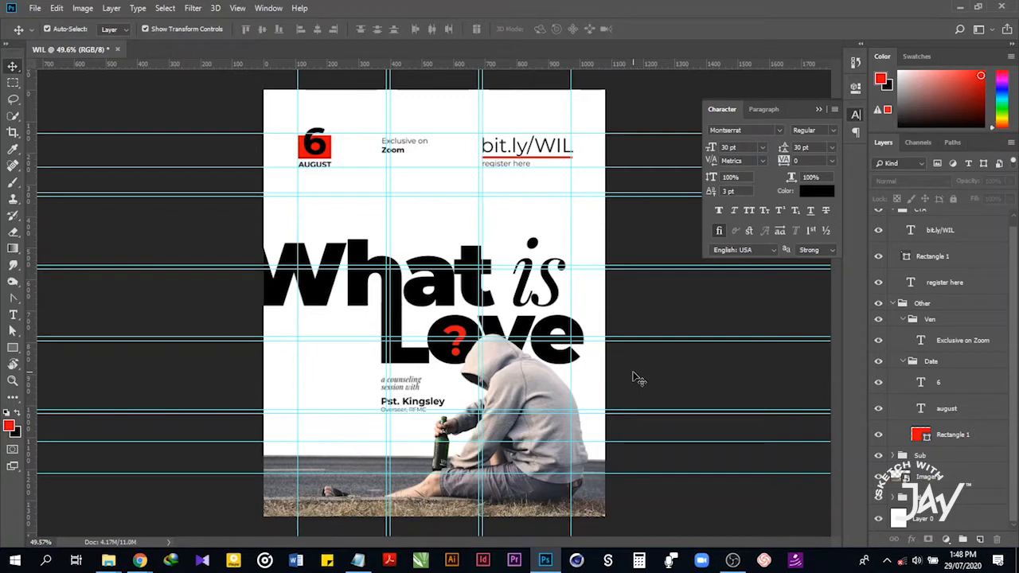
Recolor the word "is" in the title to dark gray with a brightness of 30%.
left_click(562, 295)
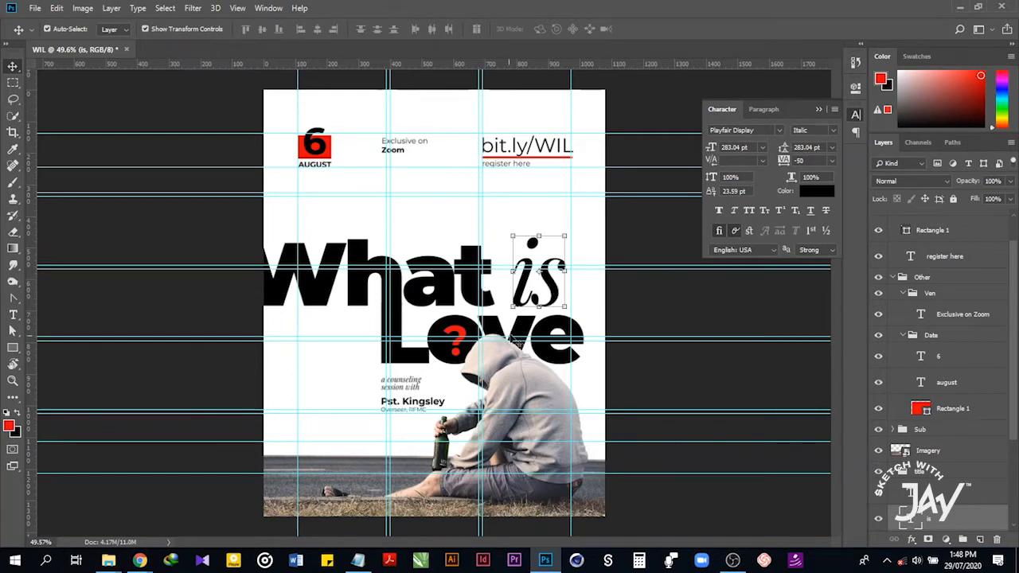
left_click(826, 192)
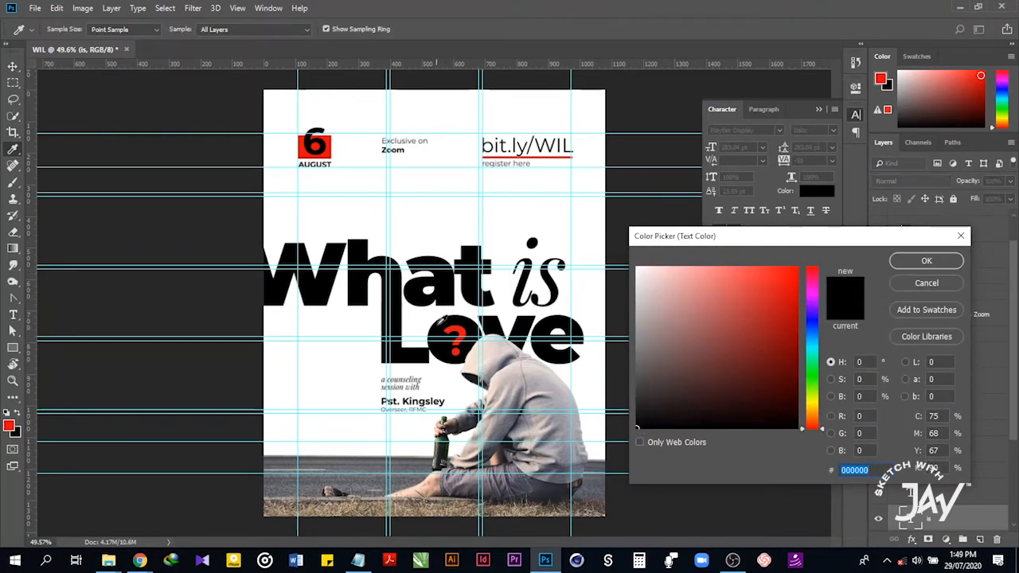
left_click(637, 383)
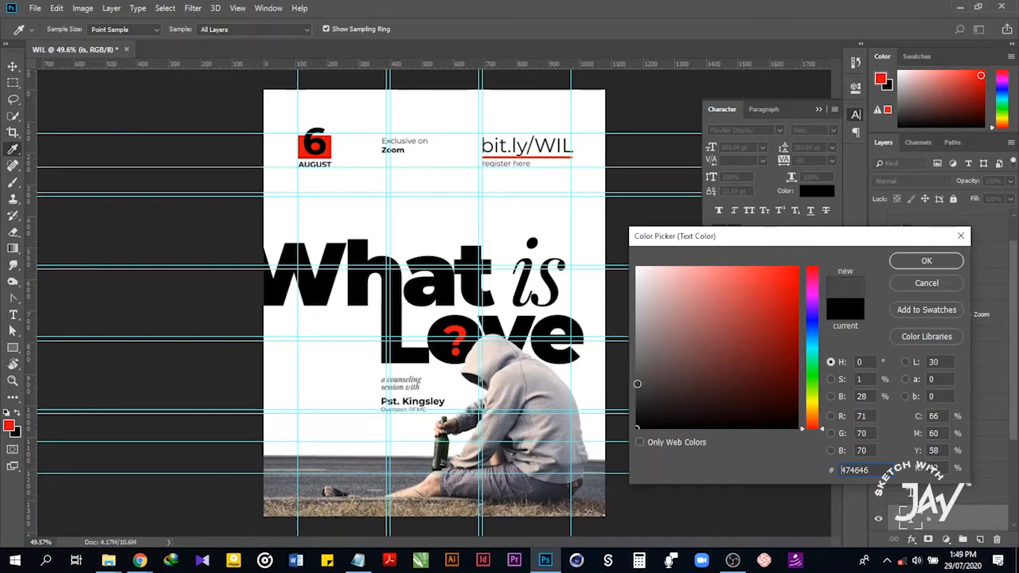
left_click_drag(637, 384, 626, 389)
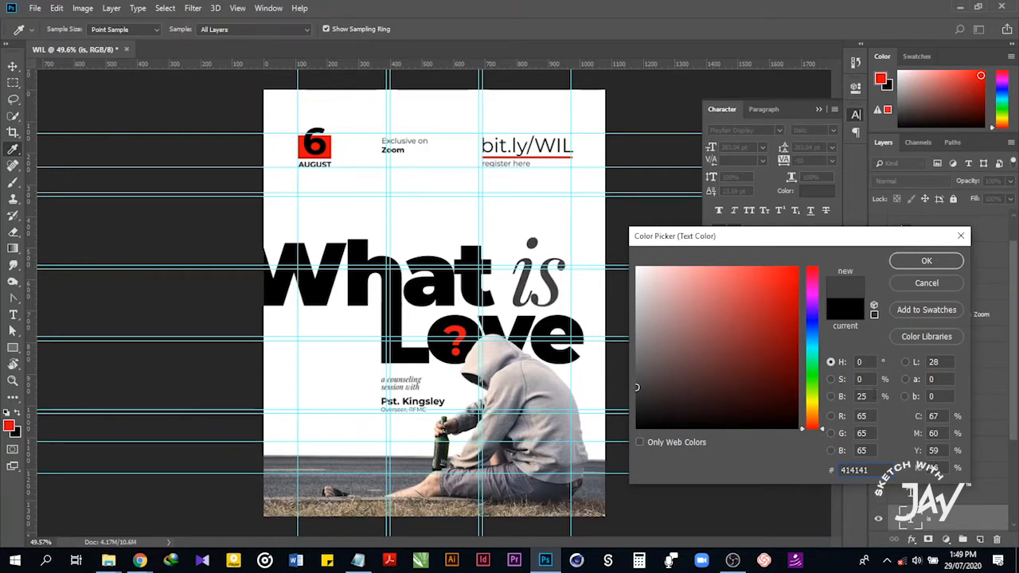
left_click(849, 396)
type("30")
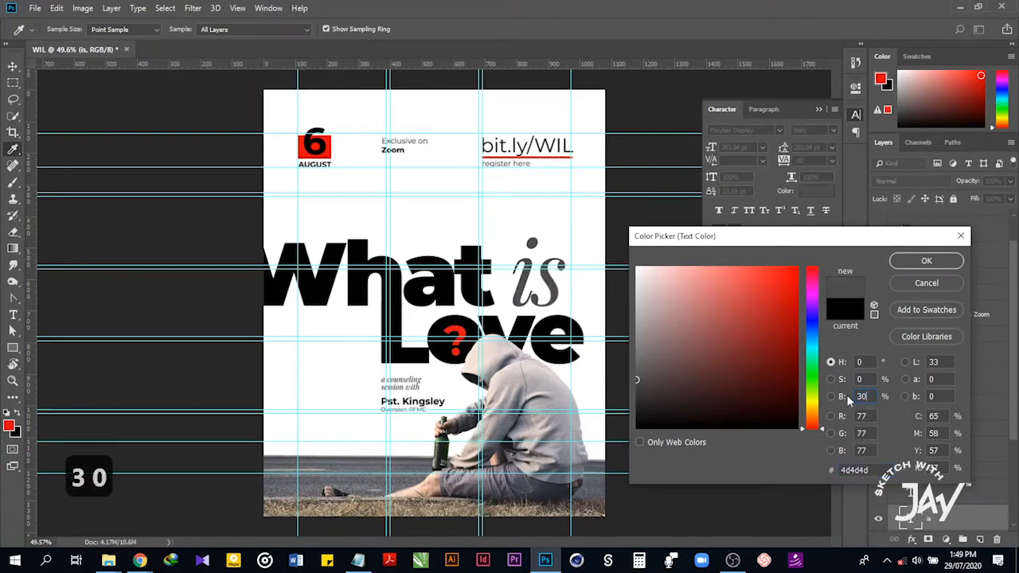
left_click(914, 263)
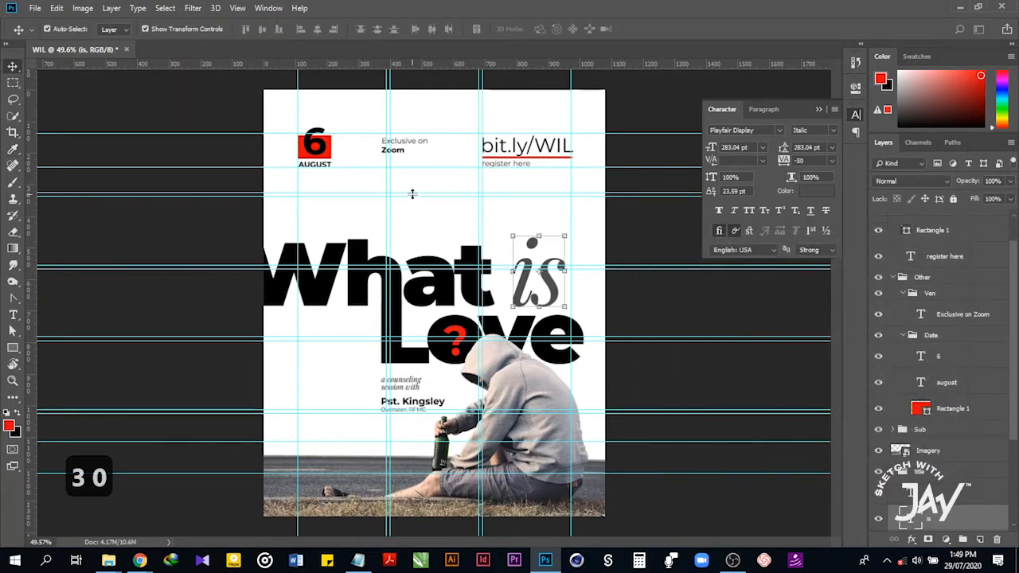
left_click(420, 221)
Recolor the speaker's name text to dark gray #4d4d4d with saturation 0% and brightness 30%.
scroll(391, 402, "up", 2)
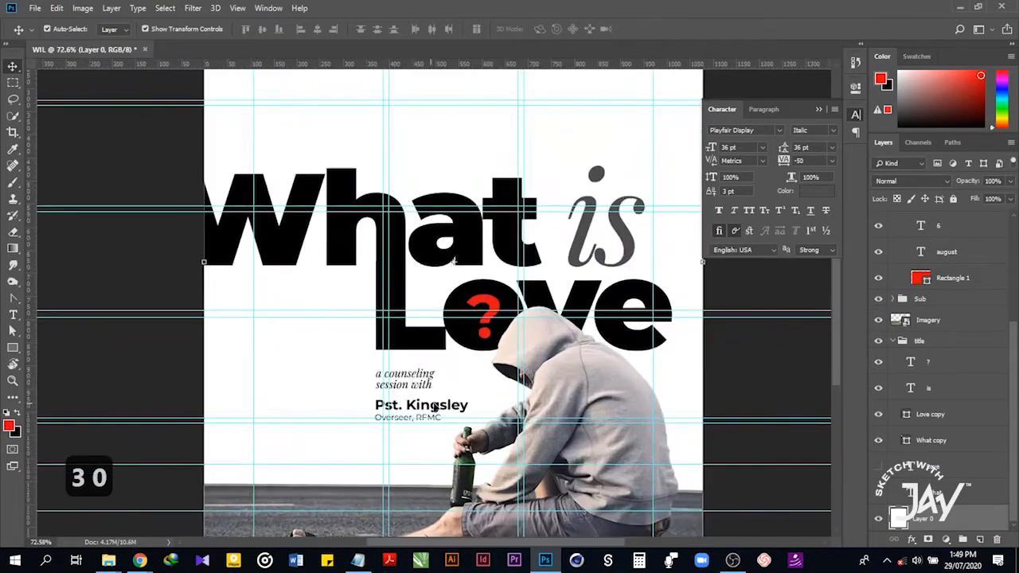
left_click(435, 407)
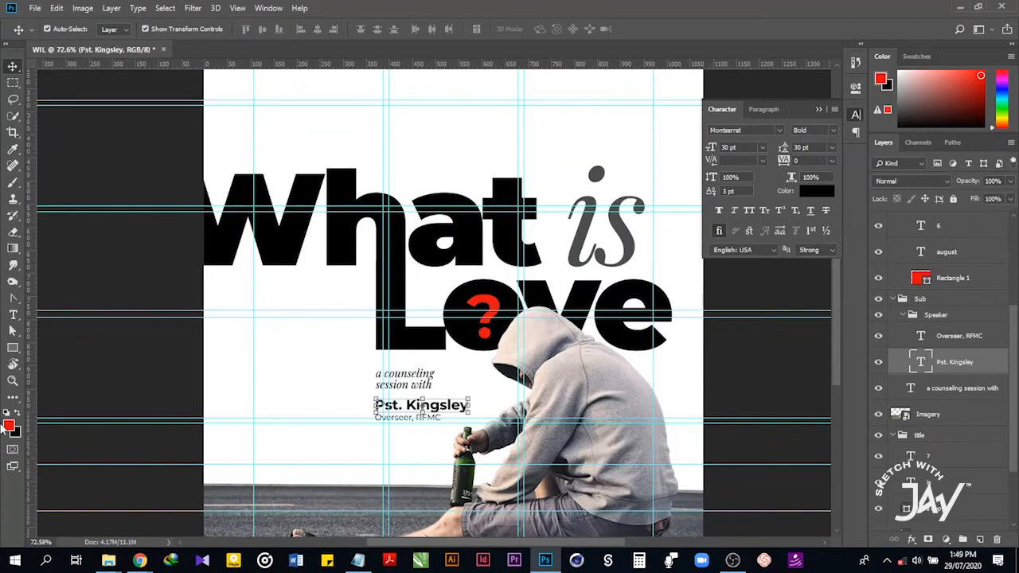
left_click(820, 192)
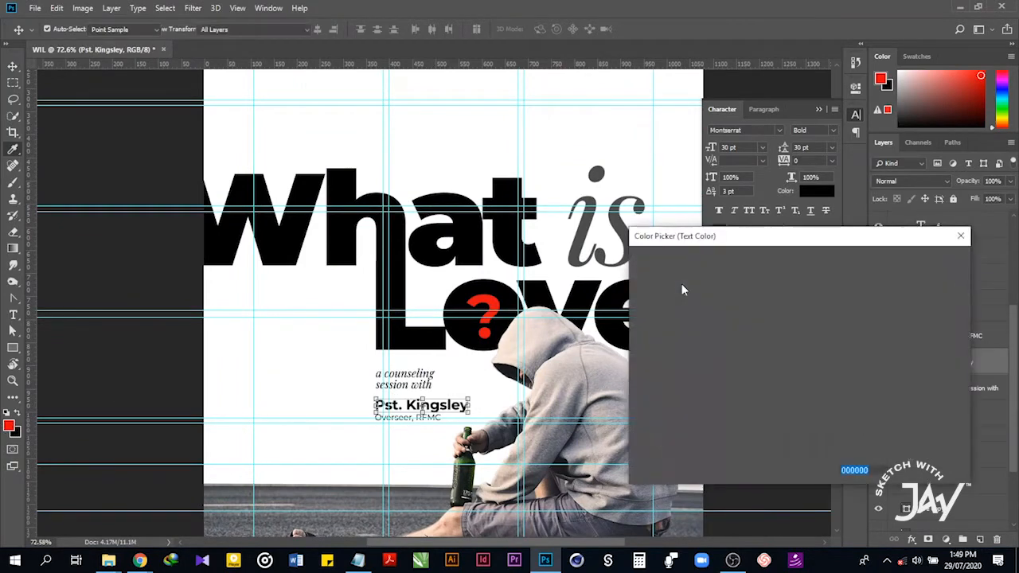
type("30")
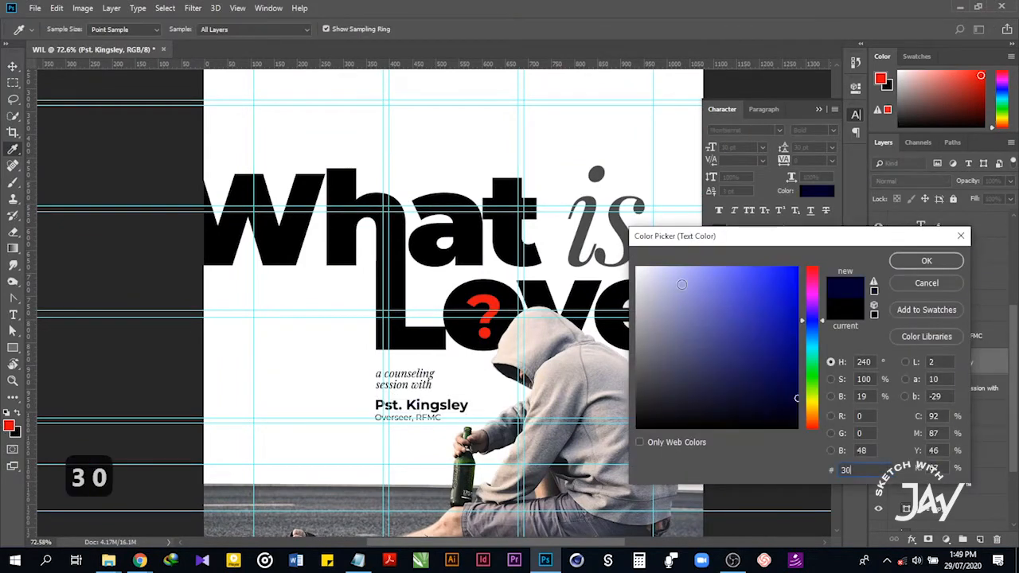
left_click(871, 379)
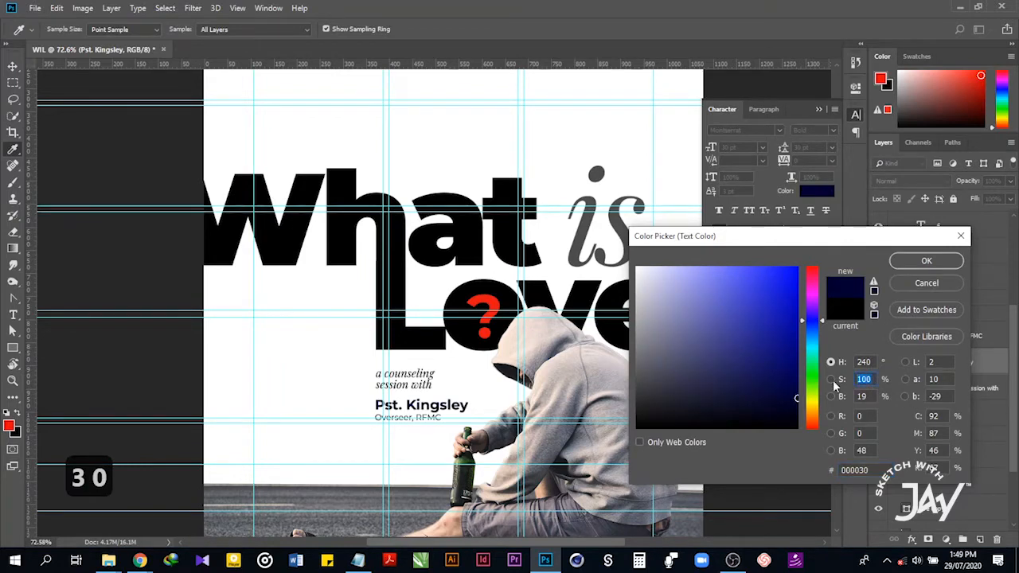
type("30")
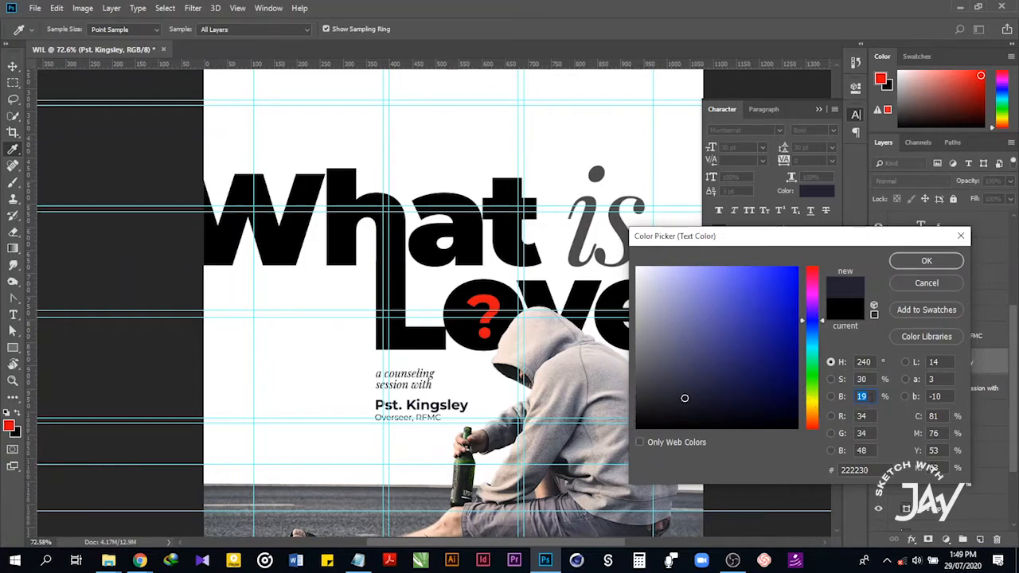
type("30")
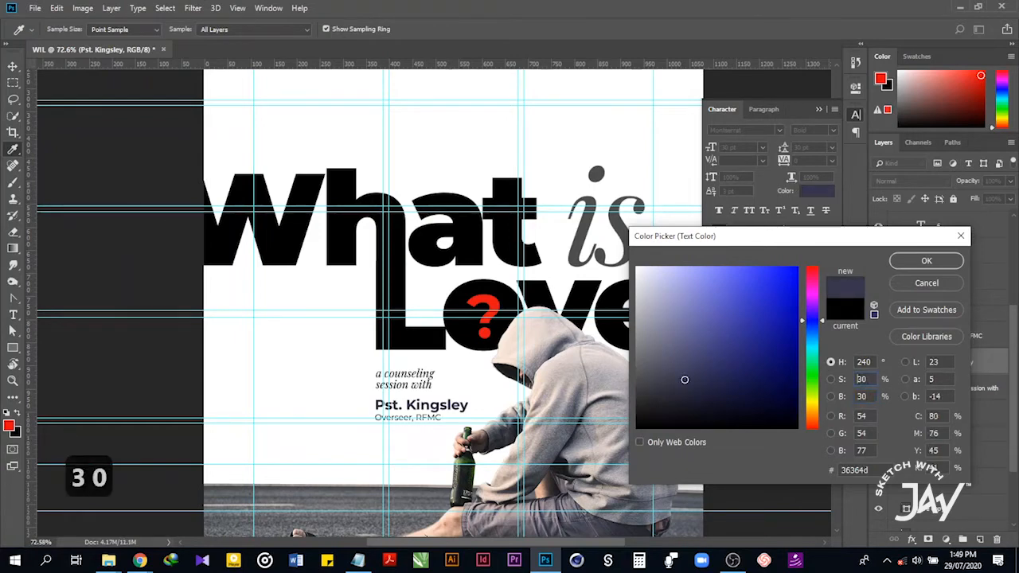
type("0")
key("Return")
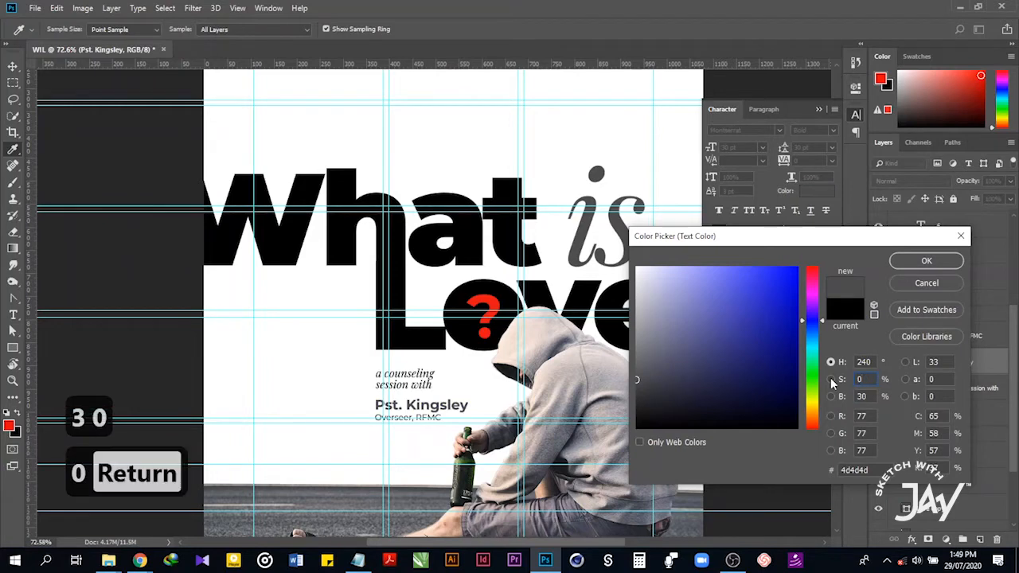
left_click(263, 385)
Set the text color of "register here" to dark gray with a brightness of 30%.
scroll(310, 384, "down", 2)
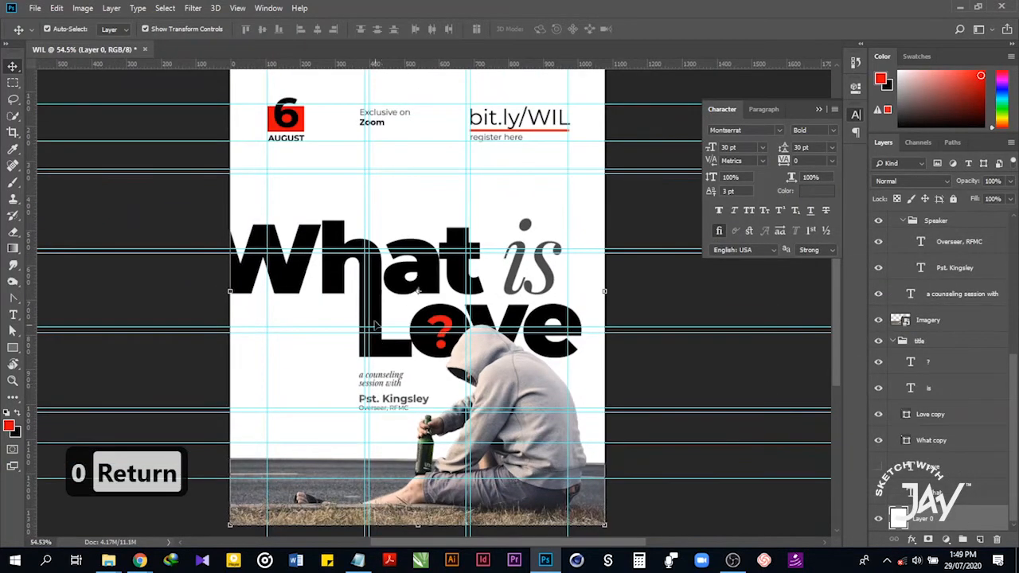
scroll(374, 325, "up", 2)
scroll(398, 209, "up", 3)
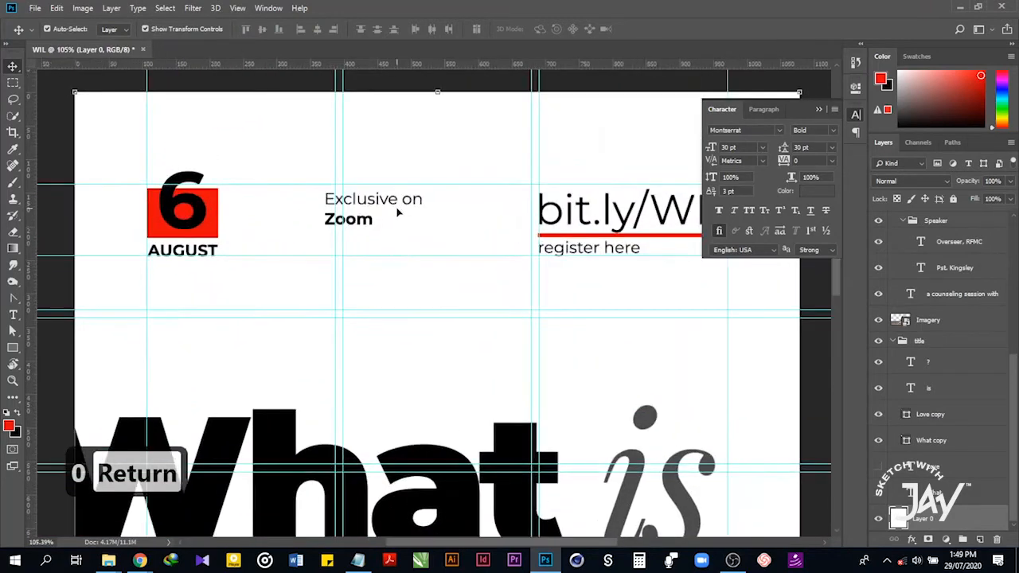
left_click(572, 248)
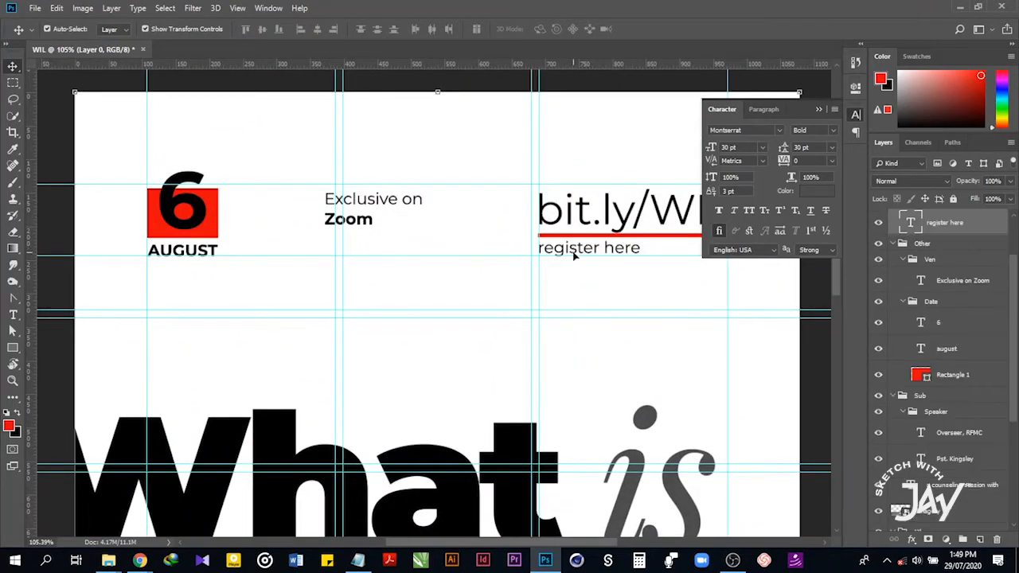
left_click(820, 193)
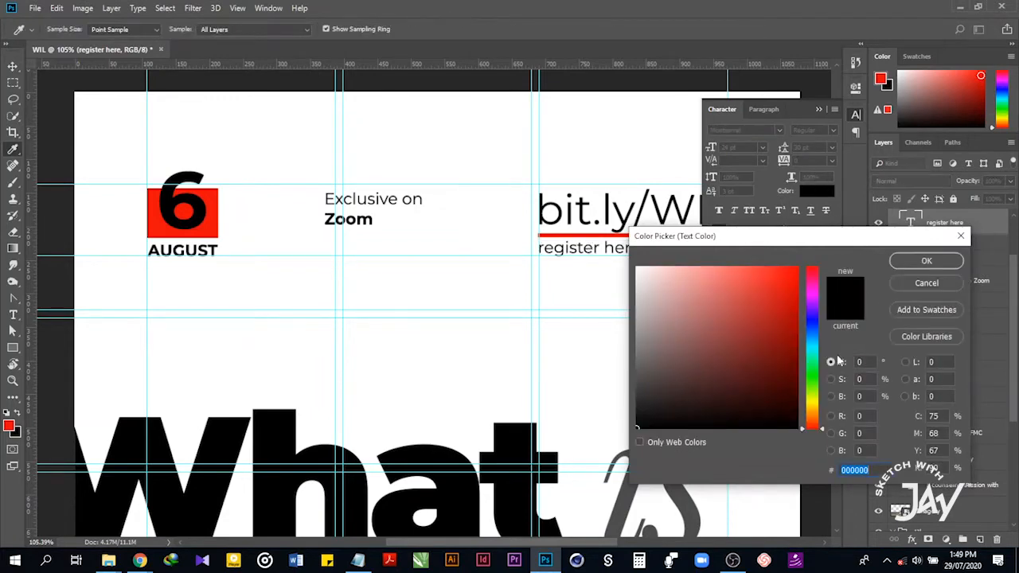
left_click(860, 396)
type("30")
key("Return")
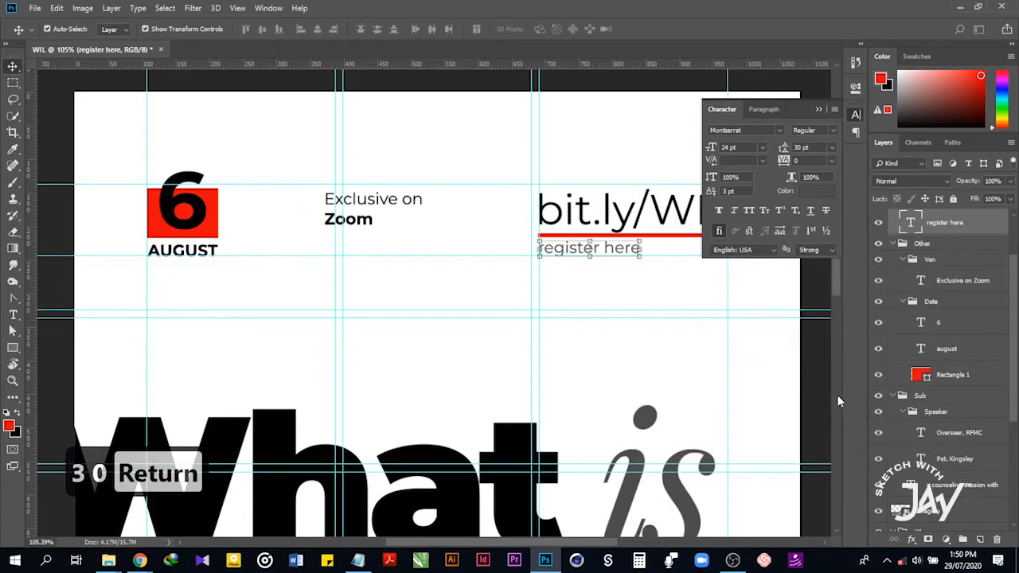
Nudge the "register here" text four increments down, away from the red line, and deselect it.
key("Down")
key("Down")
key("Down")
key("Down")
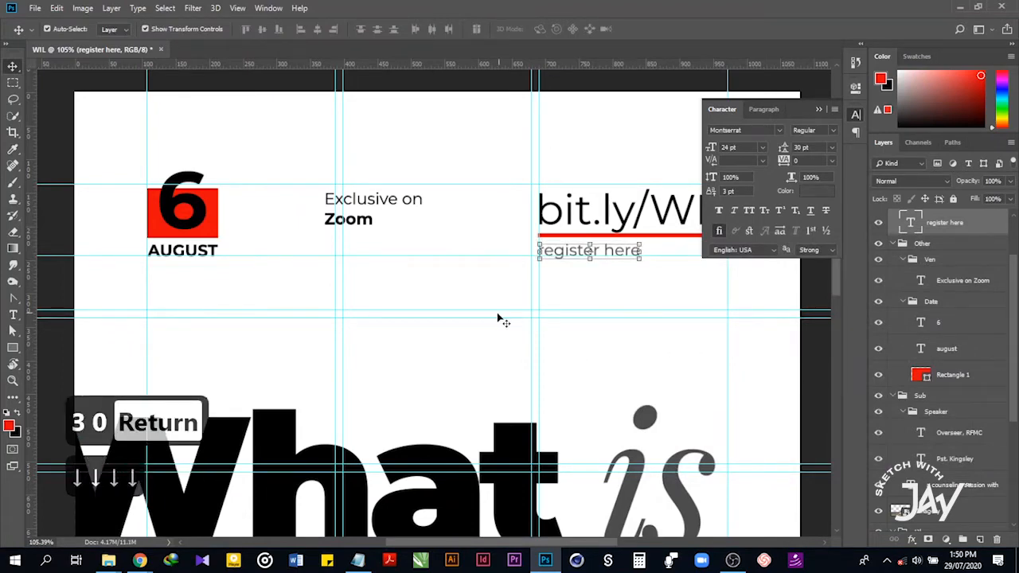
left_click(462, 280)
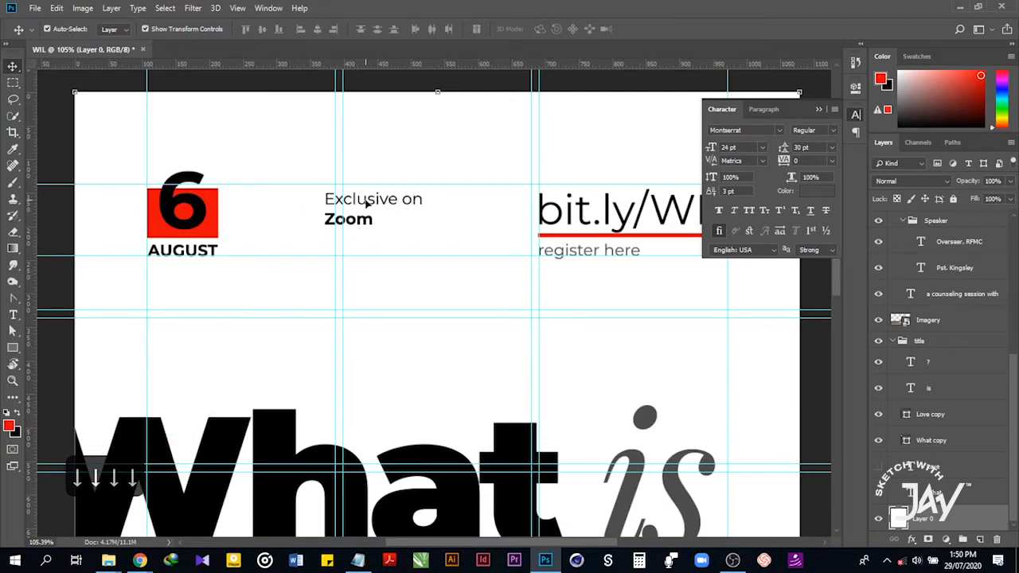
Recolor only the words "Exclusive on" above Zoom to dark gray with 30% brightness and commit the text edit.
key("t")
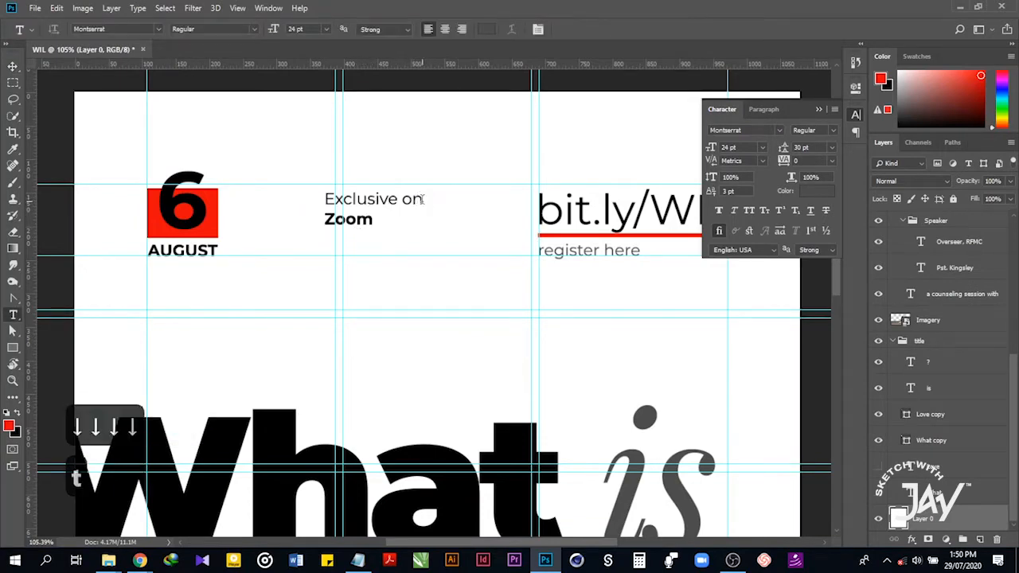
left_click_drag(429, 198, 282, 182)
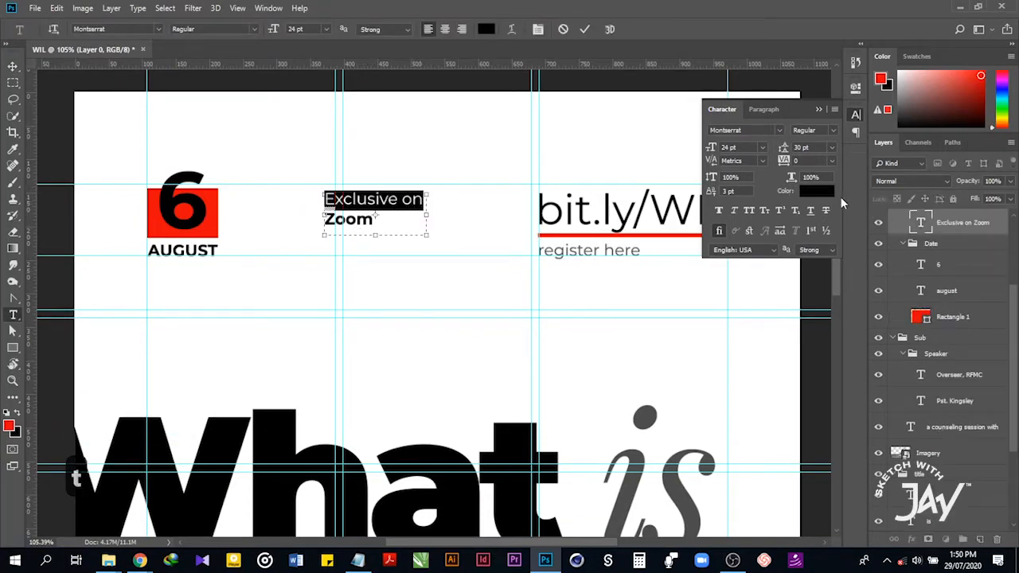
left_click(822, 193)
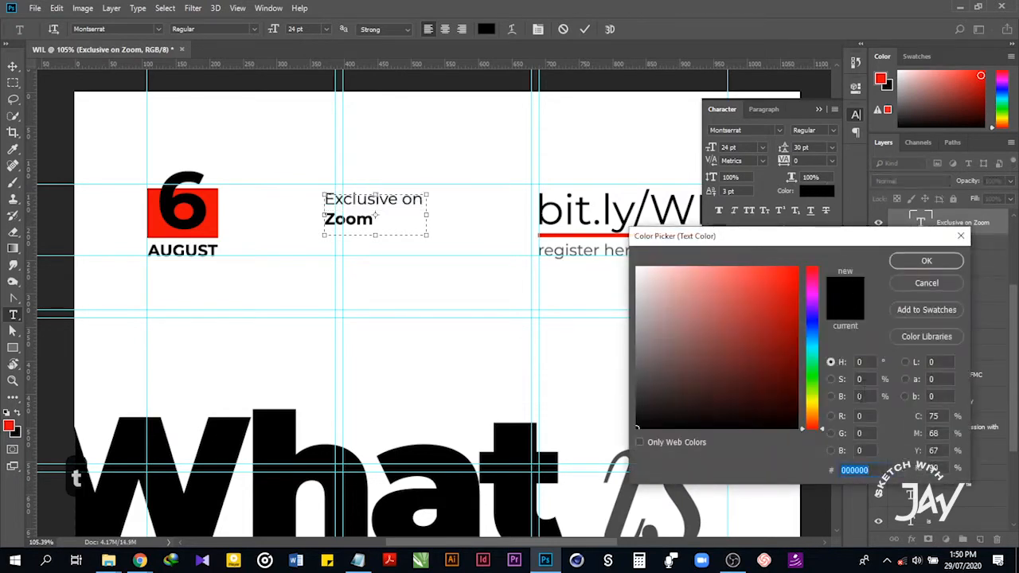
left_click(859, 396)
type("3")
key("Return")
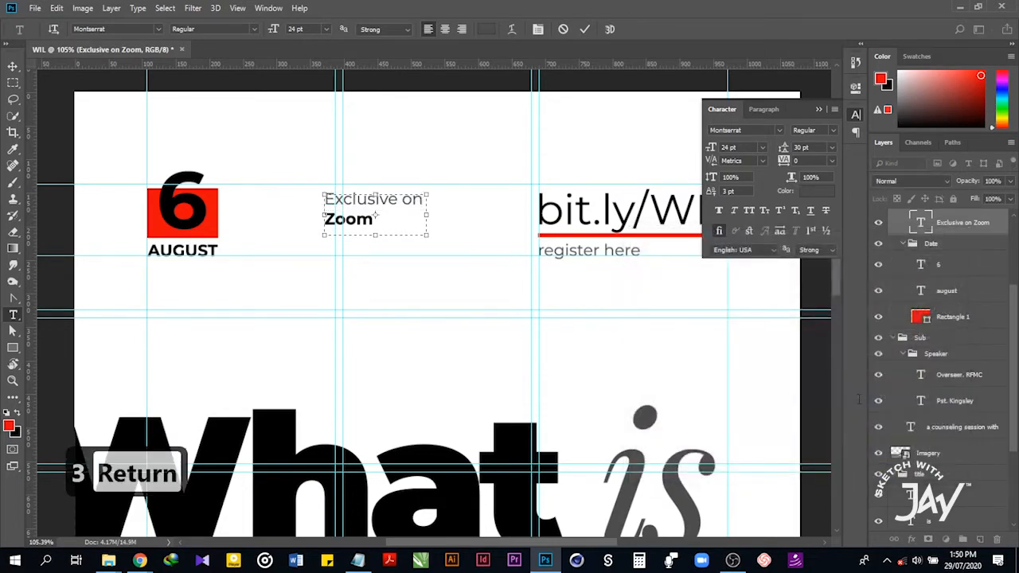
left_click(585, 29)
key("v")
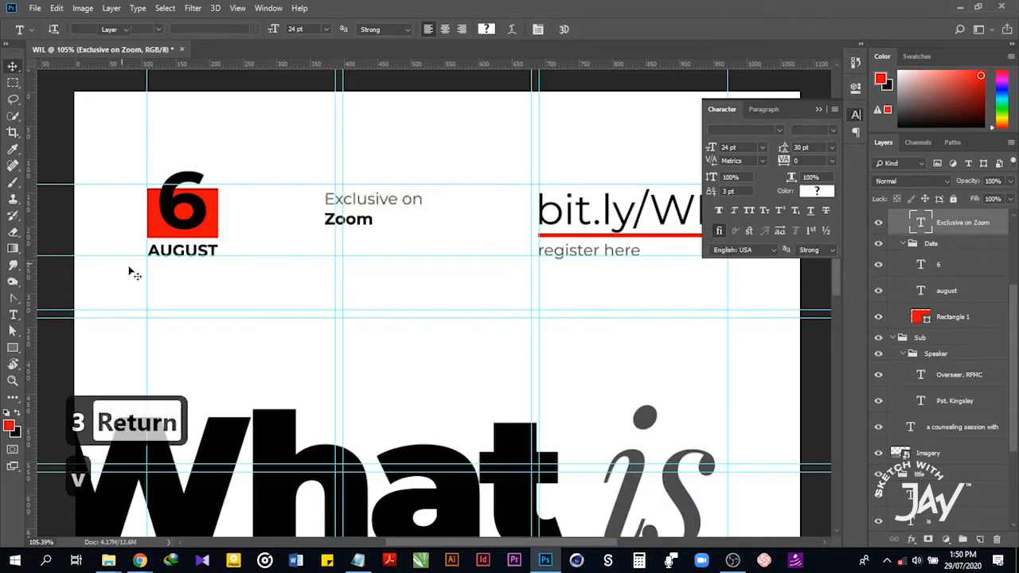
Recolor the "AUGUST" text under the red date box to dark gray with 30% brightness.
left_click(176, 253)
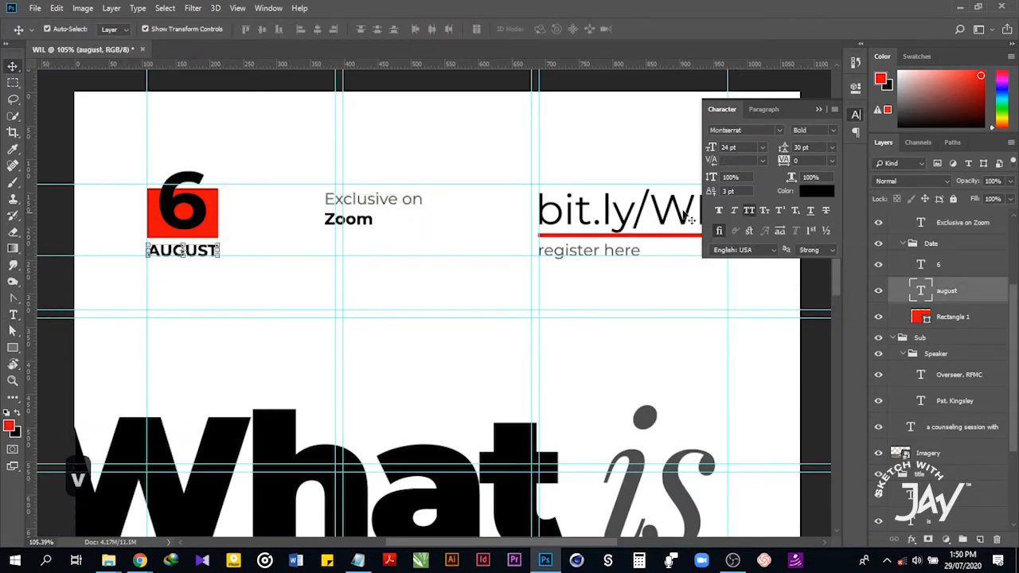
left_click(810, 193)
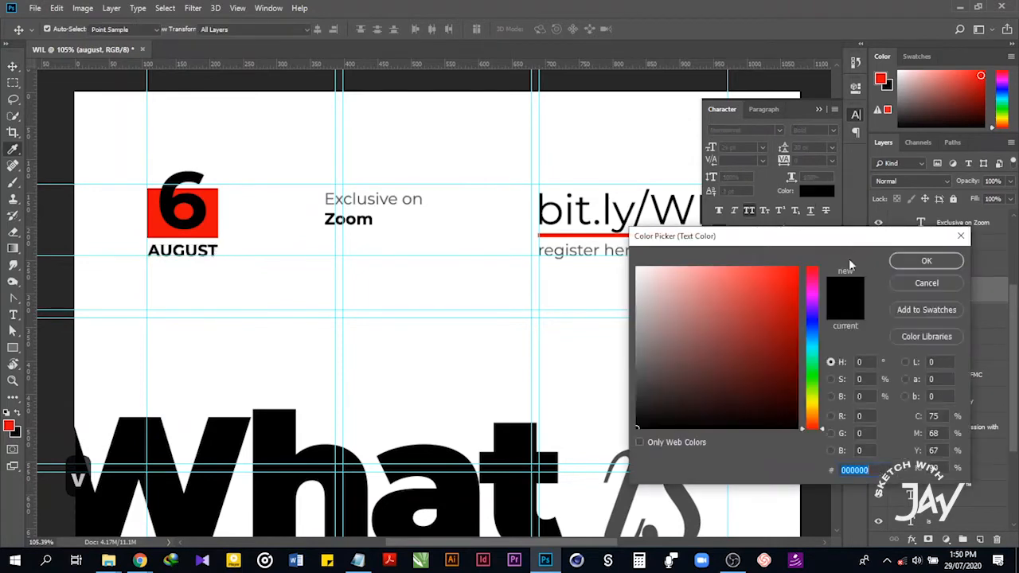
left_click(859, 397)
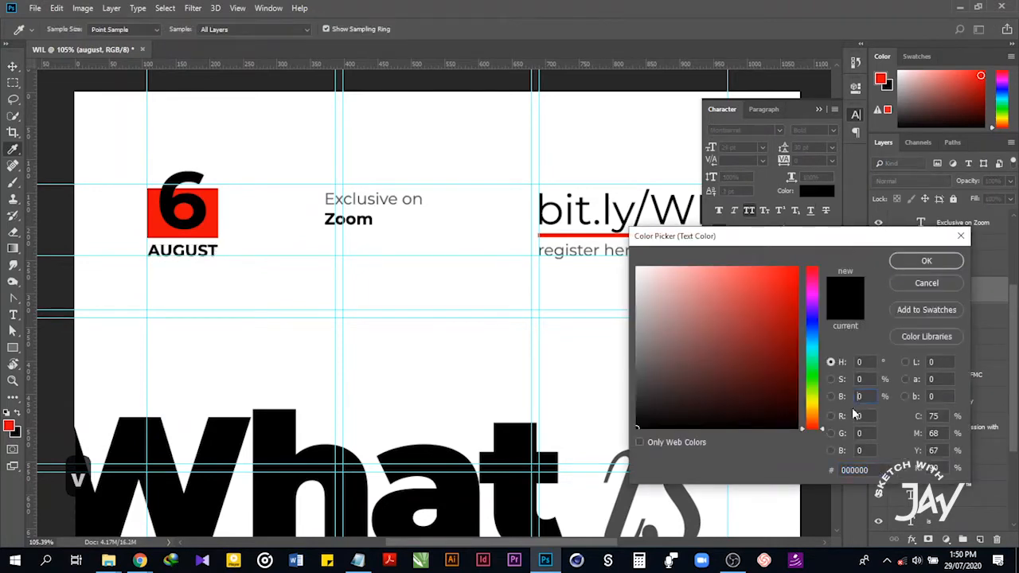
key("Return")
key("Return")
key("Return")
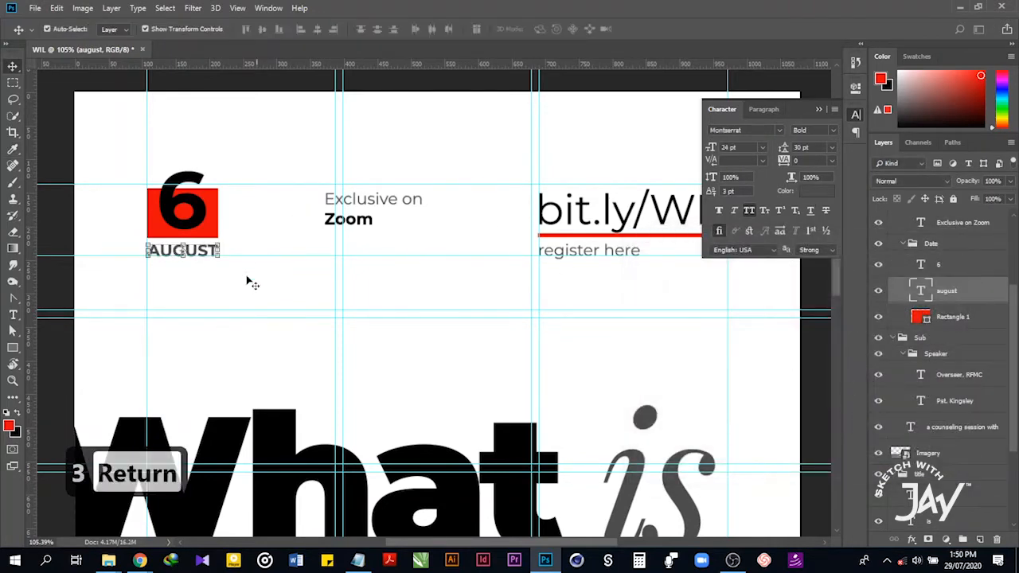
left_click(247, 283)
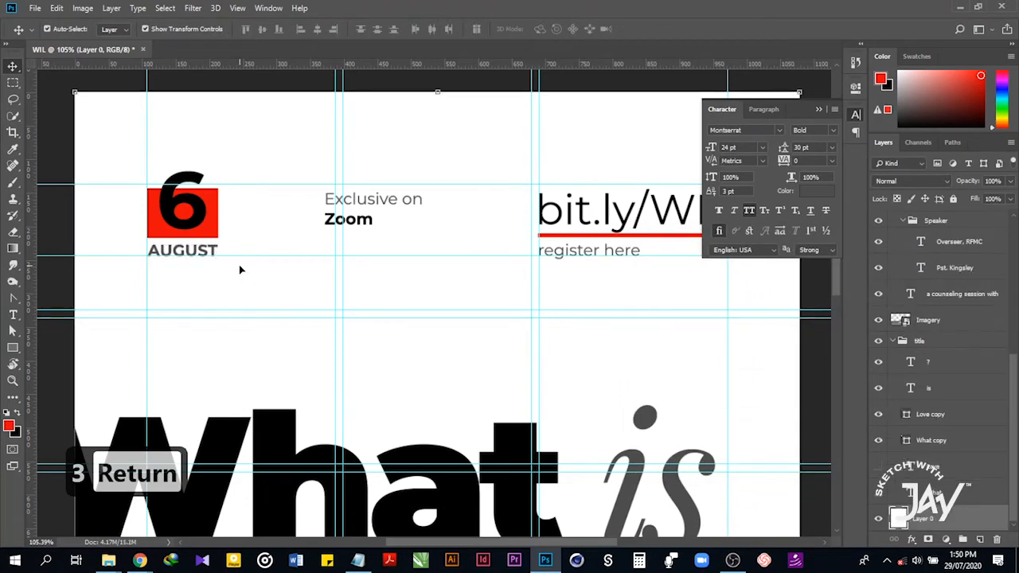
Recolor "AUGUST", the speaker's name and the title word "is" together to gray with 50% brightness, and deselect them.
scroll(238, 265, "down", 5)
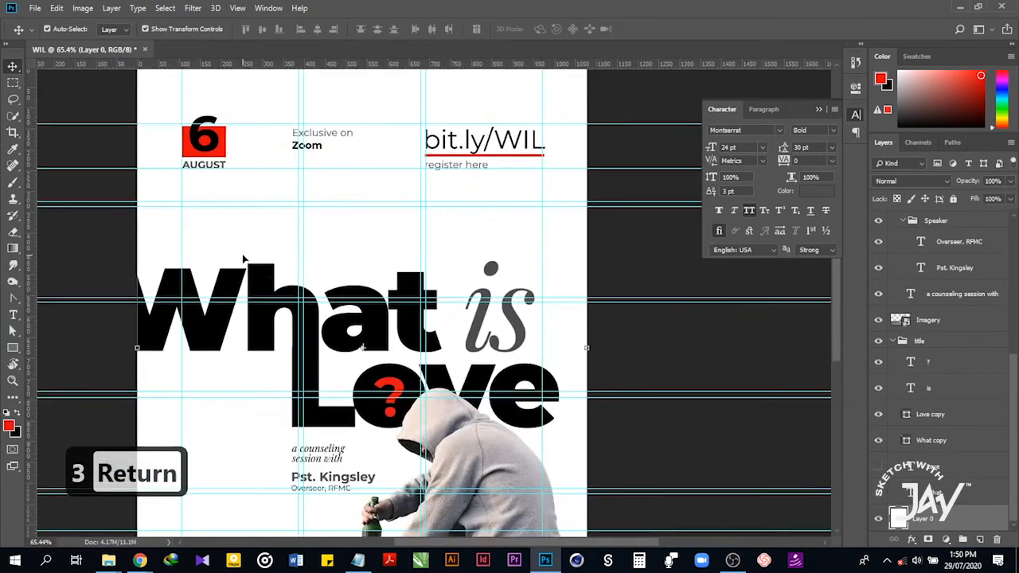
left_click(223, 166)
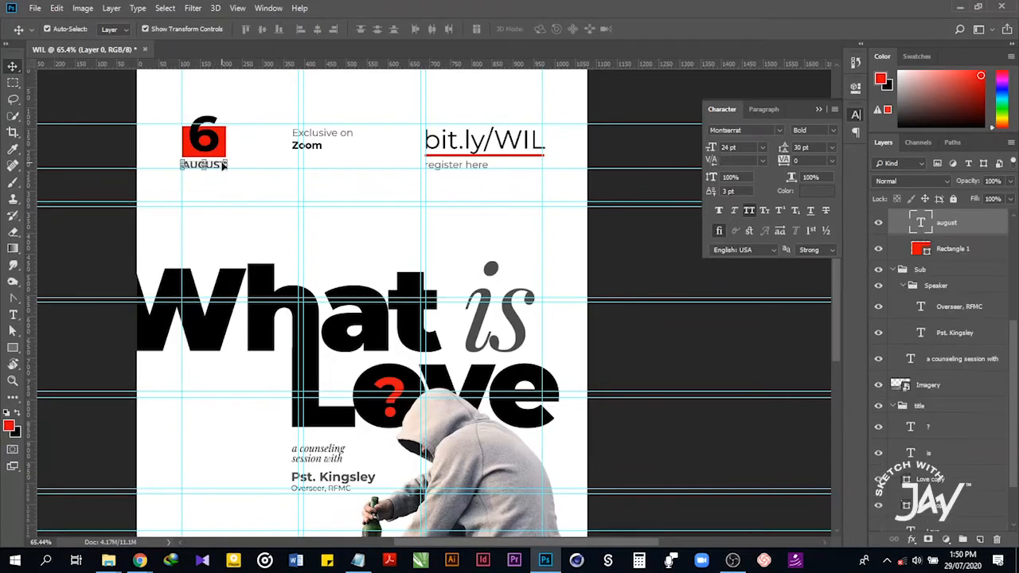
left_click(362, 488, "shift")
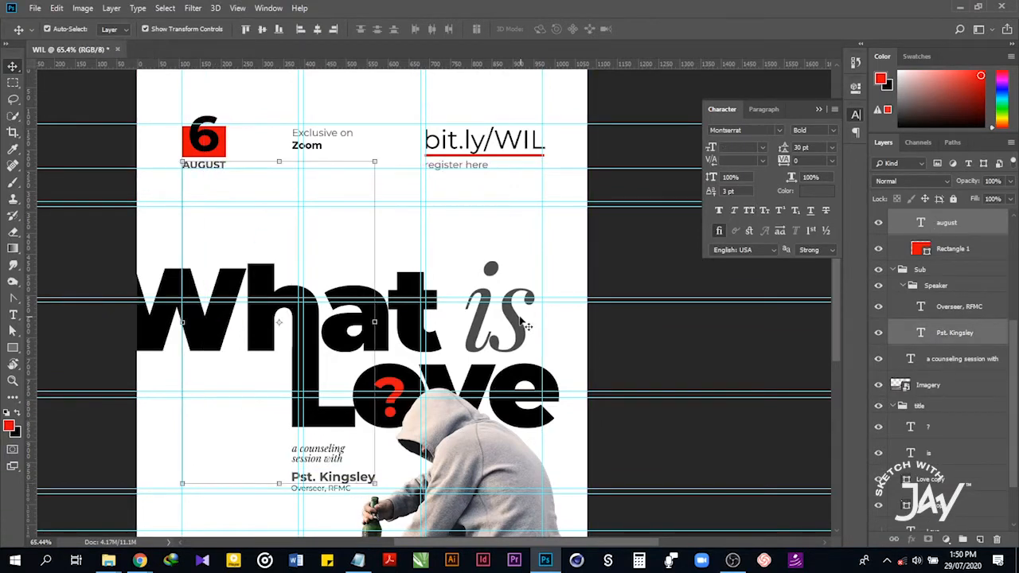
left_click(820, 190)
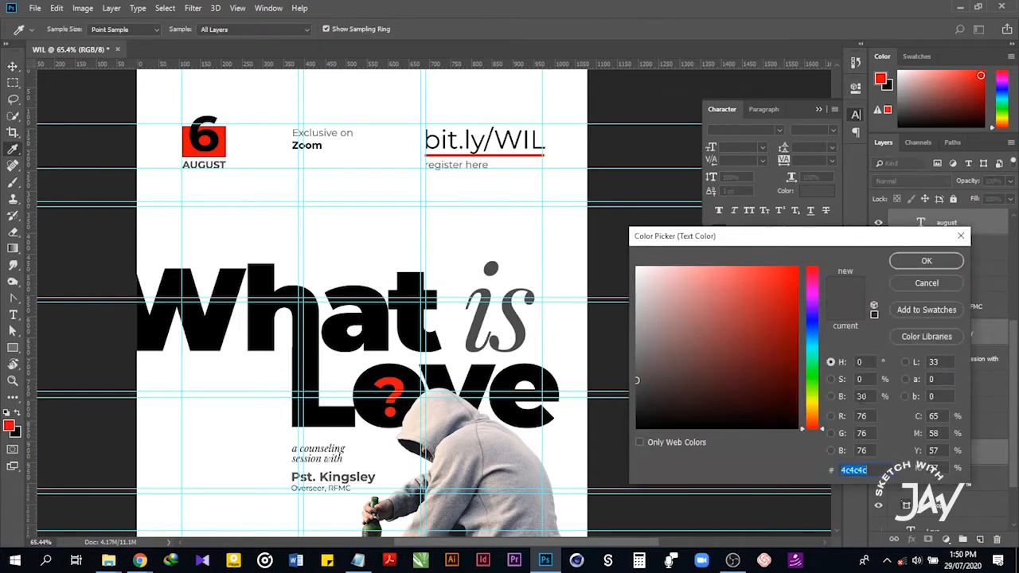
left_click(860, 396)
type("5")
key("Return")
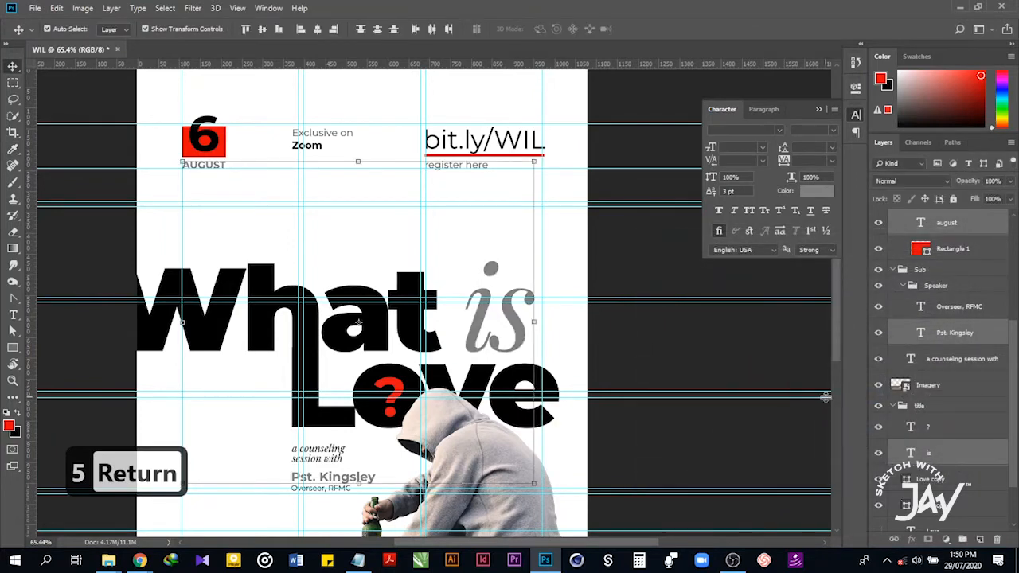
left_click(736, 359)
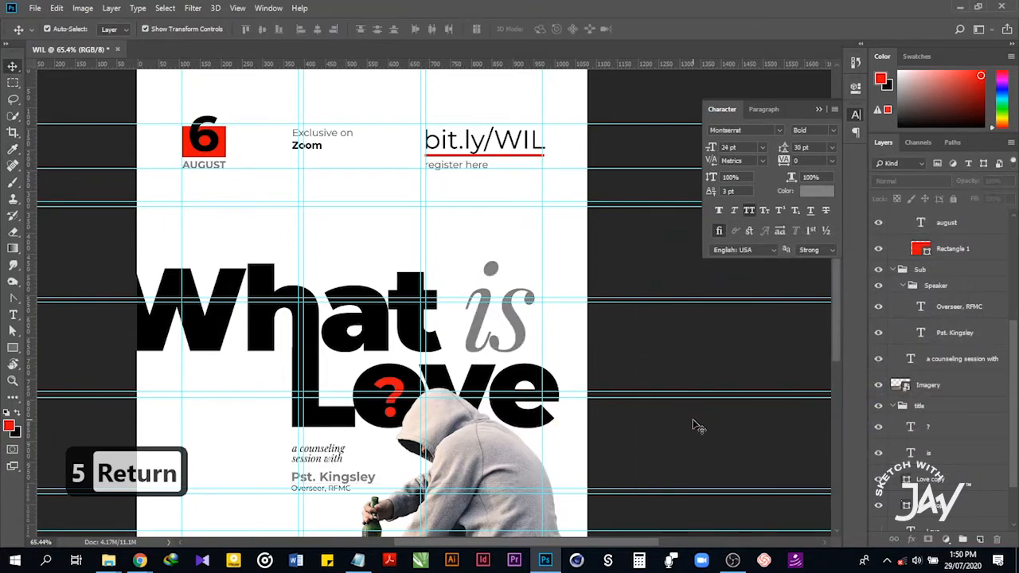
Recolor the "Overseer, RFMC" line under the speaker's name to dark gray with 30% brightness.
left_click(271, 485)
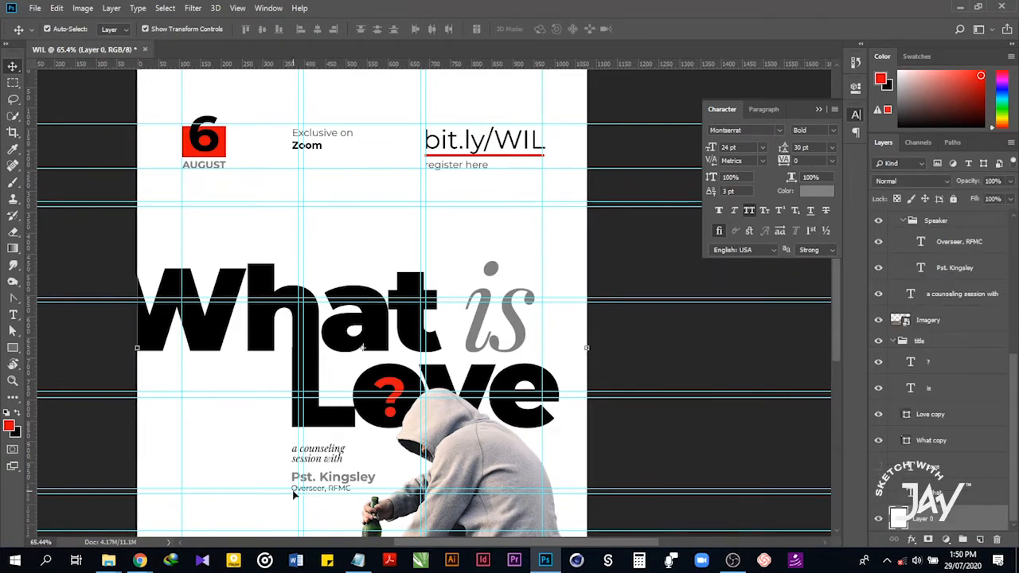
scroll(294, 494, "up", 3)
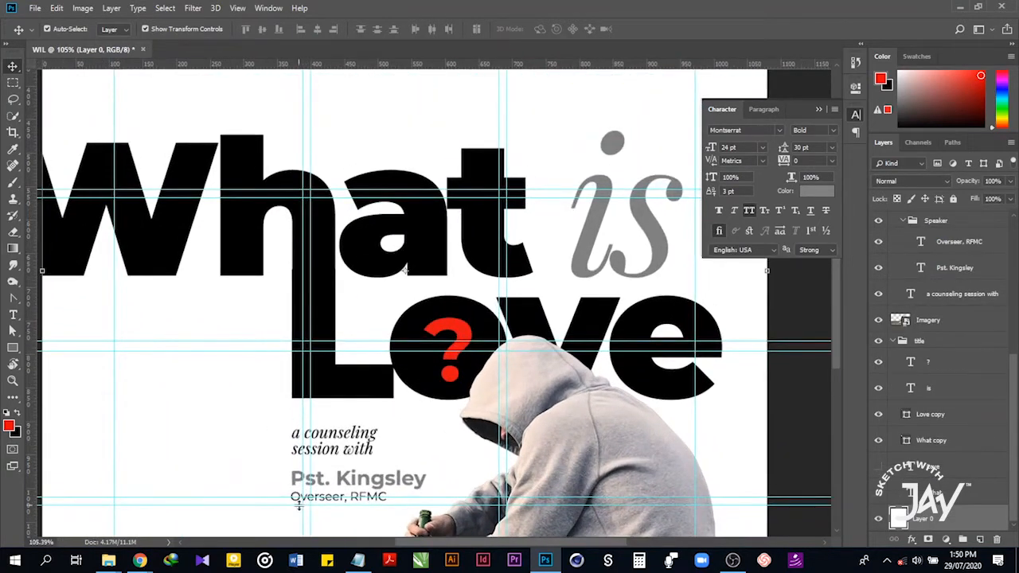
left_click(299, 499)
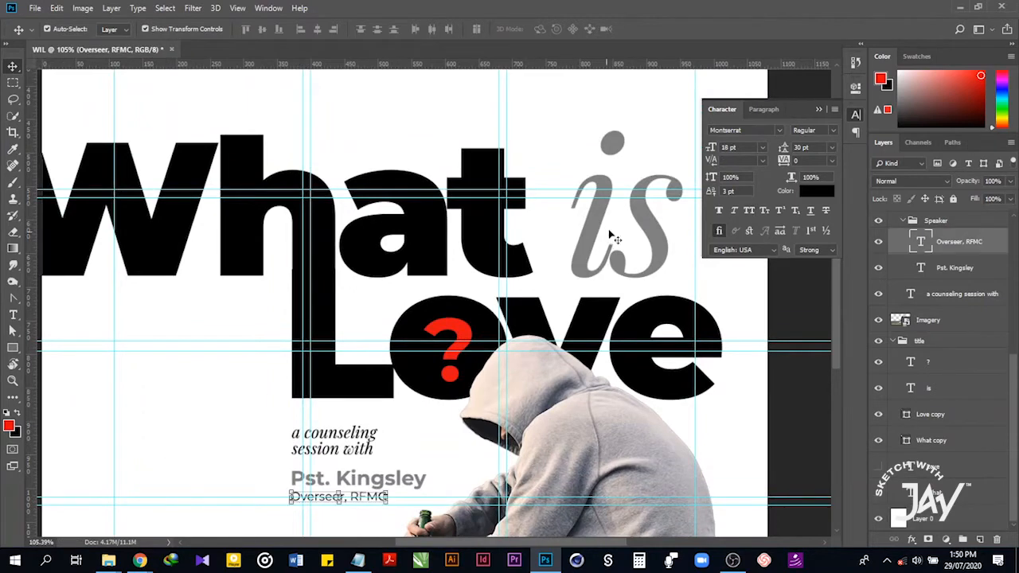
left_click(826, 194)
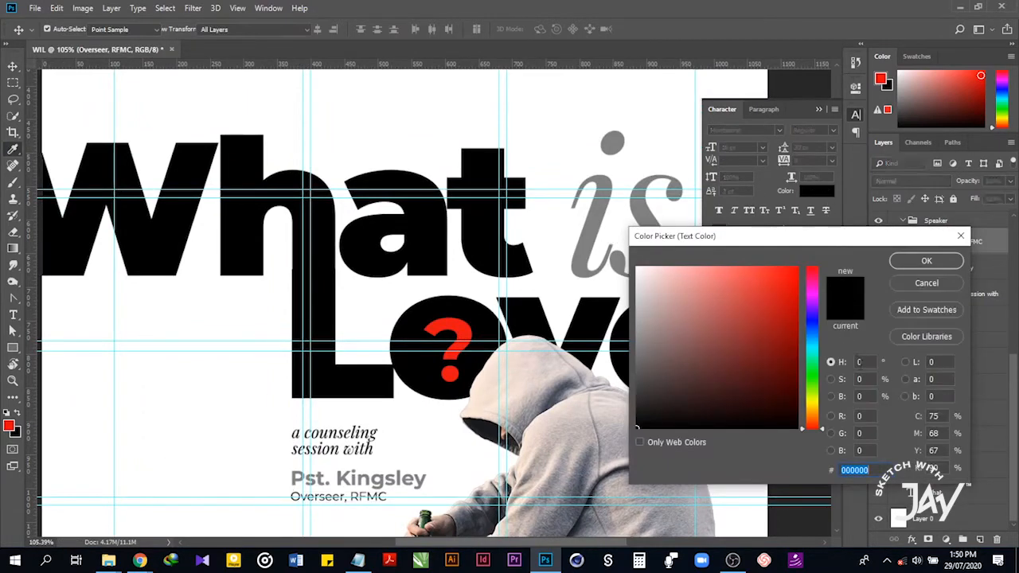
left_click(860, 396)
type("30")
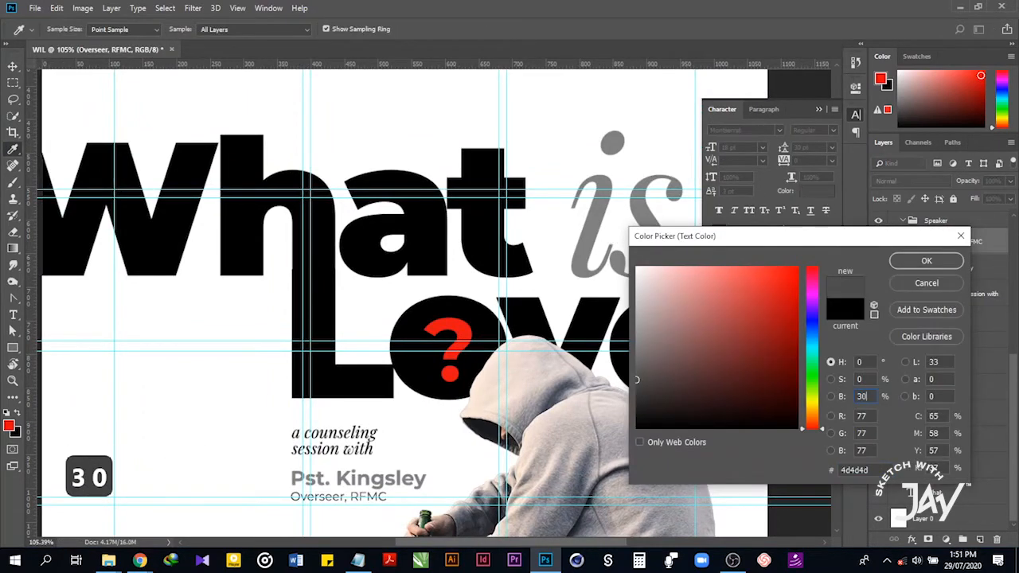
key("Return")
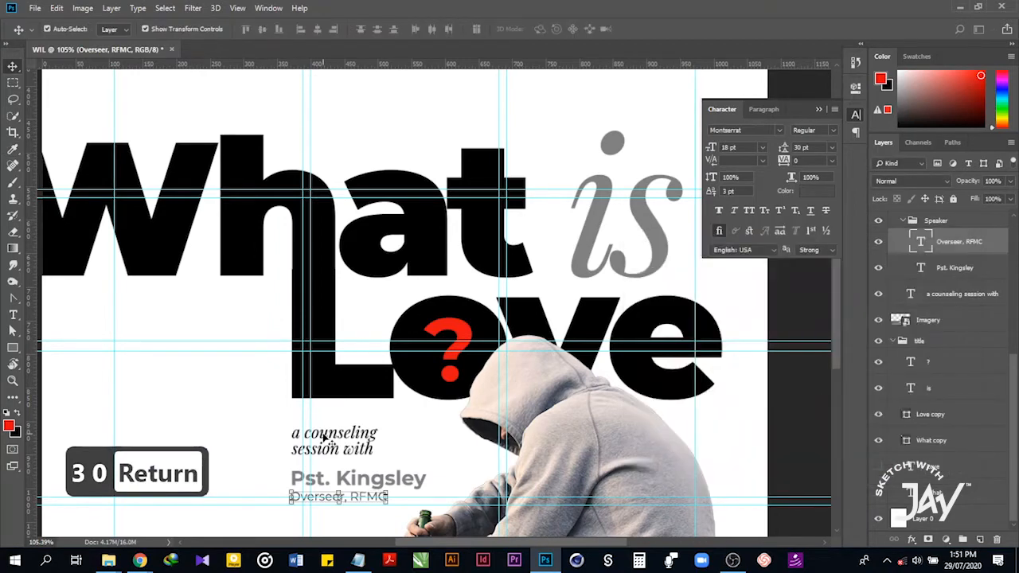
left_click(246, 444)
Hide the guides and check the whole flyer without them.
scroll(246, 444, "down", 3)
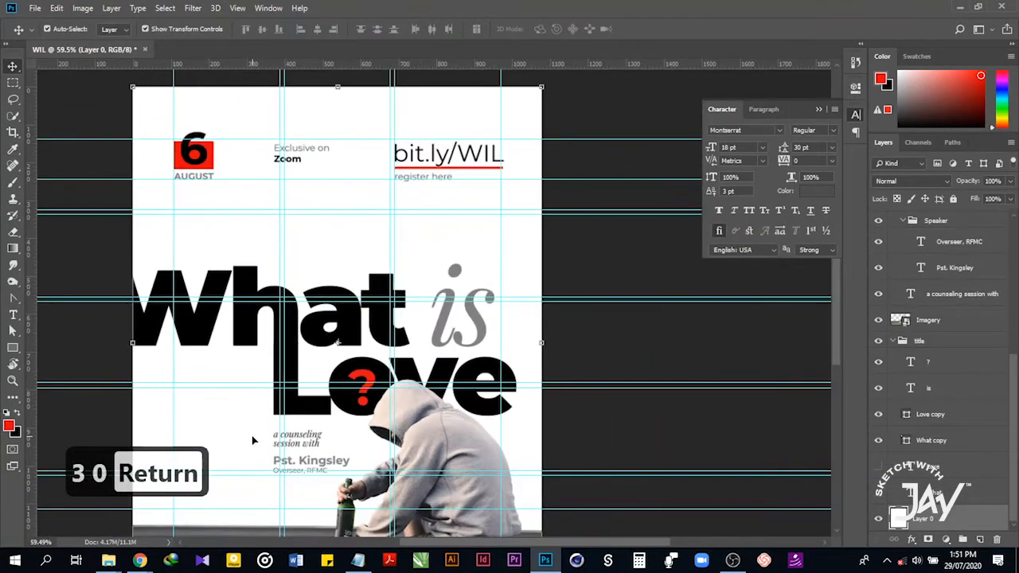
key("ctrl+semicolon")
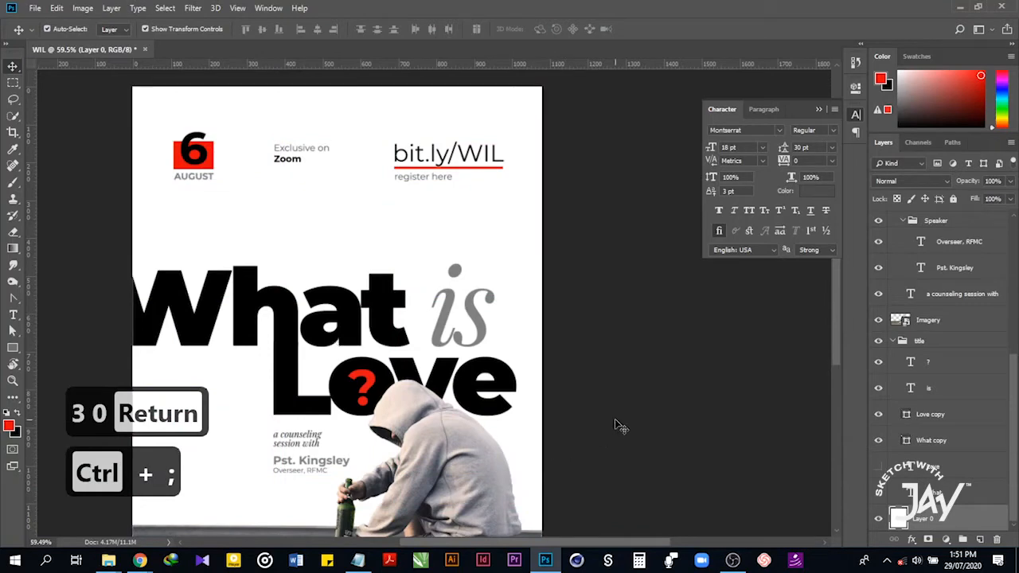
left_click(615, 419)
scroll(591, 422, "down", 1)
scroll(576, 351, "down", 2)
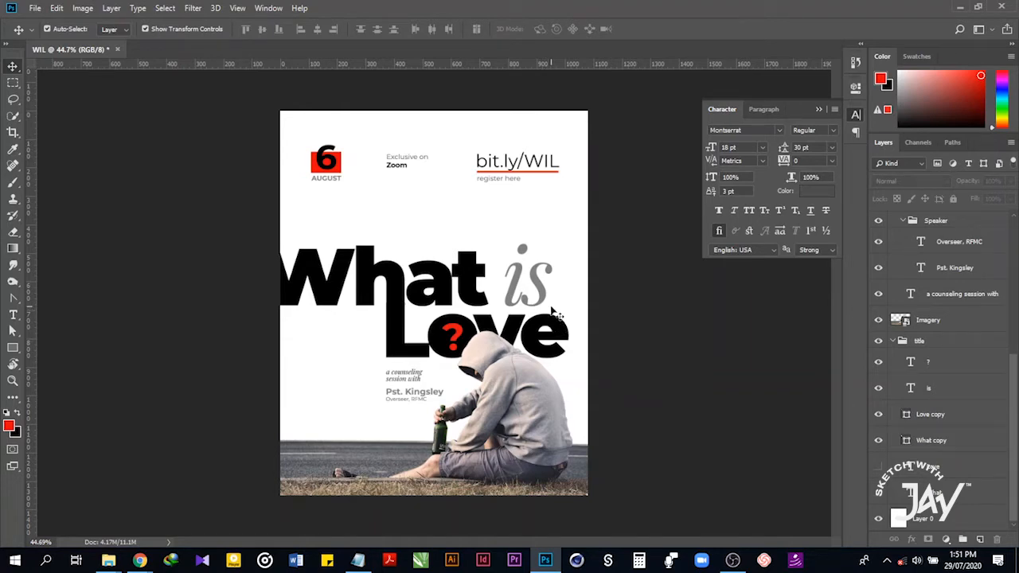
left_click(424, 406)
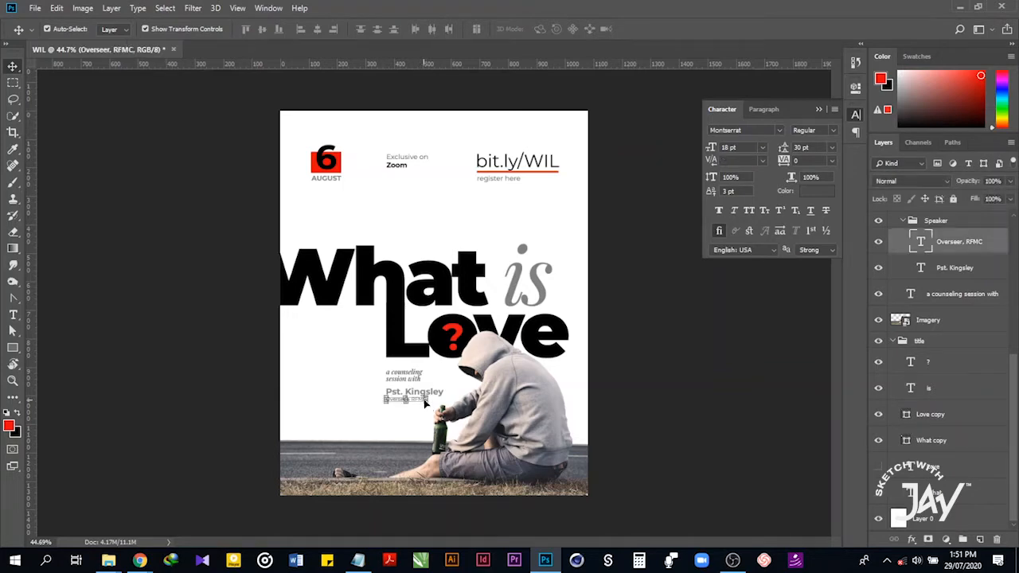
left_click(331, 388)
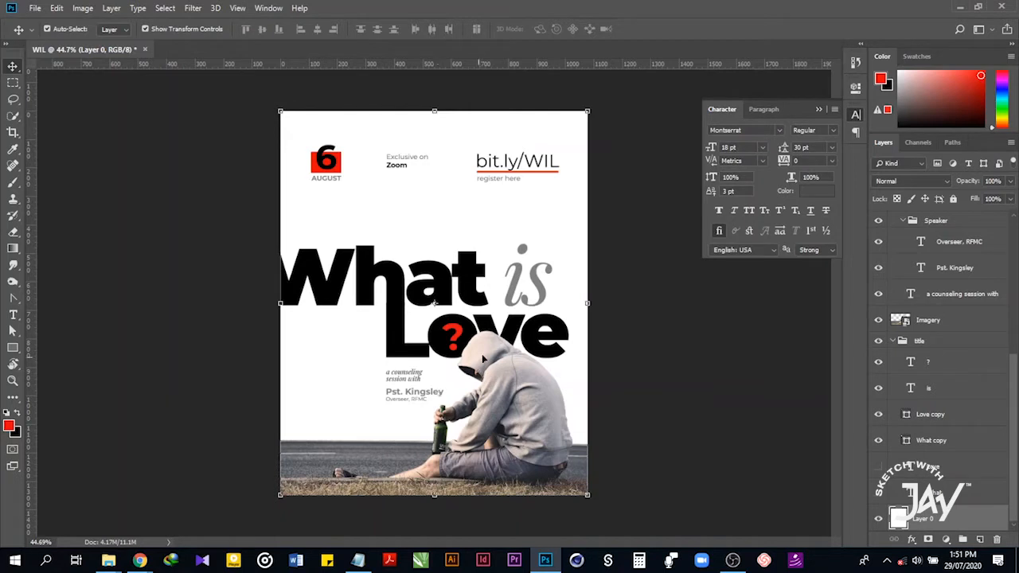
Fill the "Love" title shape with dark gray at 30% brightness and deselect it.
left_click(515, 329)
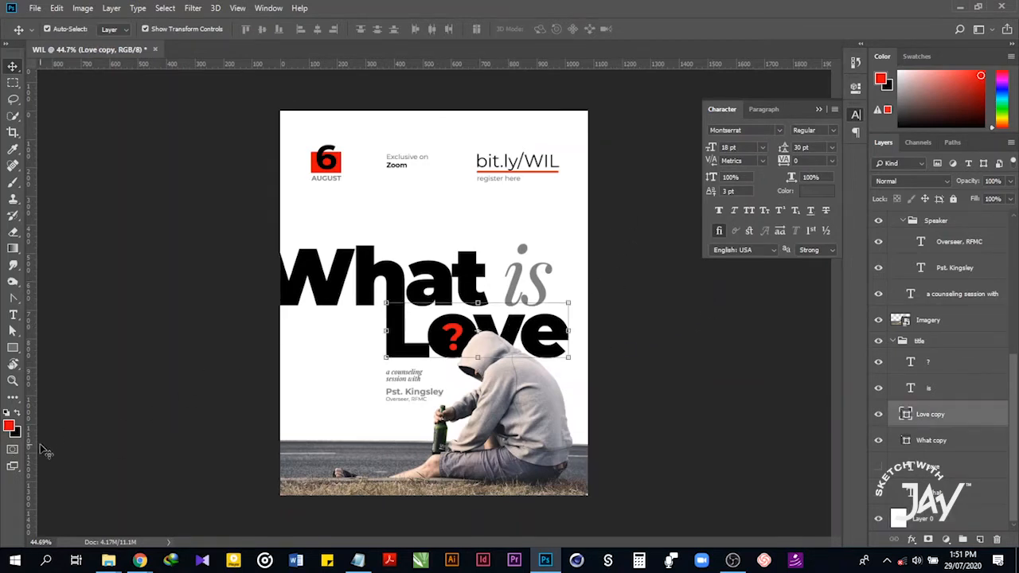
double_click(907, 416)
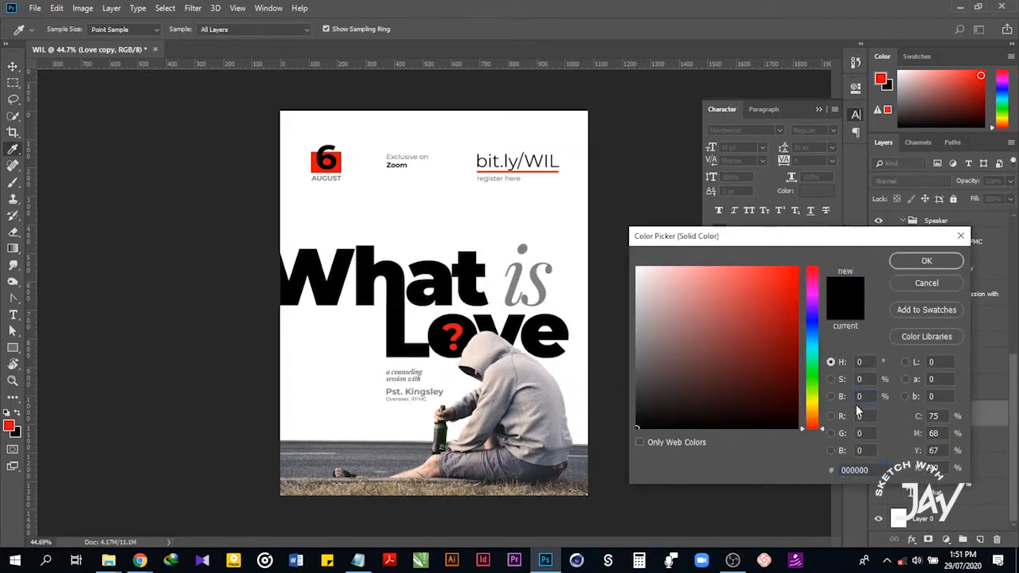
type("3")
key("Return")
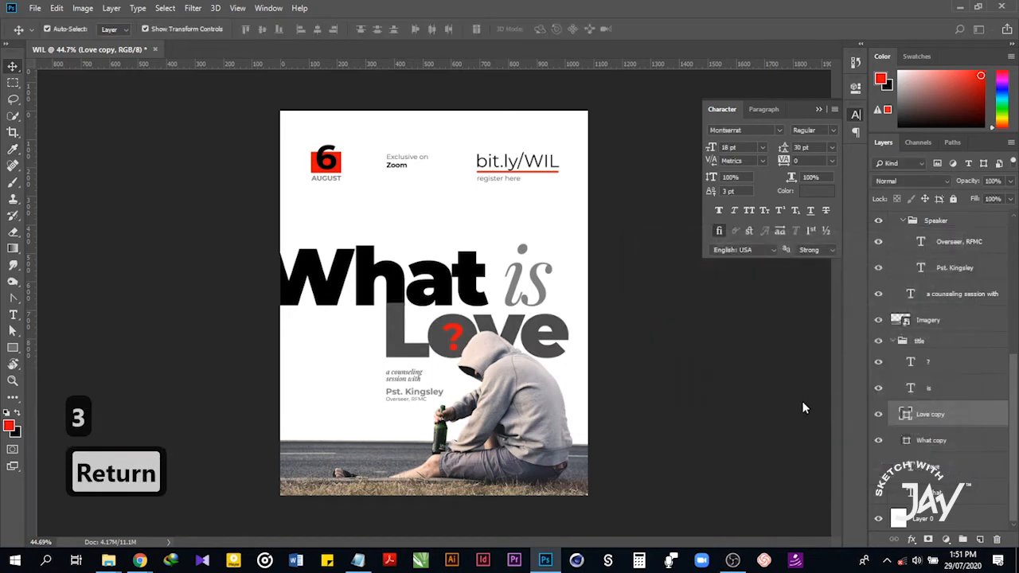
left_click(641, 420)
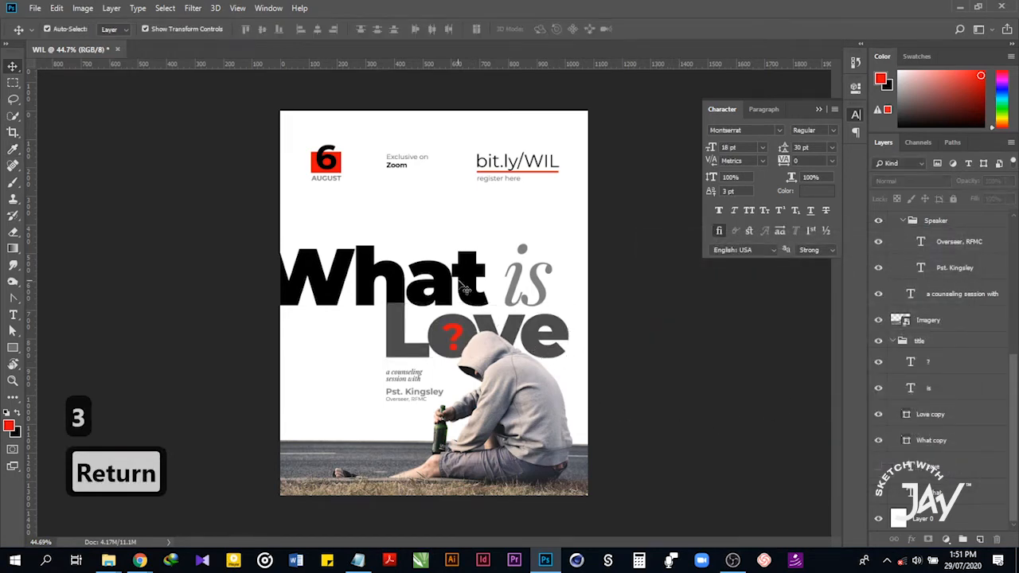
Nudge the "Love" shape and its red question mark together down by nine increments, aligning the L under the "h" of "What", and deselect them.
left_click(465, 289)
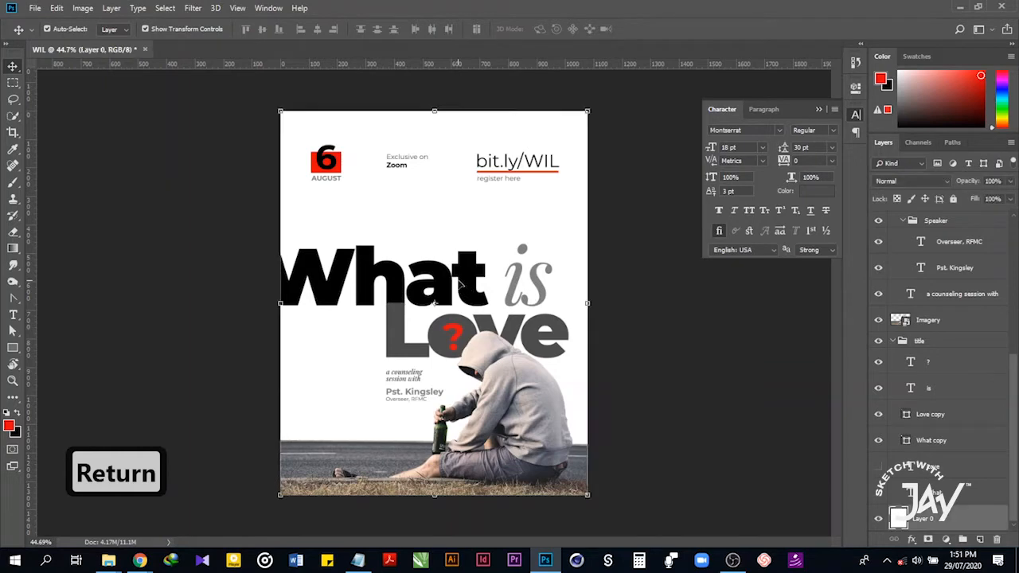
left_click(460, 285)
scroll(408, 327, "up", 3)
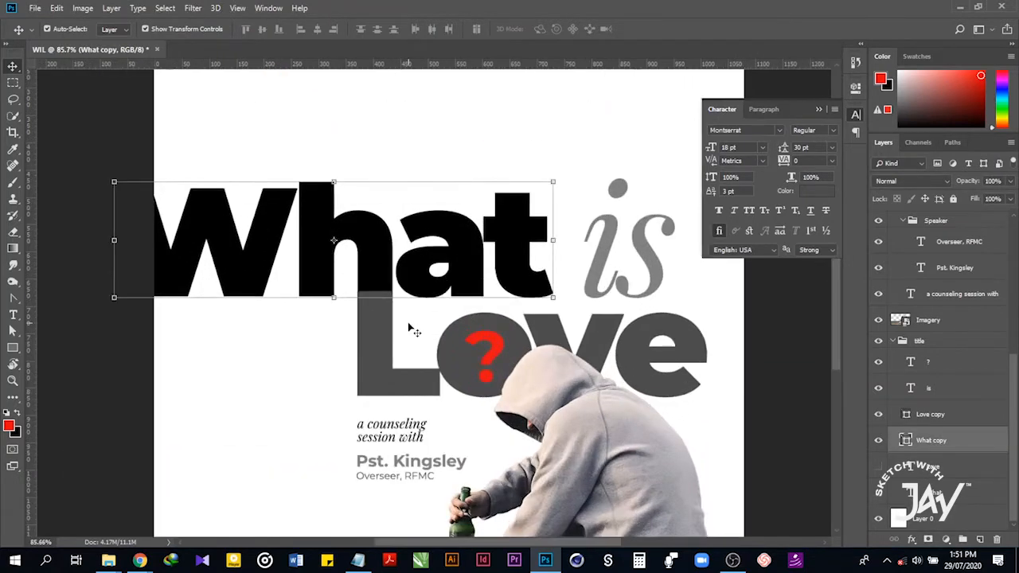
scroll(409, 329, "up", 2)
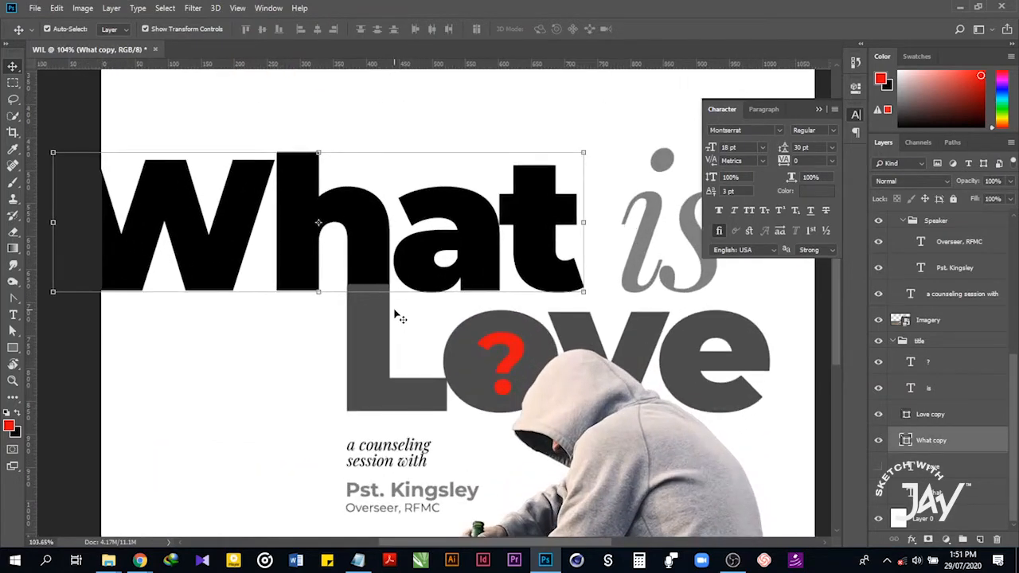
left_click(946, 417)
left_click(944, 372, "ctrl")
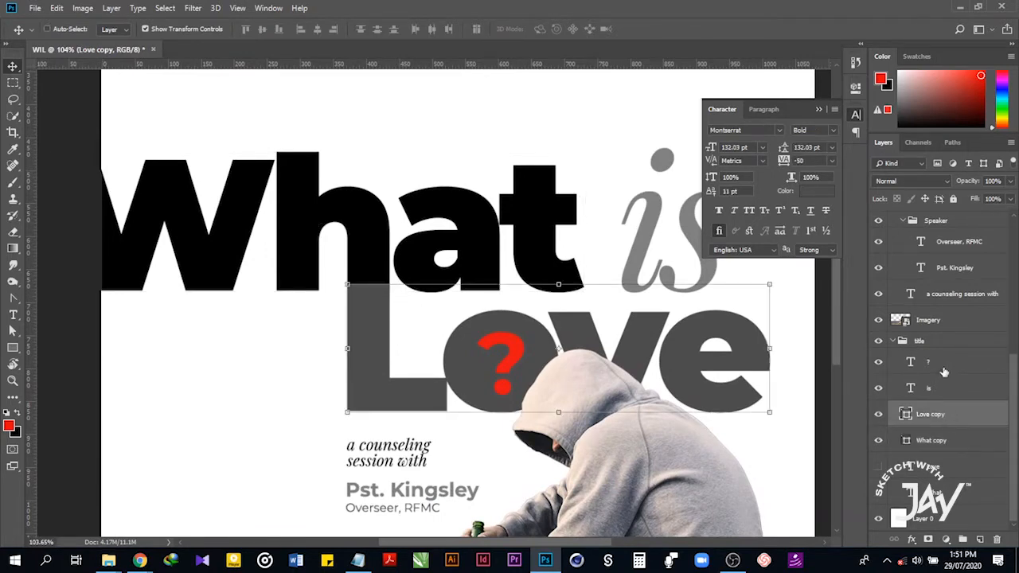
key("Down")
key("Down")
key("Down")
key("Down")
key("Down")
key("Down")
key("Down")
key("Down")
key("Down")
key("Down")
key("Down")
key("Down")
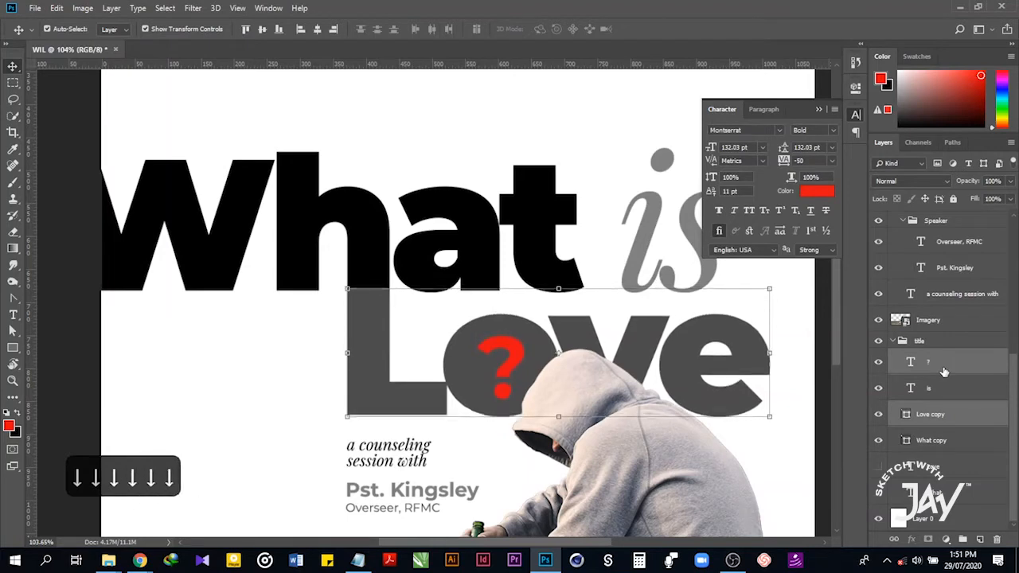
key("Up")
key("Up")
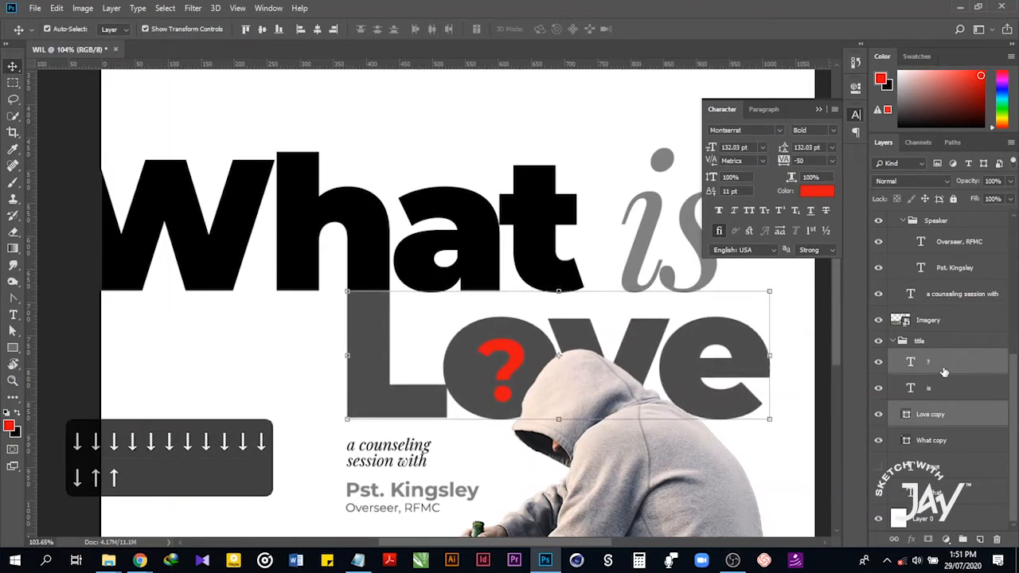
key("Up")
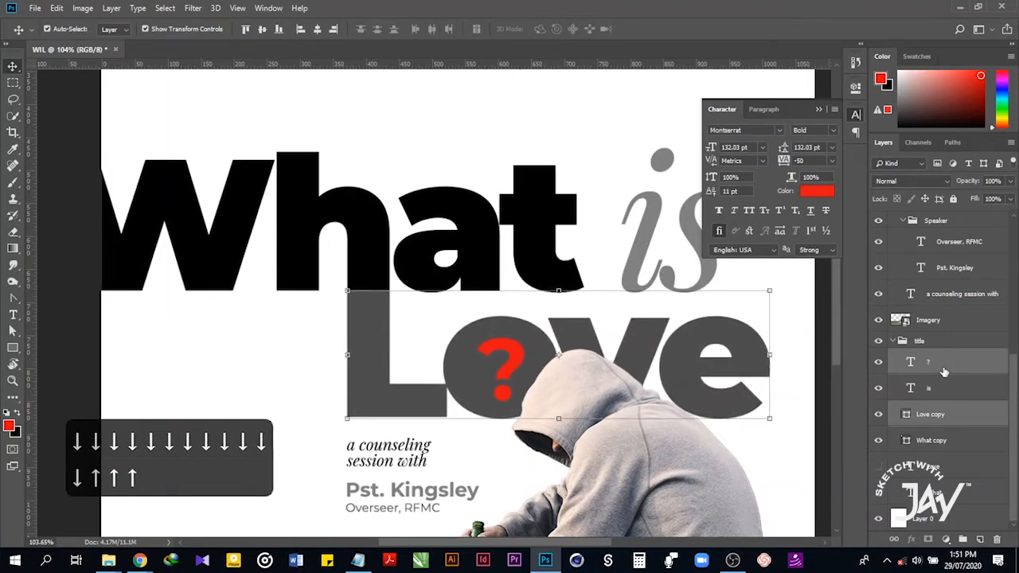
left_click(318, 362)
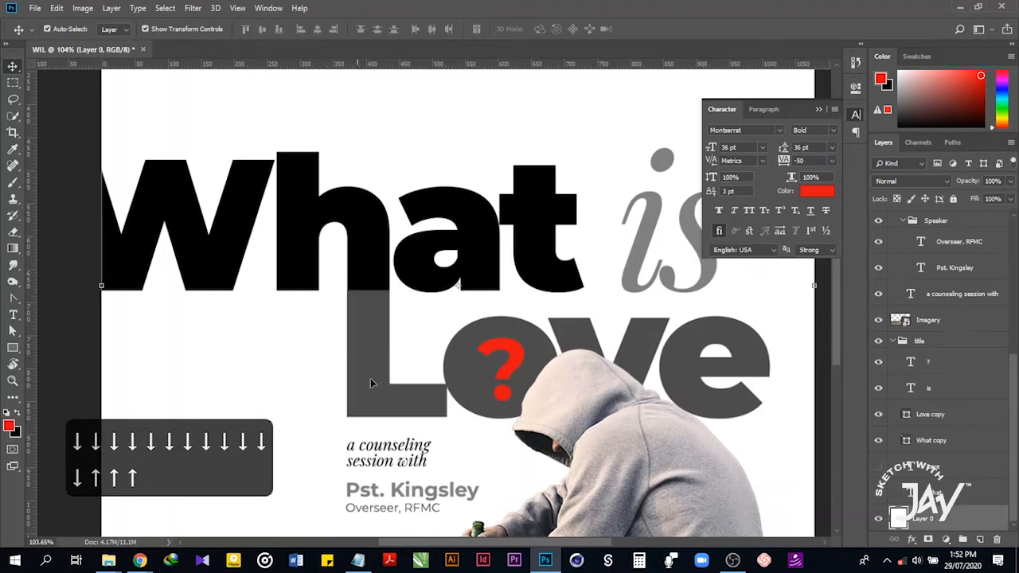
scroll(374, 378, "down", 3)
scroll(391, 378, "down", 1)
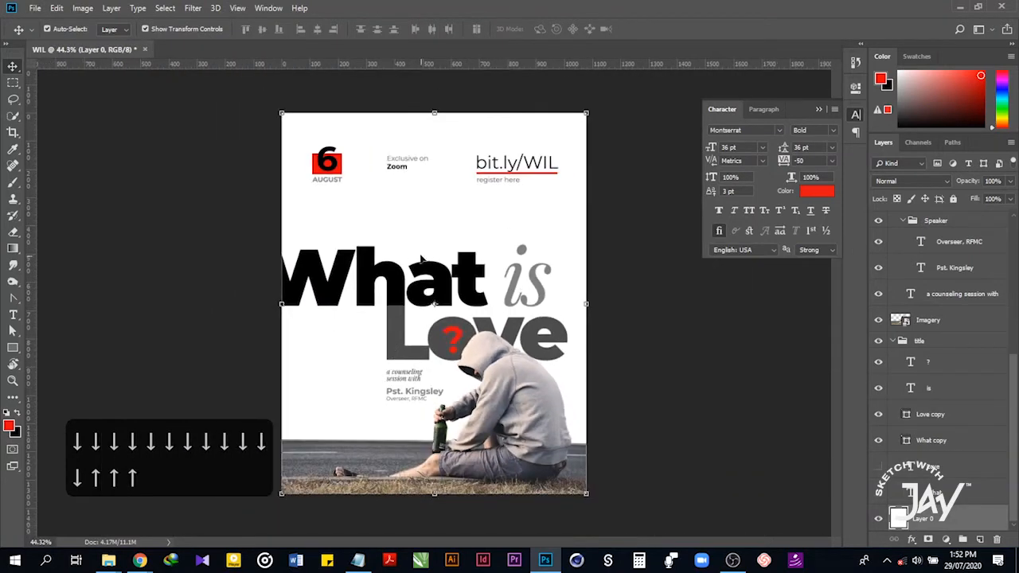
left_click(679, 383)
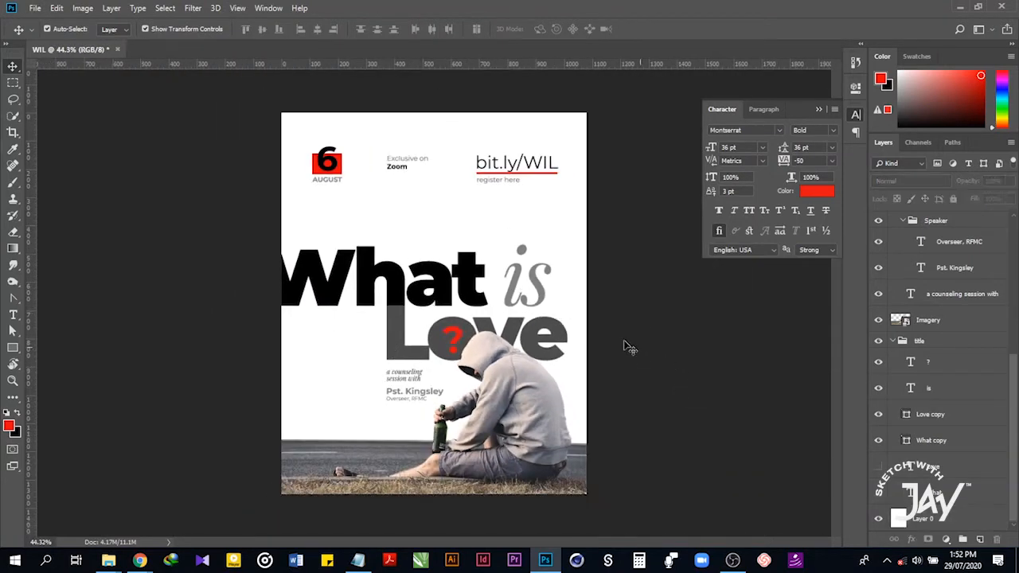
Recolor the italic title word "is" to dark gray with 30% brightness.
left_click(522, 285)
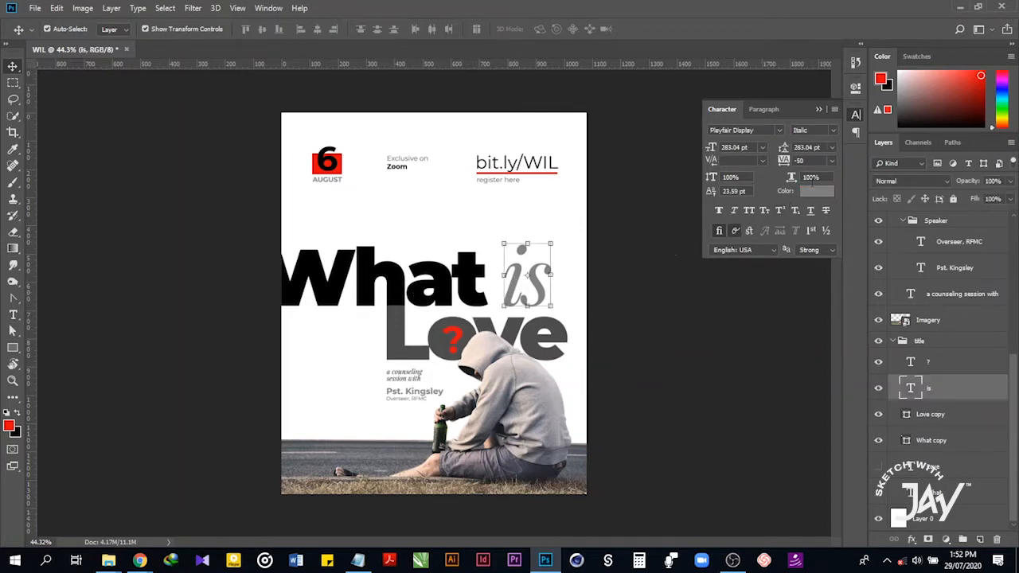
left_click(814, 194)
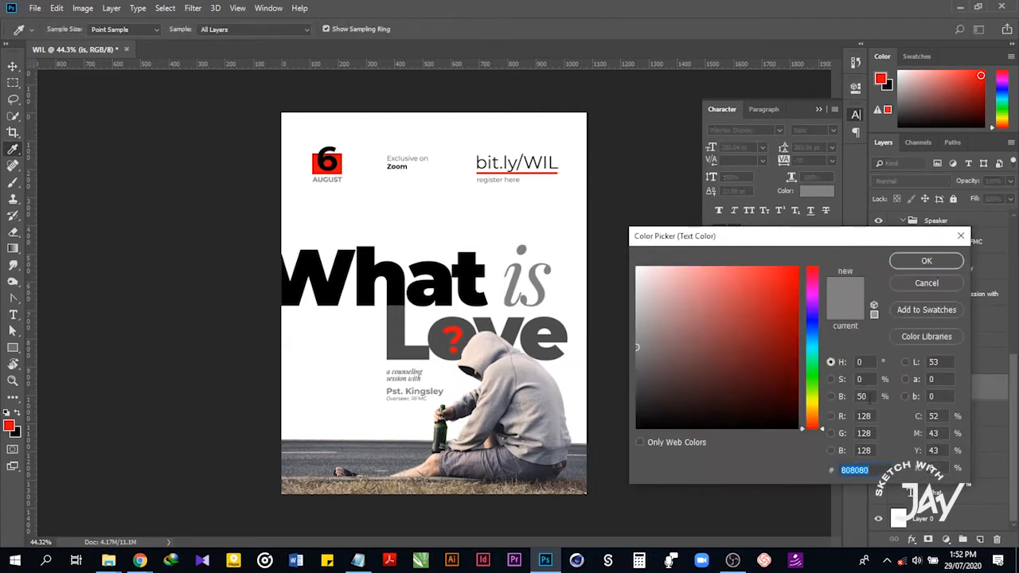
left_click_drag(865, 396, 860, 397)
type("3")
left_click(928, 262)
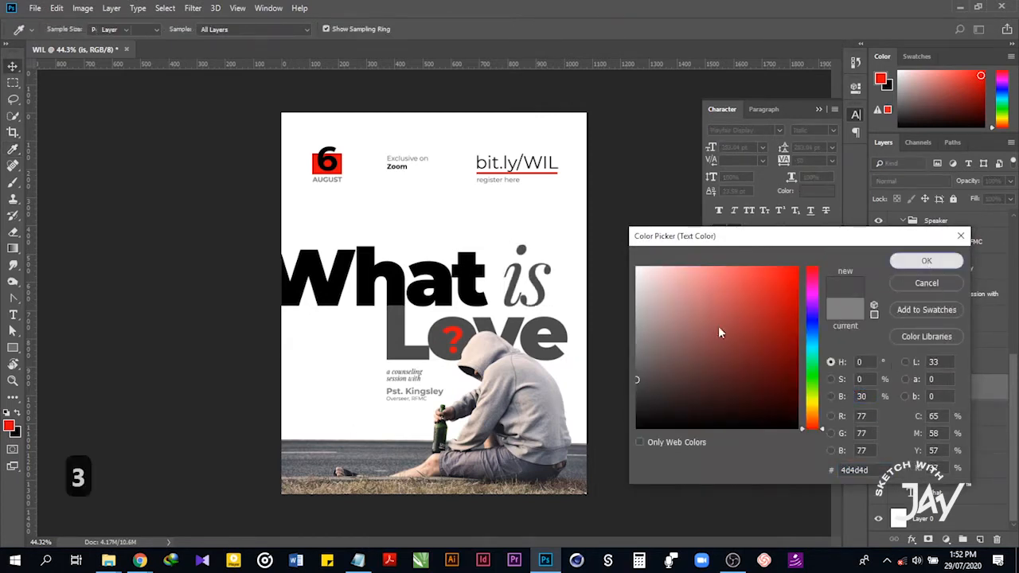
left_click(565, 336)
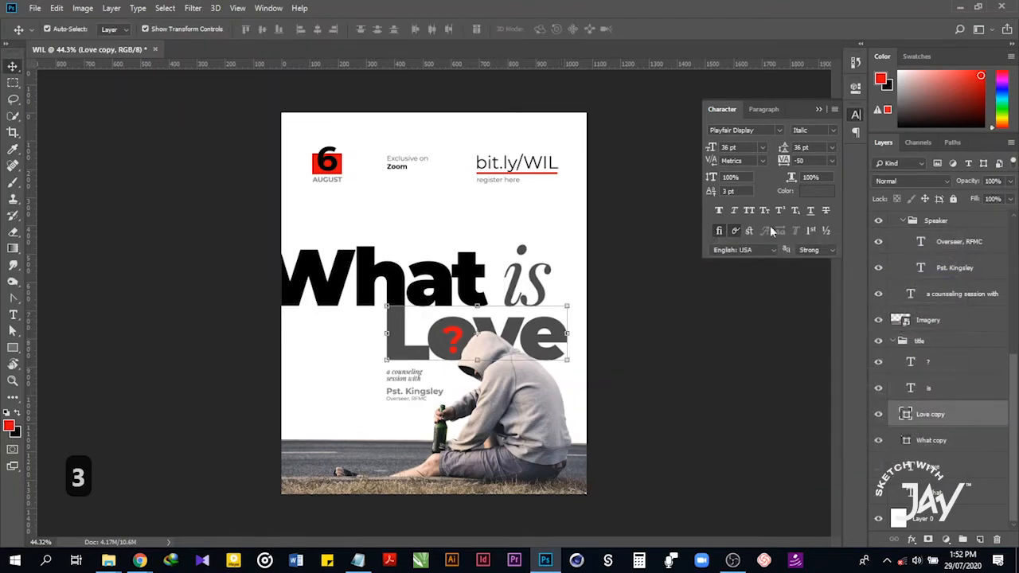
Try to lighten the "Love" shape by setting the text color to gray with 60% brightness.
left_click(817, 191)
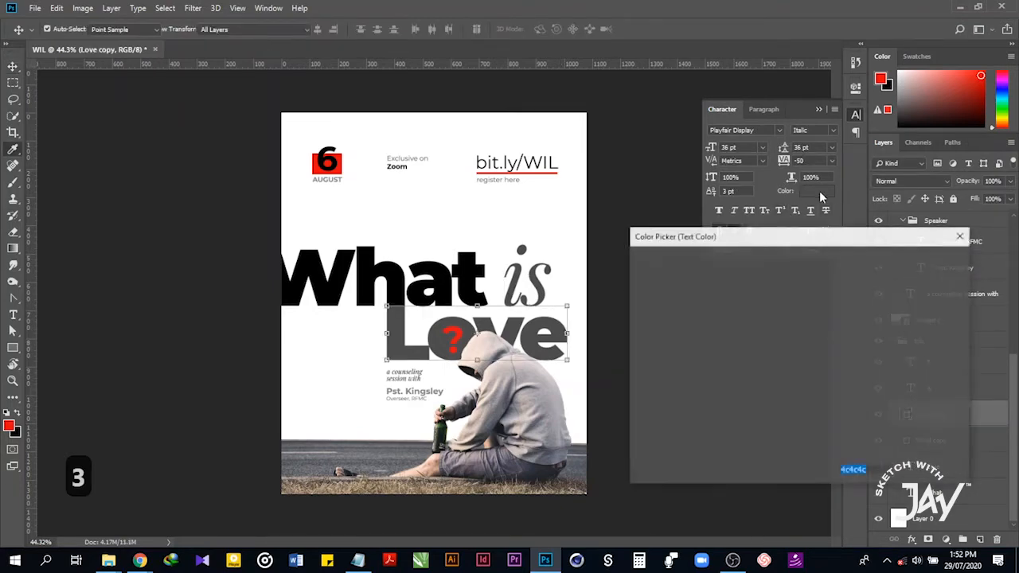
left_click(863, 397)
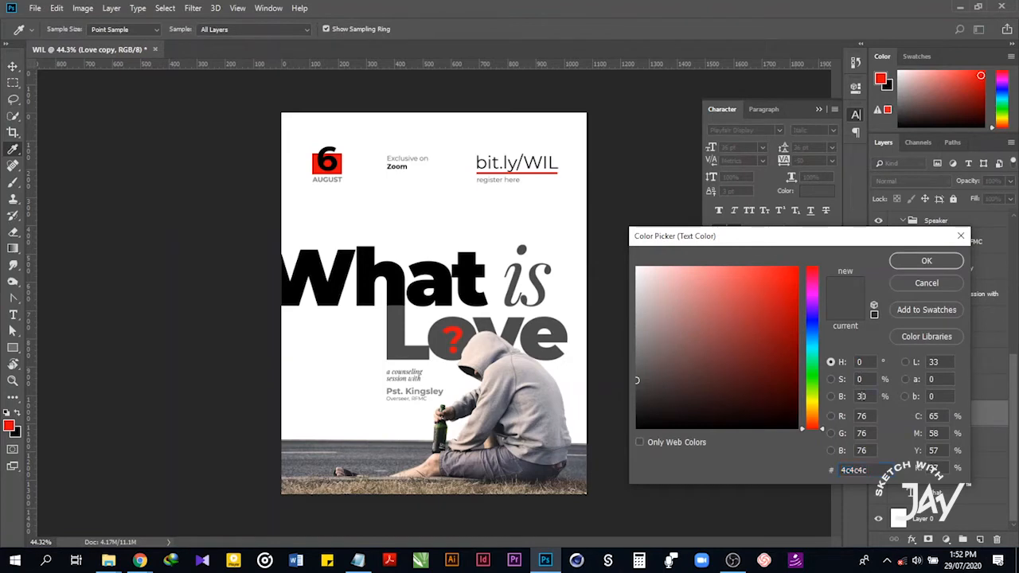
type("60")
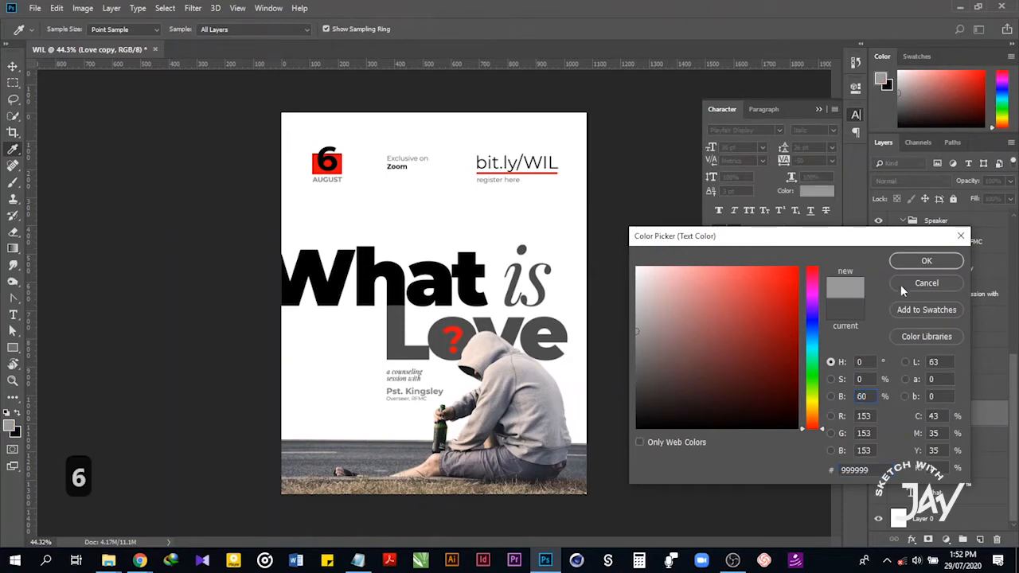
left_click(915, 263)
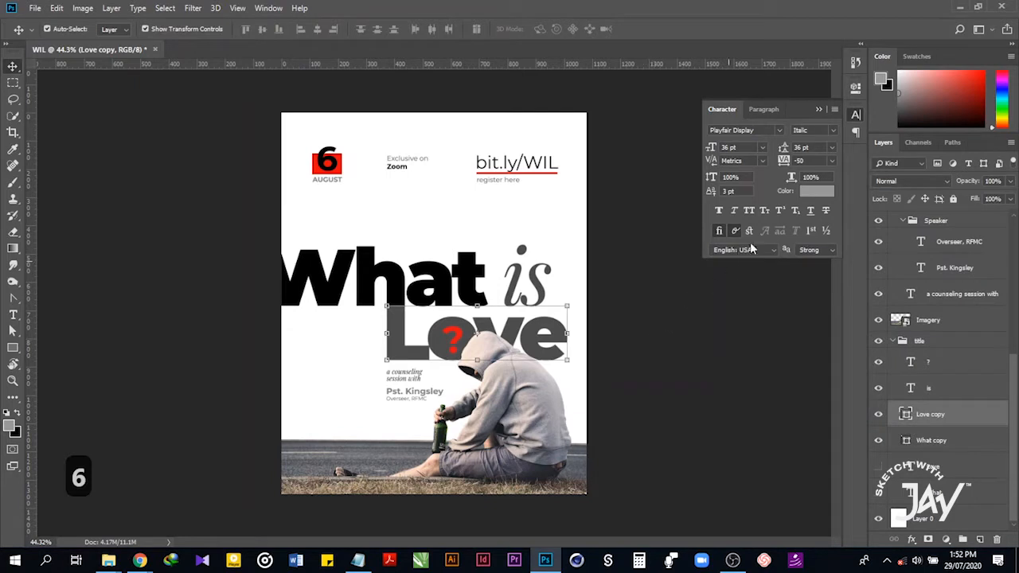
Fill the "Love" title shape with gray at 60% brightness and deselect it.
double_click(906, 414)
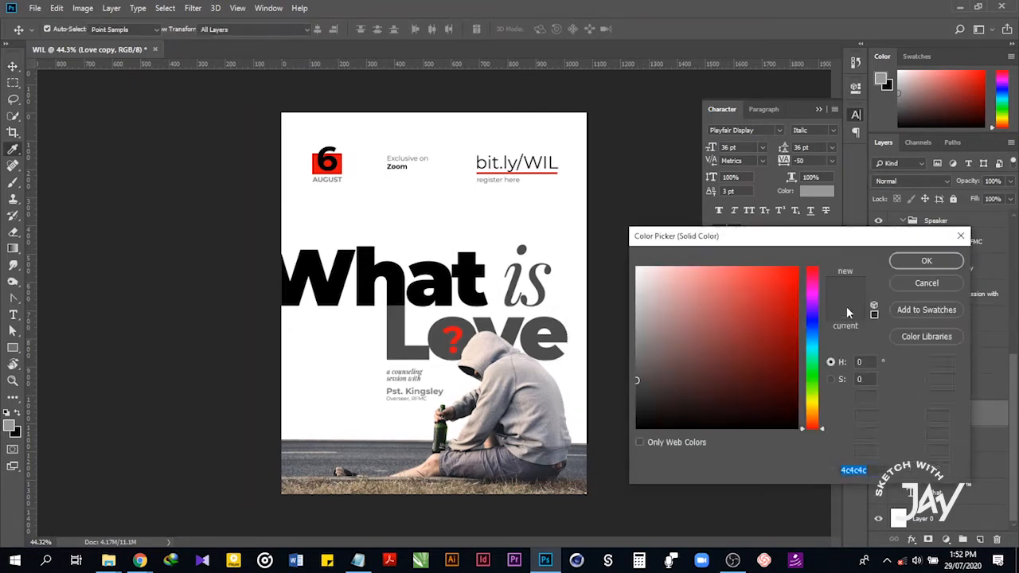
left_click(863, 397)
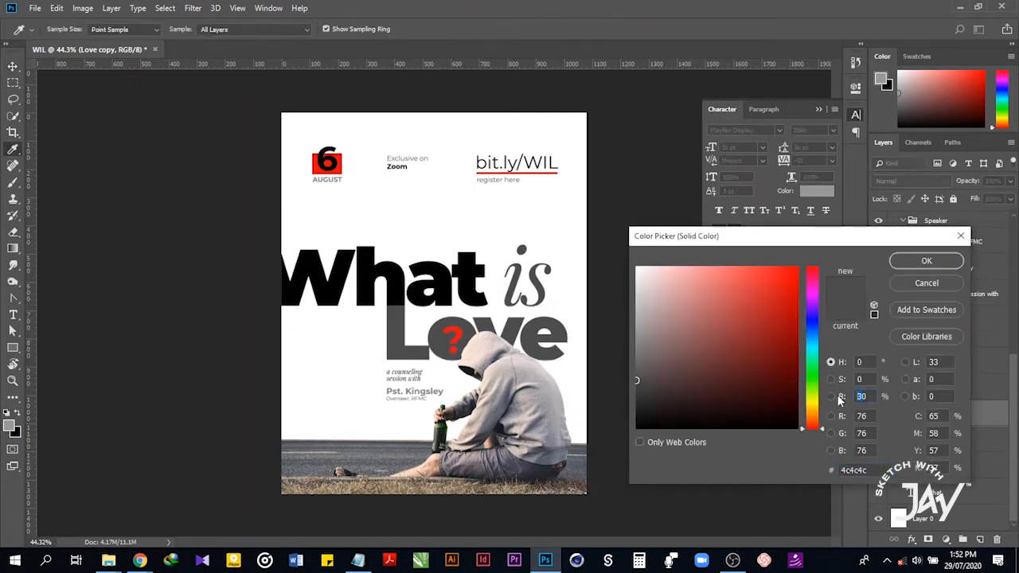
type("60")
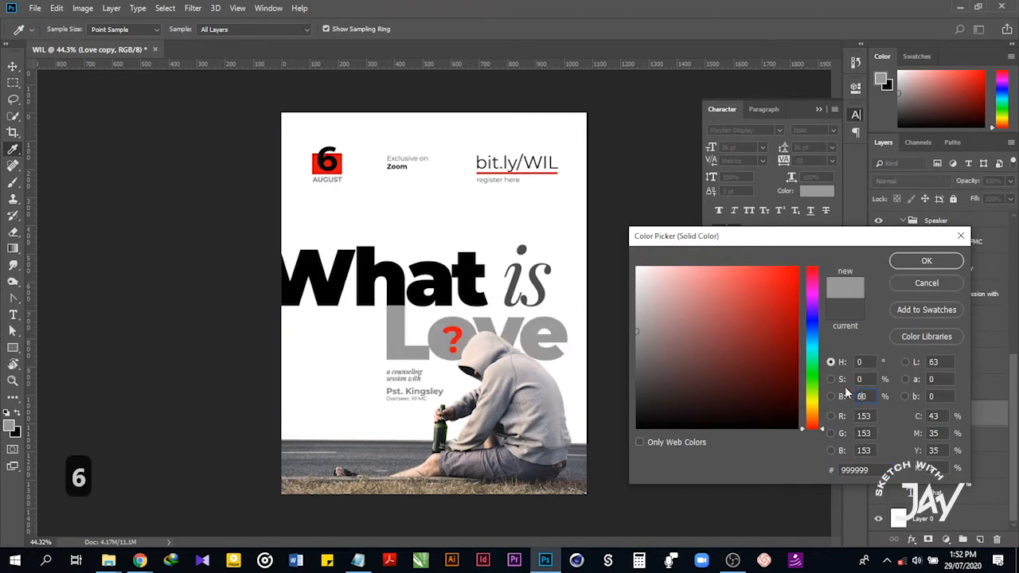
left_click(923, 261)
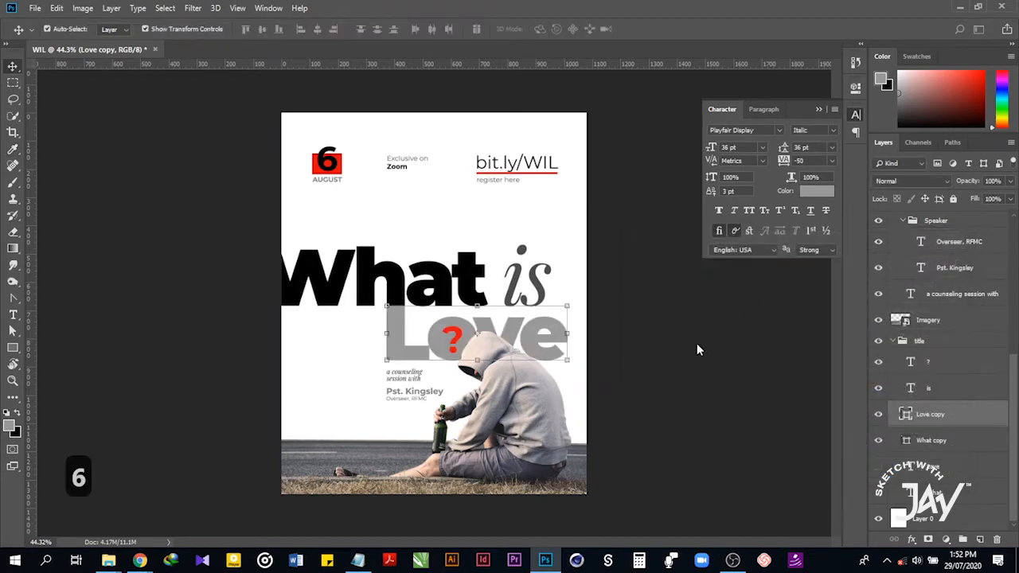
left_click(602, 351)
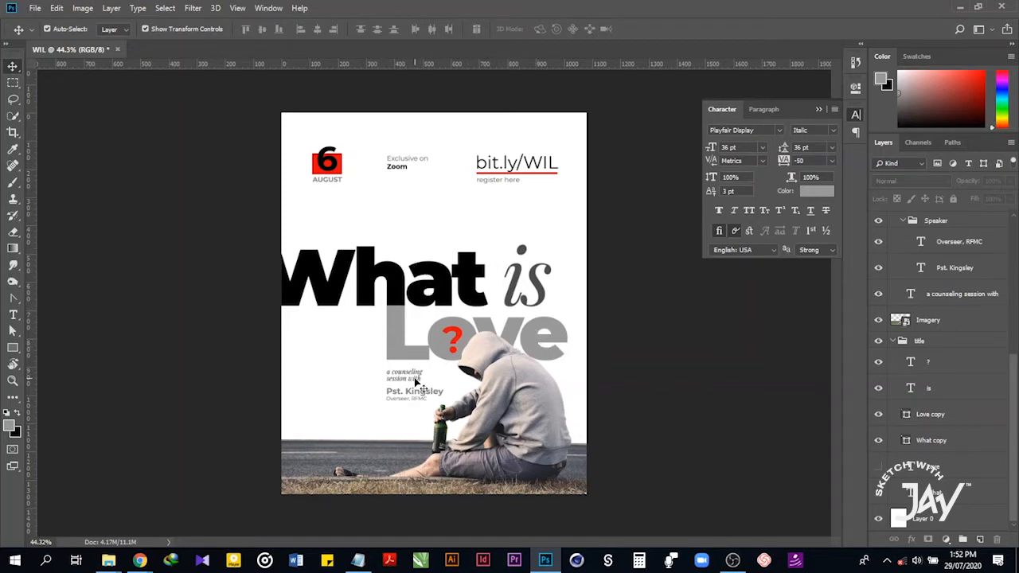
Recolor the speaker's name below the title to dark gray with 30% brightness, leaving the text deselected.
scroll(404, 383, "up", 3)
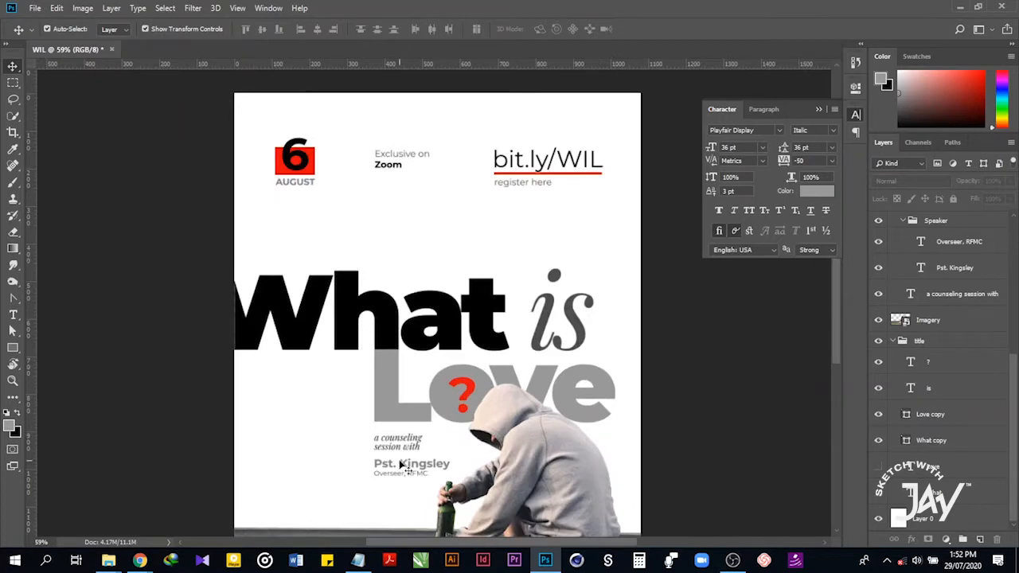
left_click(404, 447)
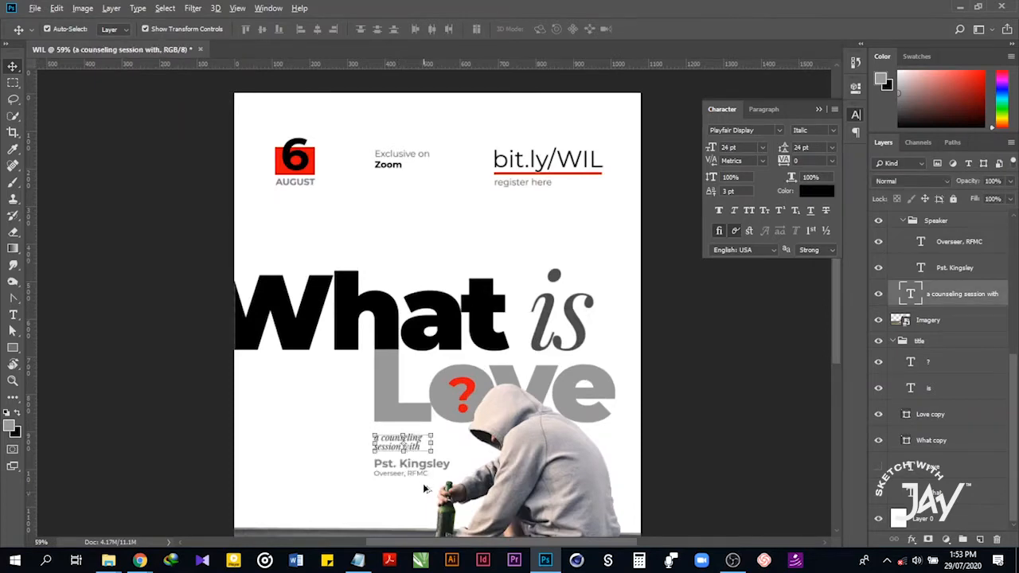
scroll(423, 483, "up", 2)
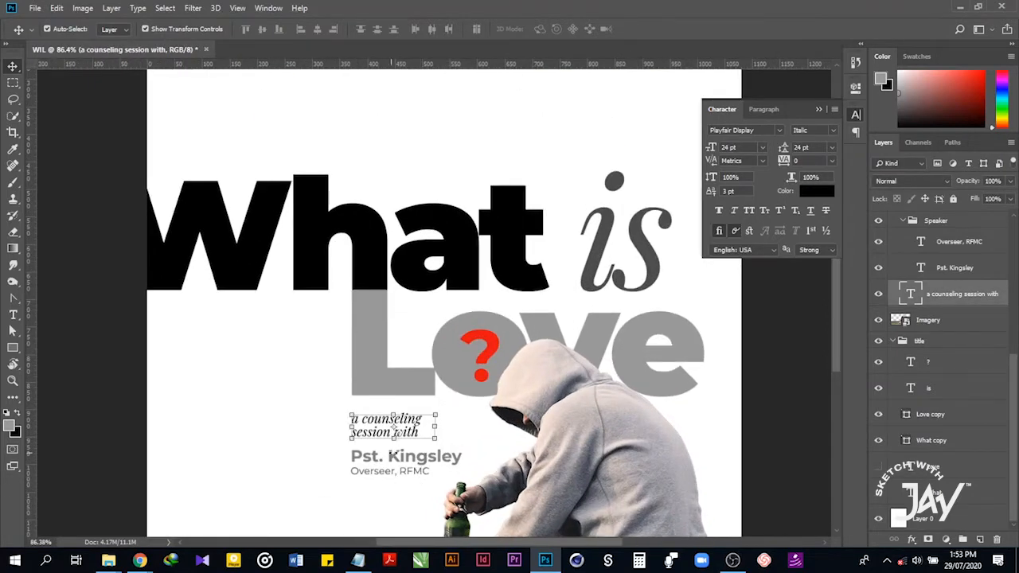
left_click(422, 460)
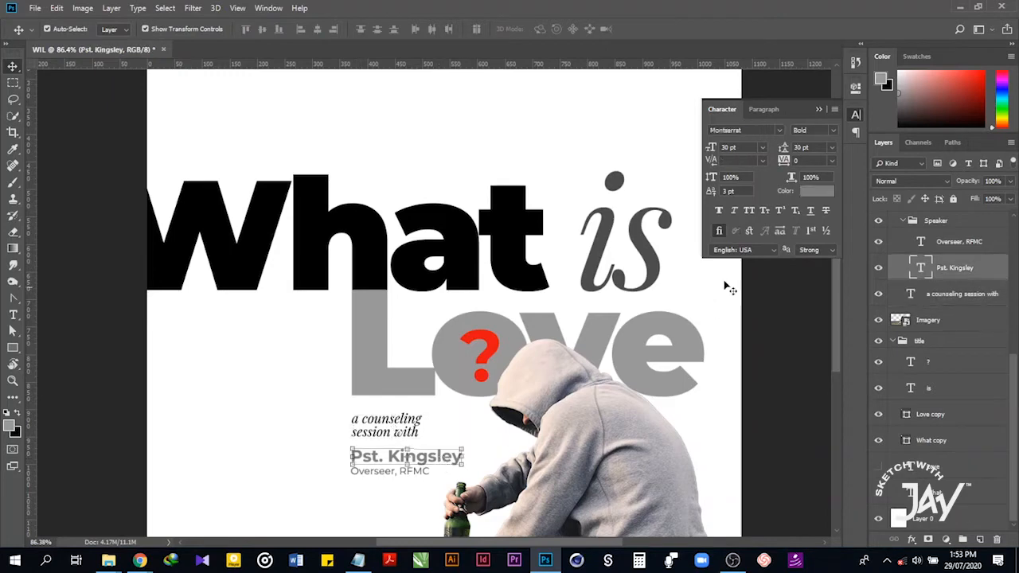
left_click(809, 193)
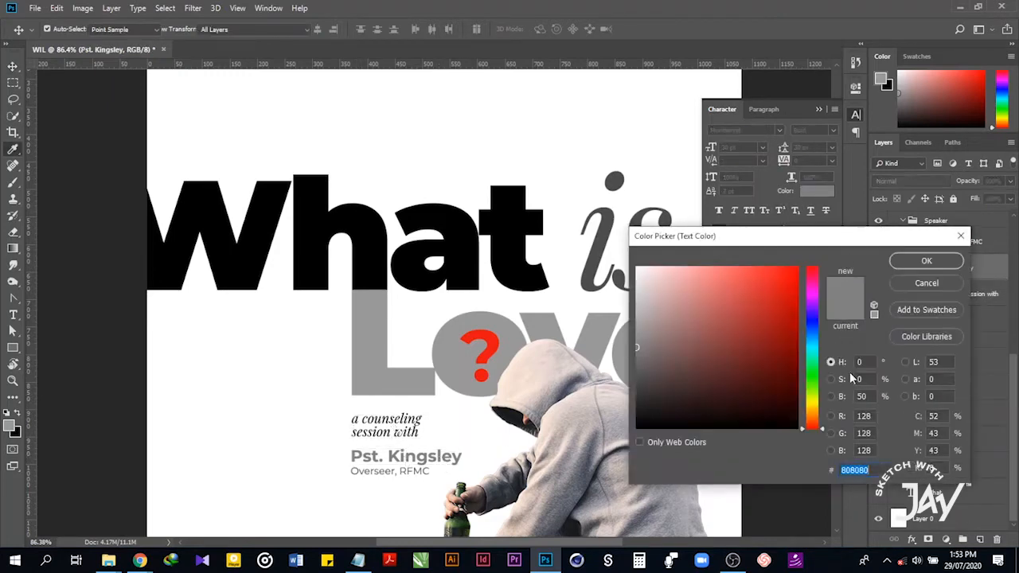
left_click(860, 396)
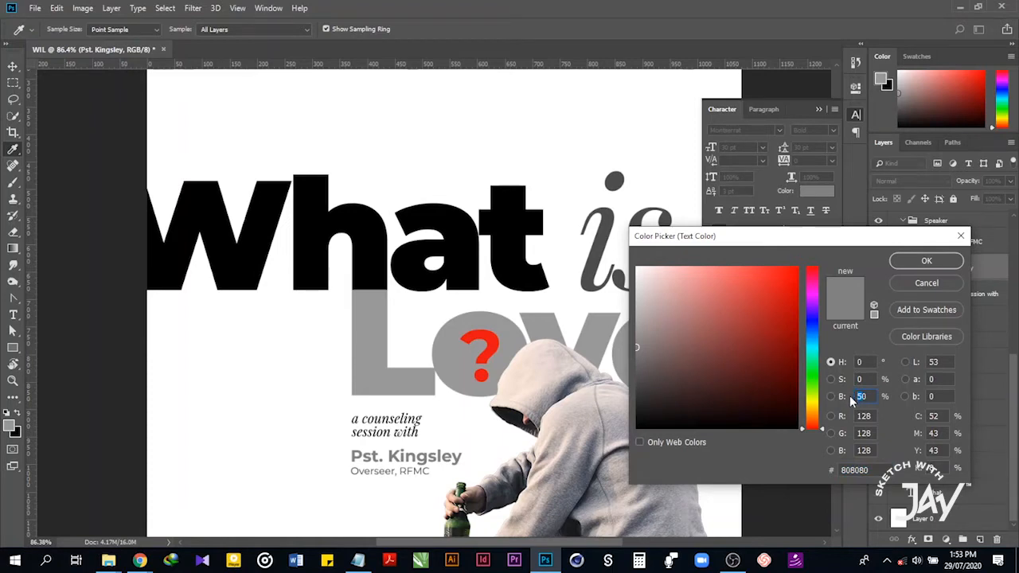
type("30")
left_click(932, 265)
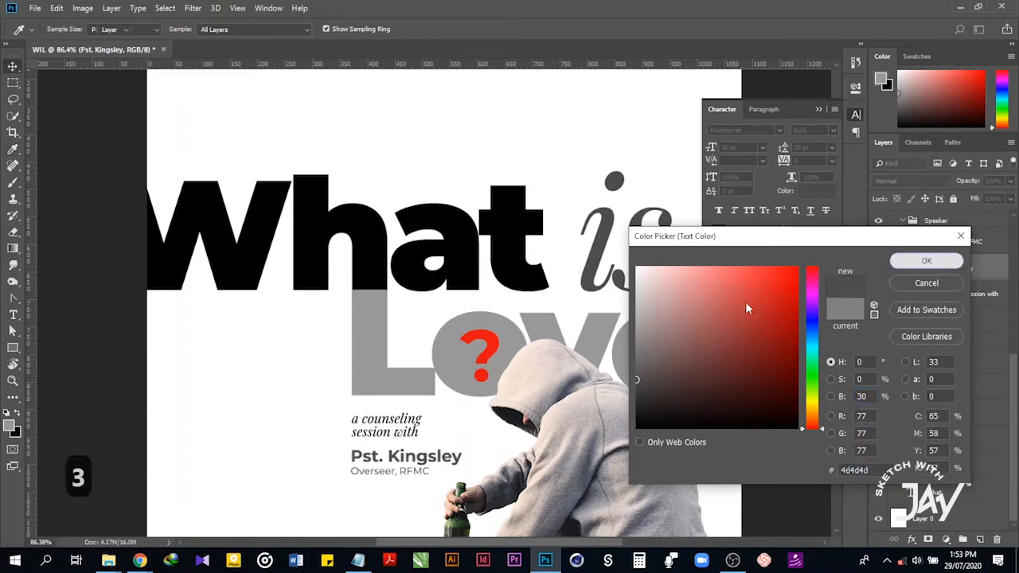
left_click(94, 362)
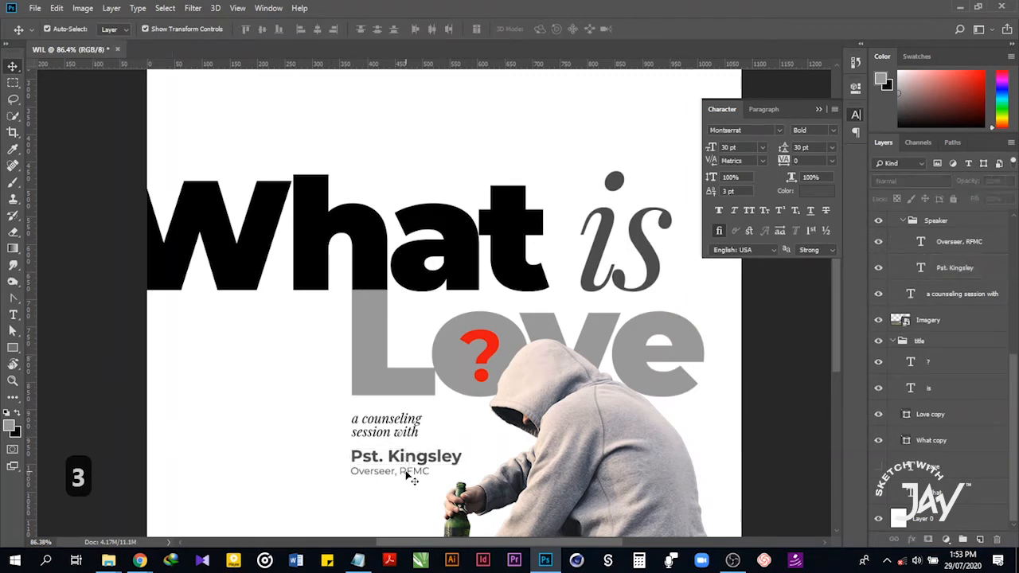
left_click(369, 473)
left_click(142, 388)
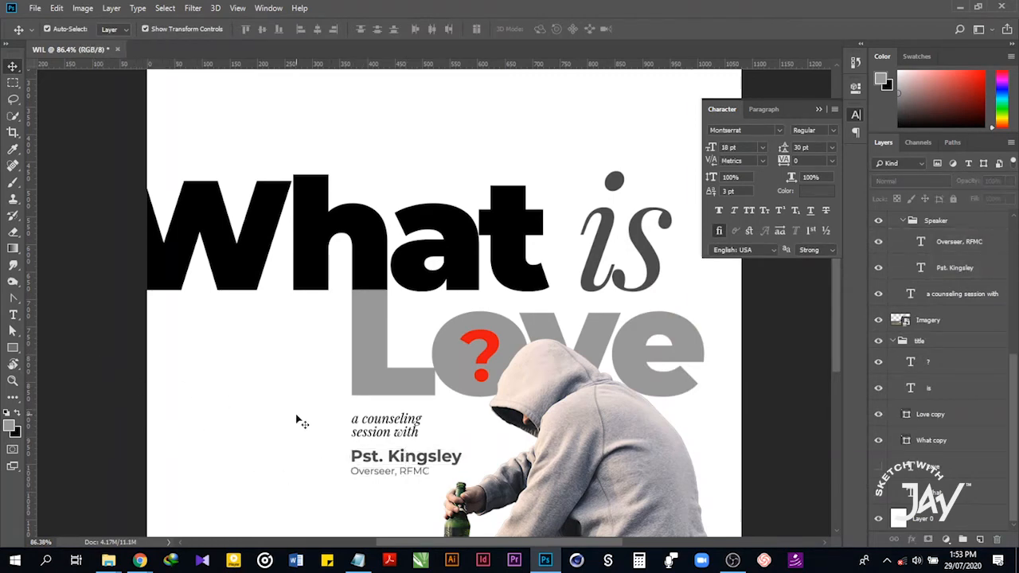
Nudge the italic "a counseling session with" text up by two increments and deselect it.
key("ctrl+0")
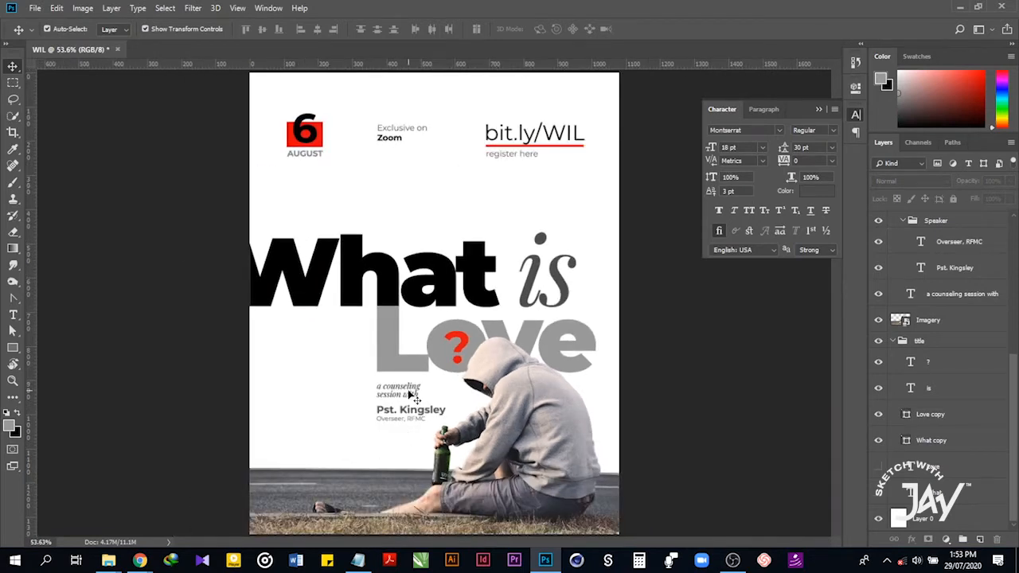
left_click(409, 392)
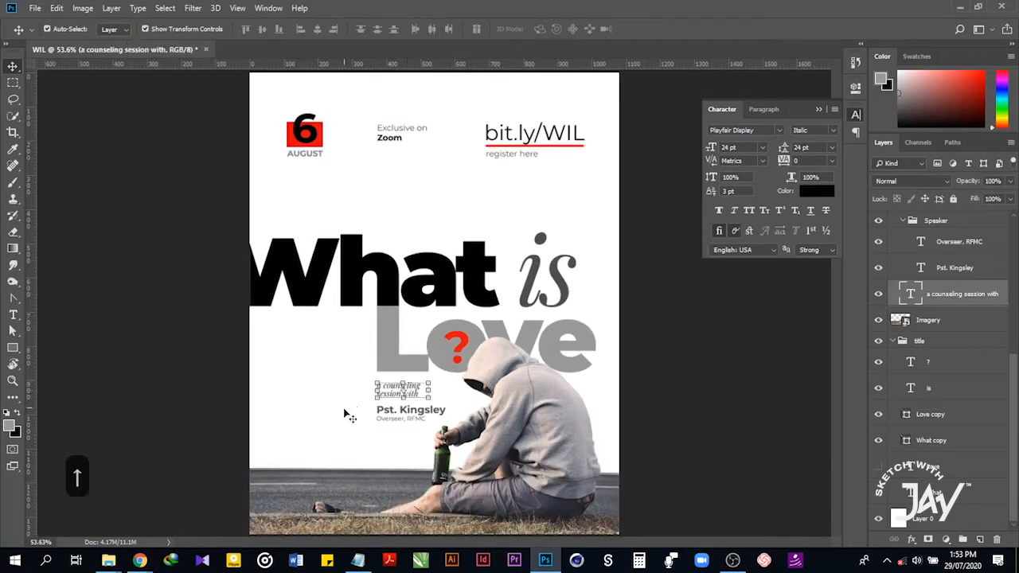
left_click(144, 386)
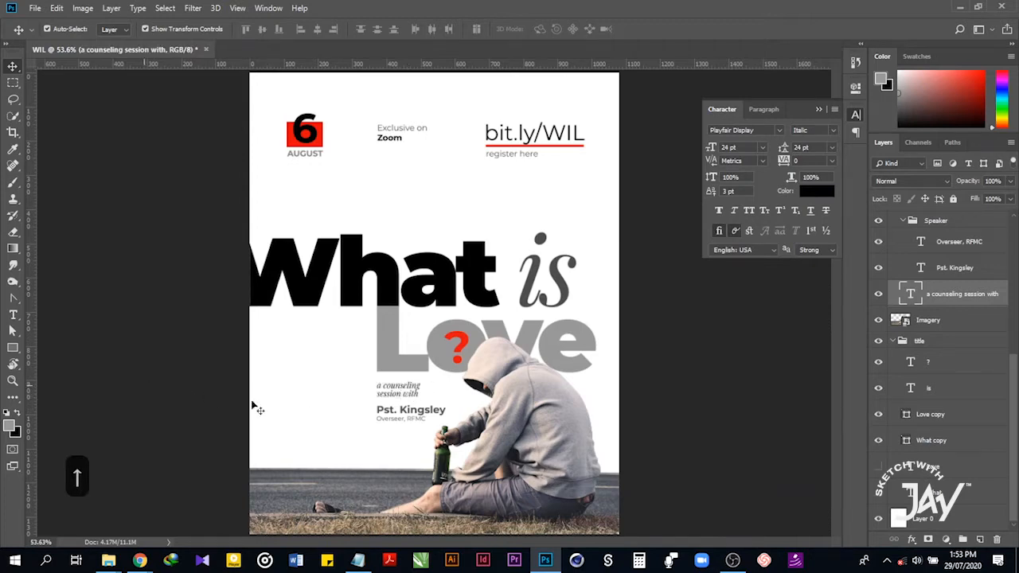
key("Up")
key("Up")
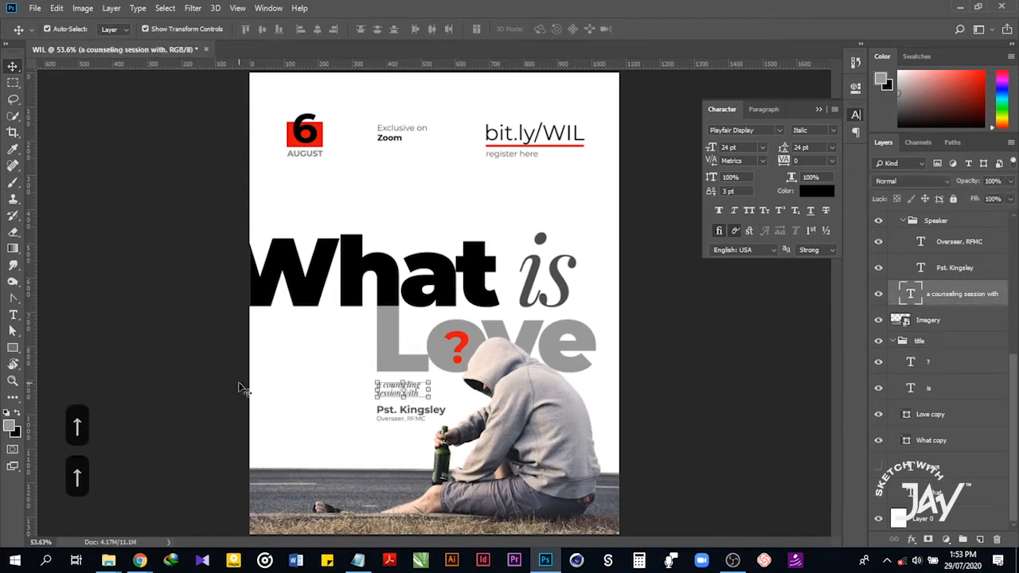
left_click(231, 390)
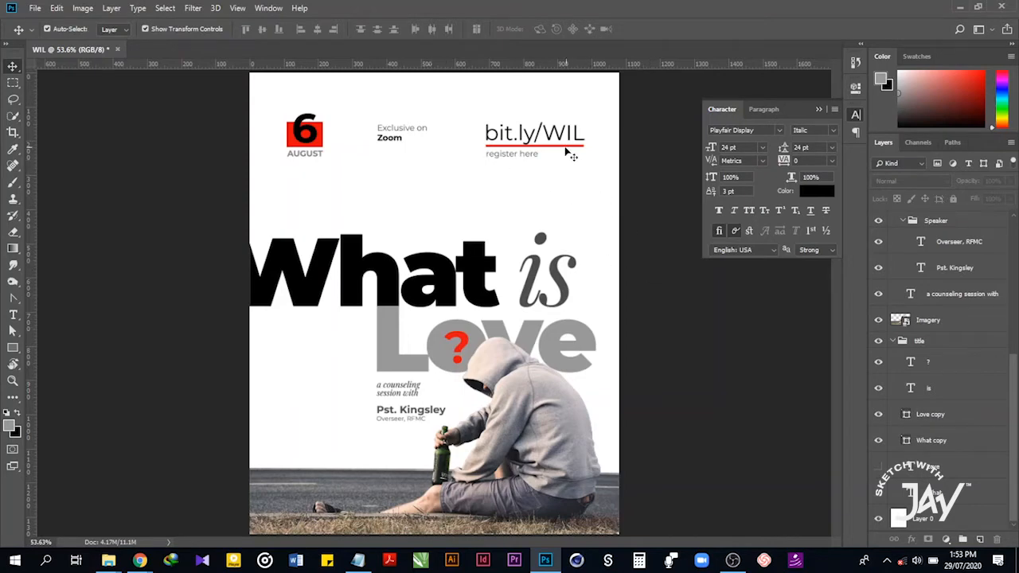
Thin the red underline beneath "bit.ly/WIL" to 83.33% of its height.
scroll(556, 157, "up", 3)
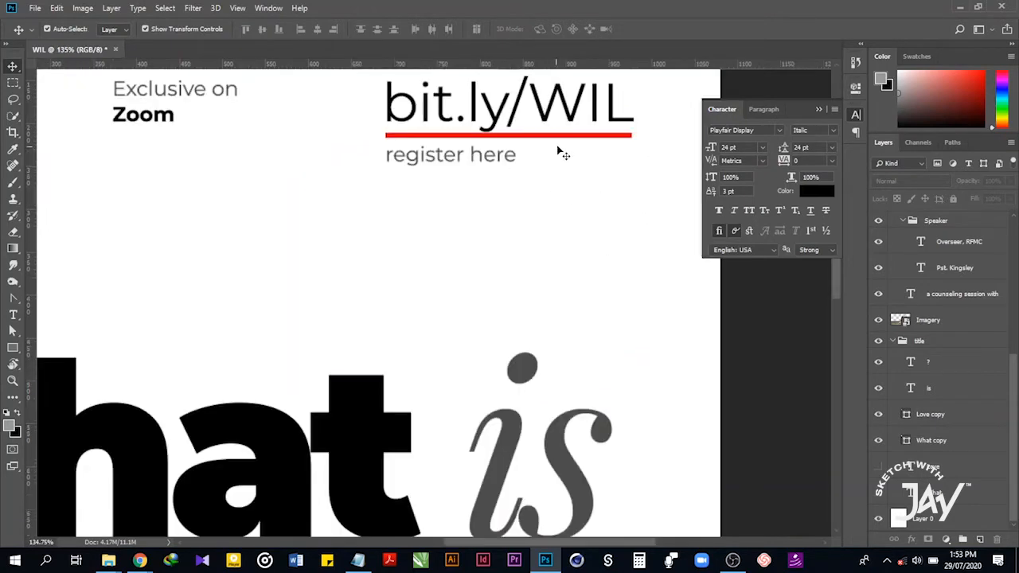
left_click(570, 137)
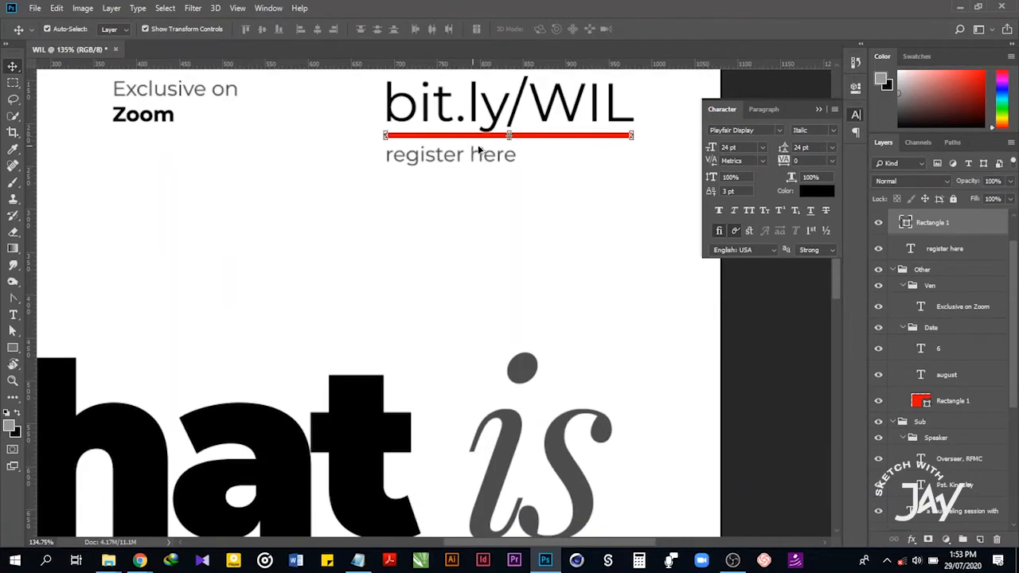
scroll(473, 155, "up", 2)
scroll(524, 159, "up", 2)
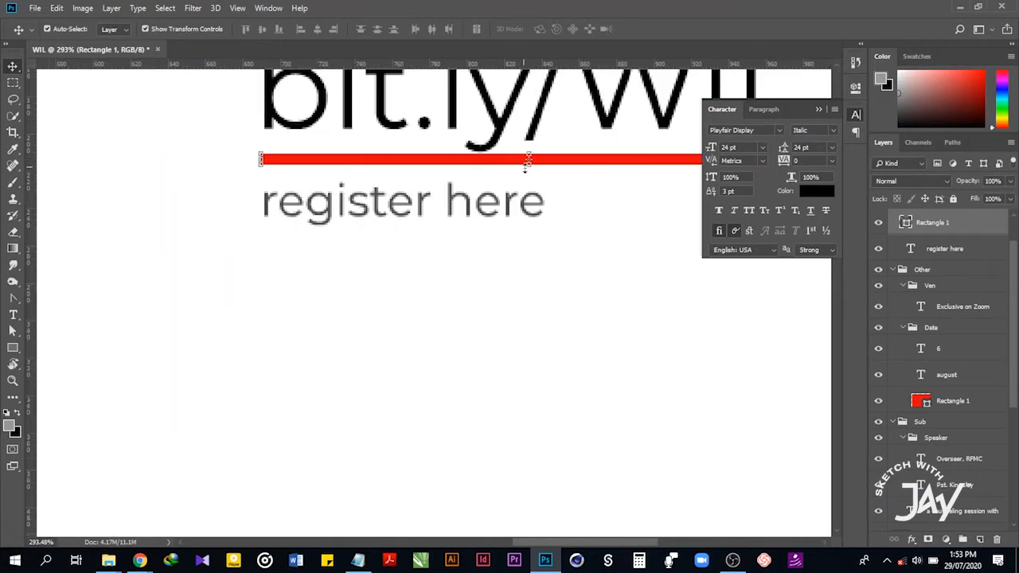
left_click_drag(528, 160, 565, 164)
scroll(564, 164, "down", 3)
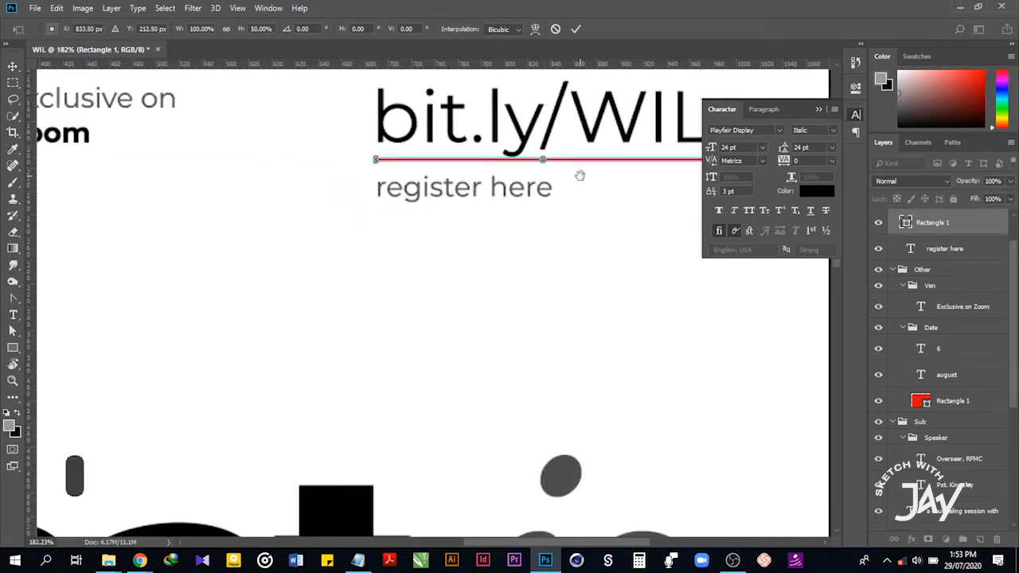
scroll(510, 219, "up", 2)
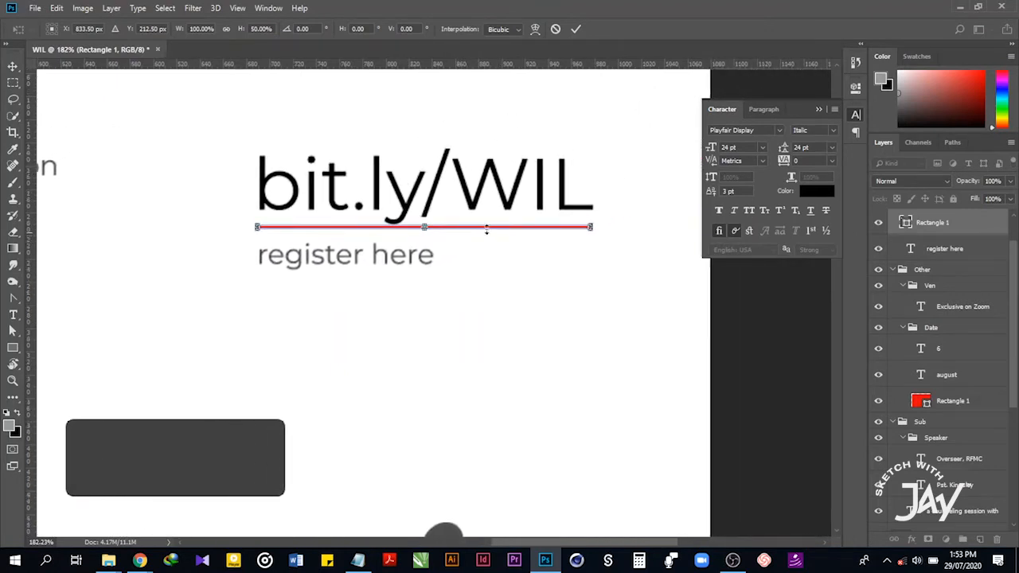
scroll(426, 228, "up", 5)
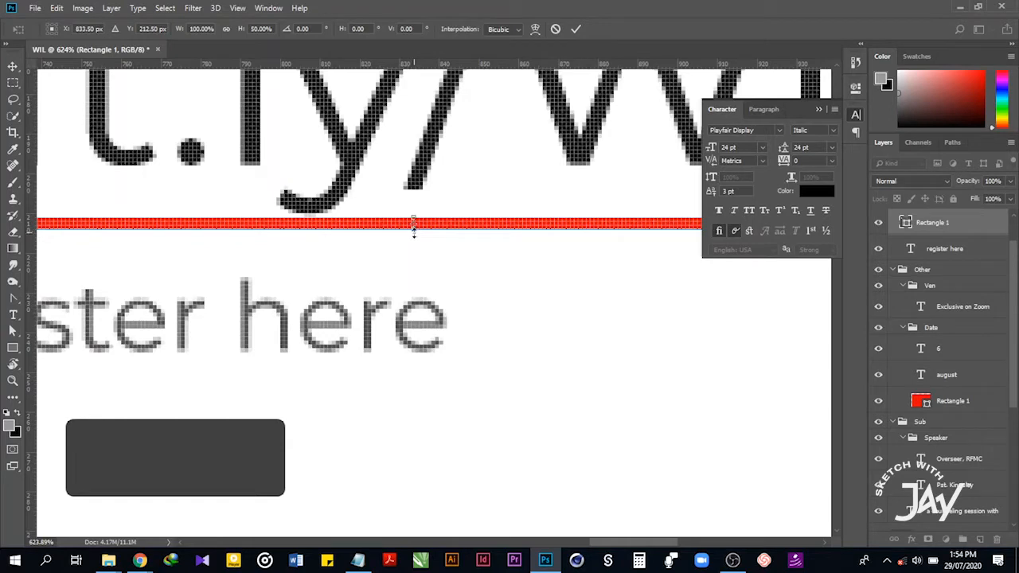
left_click_drag(413, 227, 419, 237)
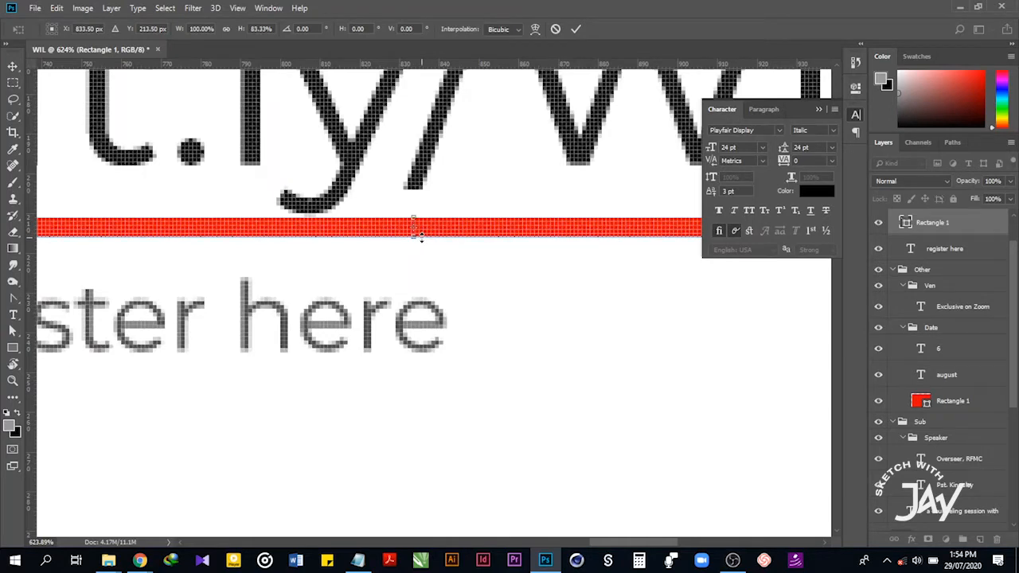
scroll(421, 237, "down", 5)
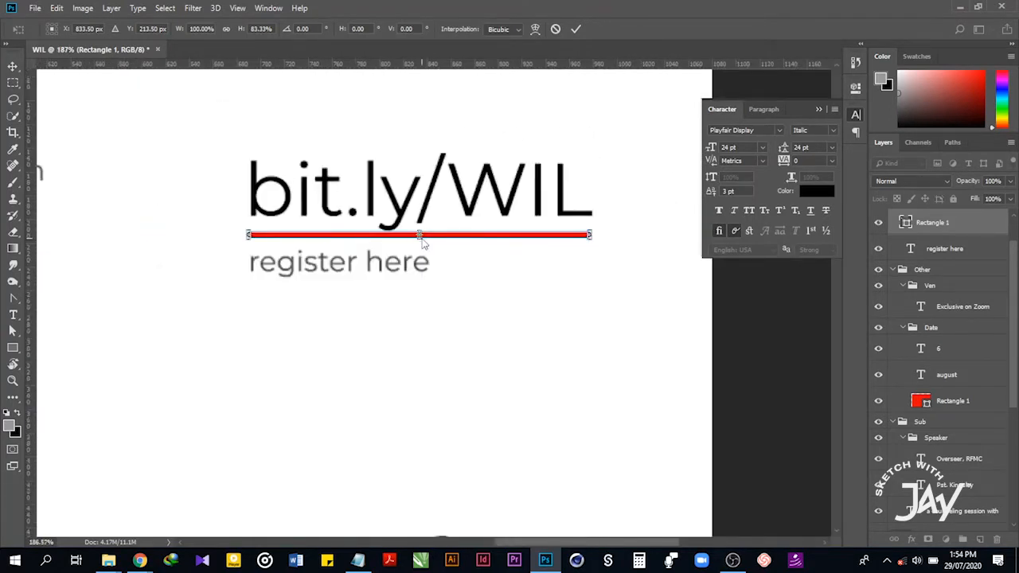
key("Return")
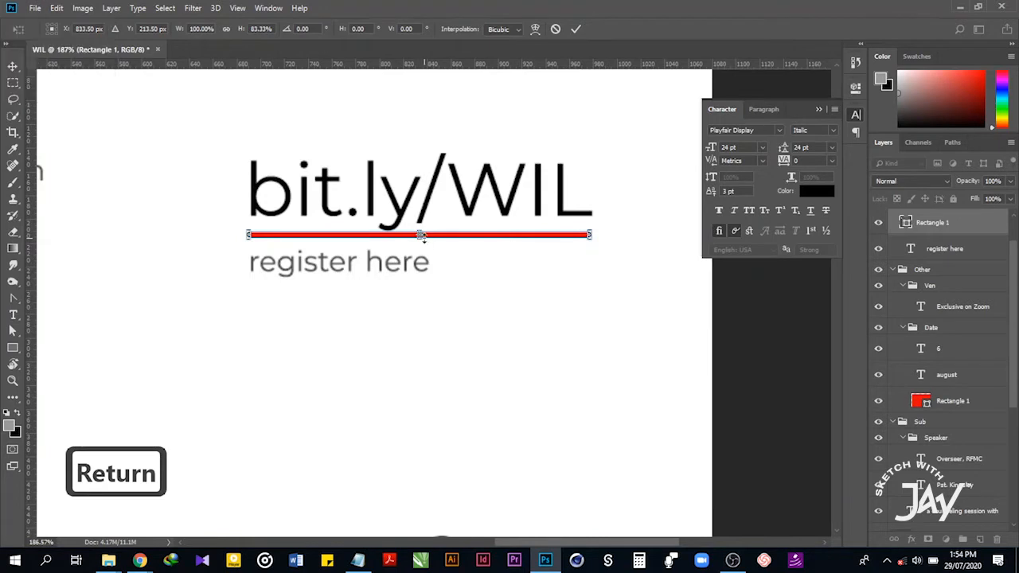
key("Return")
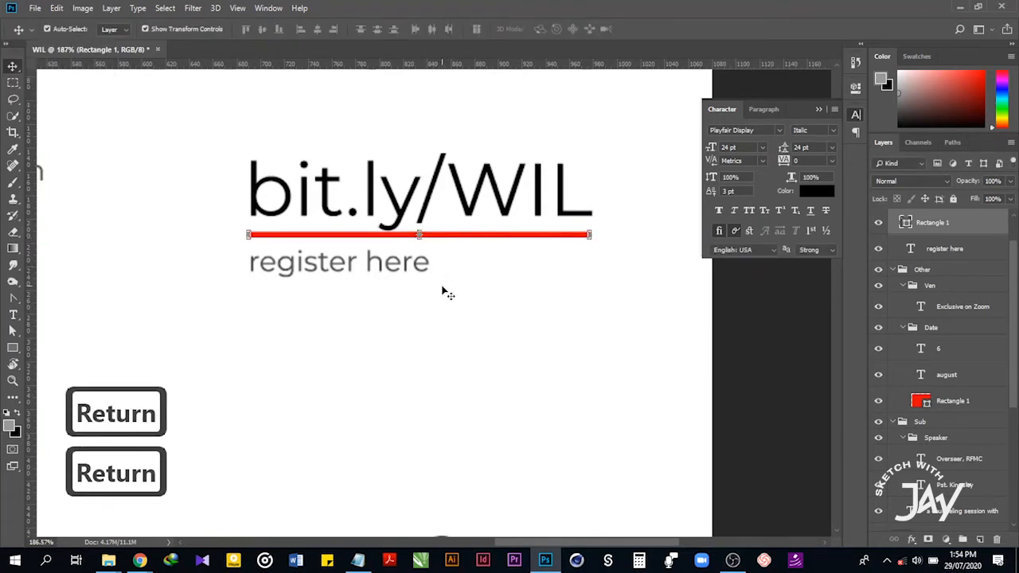
Nudge the red underline down by one increment, closer to "register here".
key("Down")
key("Up")
key("Down")
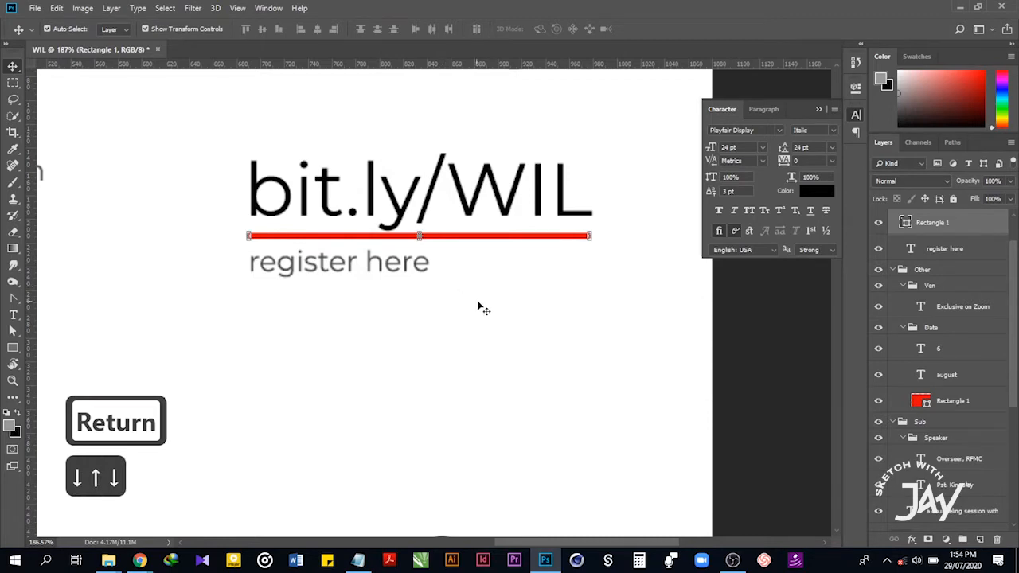
scroll(483, 309, "down", 5)
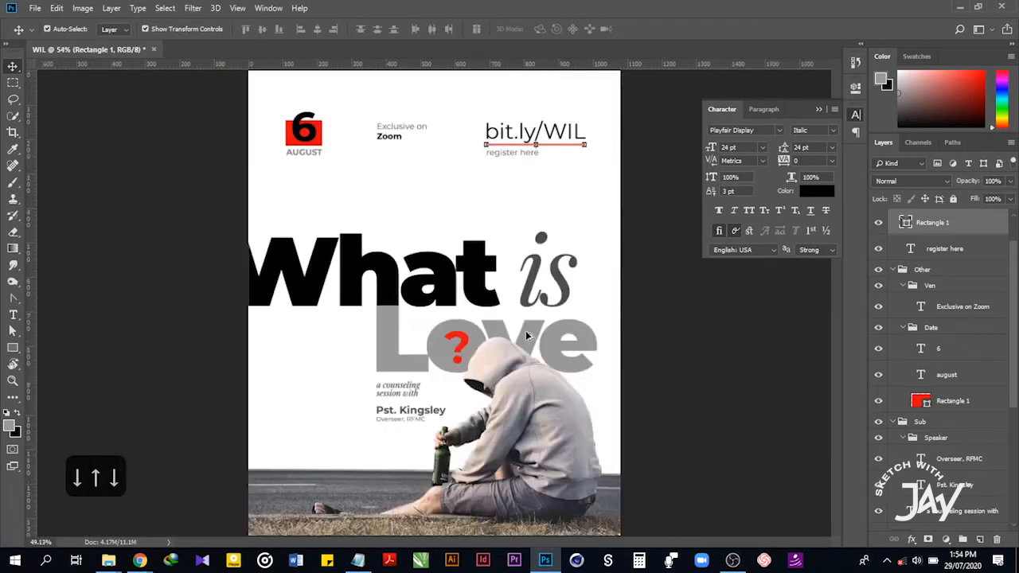
Recolor the speaker's name below the title to black by setting its text color brightness to 0%.
scroll(526, 331, "down", 2)
left_click(618, 279)
scroll(475, 226, "up", 5)
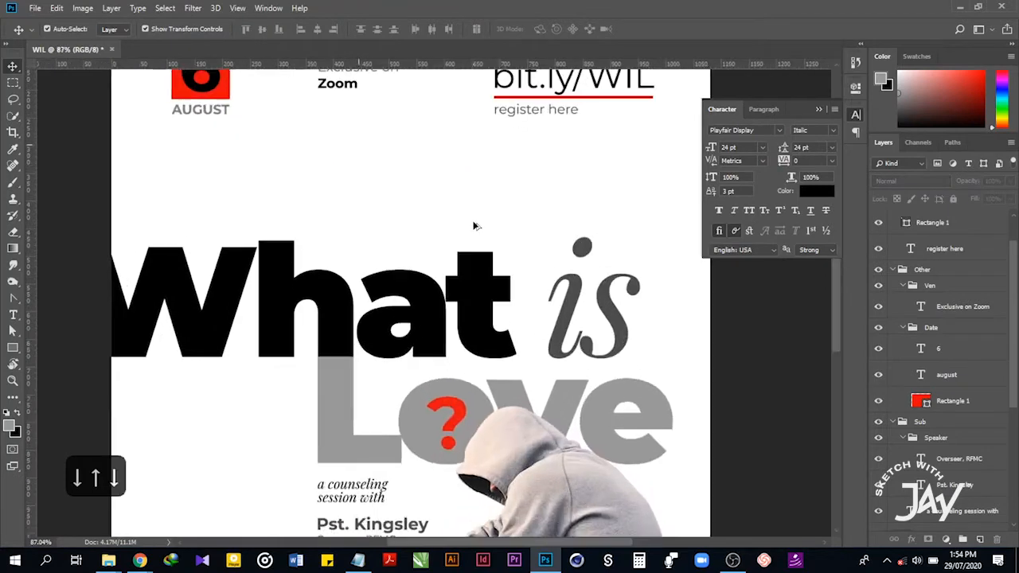
scroll(474, 227, "down", 3)
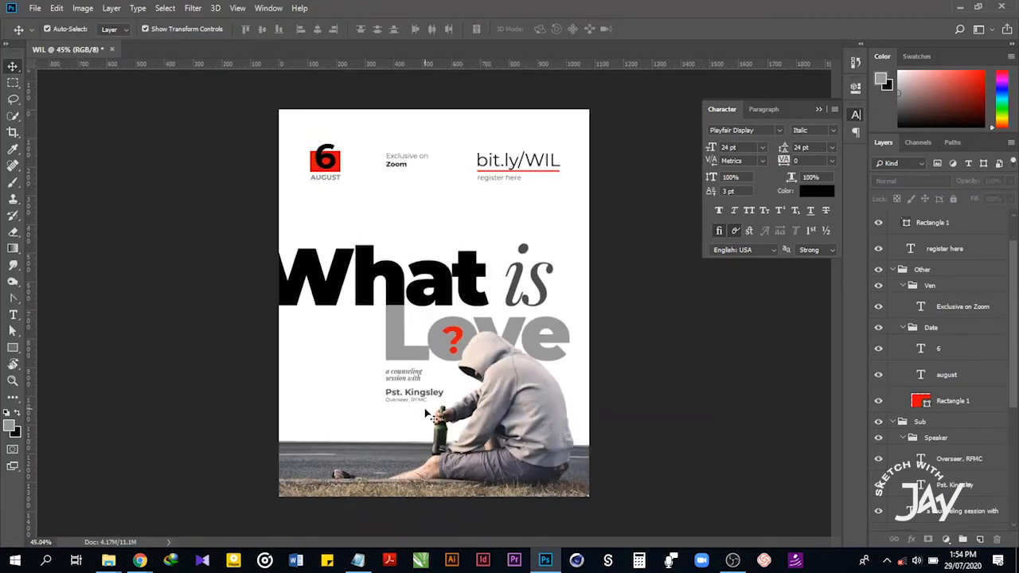
scroll(416, 382, "up", 5)
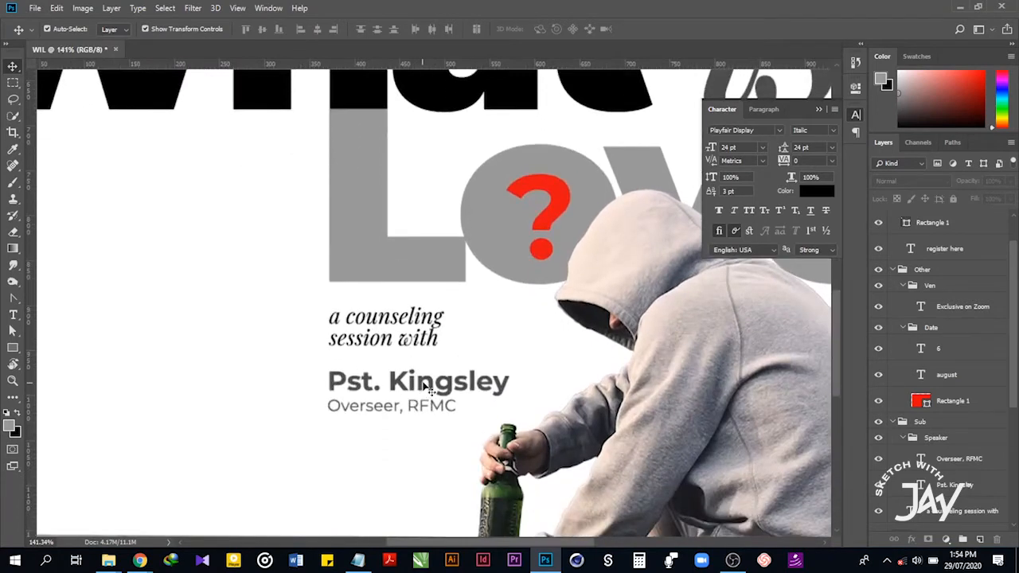
left_click(428, 385)
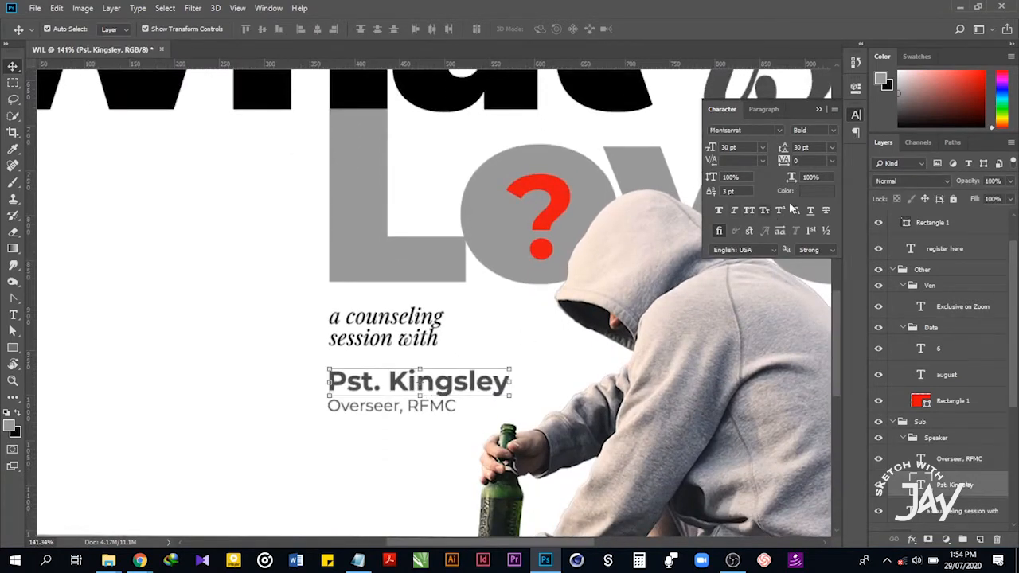
left_click(803, 193)
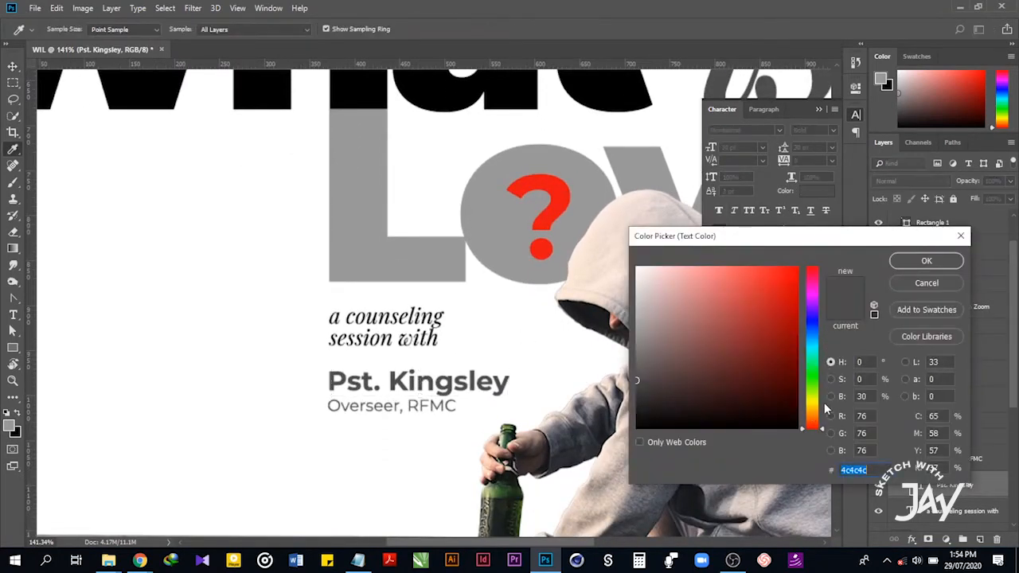
left_click(862, 396)
type("0")
key("Return")
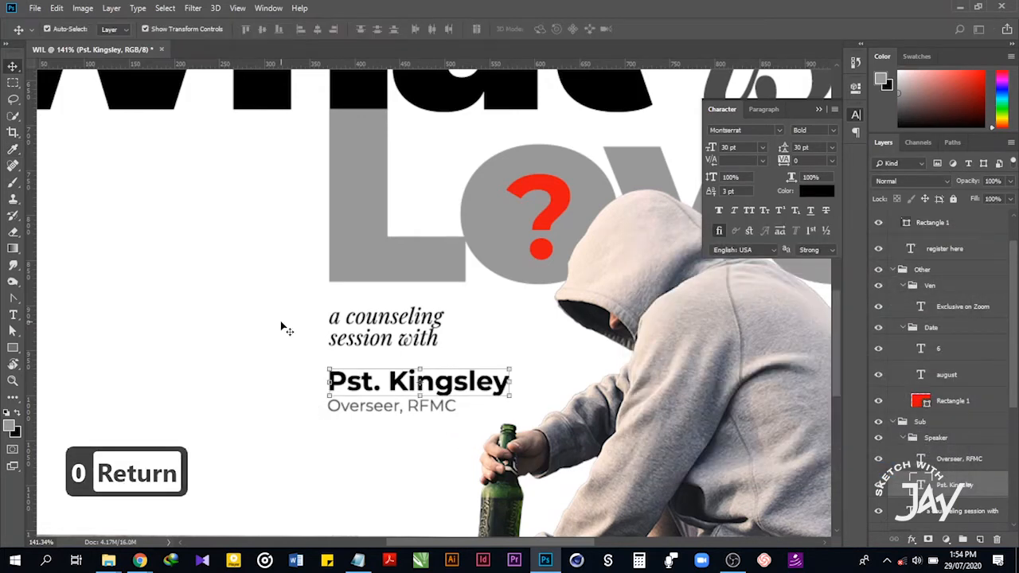
Recolor the italic "a counseling session with" and "Overseer, RFMC" texts to dark gray with 30% brightness, leaving nothing selected.
left_click(331, 336)
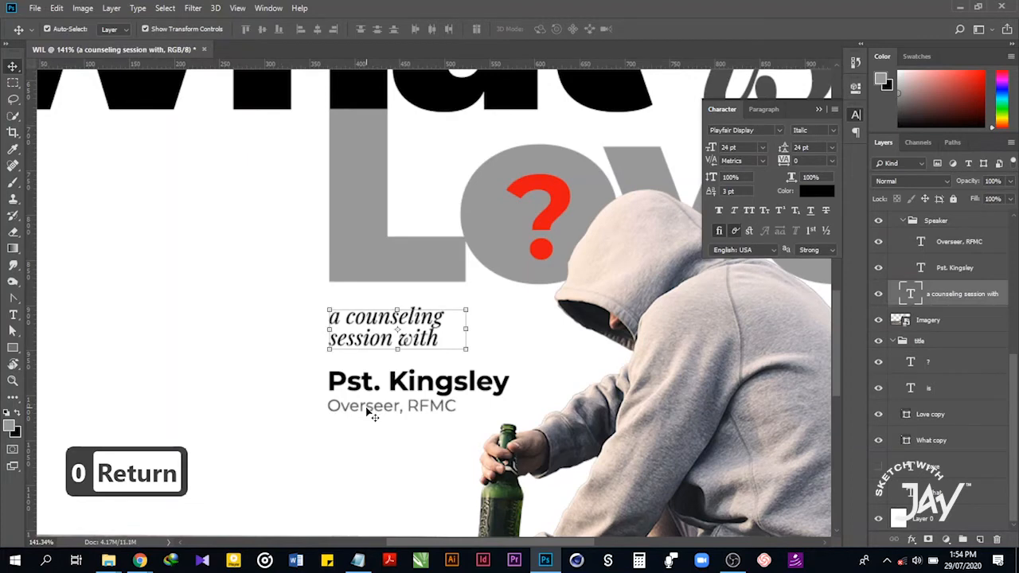
left_click(370, 413, "shift")
left_click(818, 194)
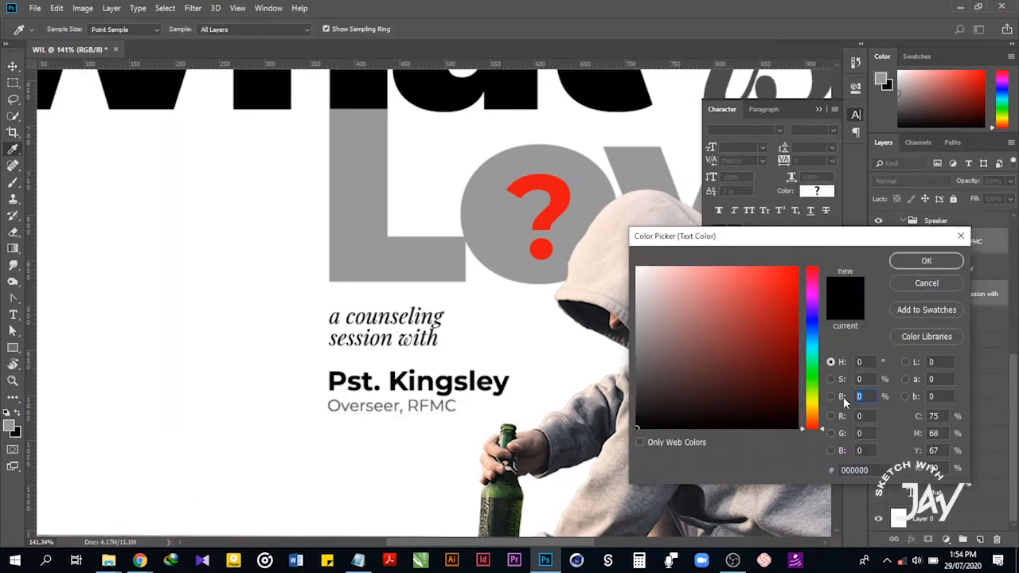
type("30")
key("Return")
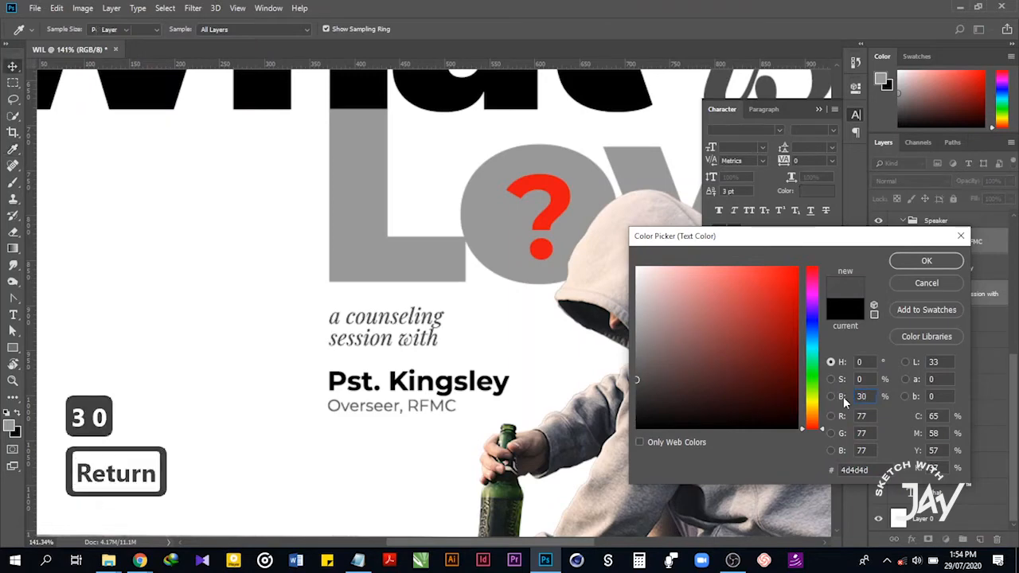
left_click(420, 452)
key("ctrl+0")
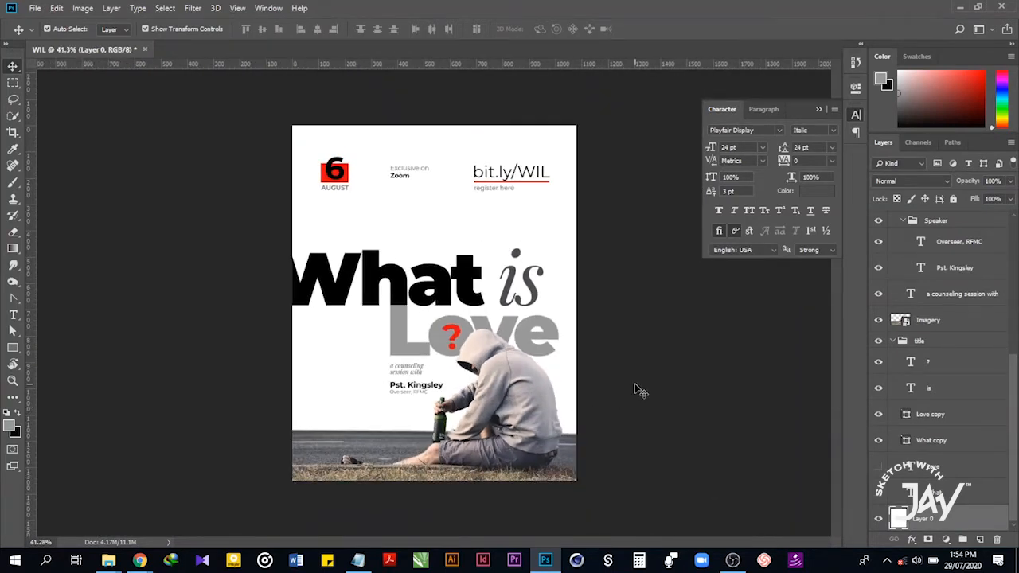
left_click(641, 390)
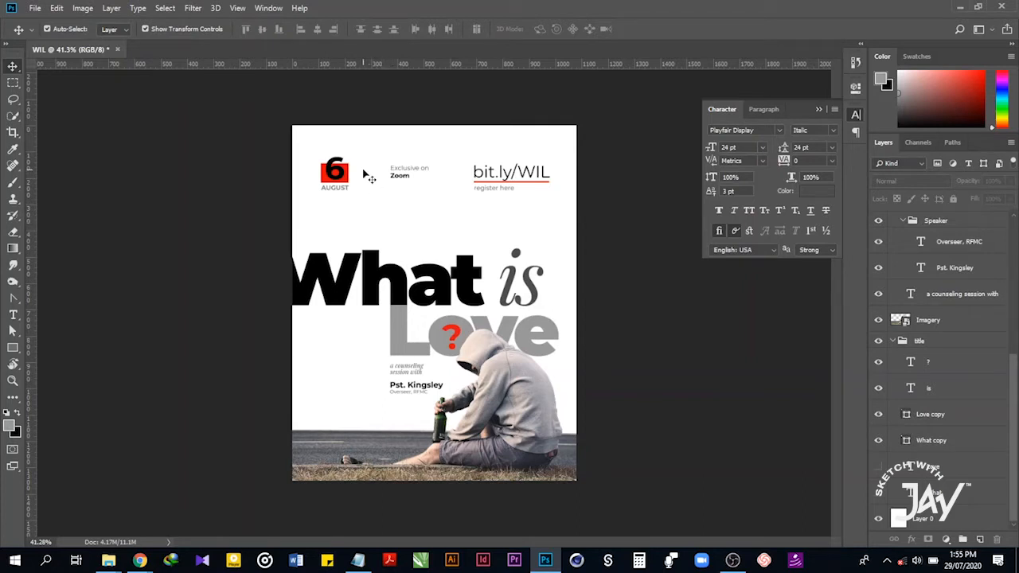
Recolor the "AUGUST" text under the date to a lighter gray by raising its brightness, and deselect it.
left_click(341, 190)
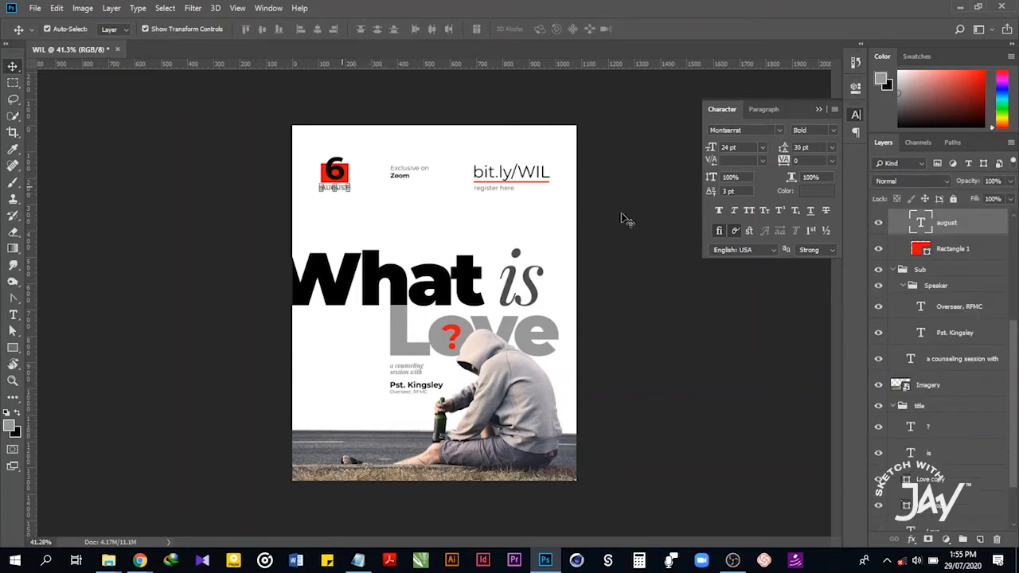
left_click(825, 192)
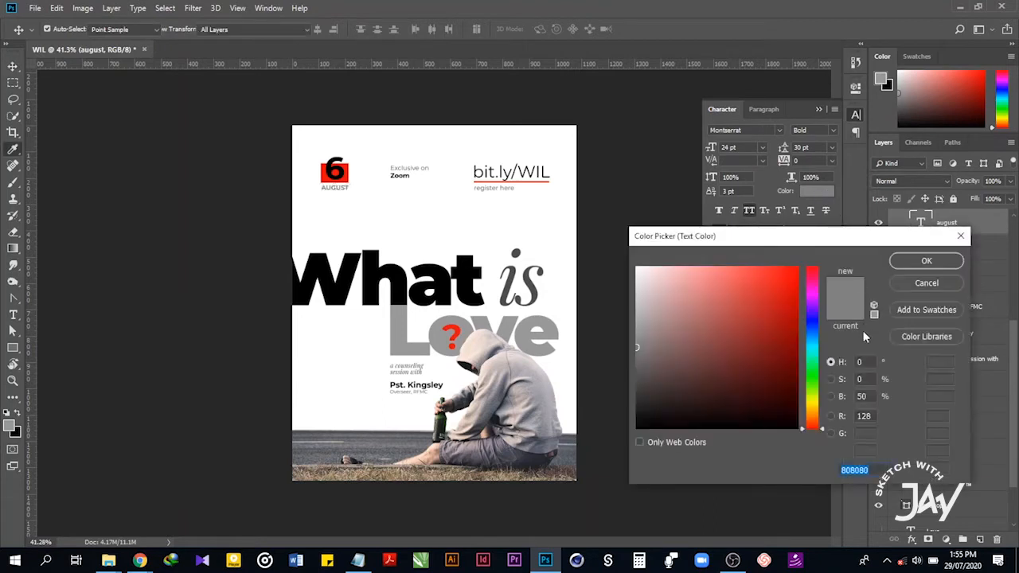
left_click(863, 398)
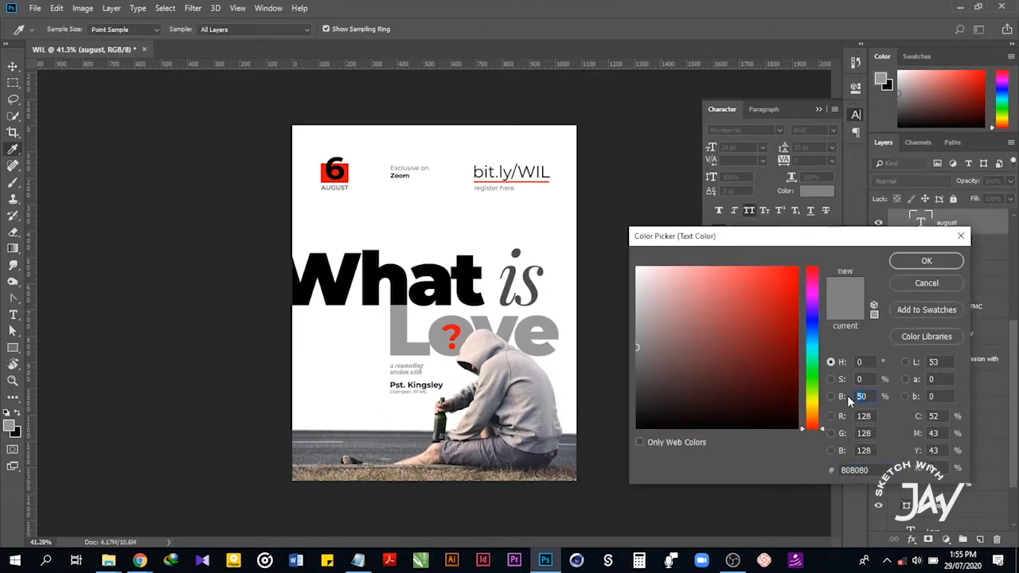
type("6")
key("Return")
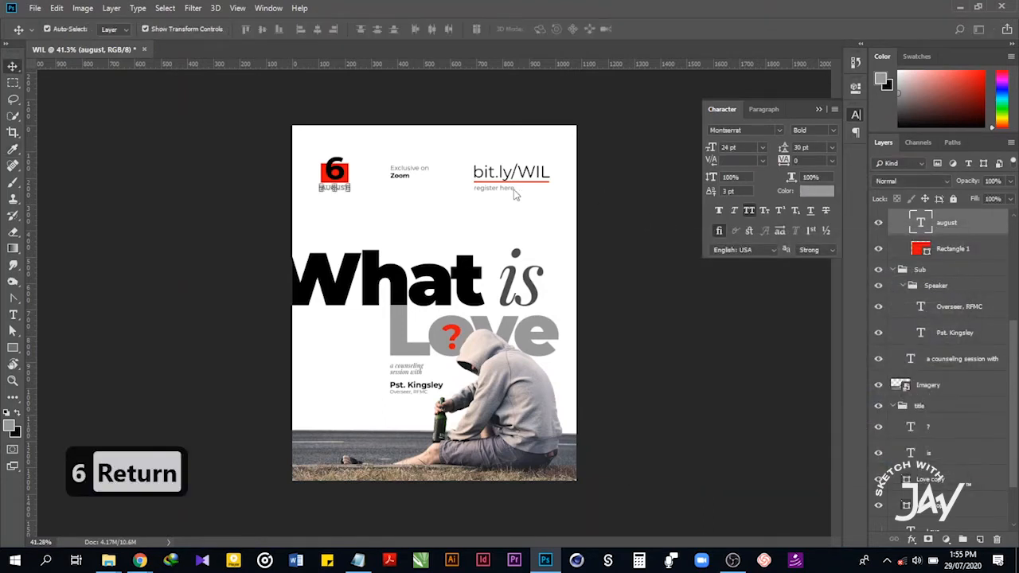
left_click(502, 209)
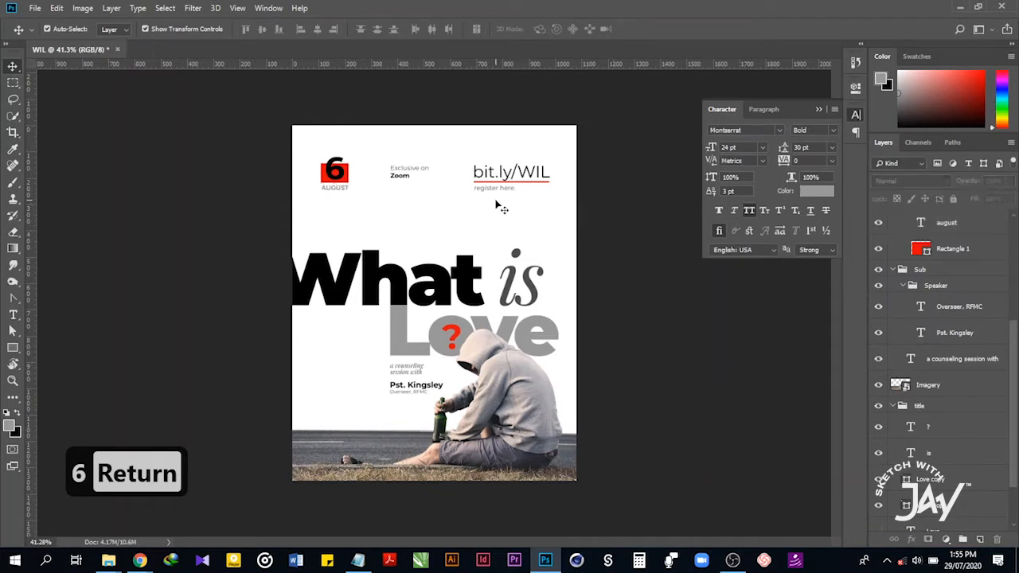
Check the text color of "register here" without changing it, and deselect the text.
left_click(480, 189)
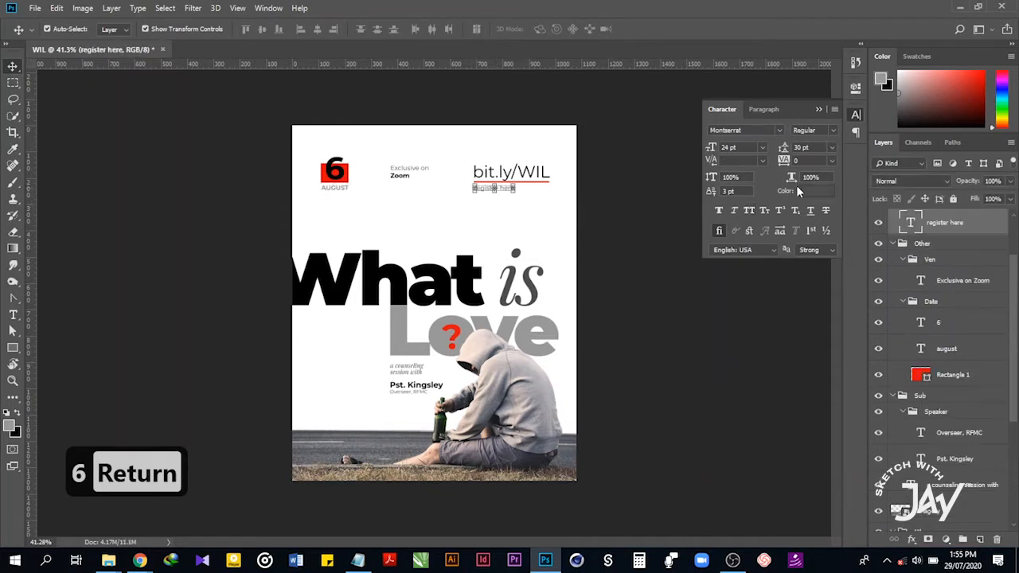
left_click(806, 192)
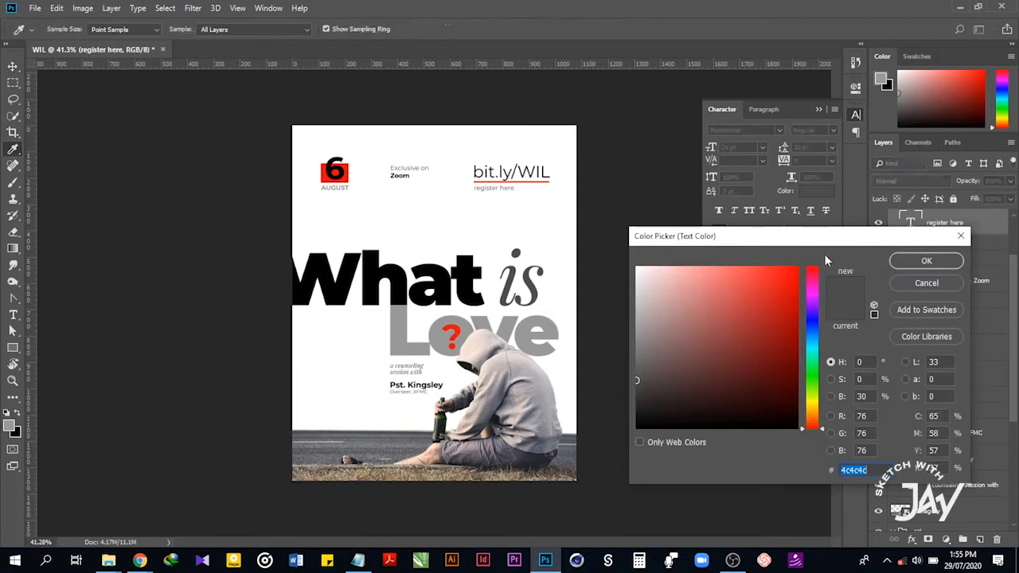
left_click(947, 264)
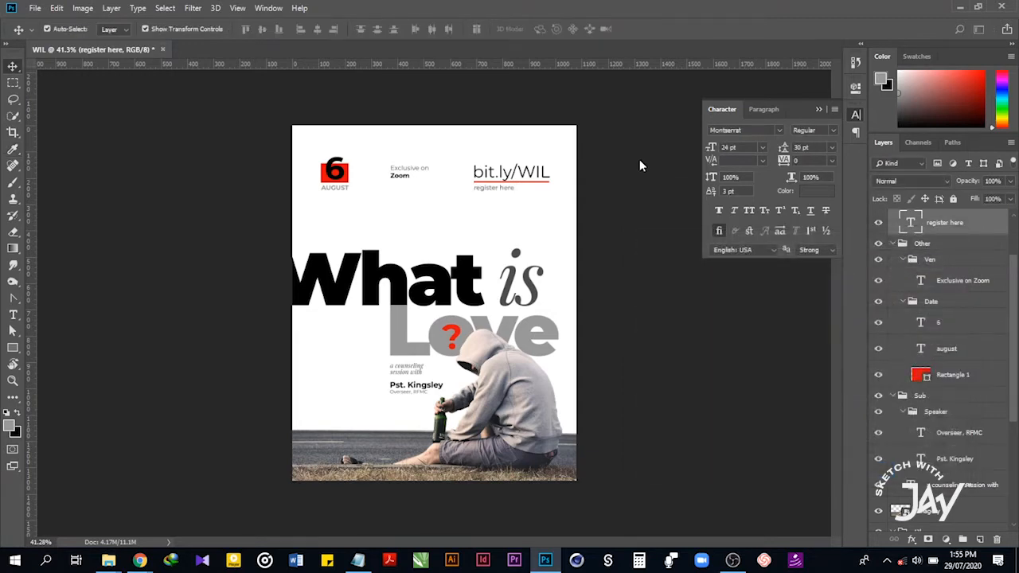
left_click(618, 212)
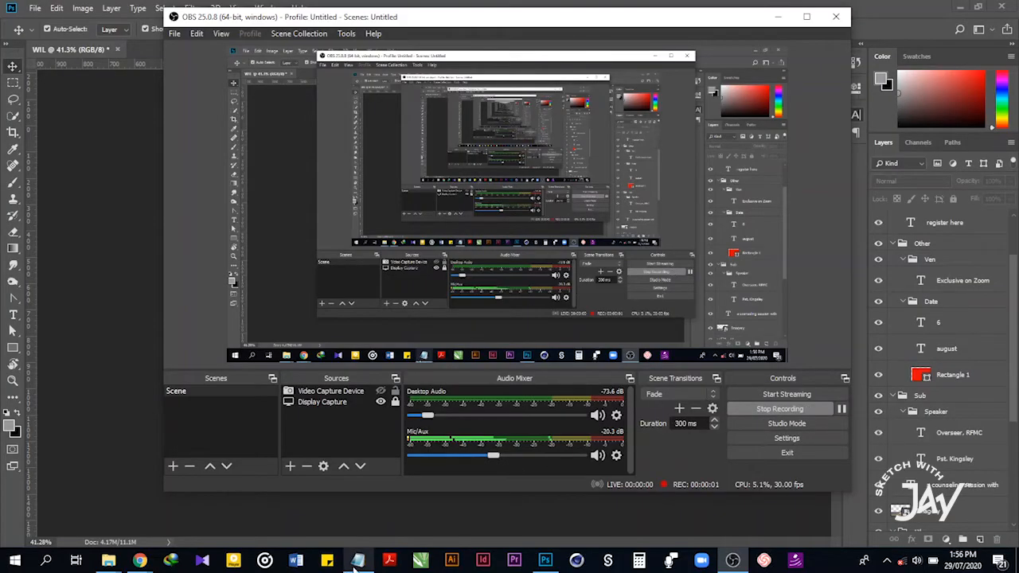
Switch to Notepad to review the design notes on layout, depth, color and embellishments, and return to the flyer in Photoshop.
left_click(357, 561)
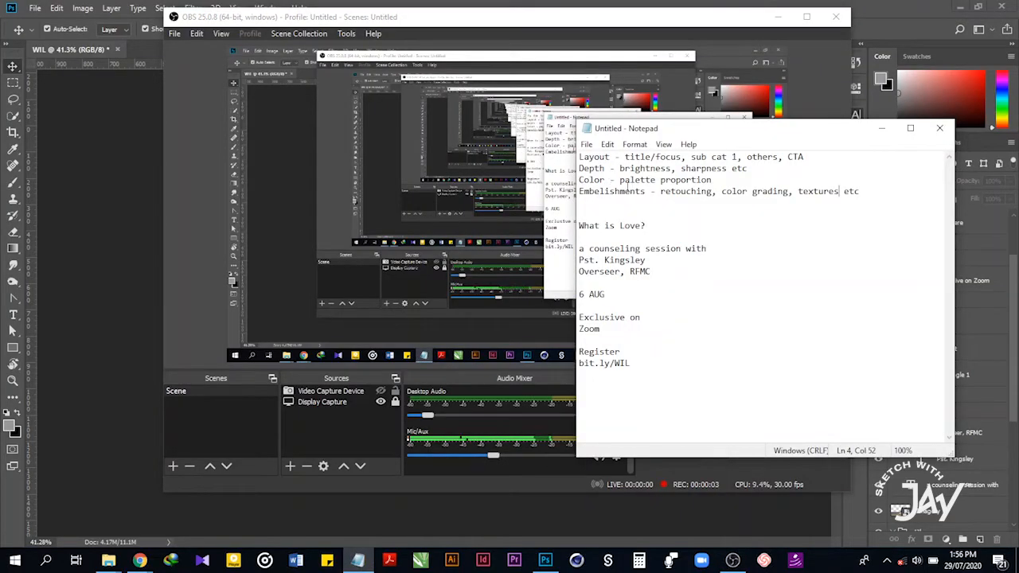
left_click(85, 353)
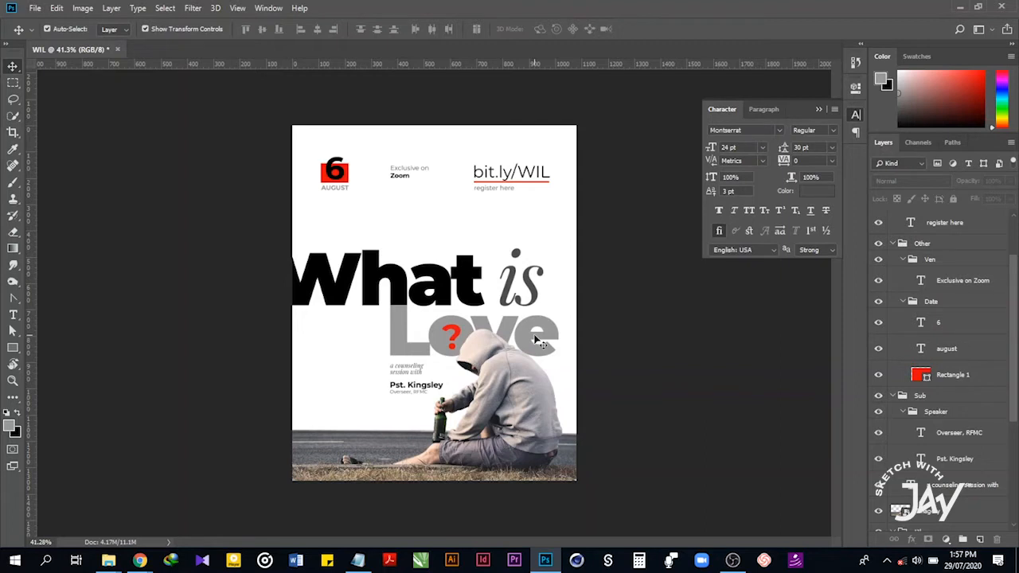
left_click(526, 385)
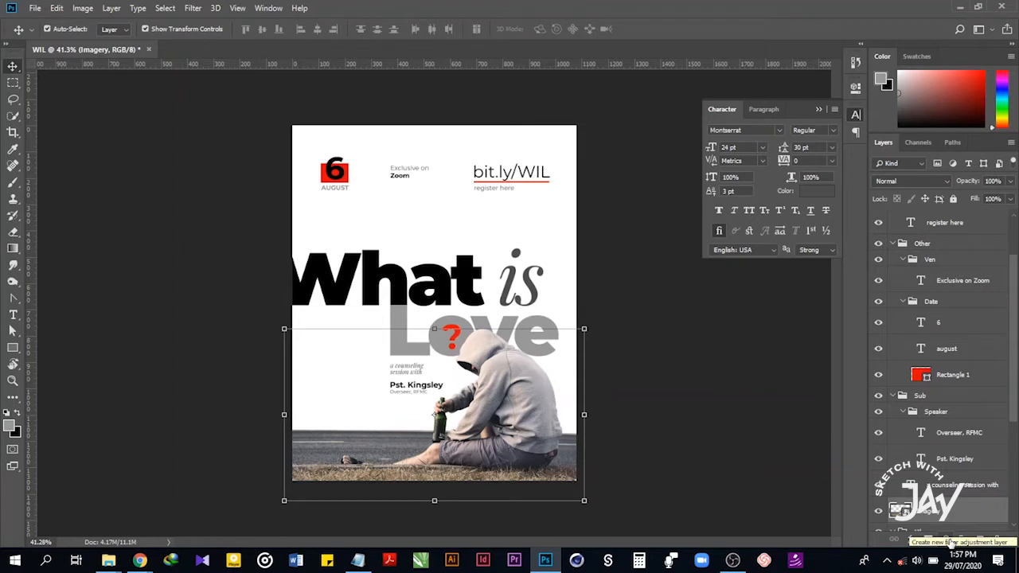
left_click(951, 540)
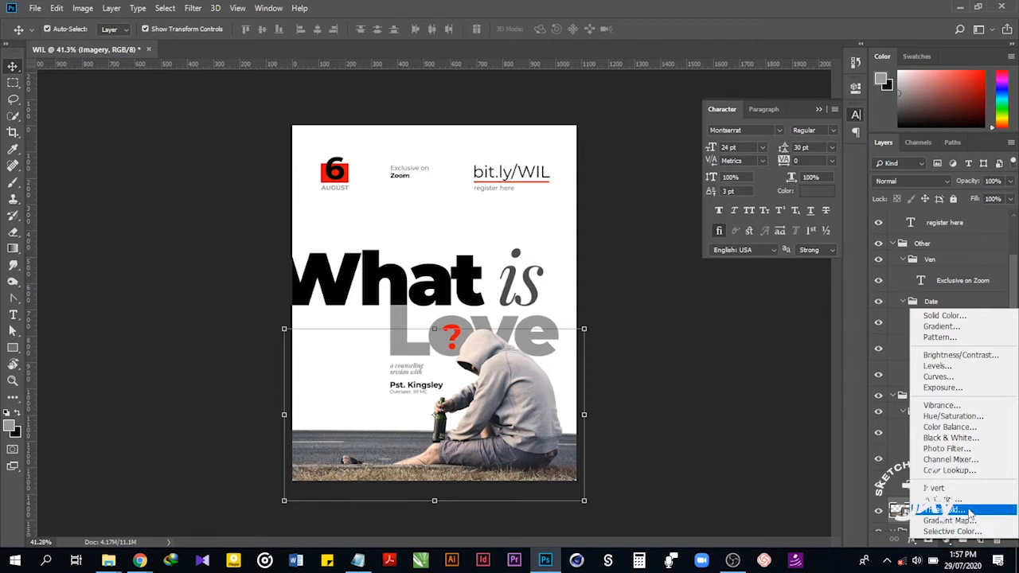
left_click(751, 361)
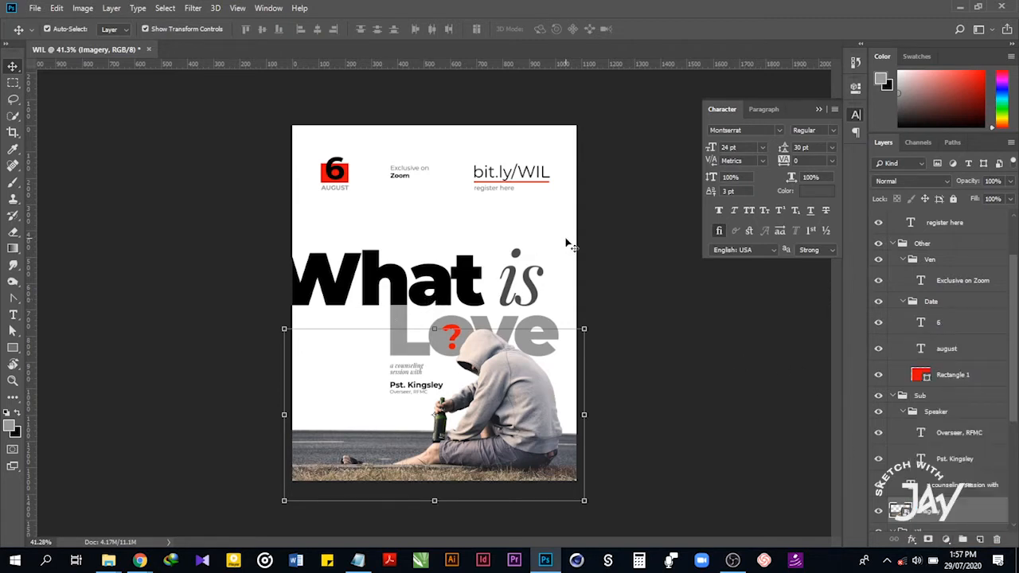
Collapse the CTA, Other, Sub and title layer groups.
scroll(940, 350, "up", 2)
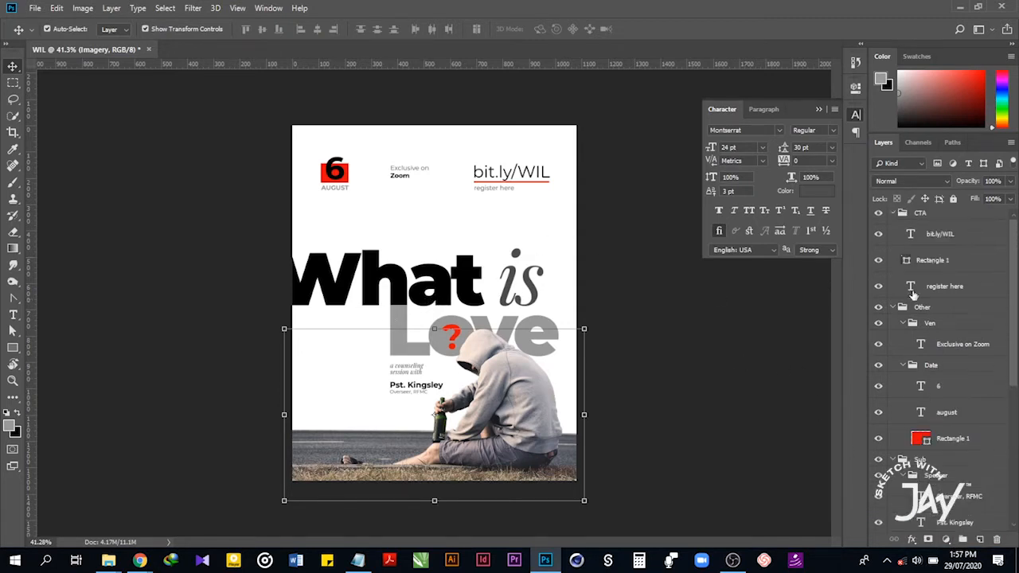
left_click(892, 218)
left_click(893, 234)
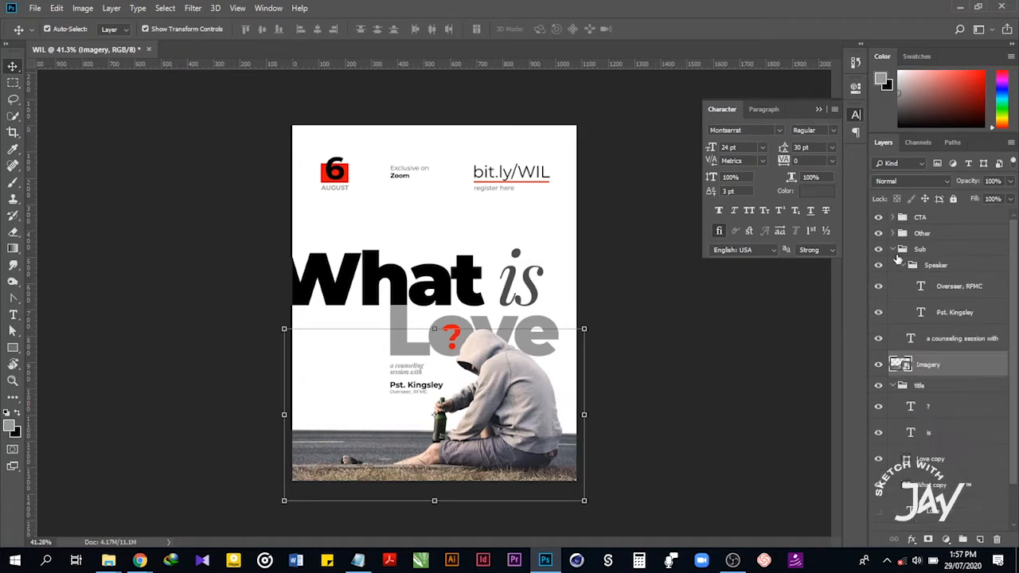
left_click(893, 249)
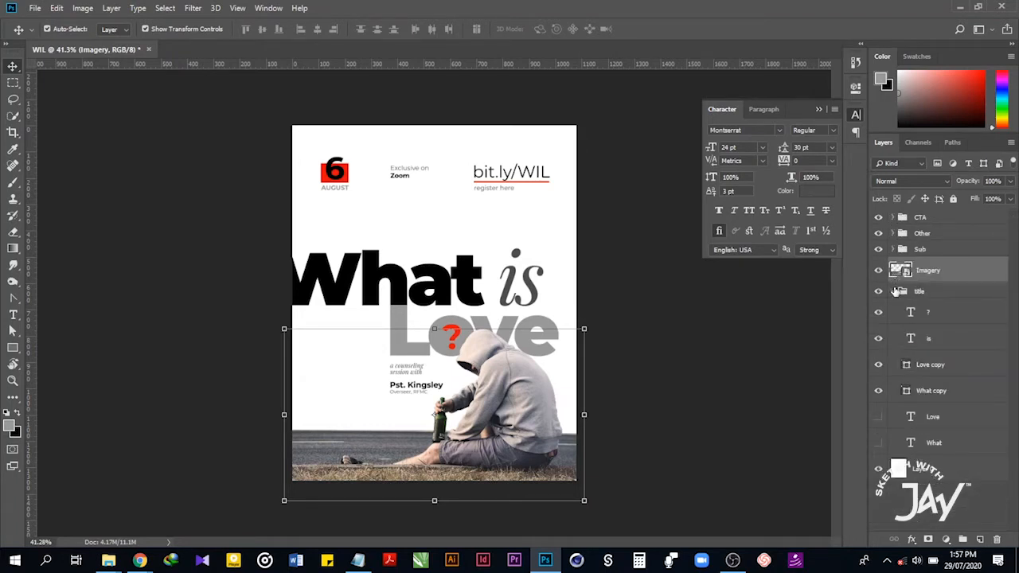
left_click(893, 291)
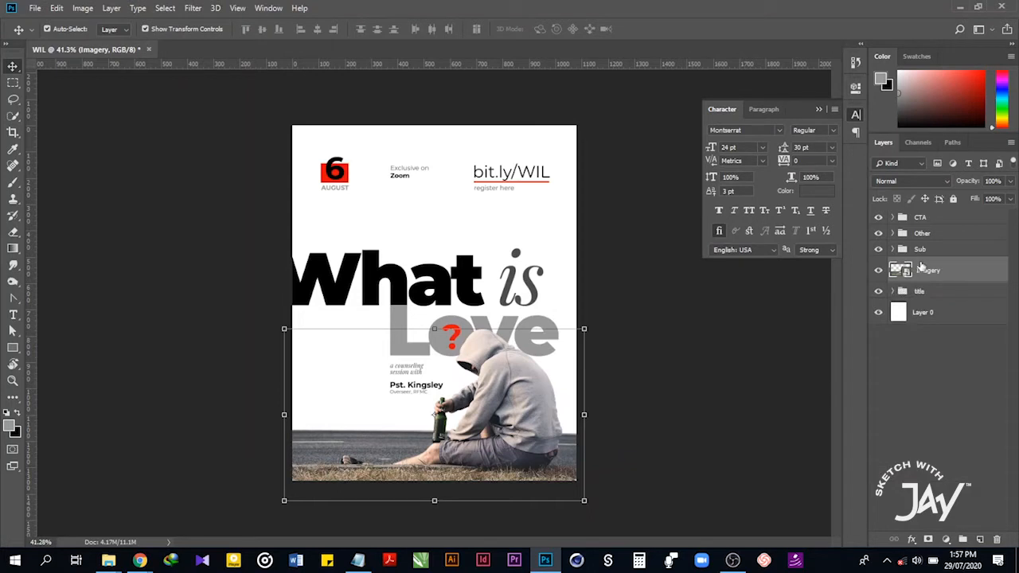
Create a new empty layer above the CTA group and name it "Color".
left_click(921, 219)
left_click(979, 539)
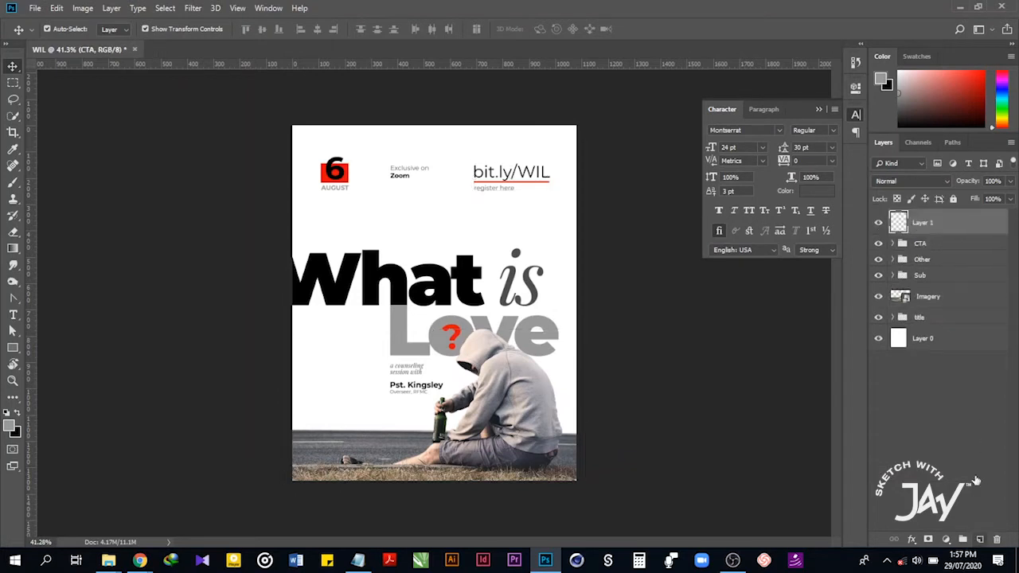
double_click(922, 223)
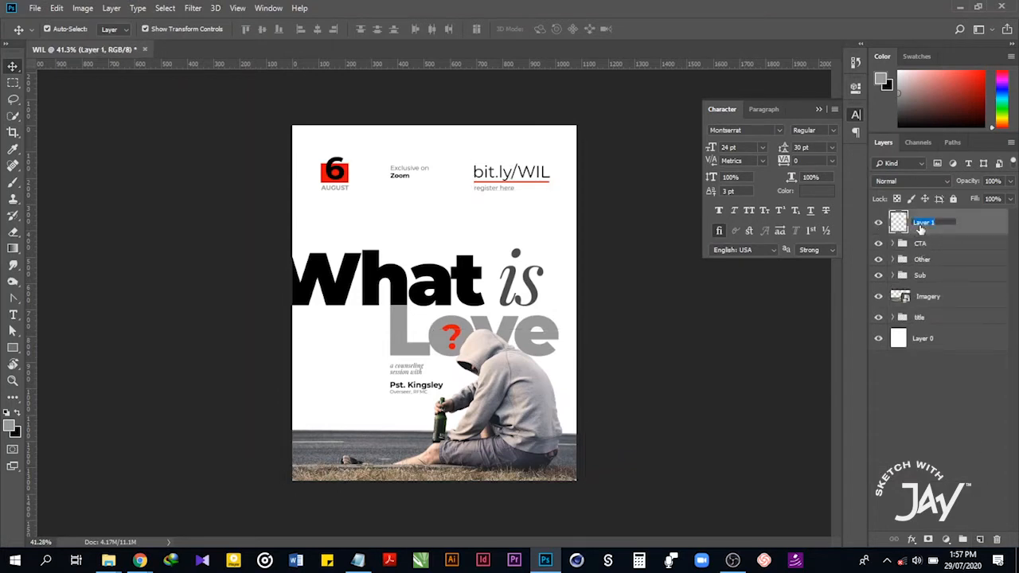
type("Color")
key("Return")
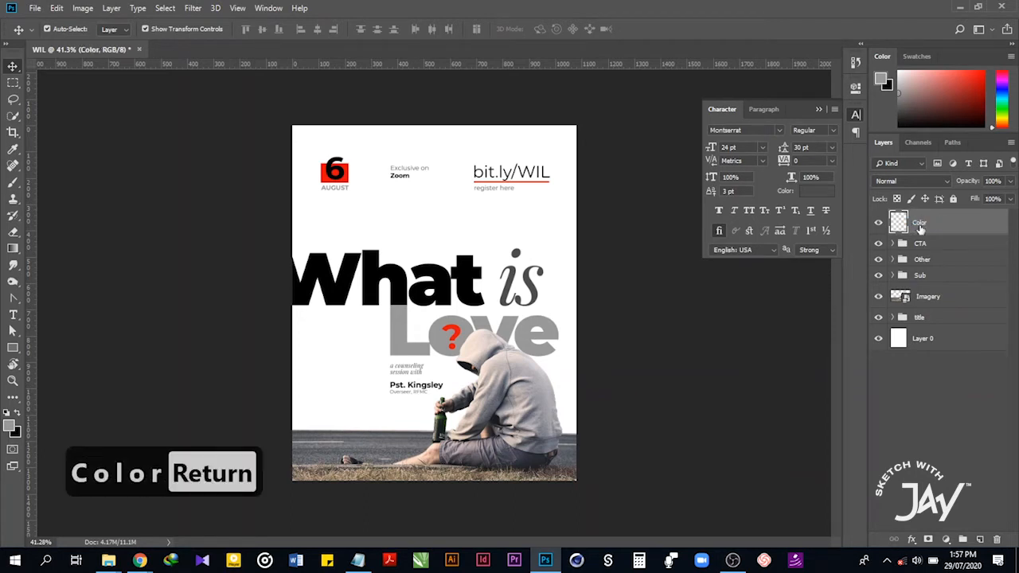
Paint a black palette dot above the title on the Color layer with a 124 px brush at 93% hardness.
key("b")
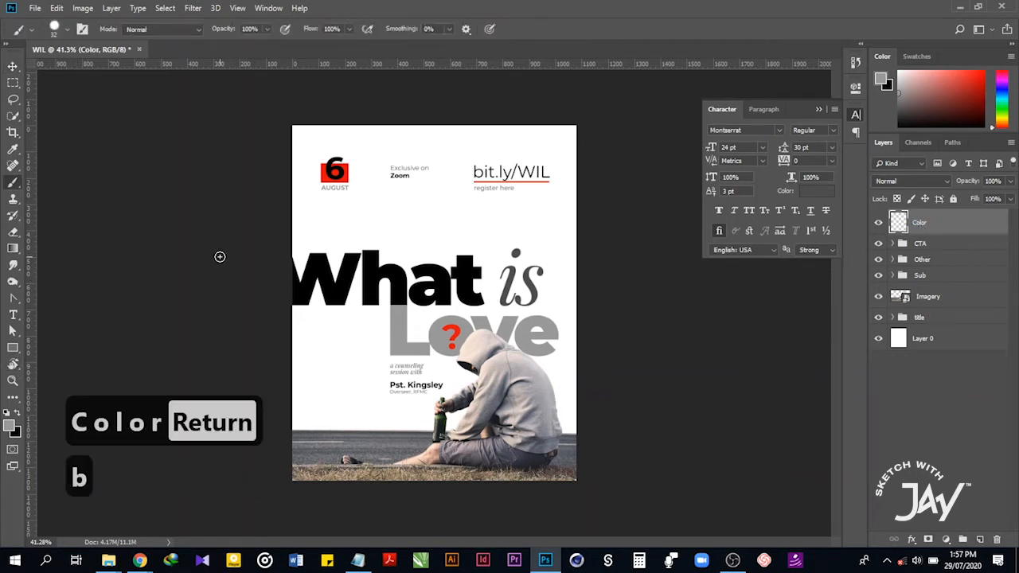
left_click_drag(380, 225, 393, 228)
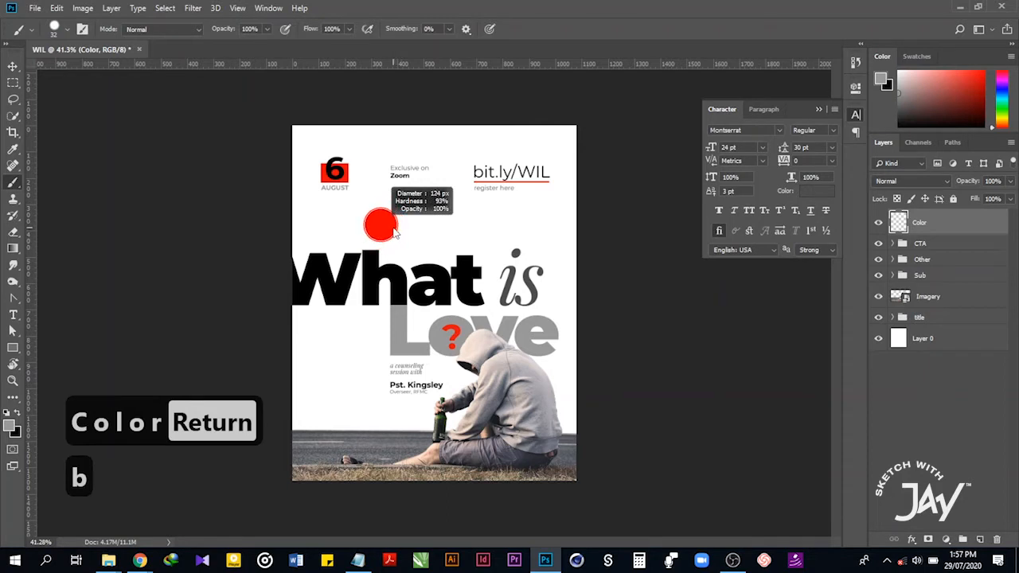
left_click(11, 425)
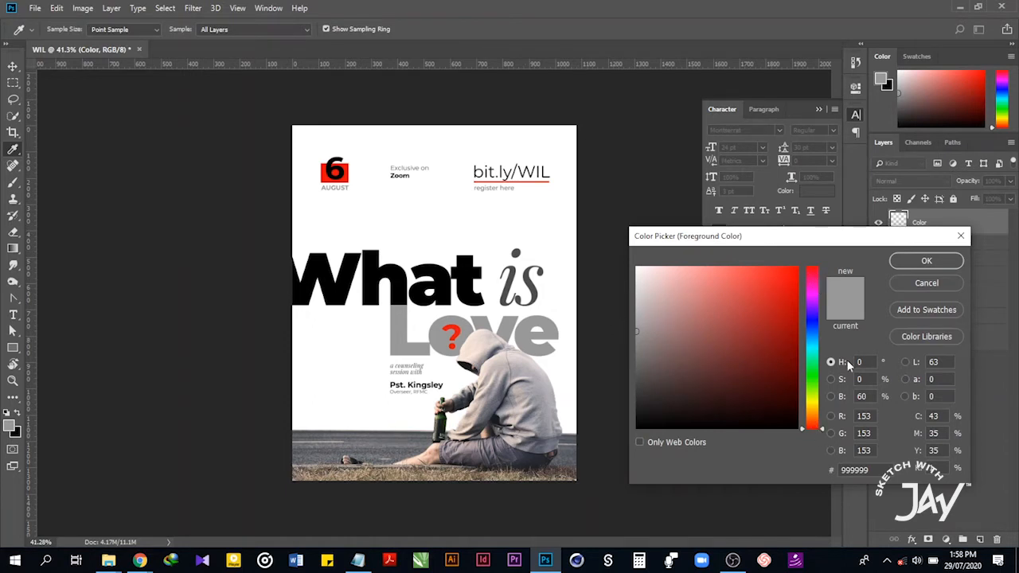
left_click_drag(813, 275, 813, 270)
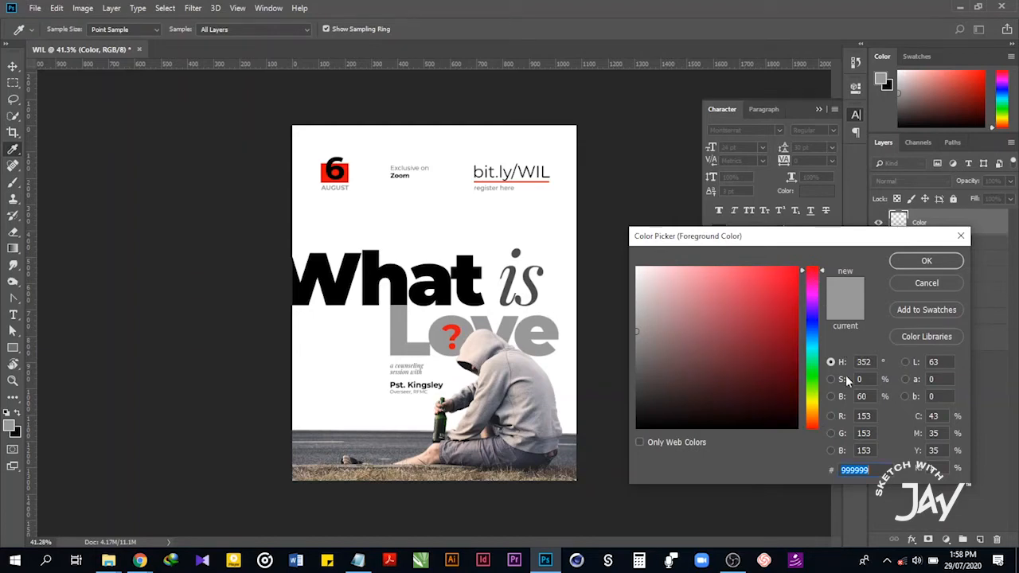
key("Tab")
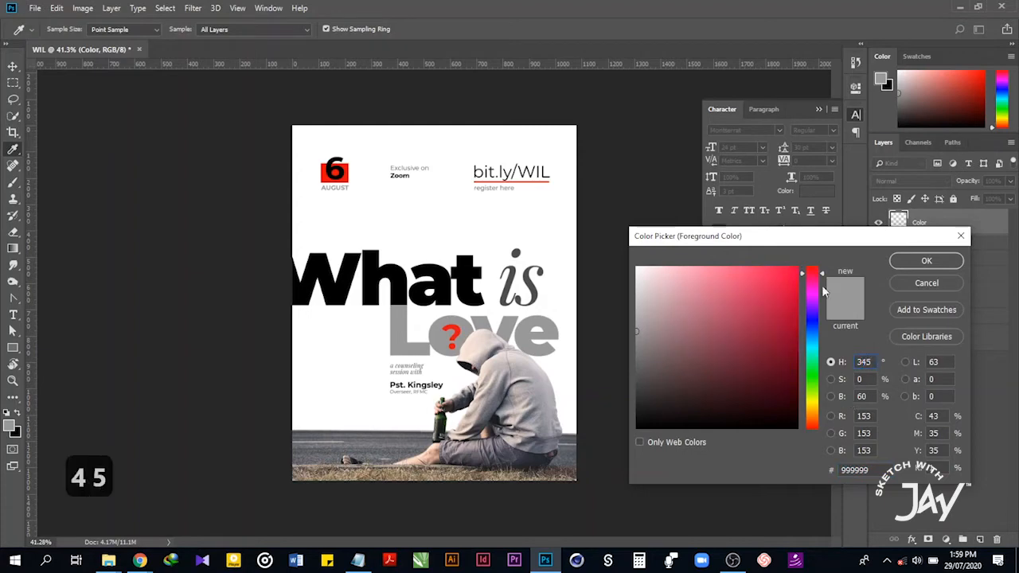
type("0")
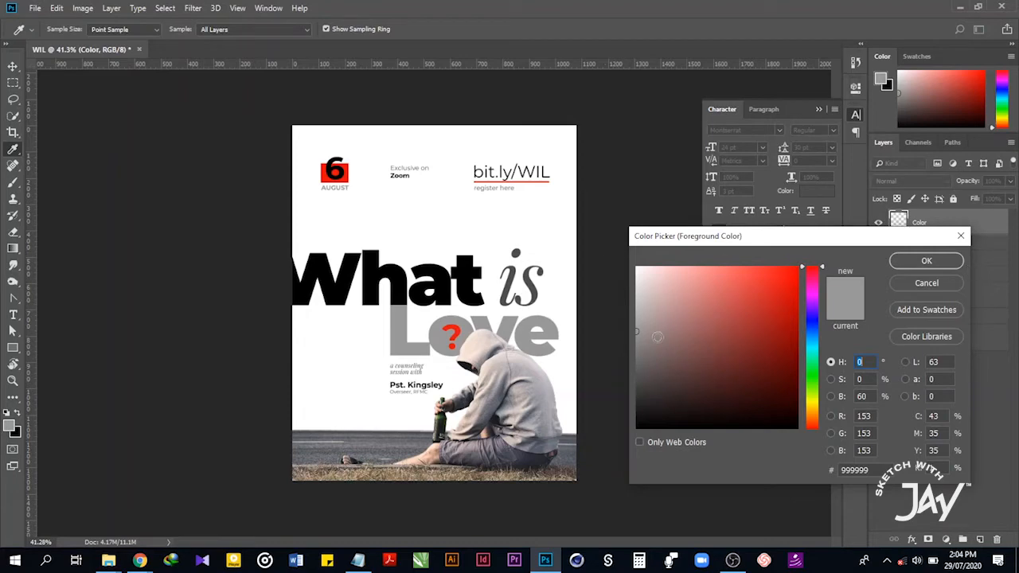
left_click(637, 350)
left_click(927, 261)
left_click(456, 229)
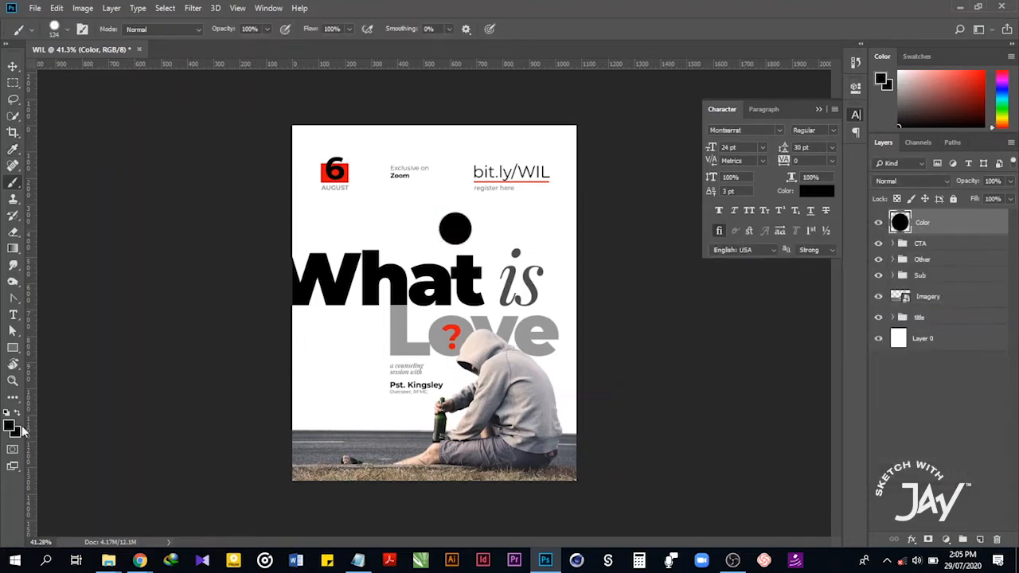
Paint a dark gray palette dot (#4c4c4c, 30% brightness) overlapping the lower right edge of the black dot.
left_click(8, 426)
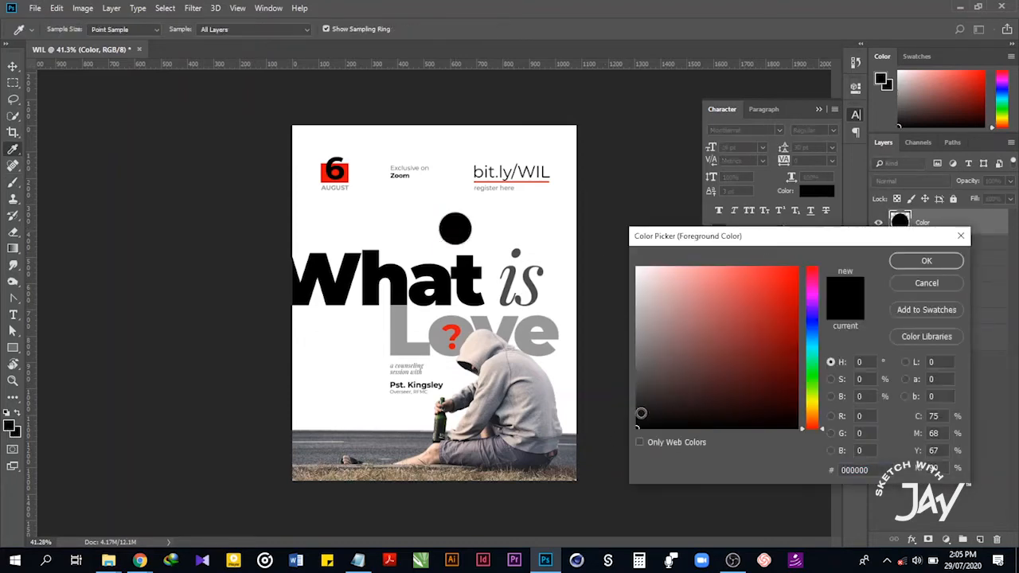
mouse_move(642, 415)
left_mouse_down()
mouse_move(627, 396)
mouse_move(633, 380)
left_mouse_up()
key("Return")
left_click(478, 237)
left_click(9, 426)
left_click(635, 389)
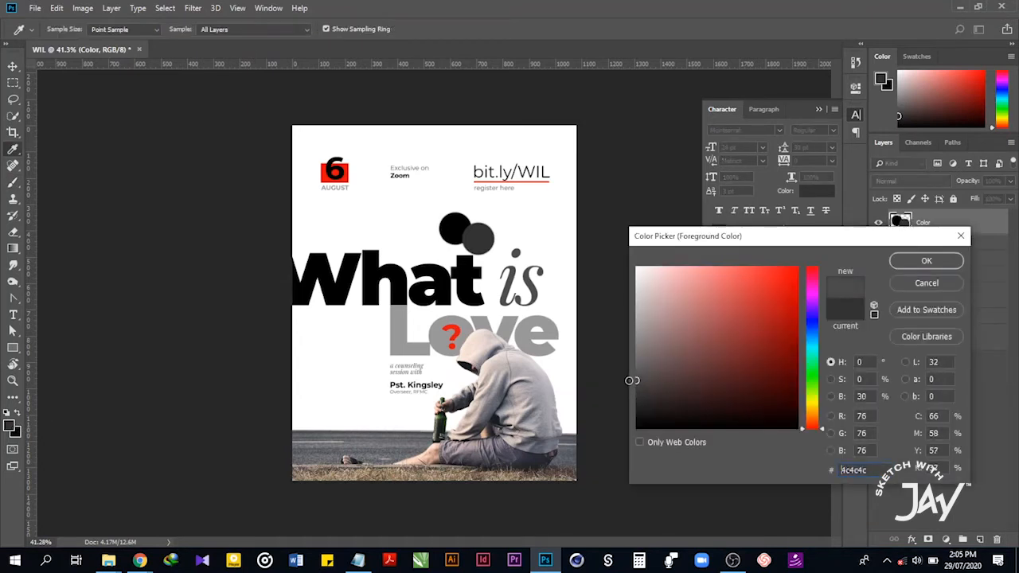
key("Return")
left_click(479, 239)
Paint a mid-gray palette dot (#9a9a9a) next to the dark gray one, continuing the diagonal row.
left_click(9, 426)
left_click(636, 332)
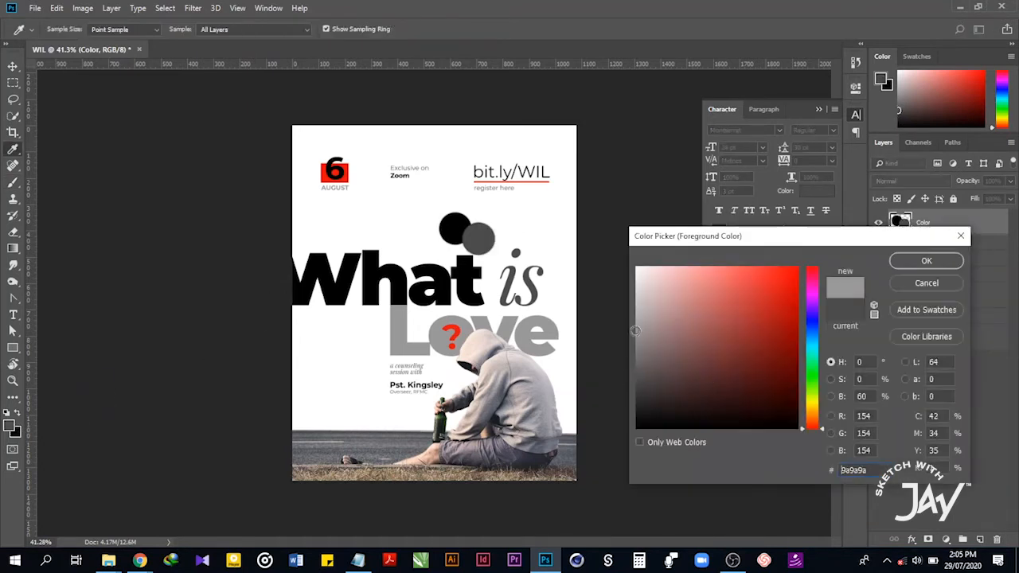
key("Return")
left_click(501, 254)
Paint a very light gray palette dot with 95% brightness (#f2f2f2) at the end of the gray row.
left_click(8, 426)
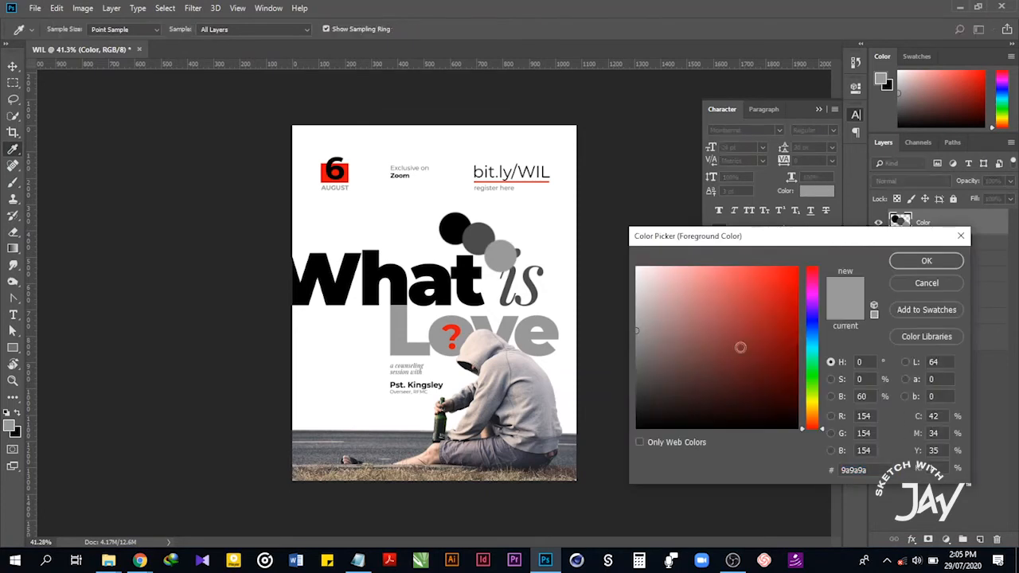
type("95")
key("Delete")
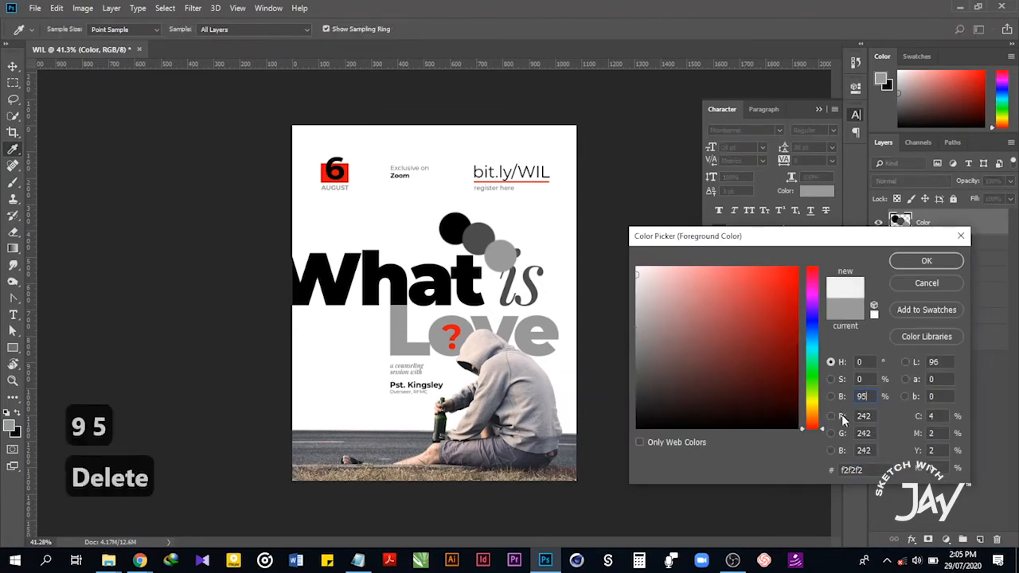
left_click(924, 263)
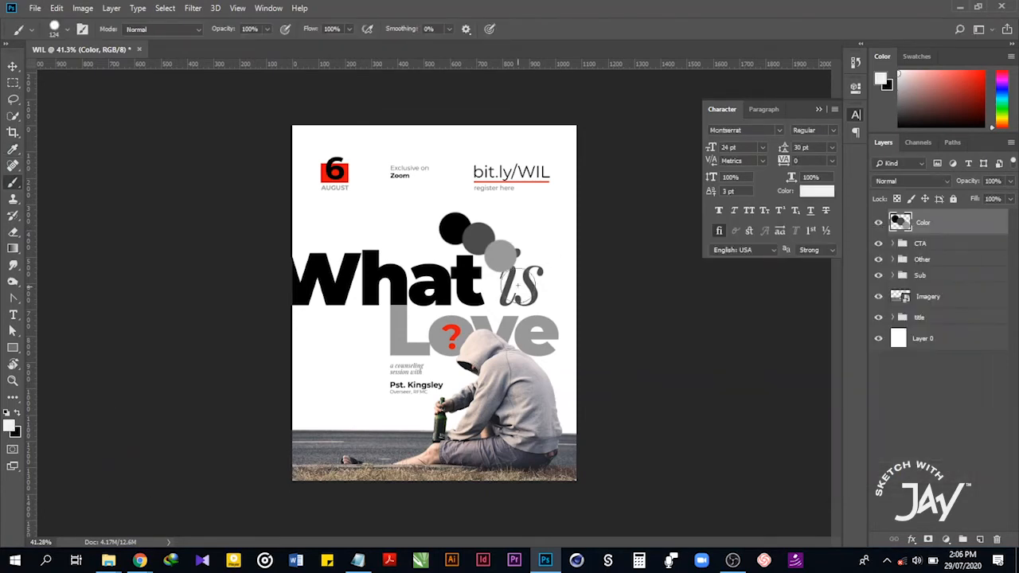
left_click(517, 279)
Paint a red palette dot with 80% saturation and 95% brightness (#f23030) below the gray row.
left_click(9, 427)
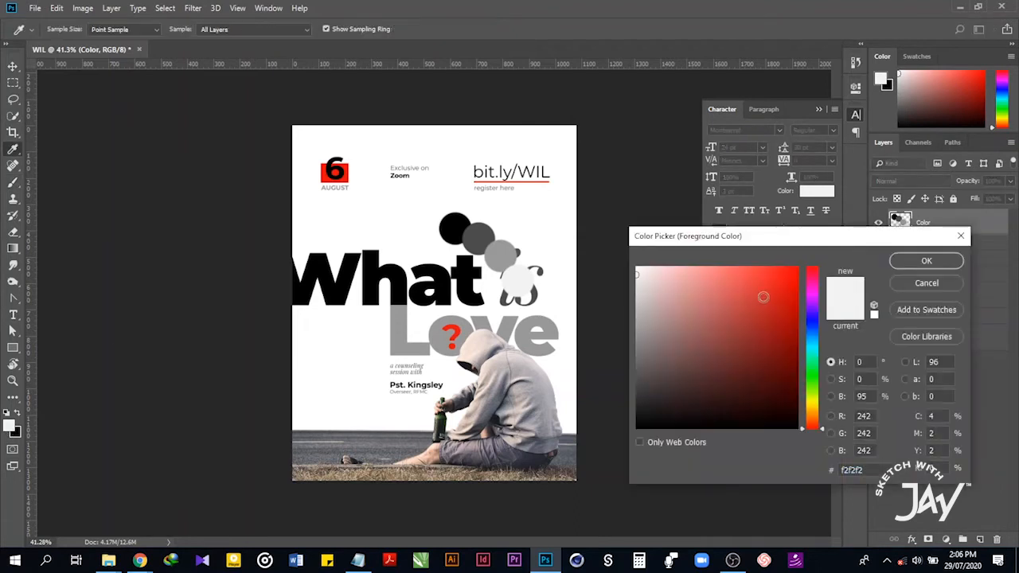
left_click(772, 267)
type("5")
left_click_drag(870, 380, 855, 380)
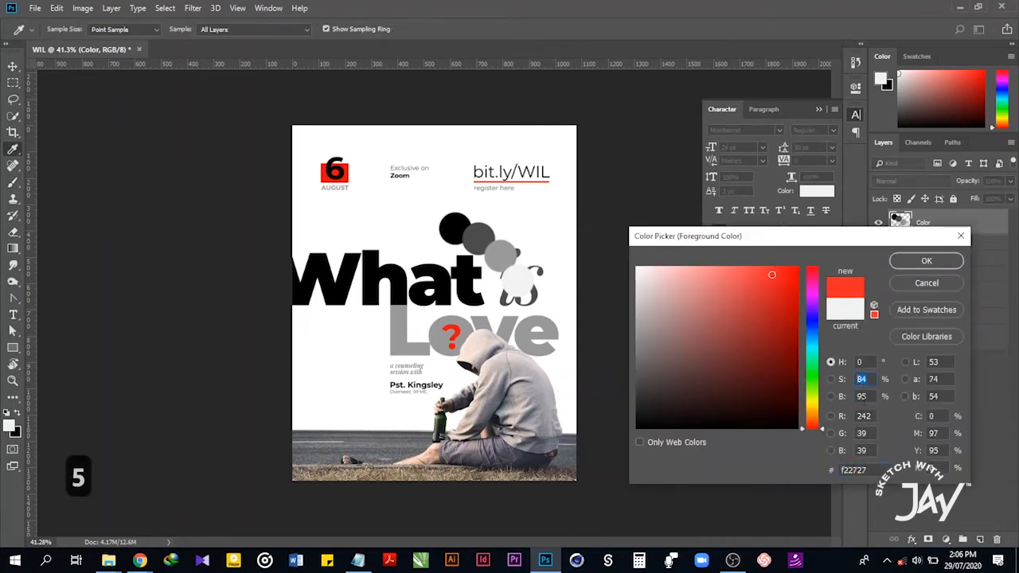
type("80")
left_click(923, 268)
left_click(462, 277)
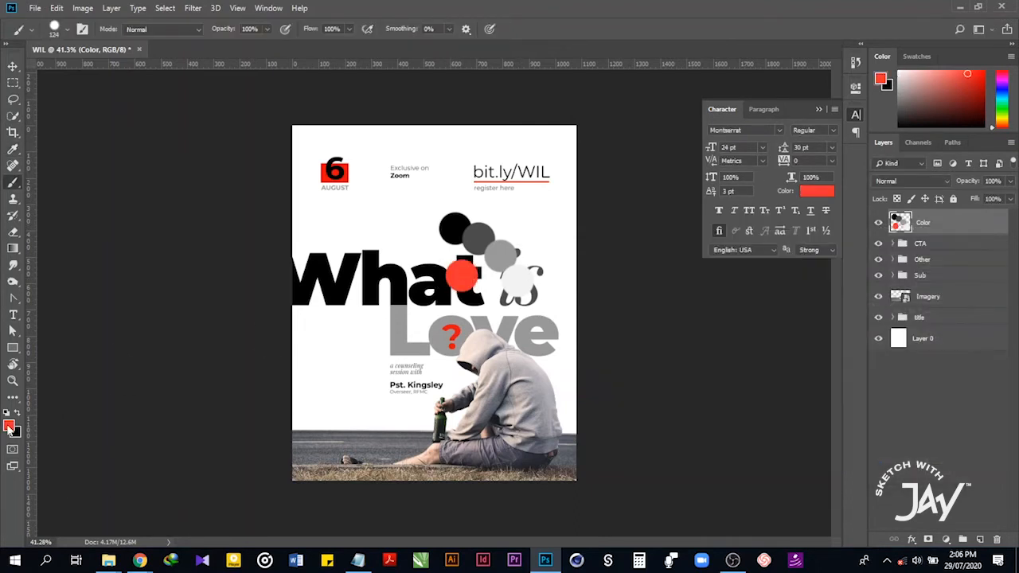
Try a dark palette dot with 50% saturation and 10% brightness beside the red one, and undo it.
key("i")
left_click(8, 427)
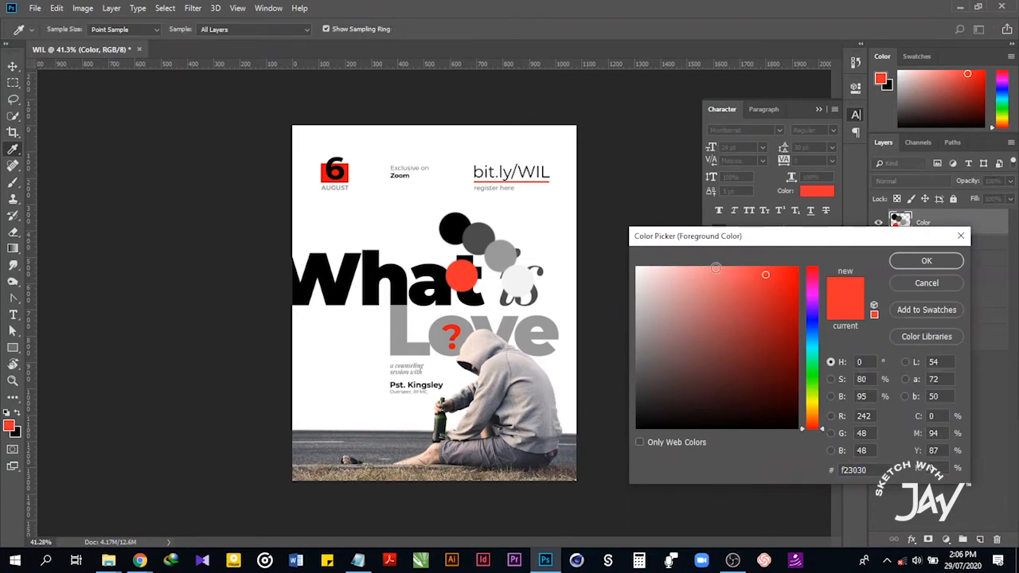
left_click(716, 268)
mouse_move(868, 379)
left_mouse_down()
mouse_move(836, 375)
mouse_move(834, 394)
left_mouse_up()
type("5010")
key("Return")
left_click(443, 256)
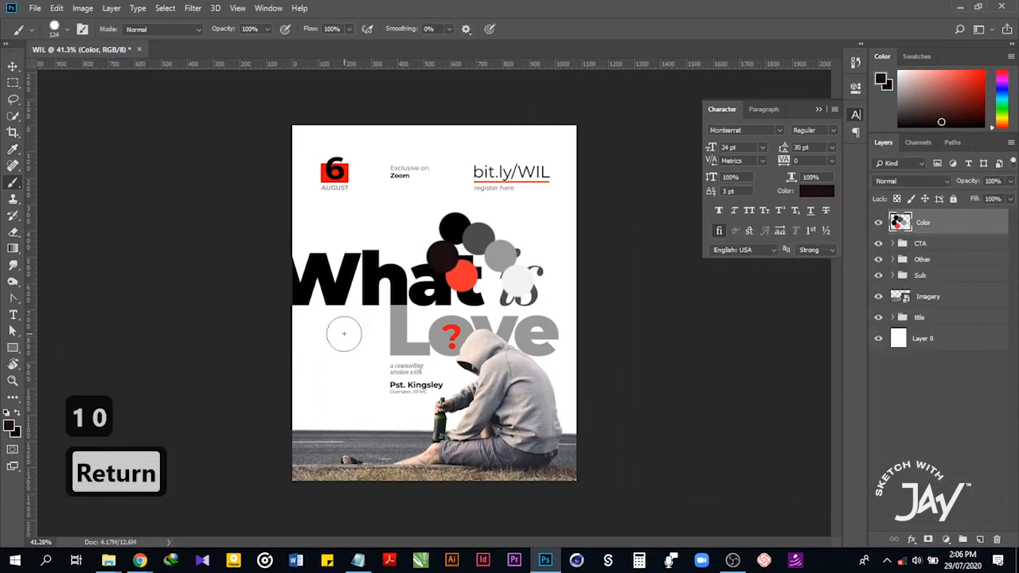
key("ctrl+z")
Paint a pink palette dot with 50% saturation and 100% brightness (#ff8080) below and right of the red dot.
left_click(8, 427)
type("100")
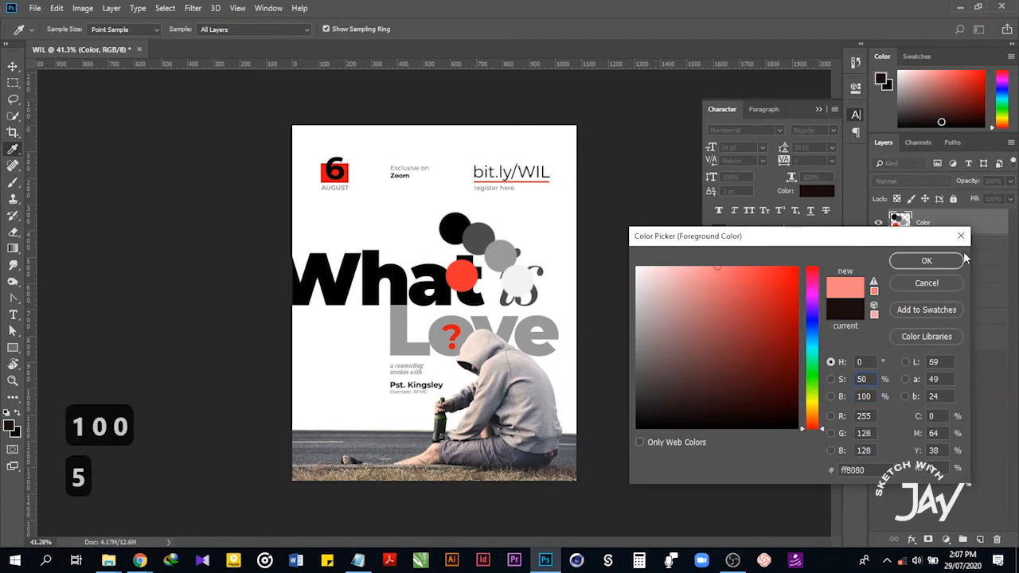
left_click(948, 261)
left_click(481, 296)
Paint a pale pink palette dot with 5% saturation at the end of the red row.
left_click(9, 427)
left_click_drag(866, 380, 827, 376)
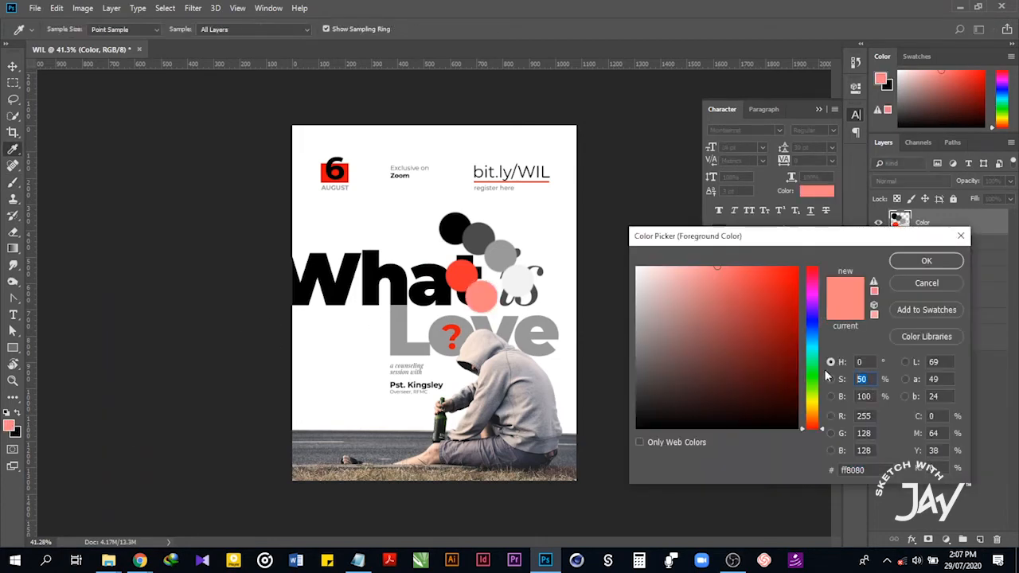
type("5")
key("Return")
left_click(496, 318)
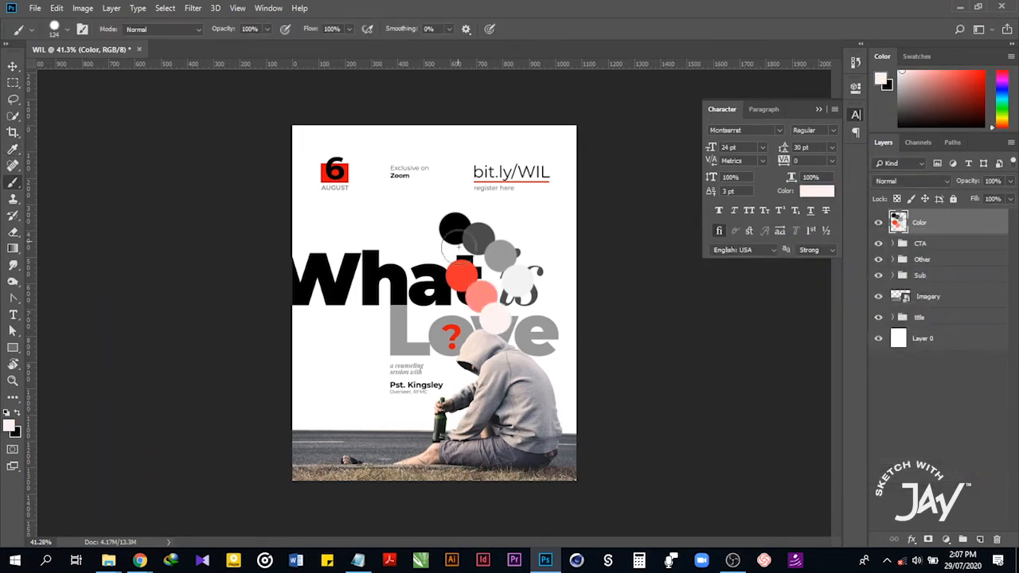
Paint a darker red palette dot with 75% brightness at the start of the red row, and shift the whole palette slightly right.
left_click(8, 427)
left_click_drag(783, 341, 782, 332)
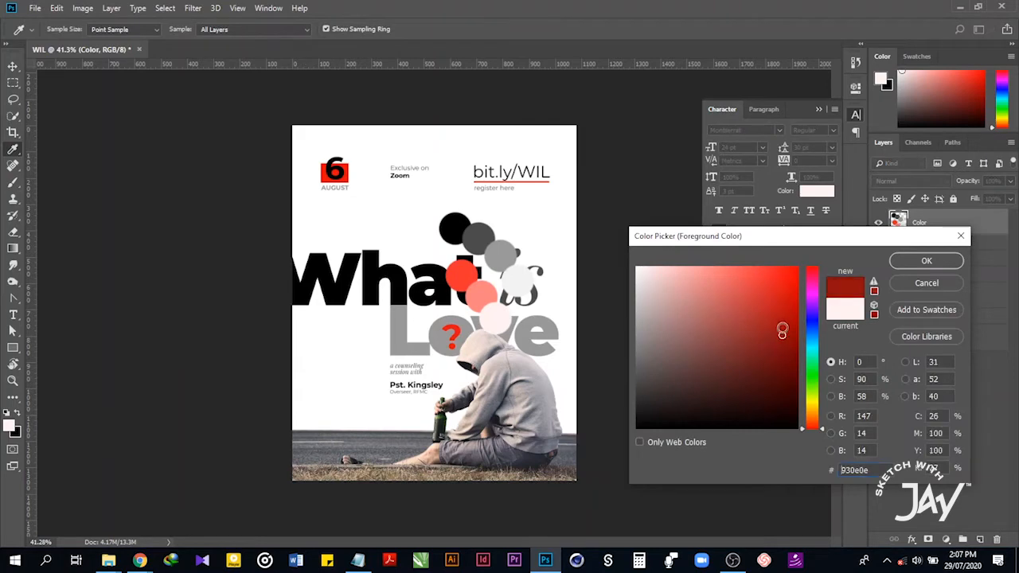
left_click_drag(868, 396, 812, 399)
type("75")
double_click(863, 379)
left_click(916, 260)
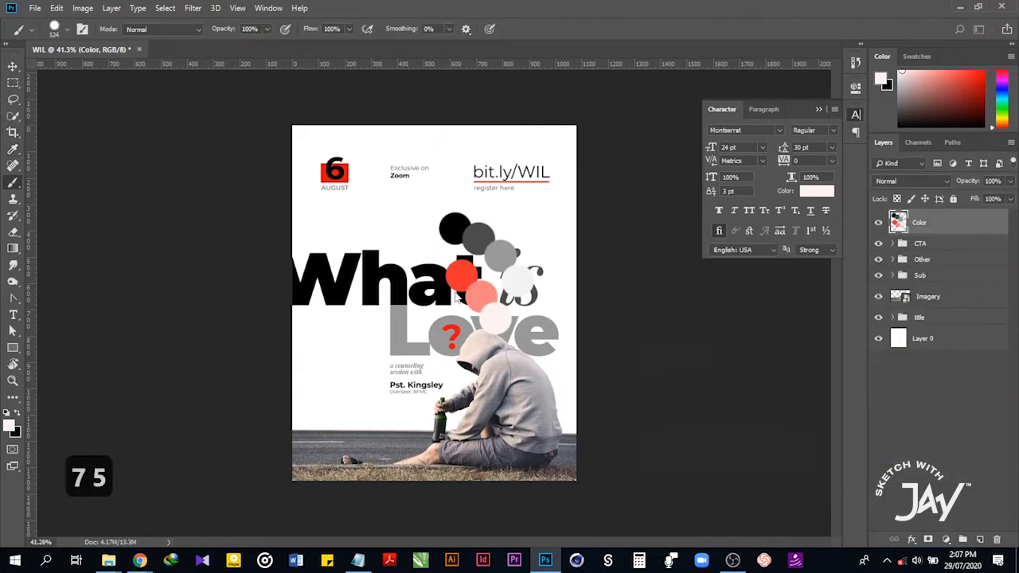
left_click(435, 269)
key("v")
mouse_move(518, 282)
left_mouse_down()
mouse_move(434, 398)
mouse_move(554, 276)
left_mouse_up()
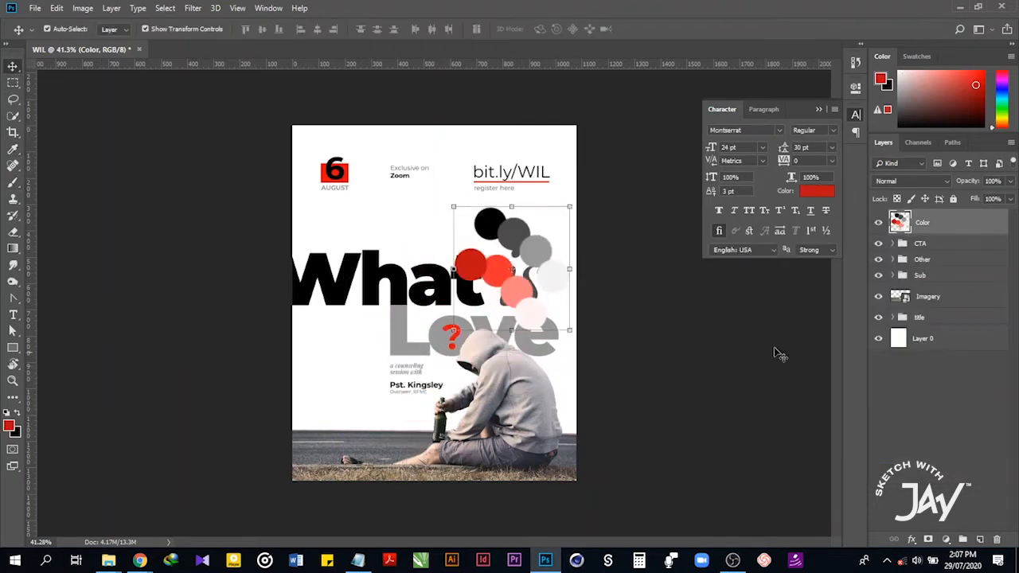
Add a Gradient Map adjustment above the Imagery layer and clip it to that layer.
left_click(951, 298)
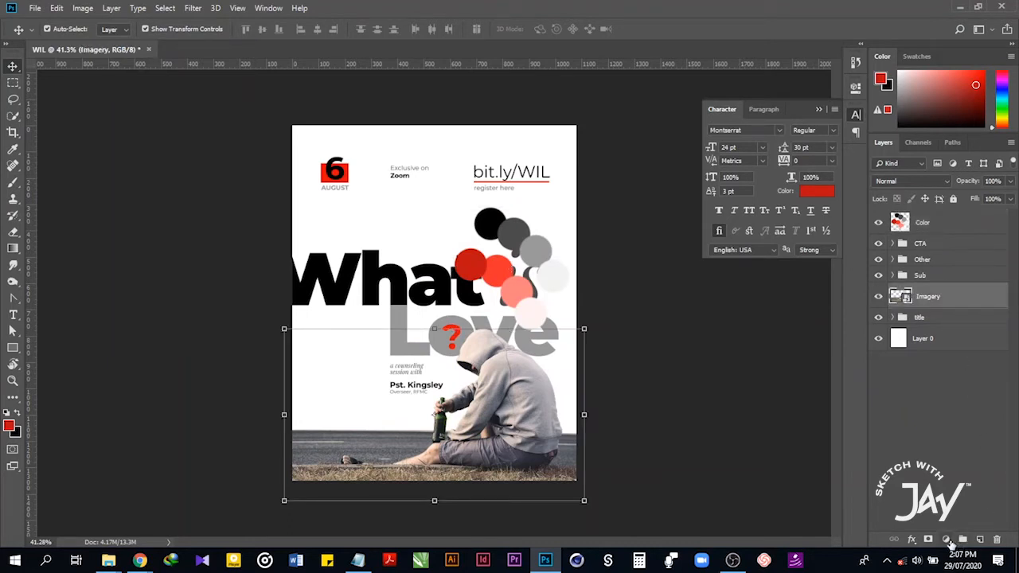
left_click(948, 540)
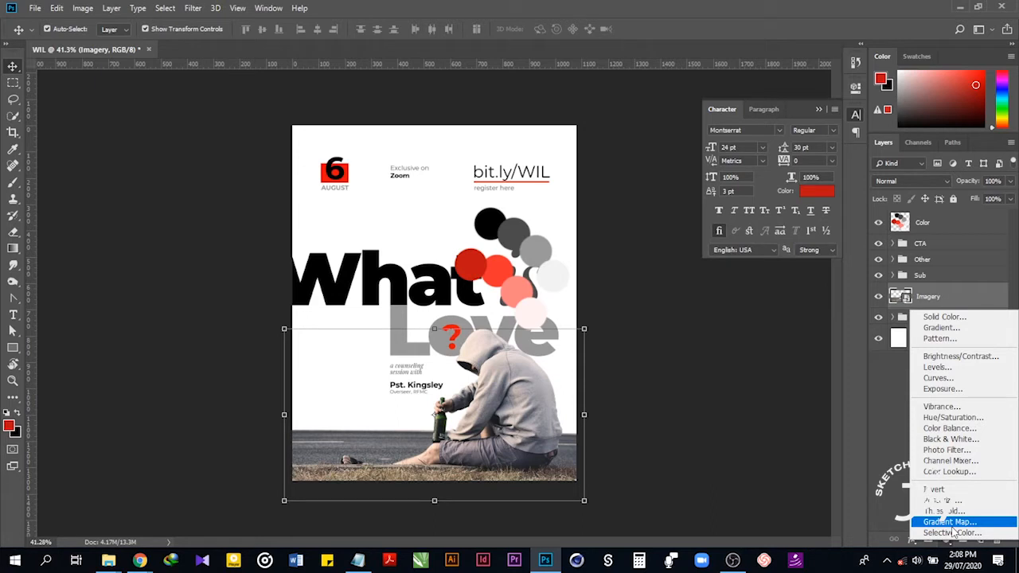
left_click(952, 523)
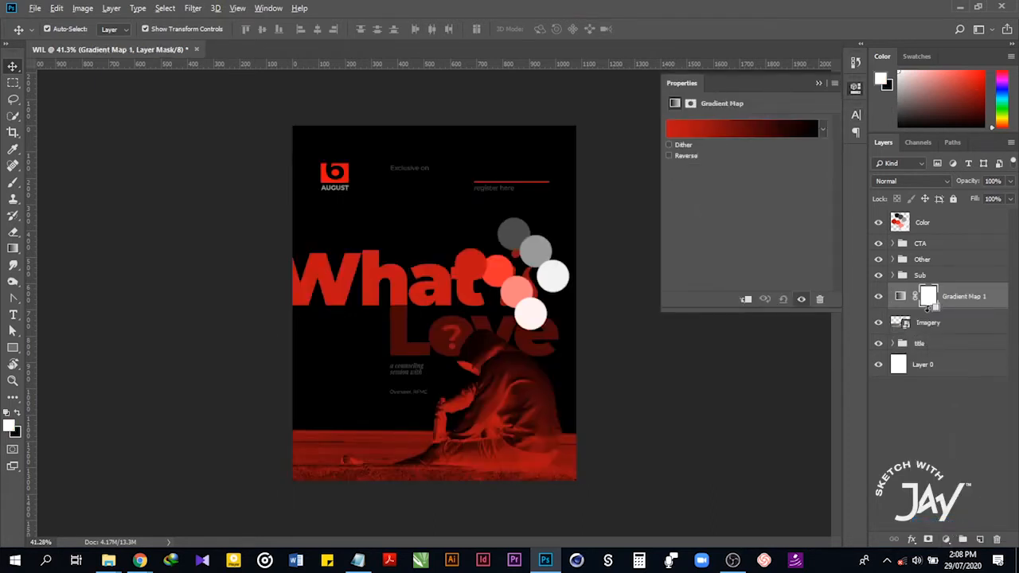
left_click(928, 308, "alt")
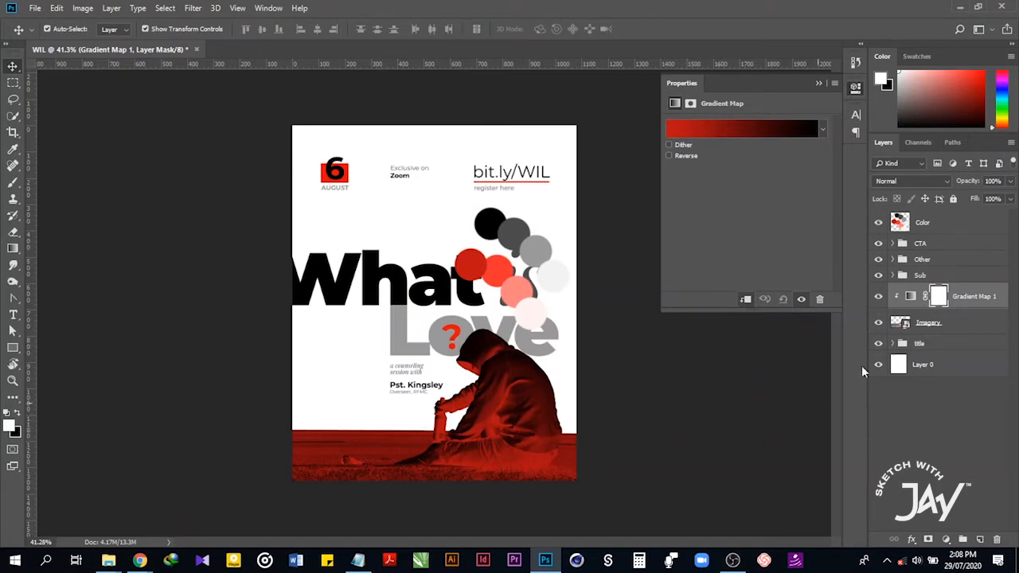
Edit the gradient map's gradient, placing the red stop at 45% and the black stop at 0%.
left_click(911, 297)
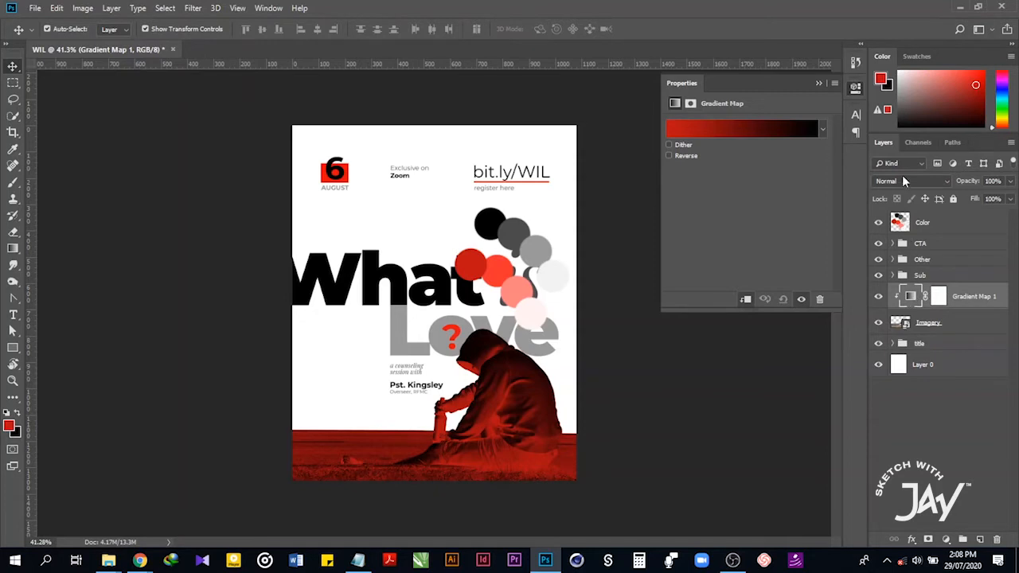
left_click(937, 102)
left_click(714, 136)
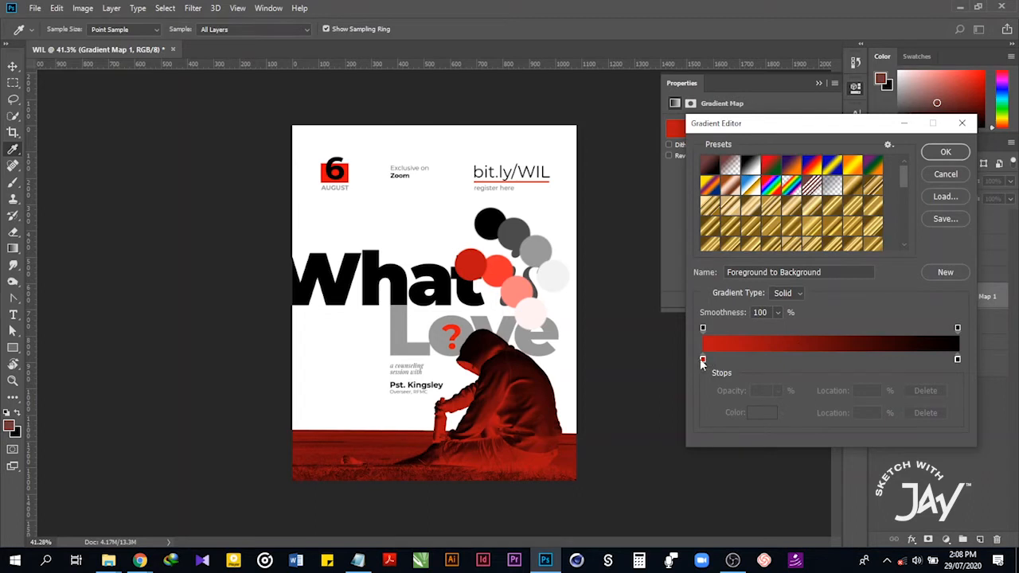
left_click_drag(702, 358, 817, 359)
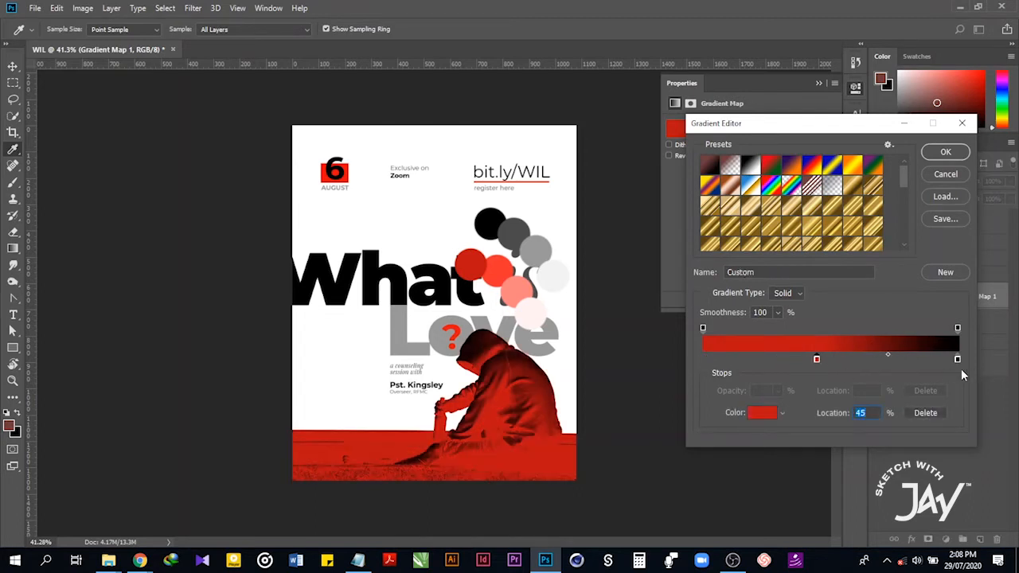
left_click_drag(958, 361, 702, 360)
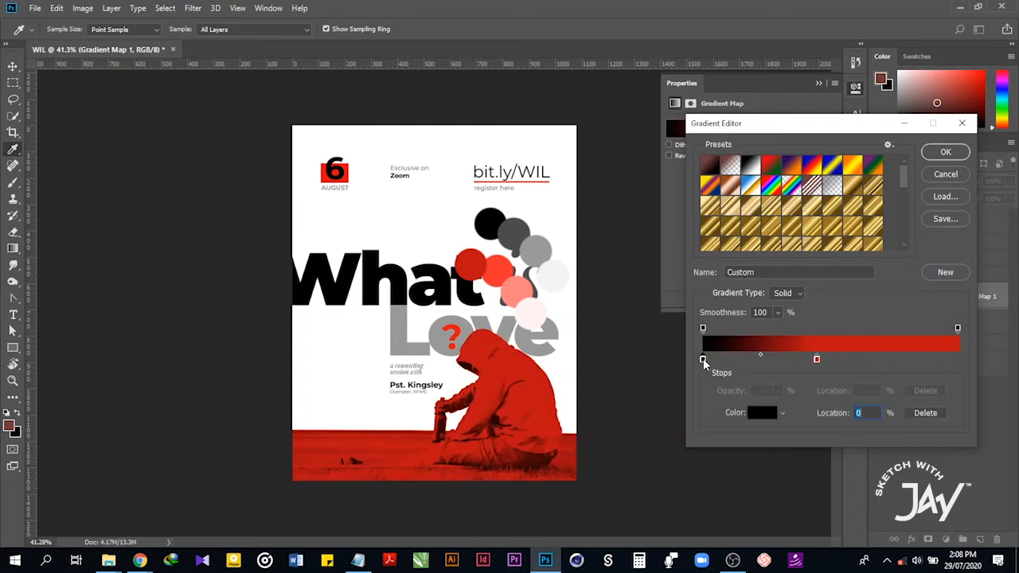
Give the gradient a pale pink end stop (#fff2f2) sampled from the palette dot on the flyer.
double_click(703, 360)
left_click(525, 311)
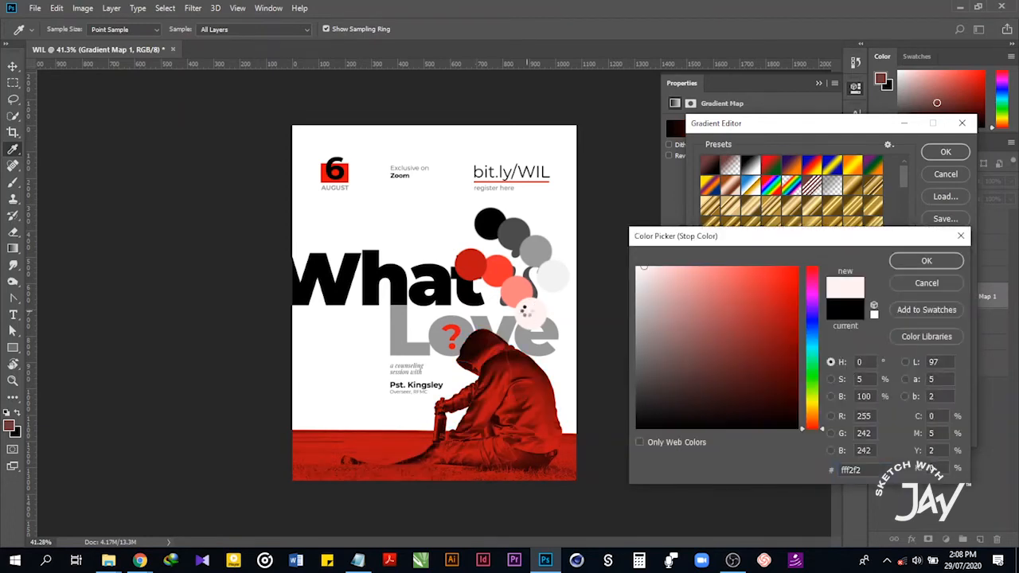
left_click(926, 261)
Recolor the gradient's black stop at 0% to a near-black shade with 5% brightness.
double_click(705, 363)
left_click(637, 380)
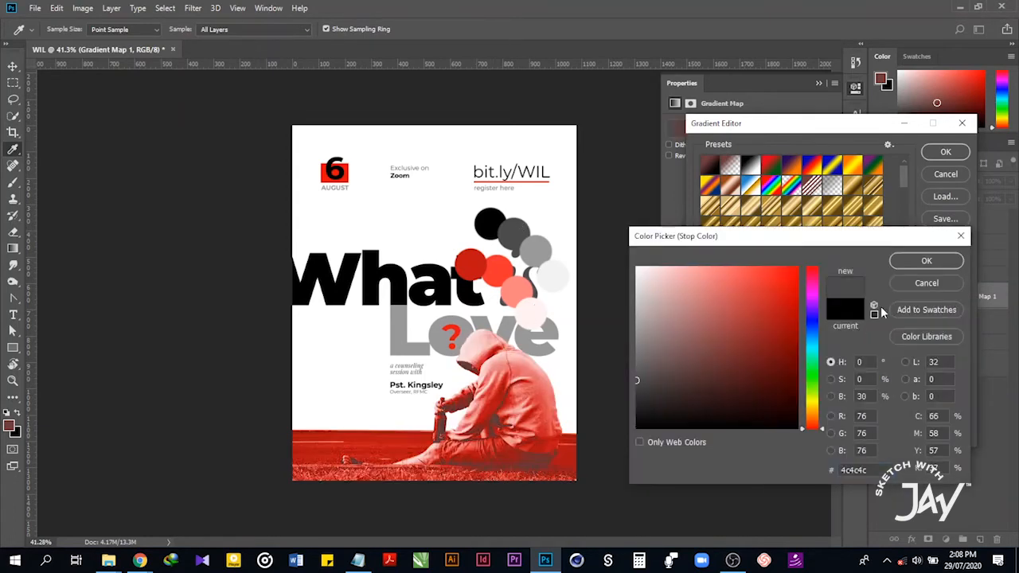
left_click(501, 274)
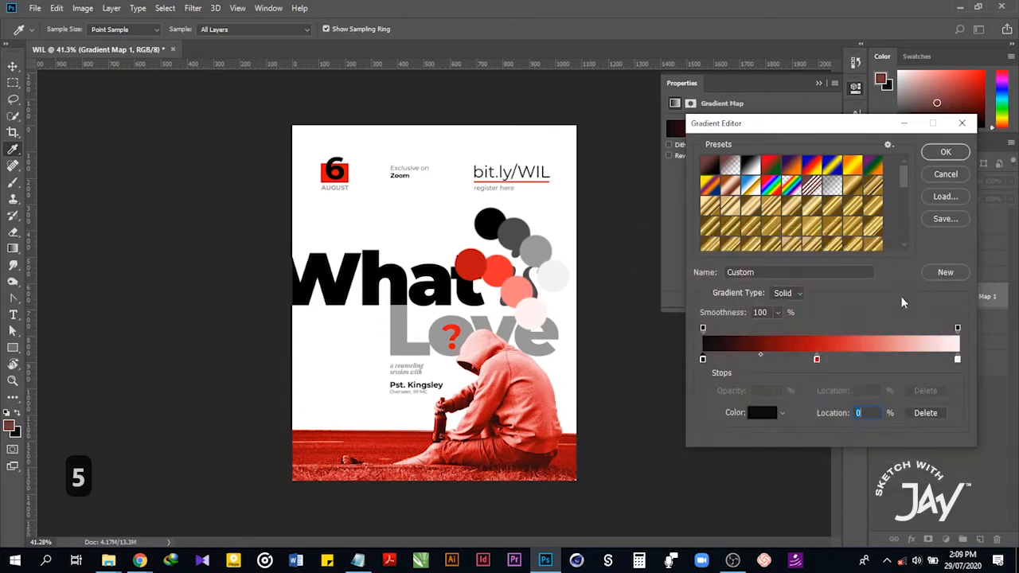
Recolor the gradient's middle stop to the bright red #f23030 sampled from the palette dots on the flyer.
left_click(501, 278)
left_click(476, 266)
left_click(499, 267)
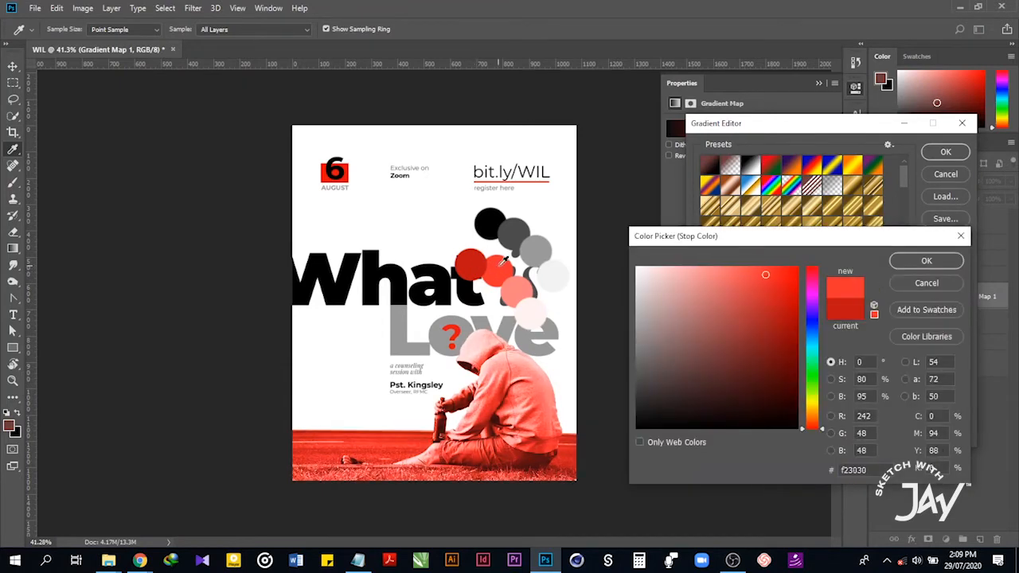
left_click(519, 290)
left_click(495, 268)
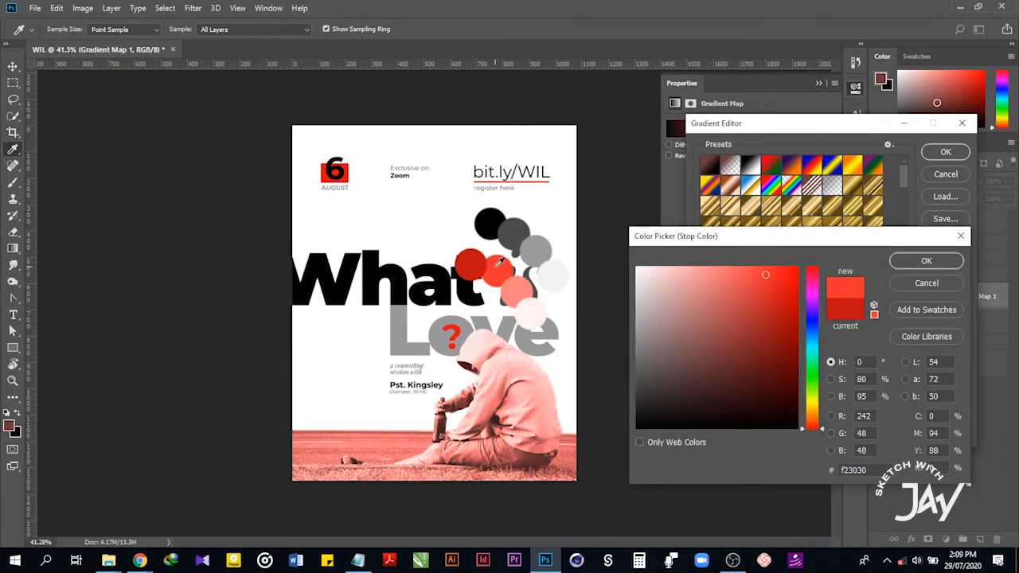
left_click(898, 262)
Rearrange the gradient map's stops with bright red at 100% and pale pink about a third along from black, and apply it.
left_click_drag(958, 361, 927, 361)
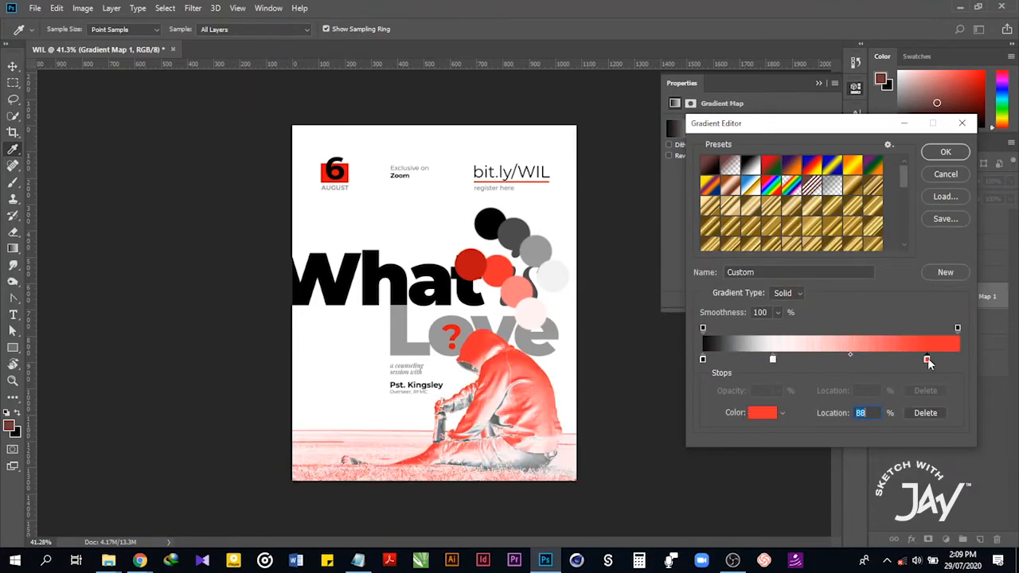
left_click_drag(774, 361, 812, 360)
left_click_drag(927, 360, 958, 360)
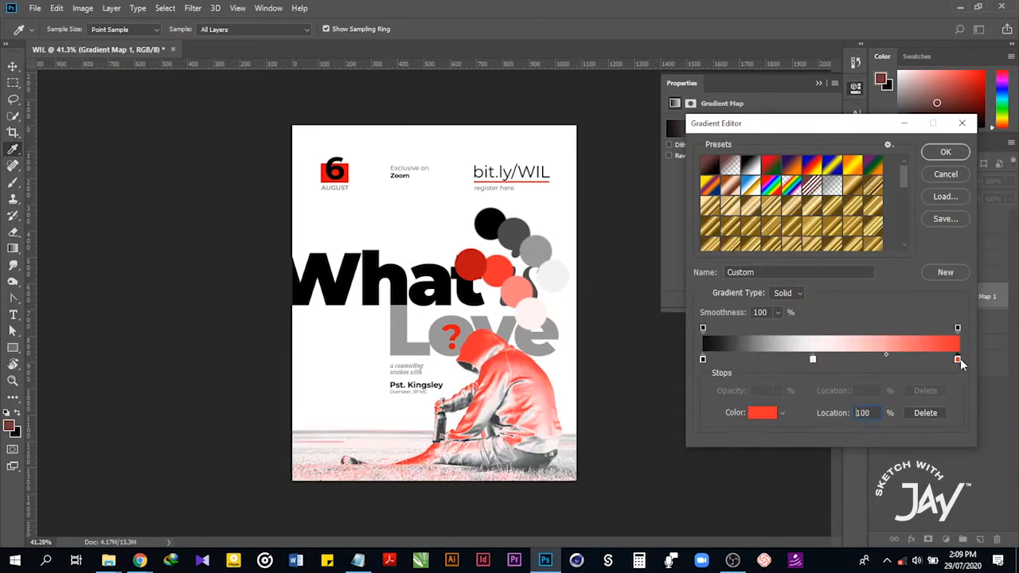
left_click_drag(812, 360, 783, 360)
left_click(940, 153)
Fill the date rectangle and the underline below bit.ly/WIL with the bright red #f23030 sampled from the palette dots.
left_click(13, 67)
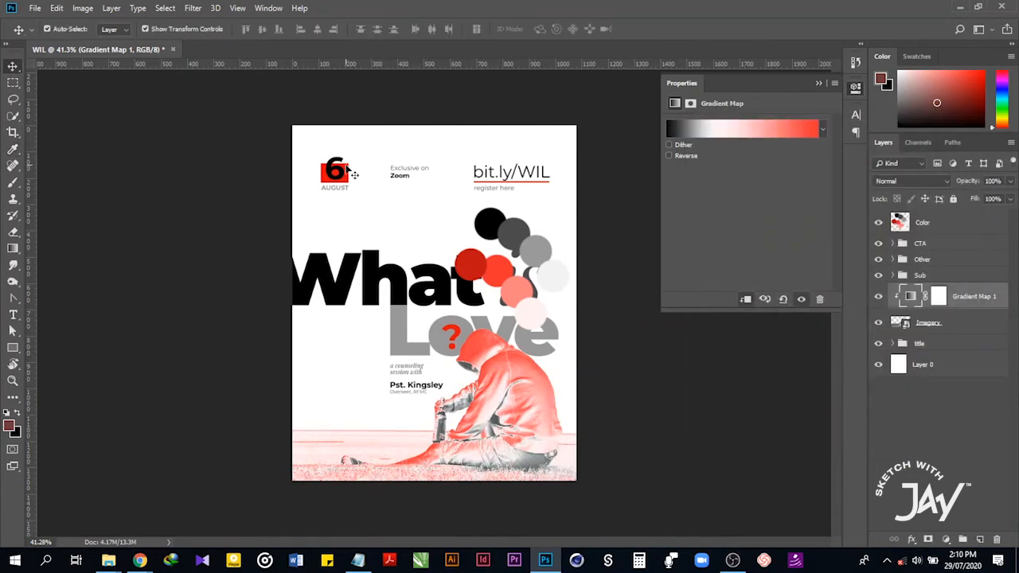
left_click(352, 174)
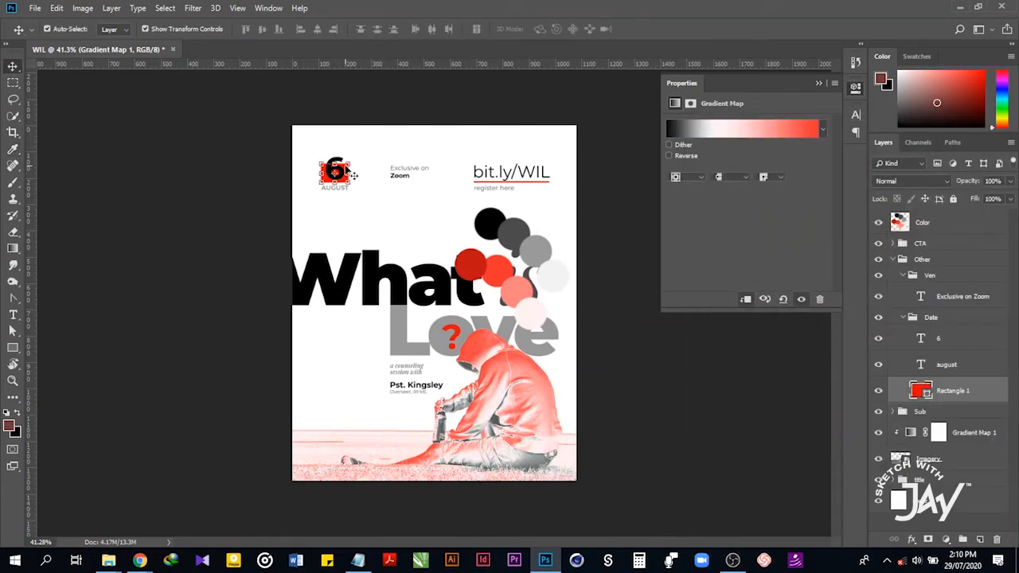
left_click(539, 182, "shift")
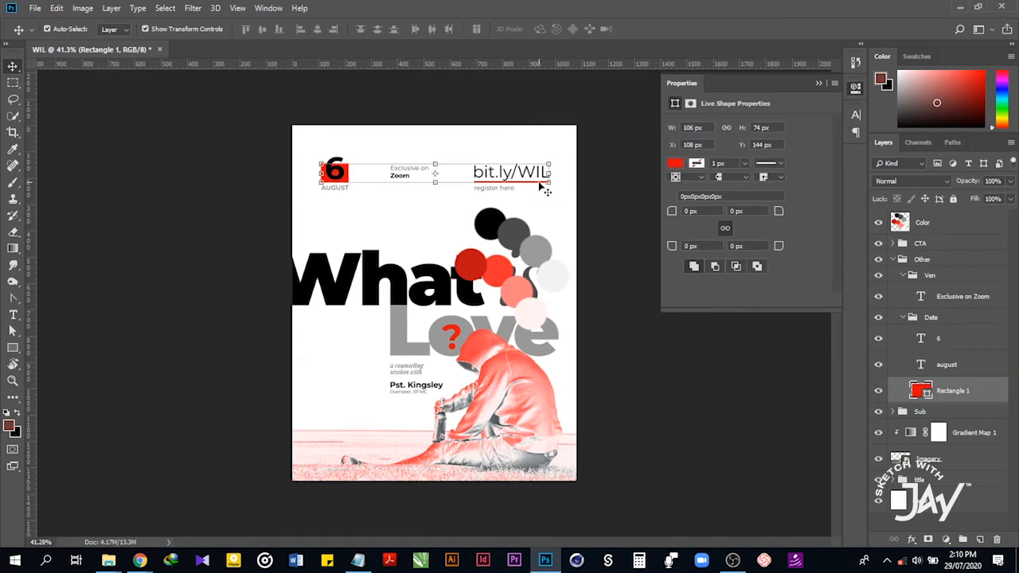
left_click(675, 165)
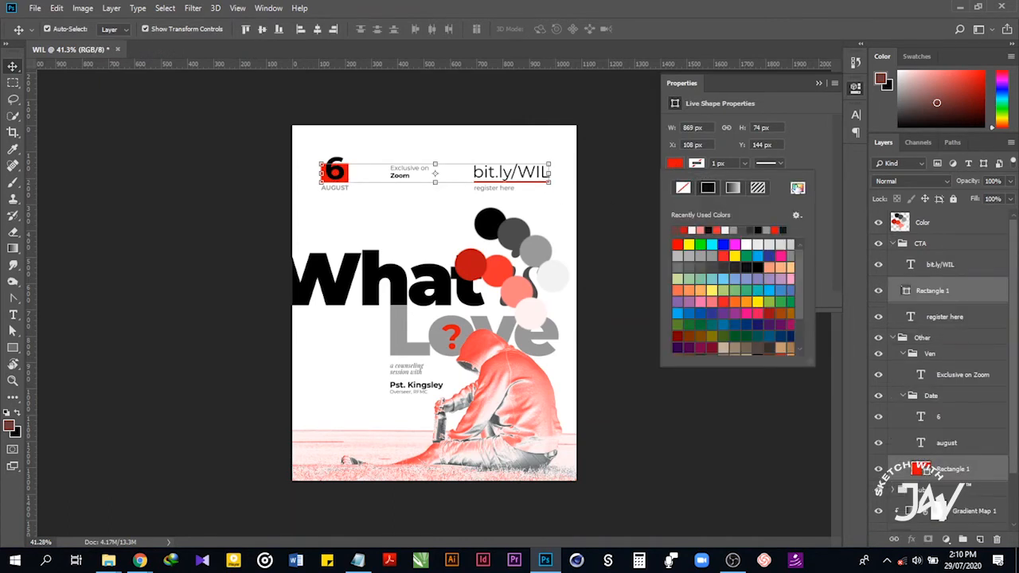
left_click(798, 188)
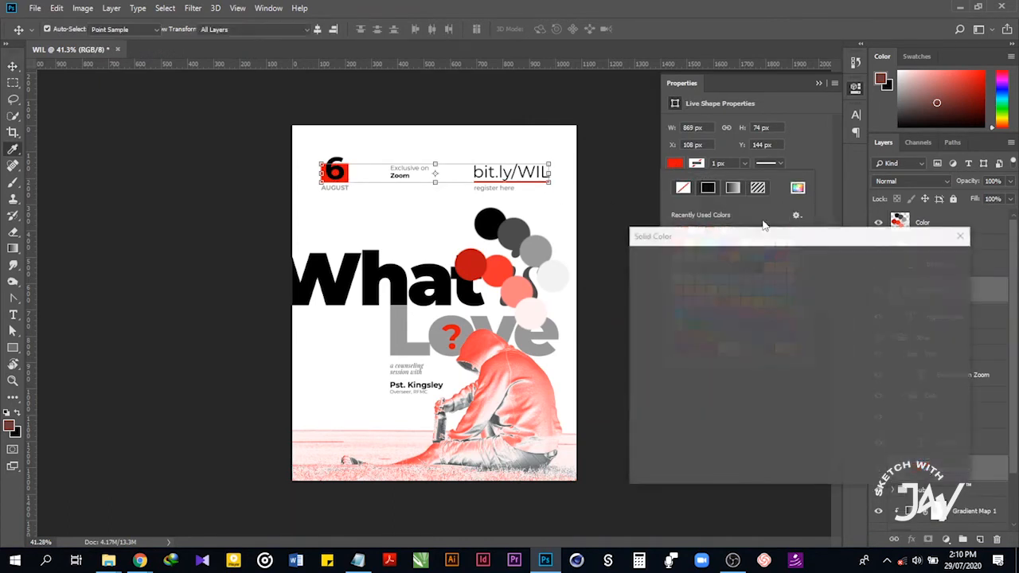
left_click(498, 267)
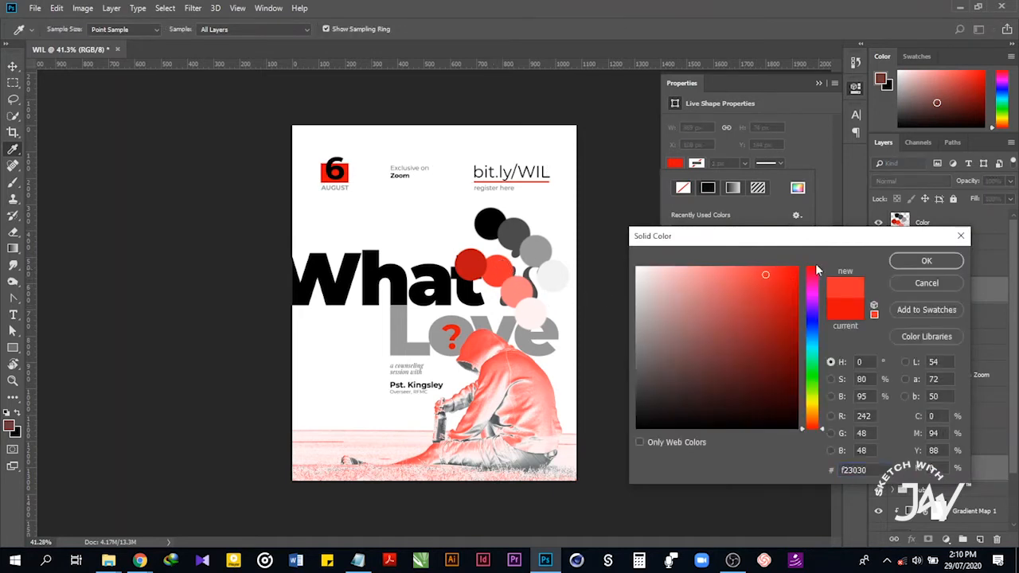
left_click(474, 268)
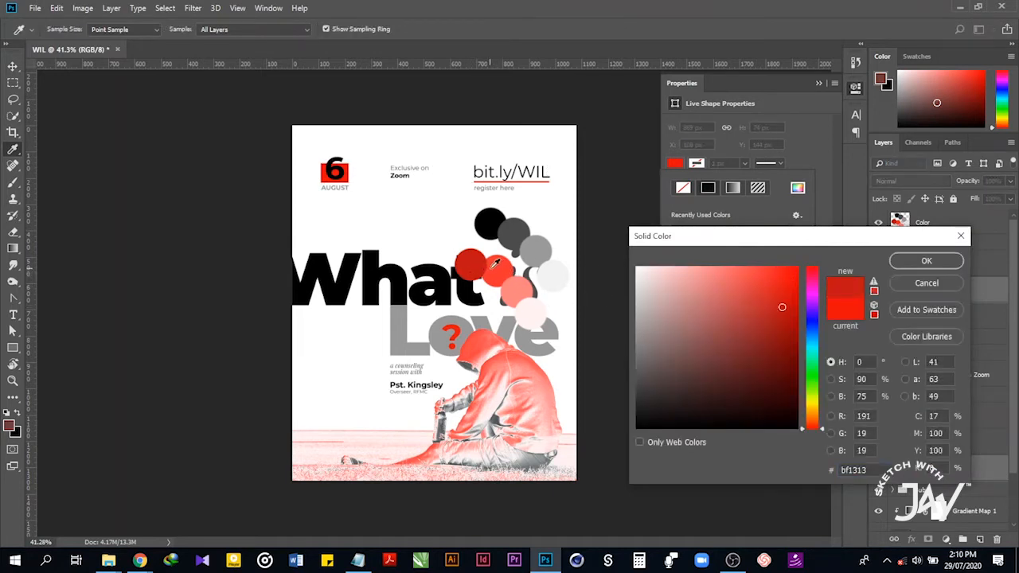
left_click(509, 261)
left_click(924, 262)
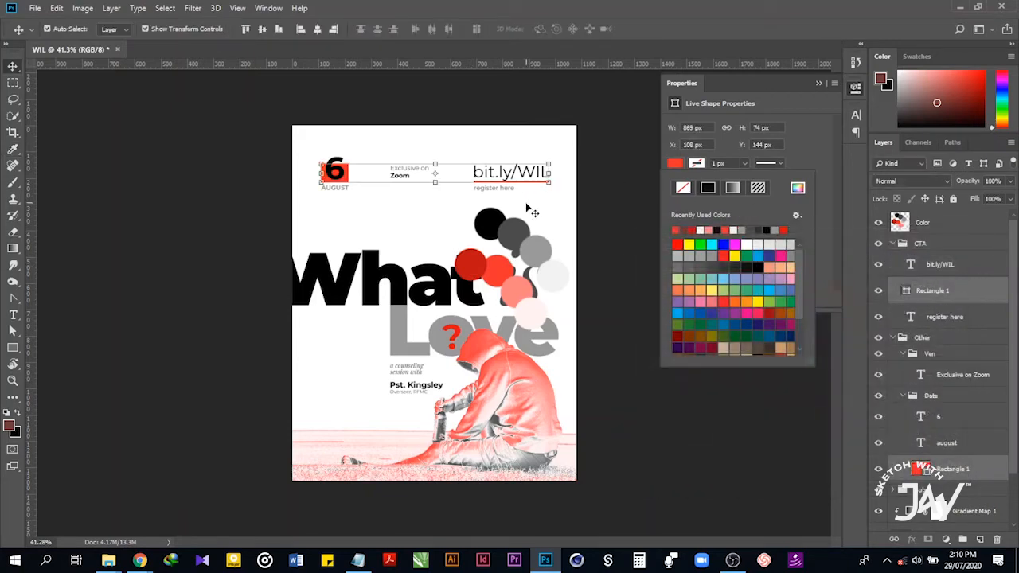
left_click(610, 225)
left_click(572, 222)
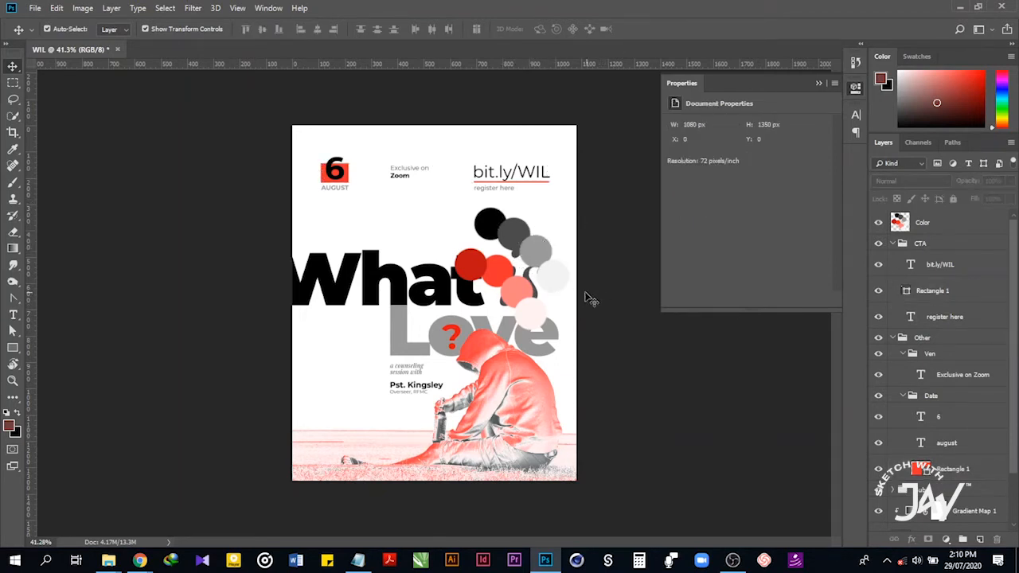
Add a Solid Color fill layer directly above Layer 0 in the palette's pale pink, #fff2f2.
scroll(939, 423, "down", 3)
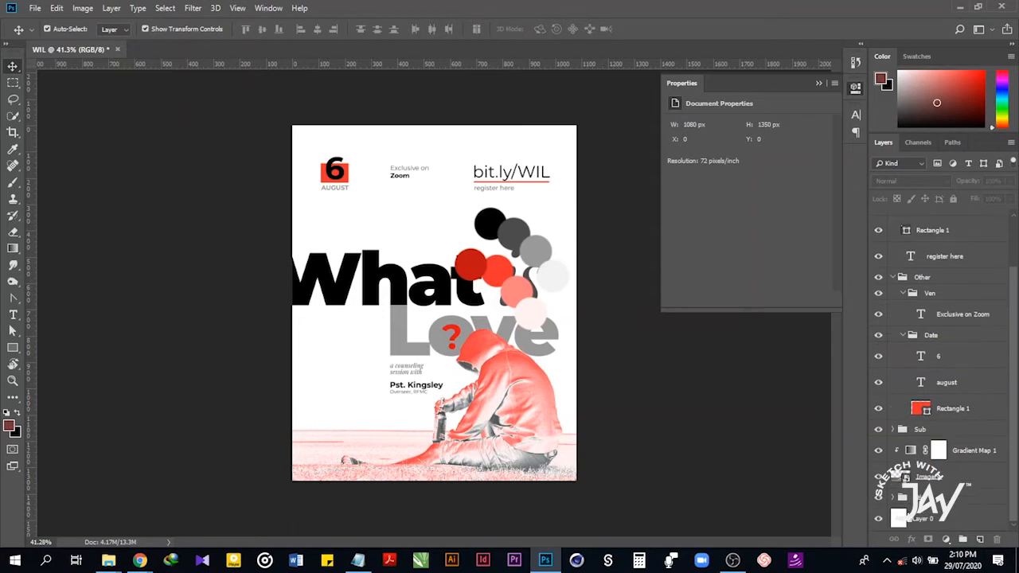
left_click(923, 518)
left_click(946, 539)
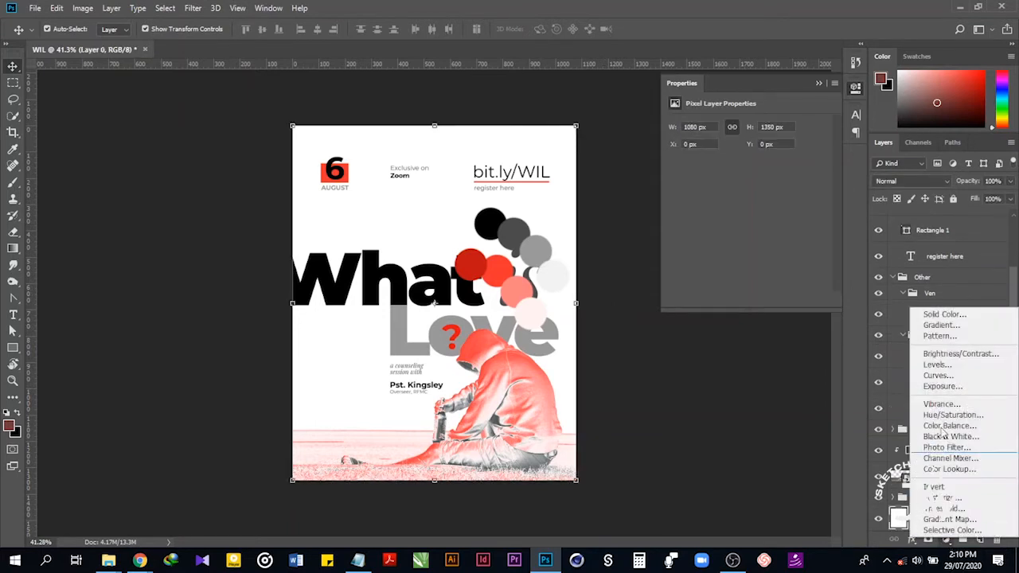
left_click(943, 314)
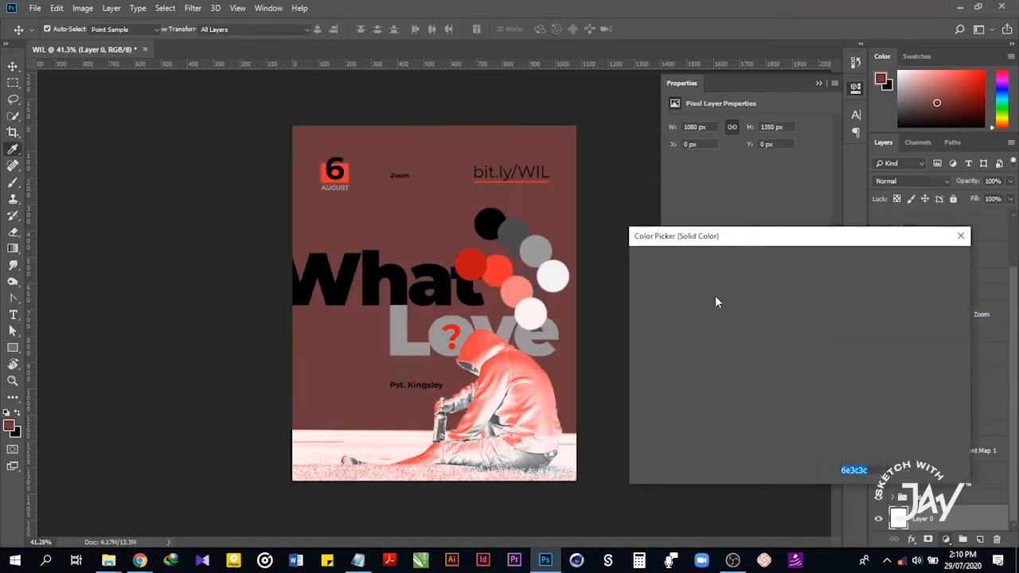
left_click(541, 314)
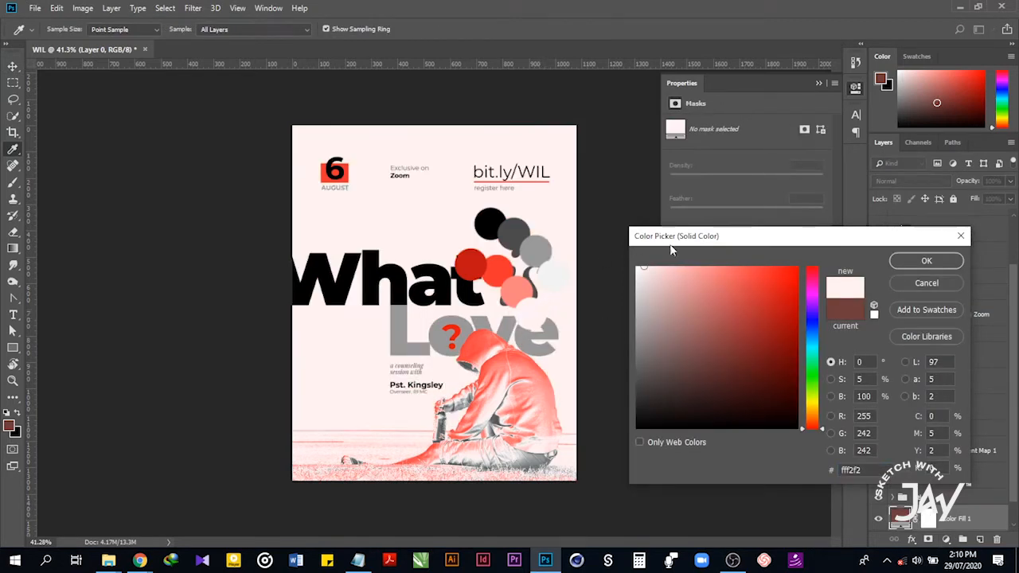
left_click(927, 260)
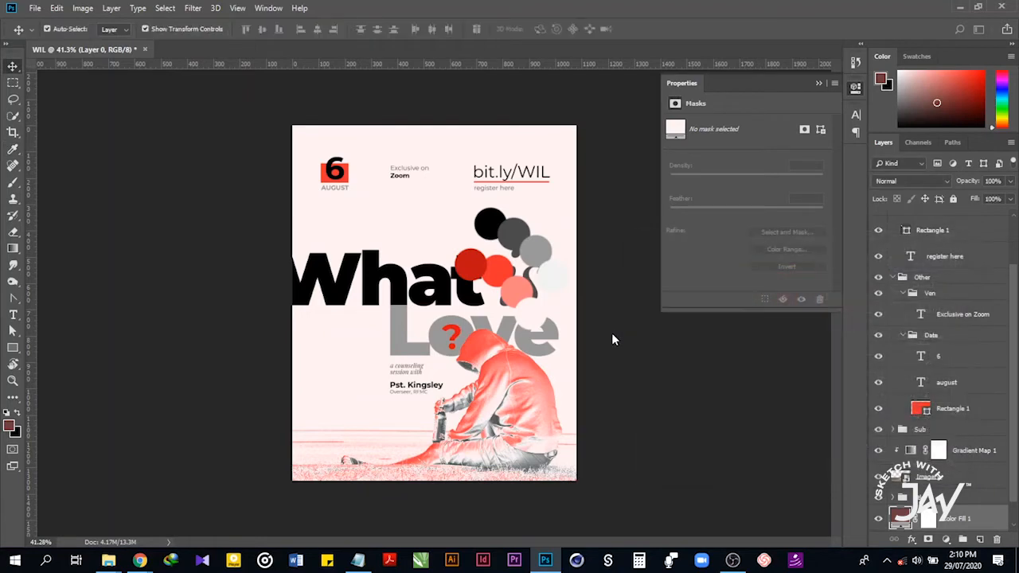
Fade the pale pink fill into white toward the flyer's lower half with a black-to-white linear gradient on its layer mask.
left_click(929, 521)
key("d")
key("g")
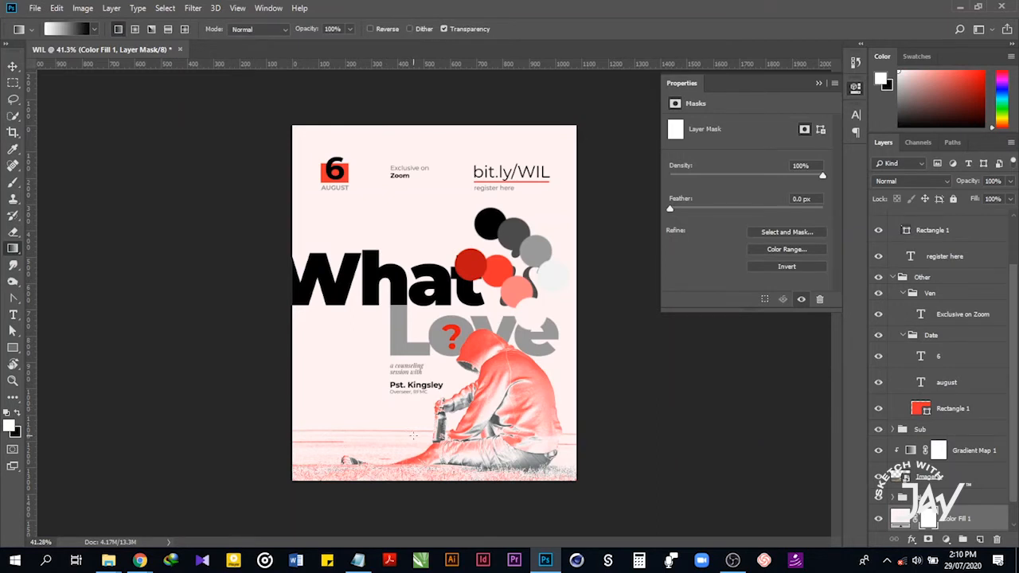
left_click_drag(413, 402, 411, 409)
key("ctrl+z")
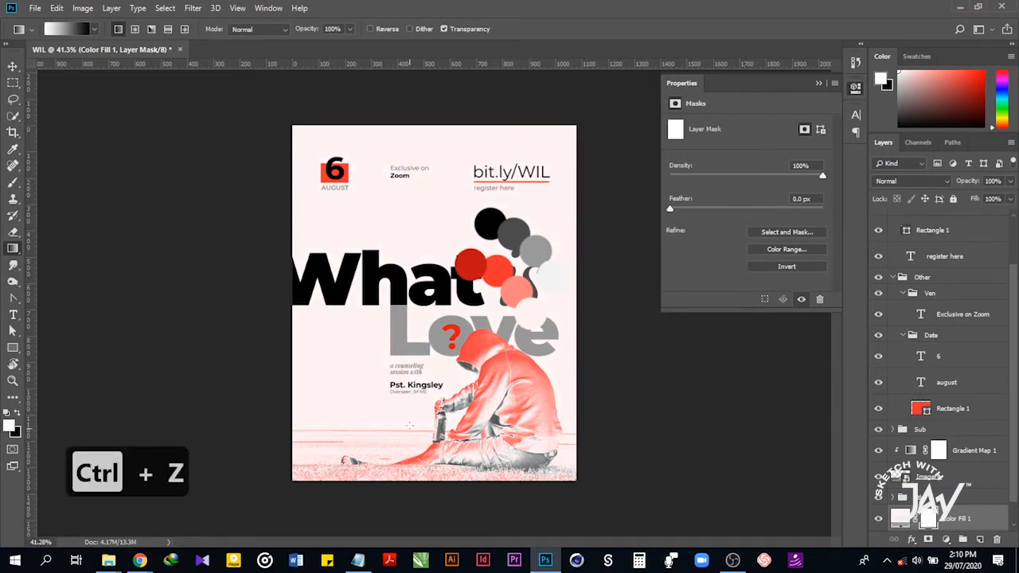
left_click(17, 413)
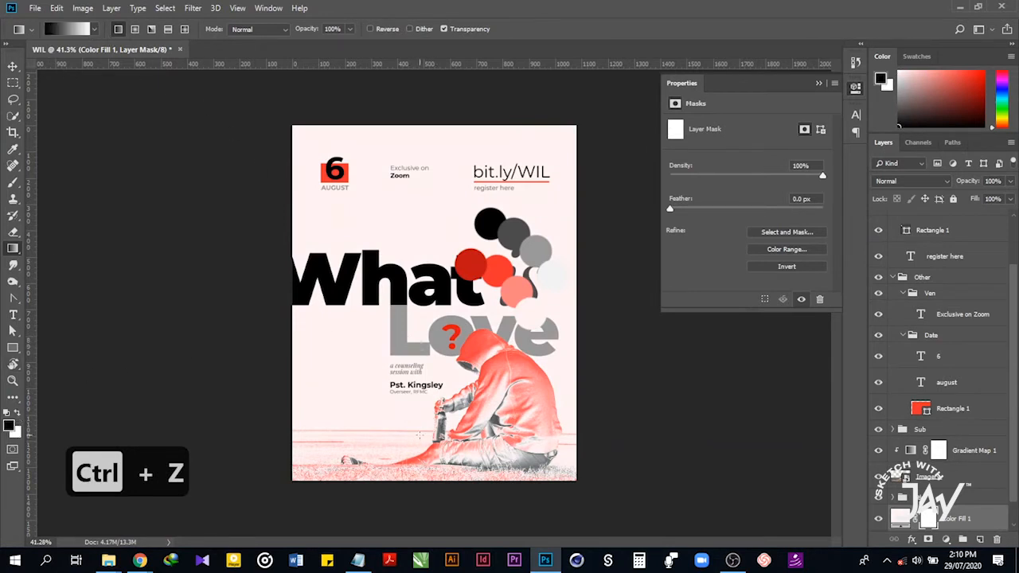
left_click_drag(421, 434, 420, 399)
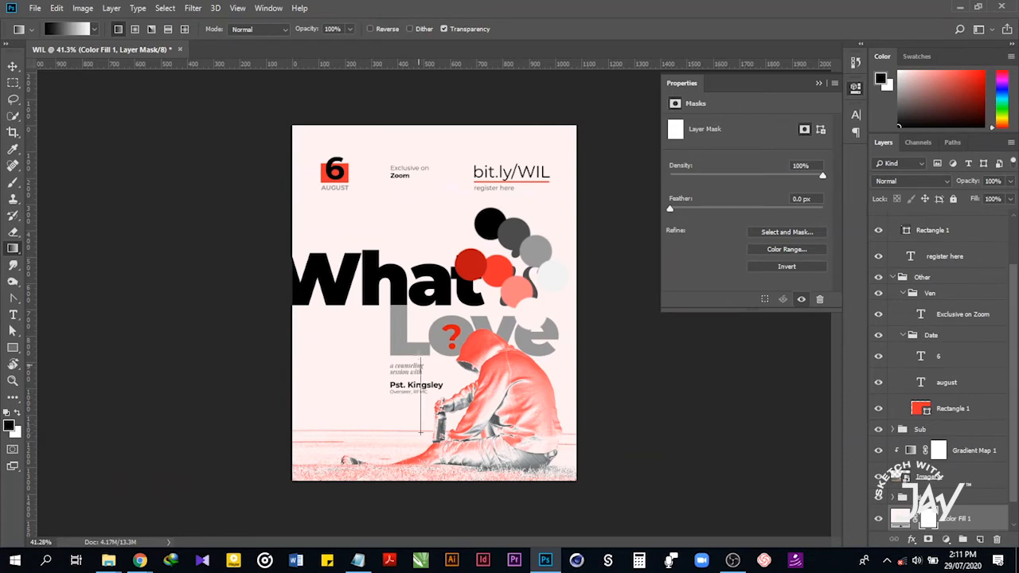
left_click_drag(418, 316, 420, 275)
left_click_drag(418, 239, 418, 239)
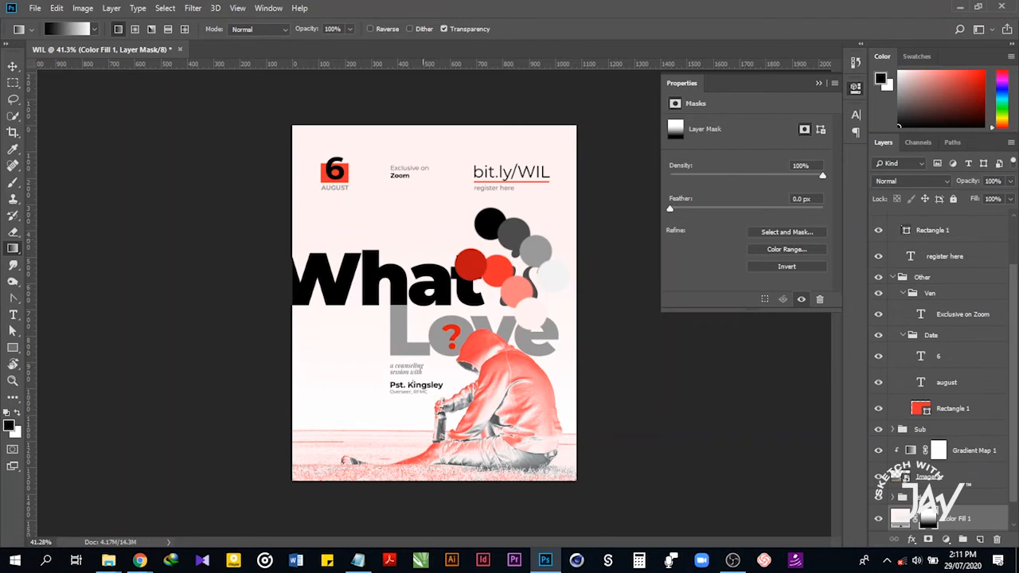
key("ctrl+z")
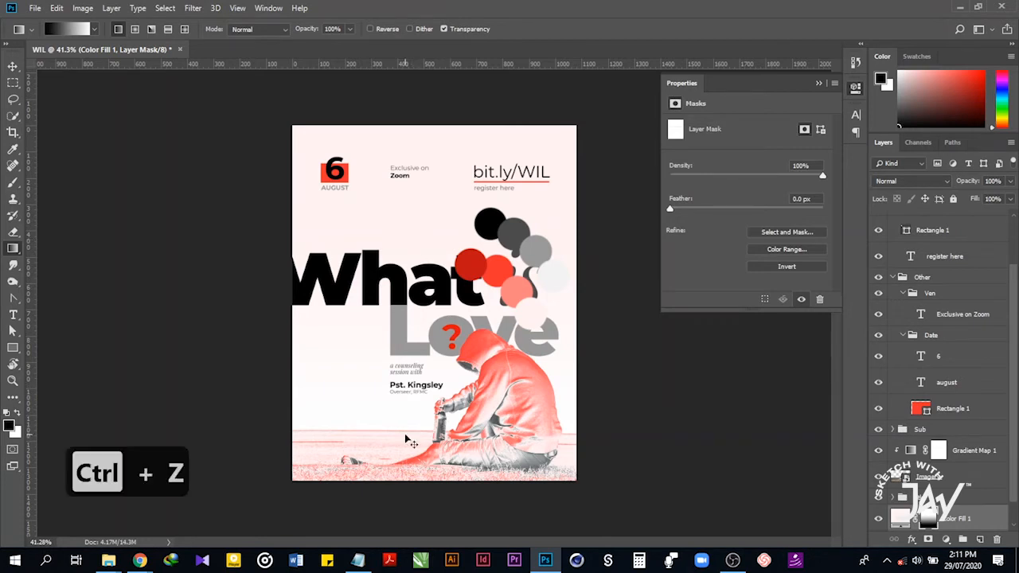
left_click_drag(418, 340, 419, 224)
Hide the Color palette layer briefly to check the flyer without the dots, and show it again.
scroll(956, 362, "up", 3)
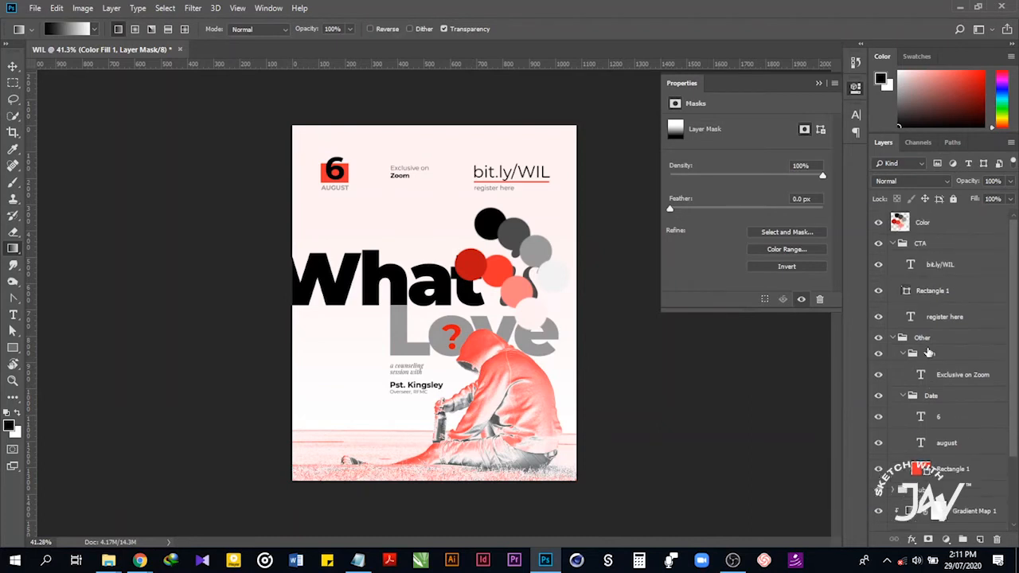
left_click(879, 223)
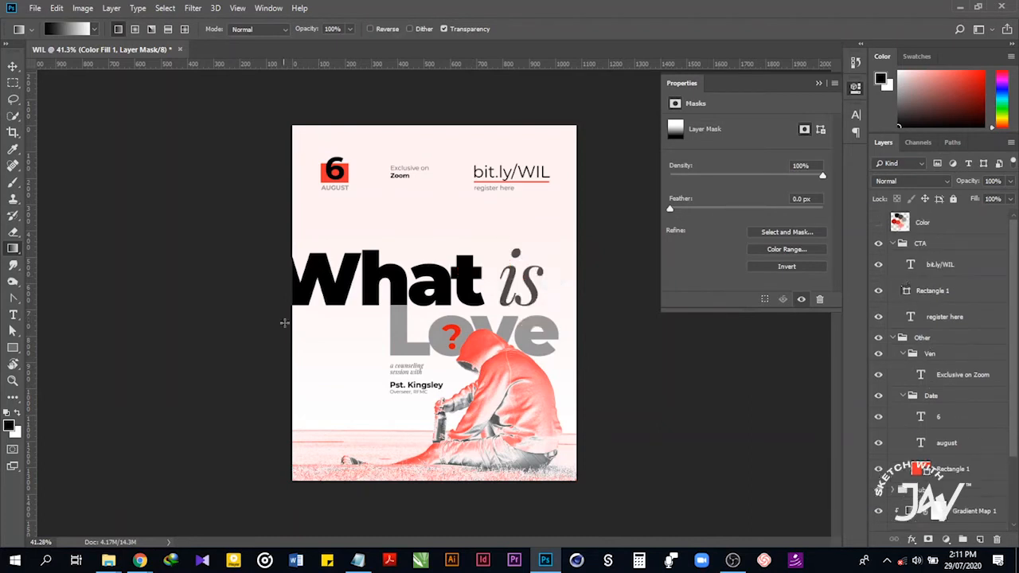
left_click(879, 226)
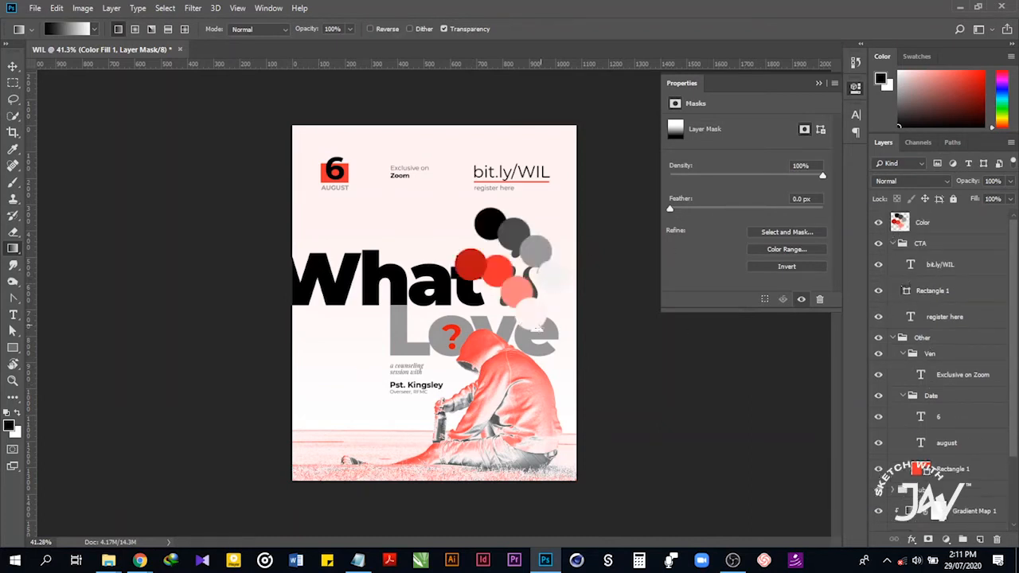
Recolor the "What" title shape to a near-black with 5% brightness (#0d0d0d).
key("v")
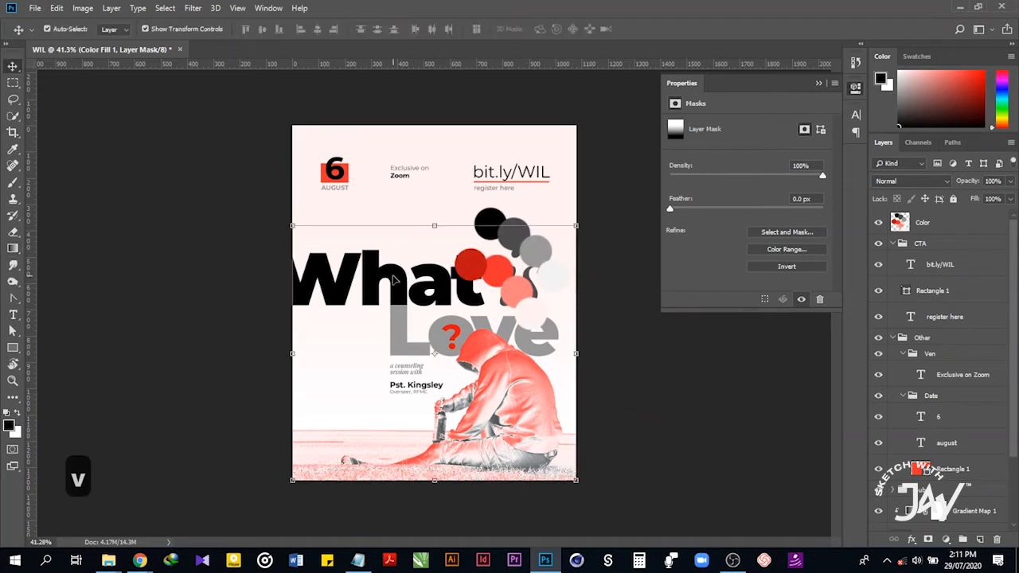
left_click(396, 278)
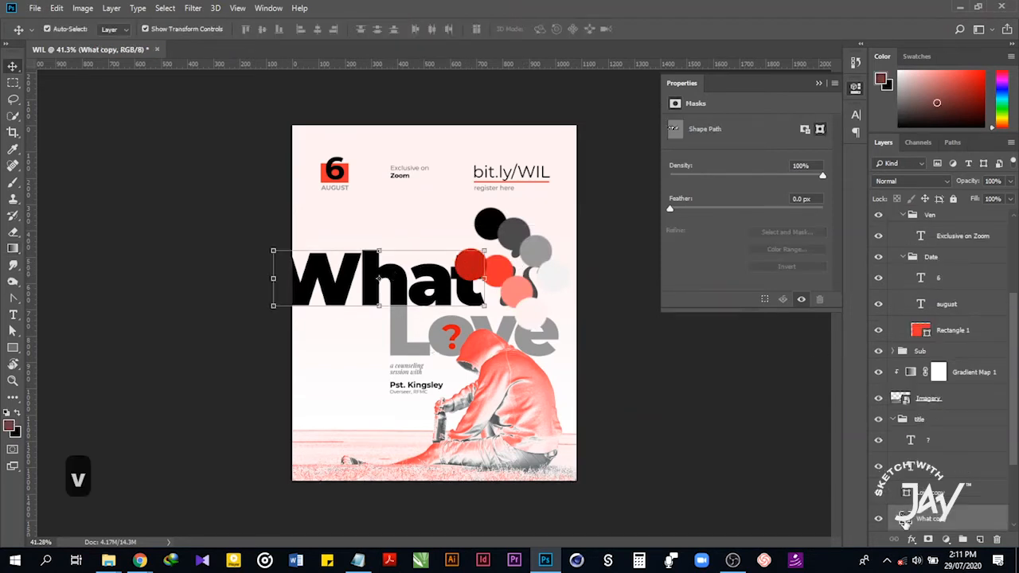
double_click(905, 520)
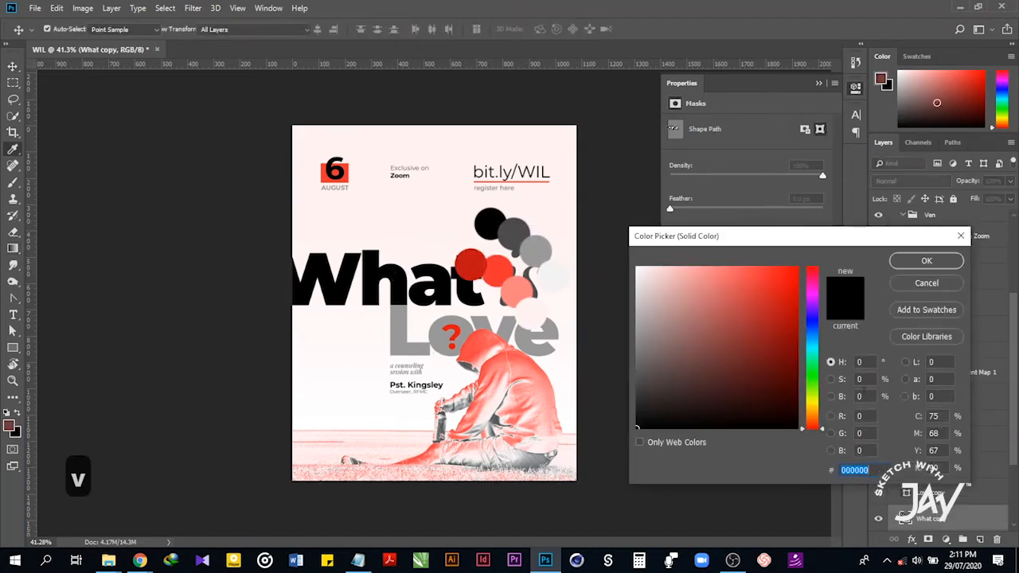
left_click(863, 397)
type("5")
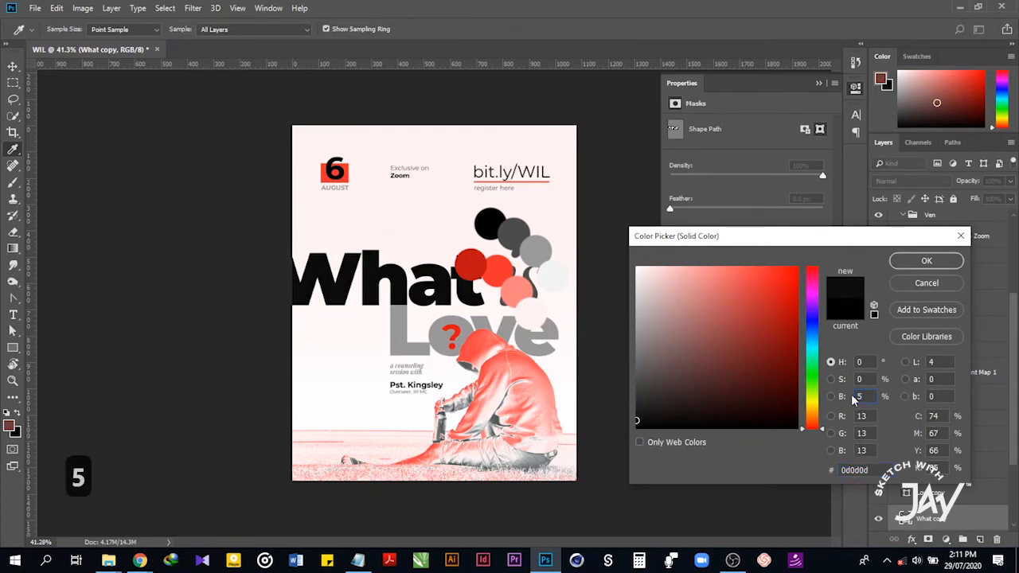
key("Return")
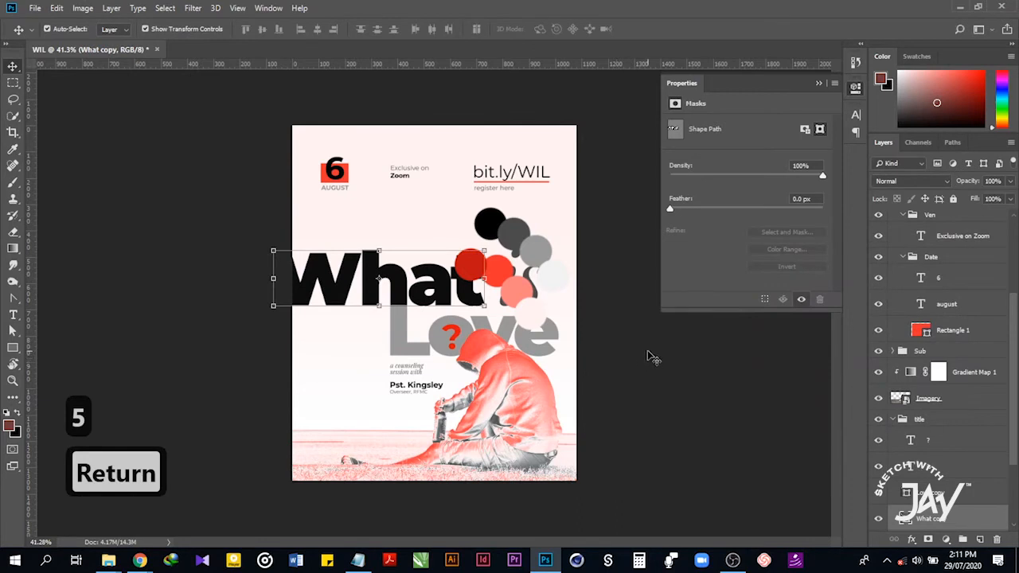
left_click(647, 357)
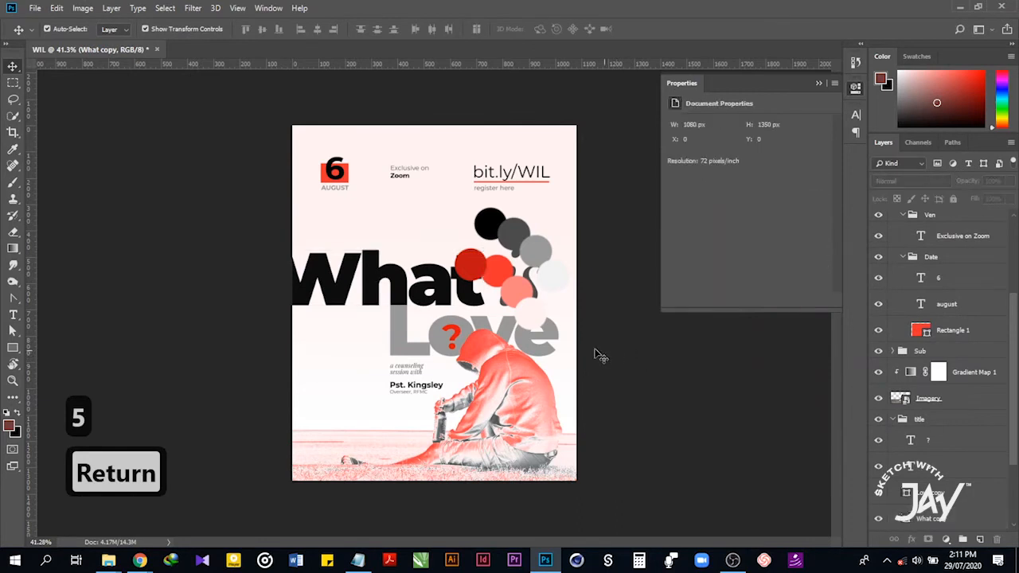
Recolor the question mark text to the palette's bright red, #f23030.
left_click(457, 331)
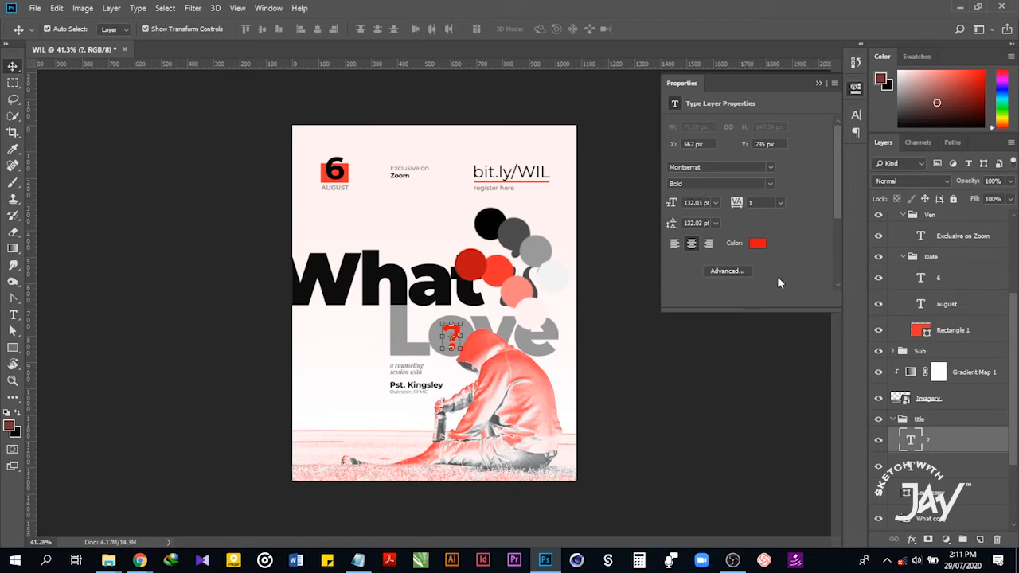
left_click(758, 244)
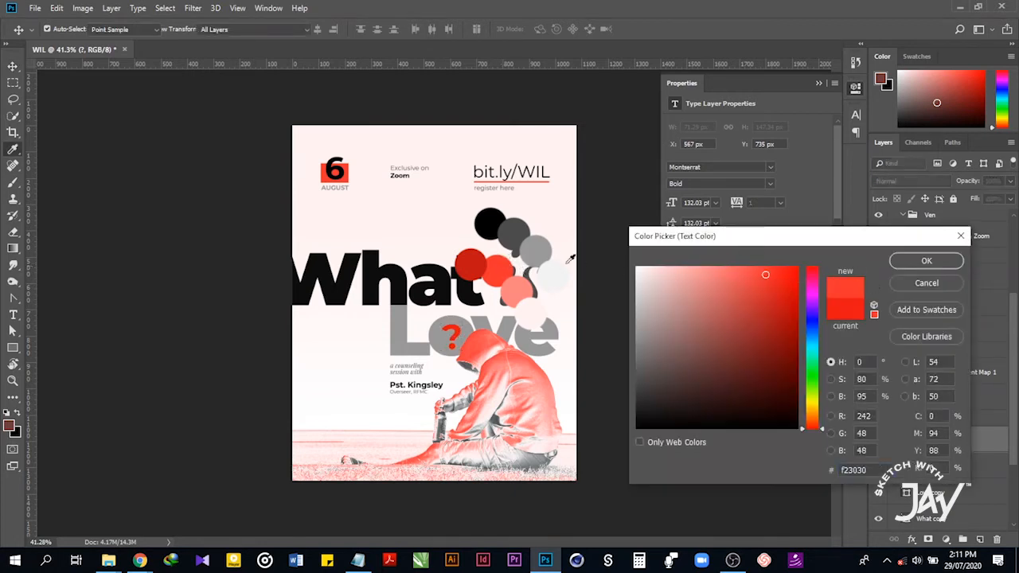
left_click(922, 261)
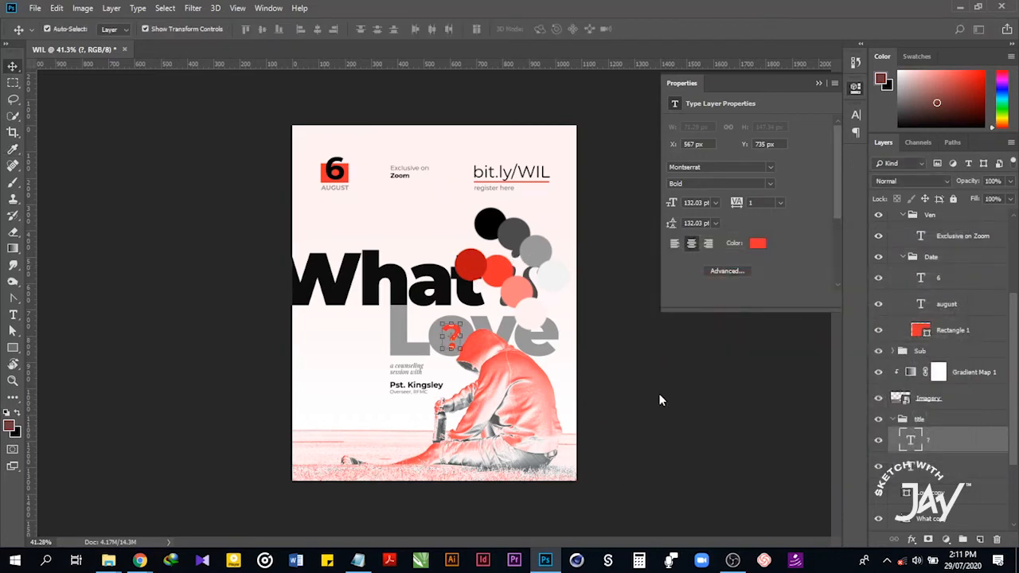
left_click(670, 423)
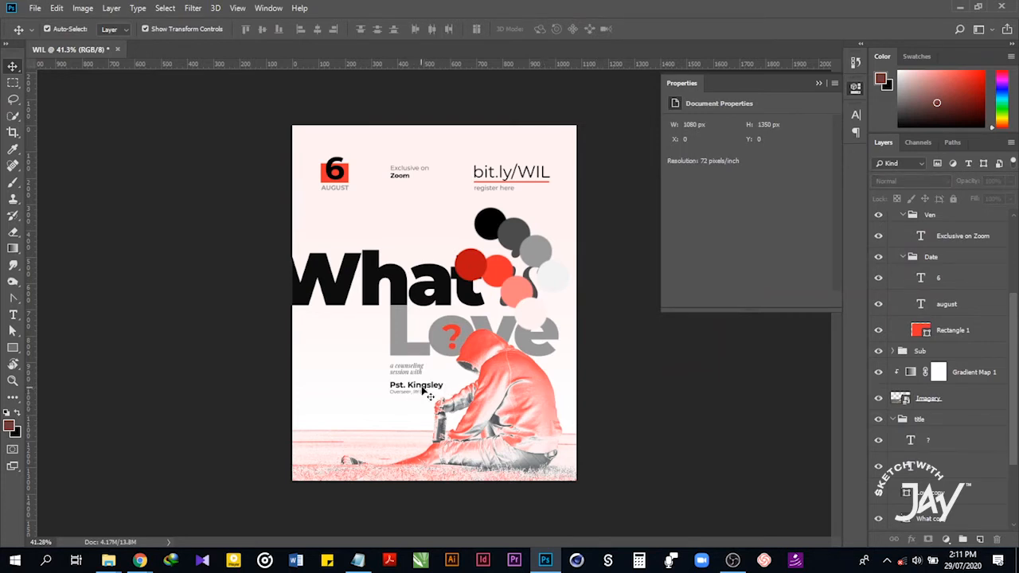
Recolor only the "Pst." prefix in the speaker's name to the palette's bright red, #f23030.
left_click(419, 394)
left_click(660, 387)
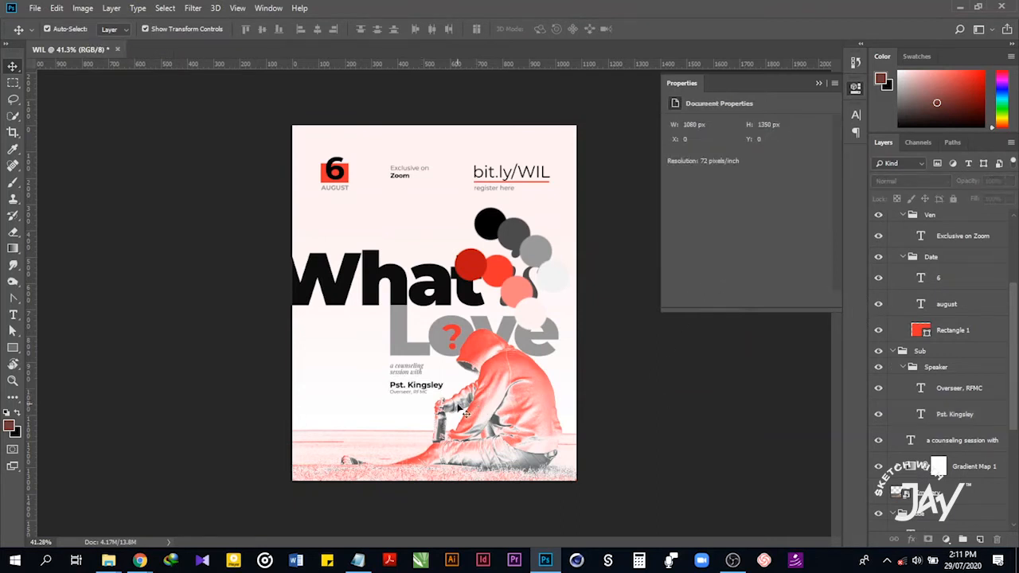
key("t")
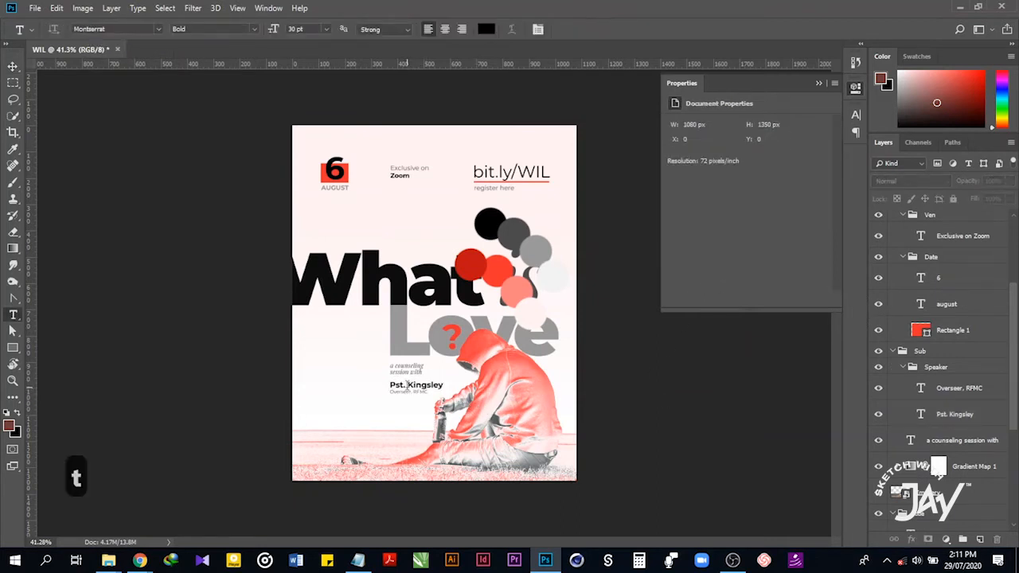
left_click_drag(407, 386, 363, 384)
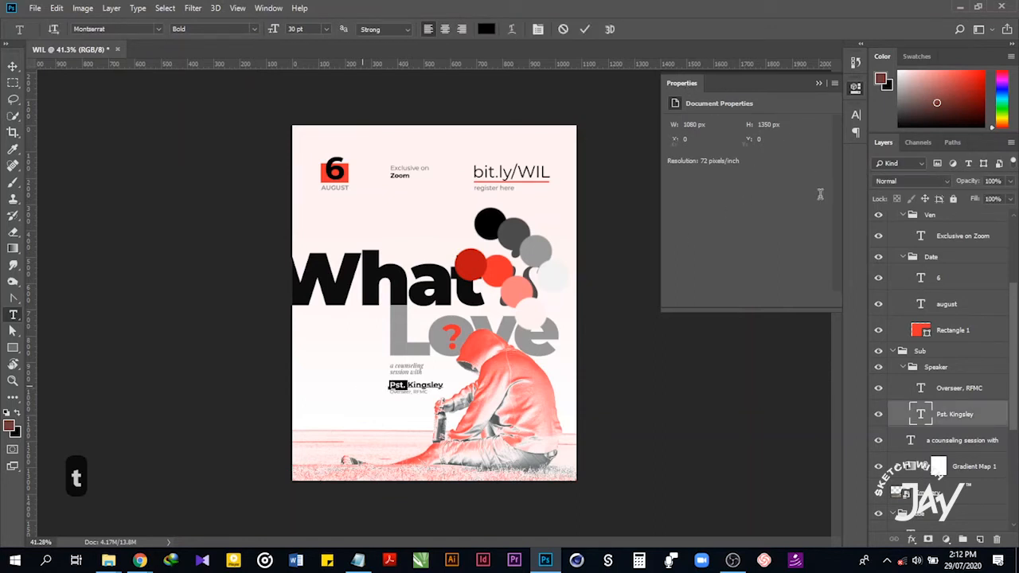
left_click(759, 239)
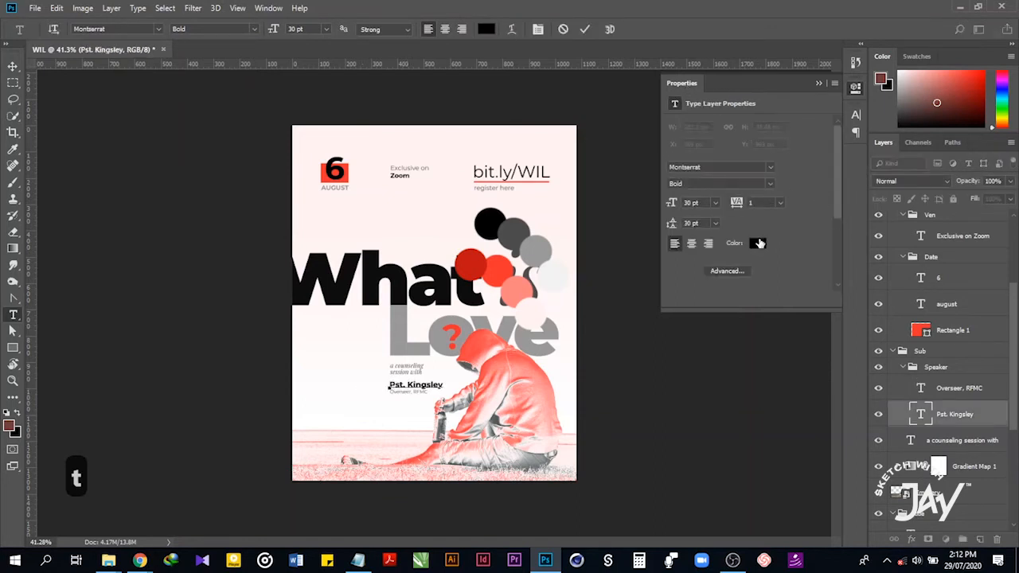
left_click(501, 265)
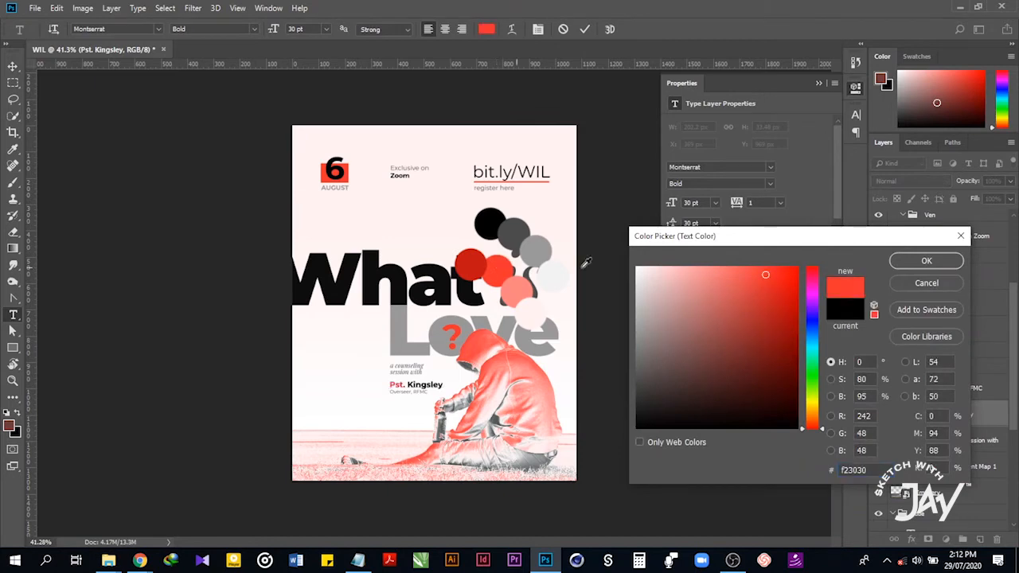
left_click(917, 262)
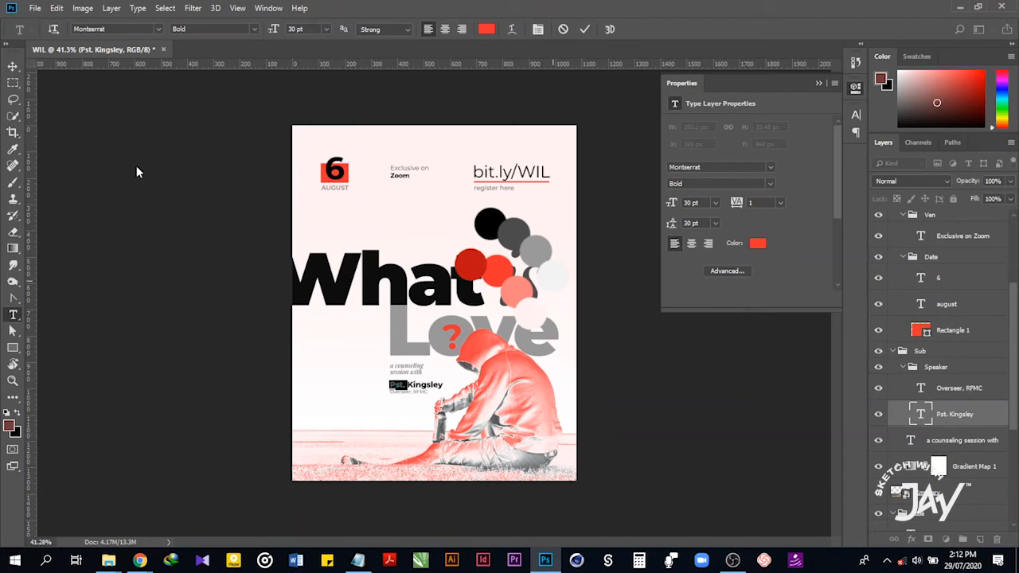
left_click(13, 66)
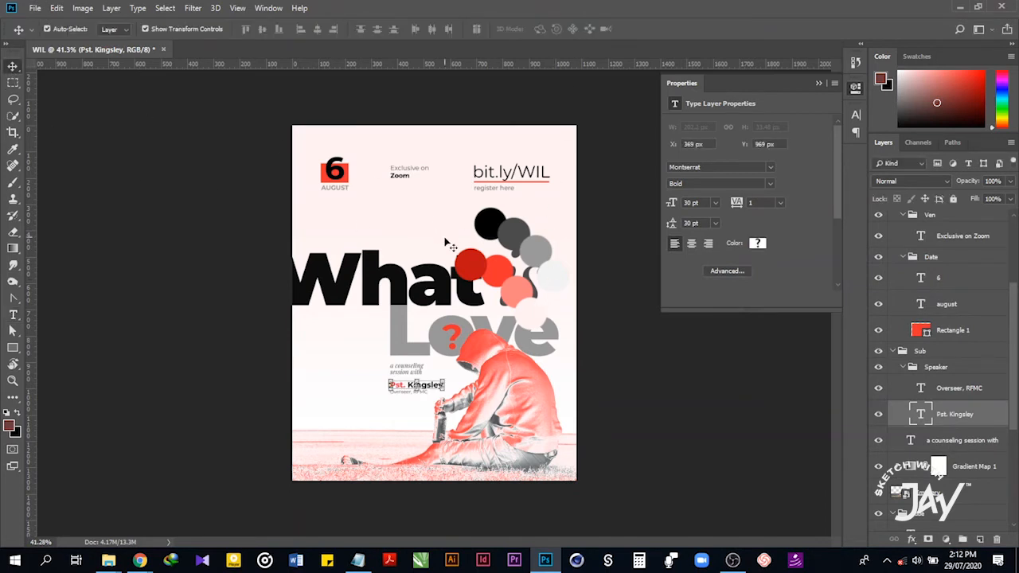
Move the palette dots off the word "is" and set its text color to the palette's dark gray, #4c4c4c.
left_click_drag(510, 237, 419, 241)
left_click(527, 288)
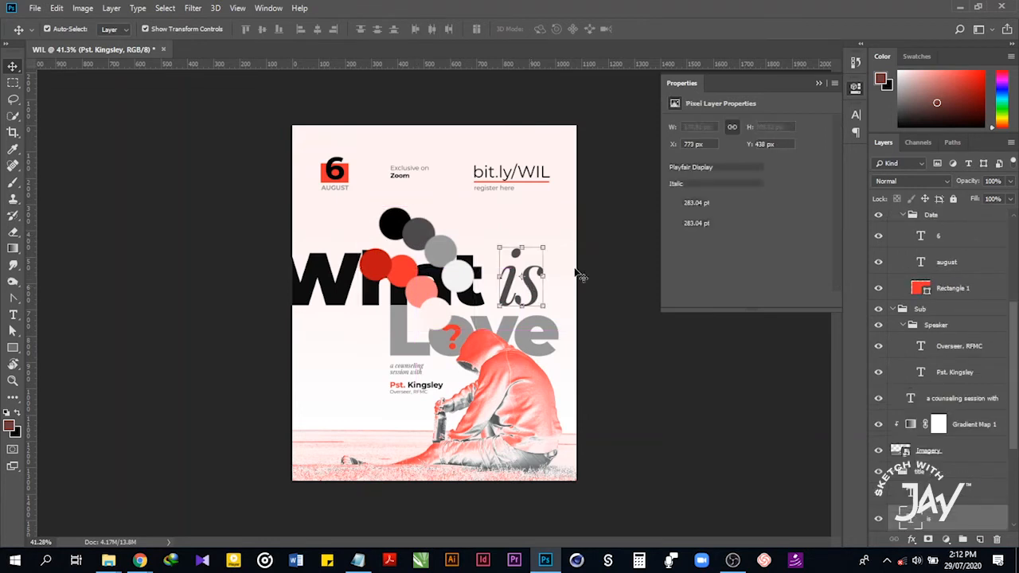
left_click(758, 244)
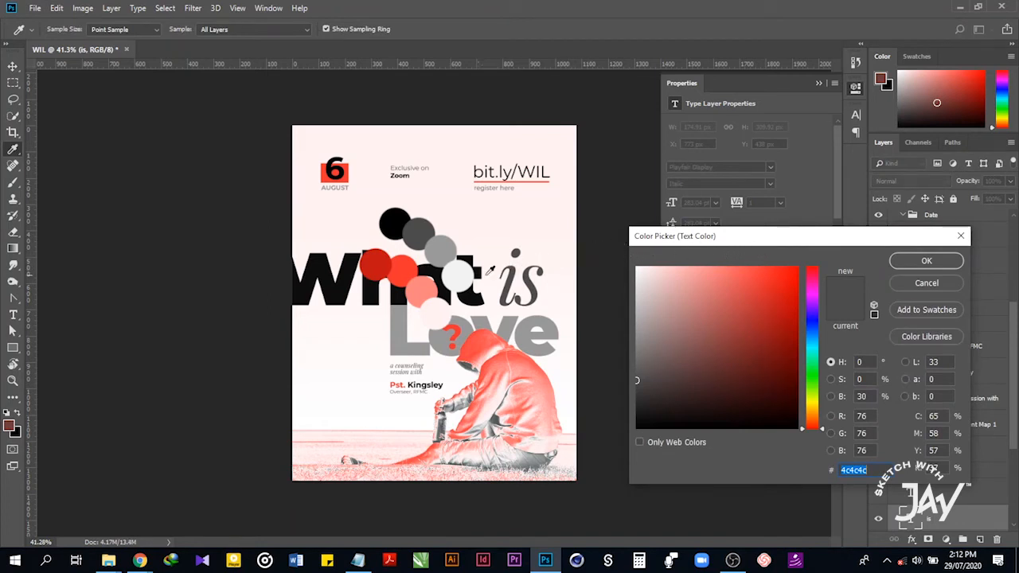
left_click(371, 262)
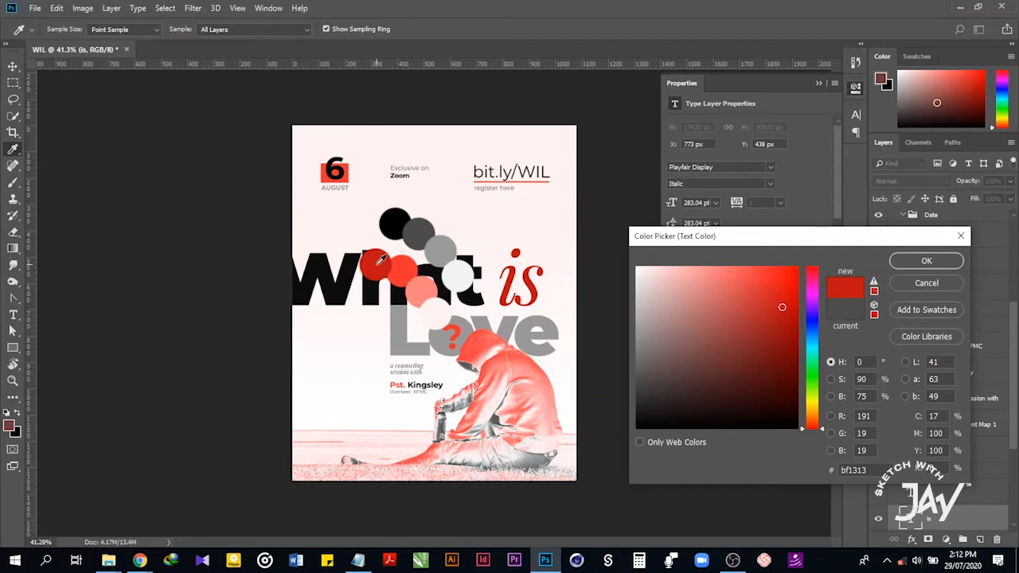
left_click(433, 228)
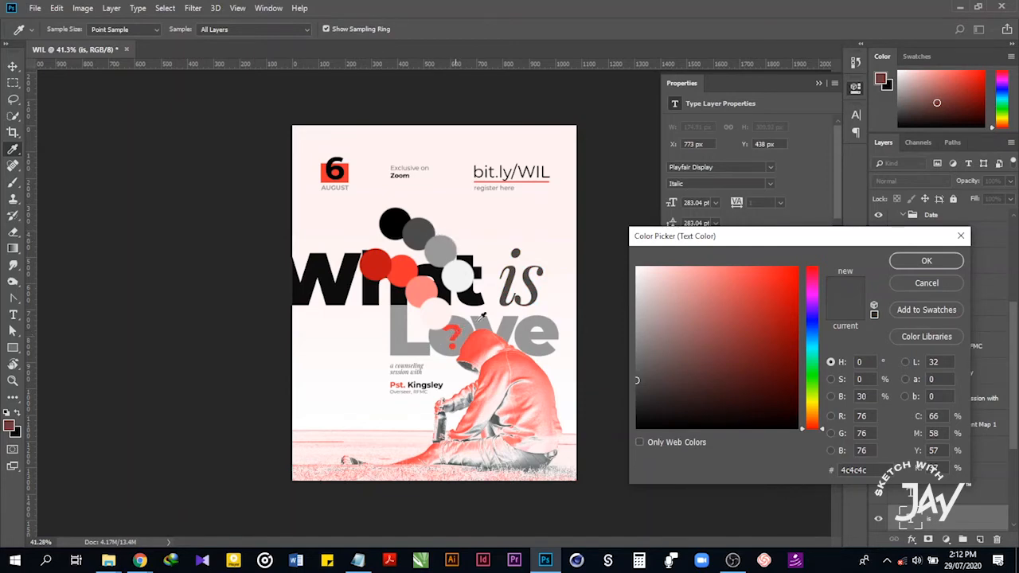
left_click(897, 269)
key("v")
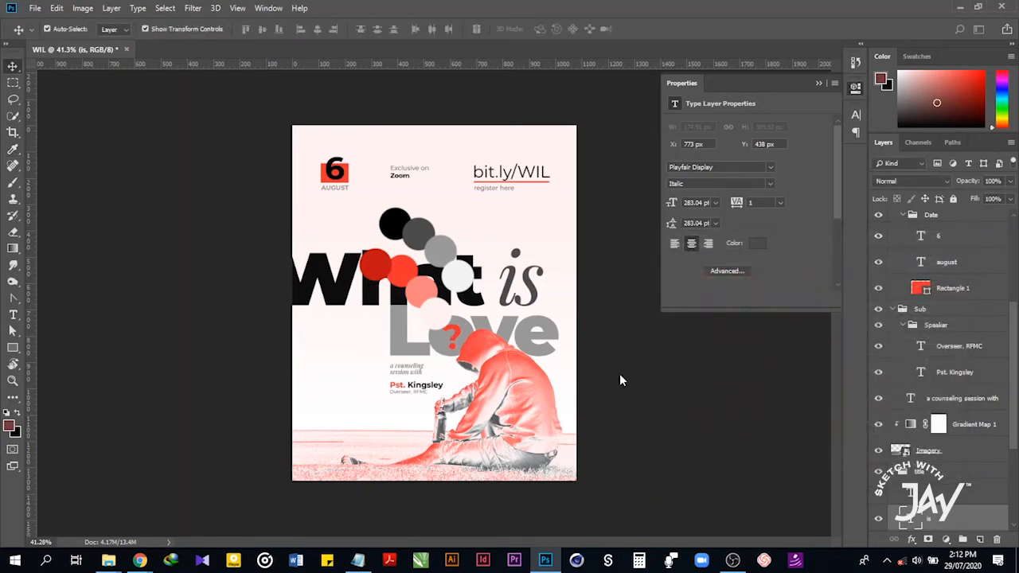
left_click(630, 389)
left_click(528, 391)
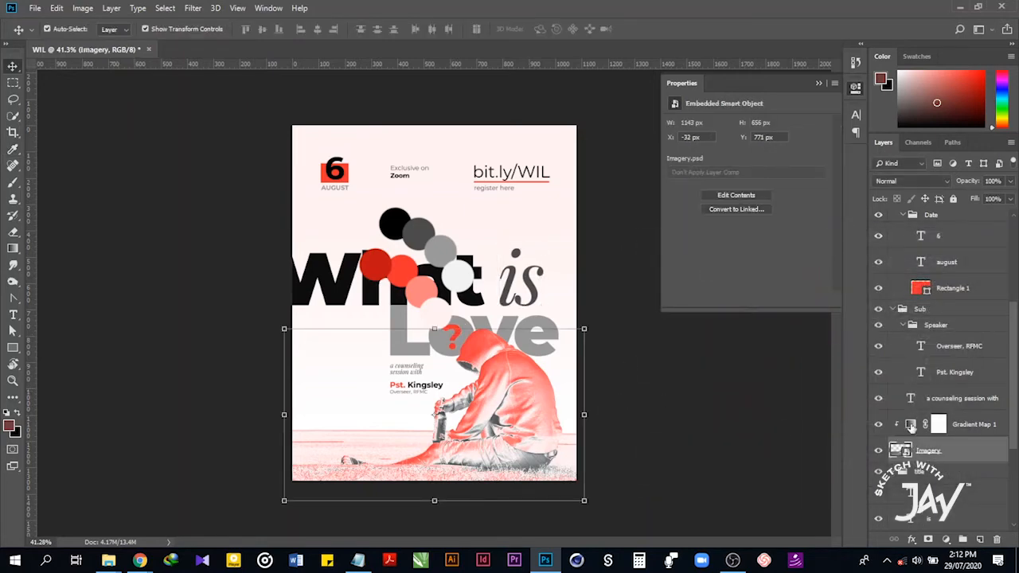
left_click(911, 425)
left_click(711, 130)
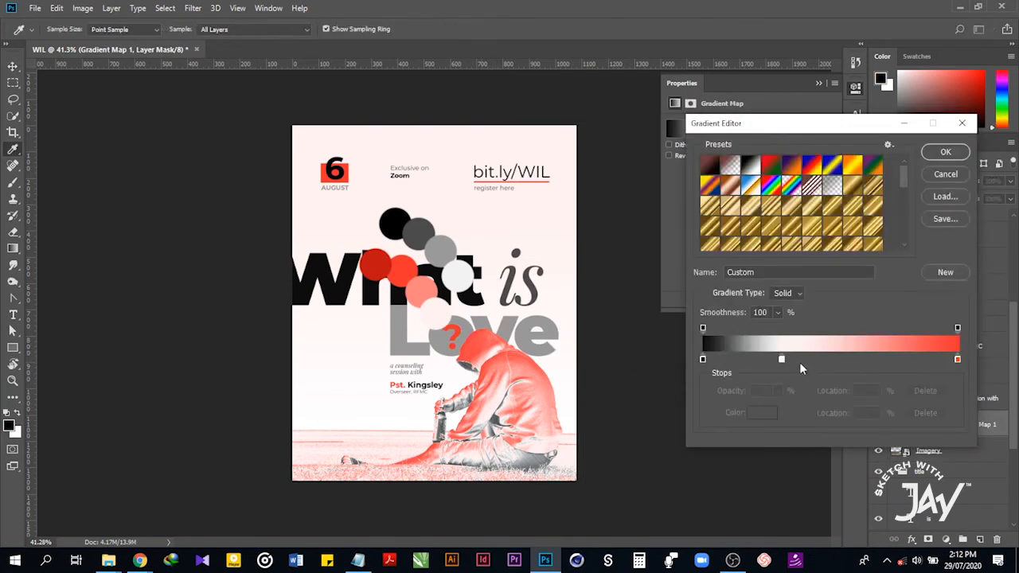
left_click_drag(783, 364, 846, 361)
left_click_drag(914, 363, 937, 361)
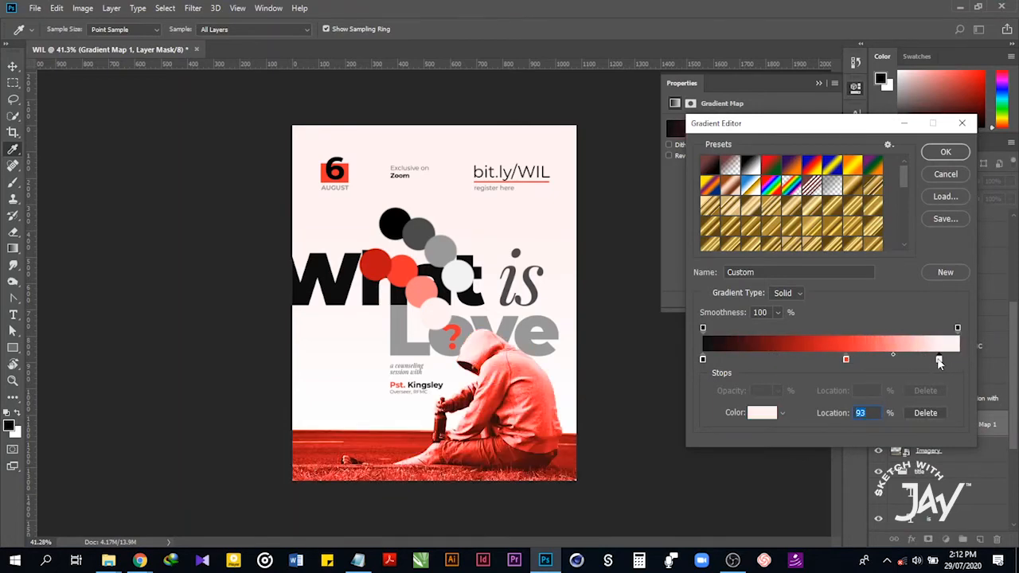
double_click(848, 360)
left_click_drag(686, 344, 637, 266)
left_click(927, 286)
left_click(937, 174)
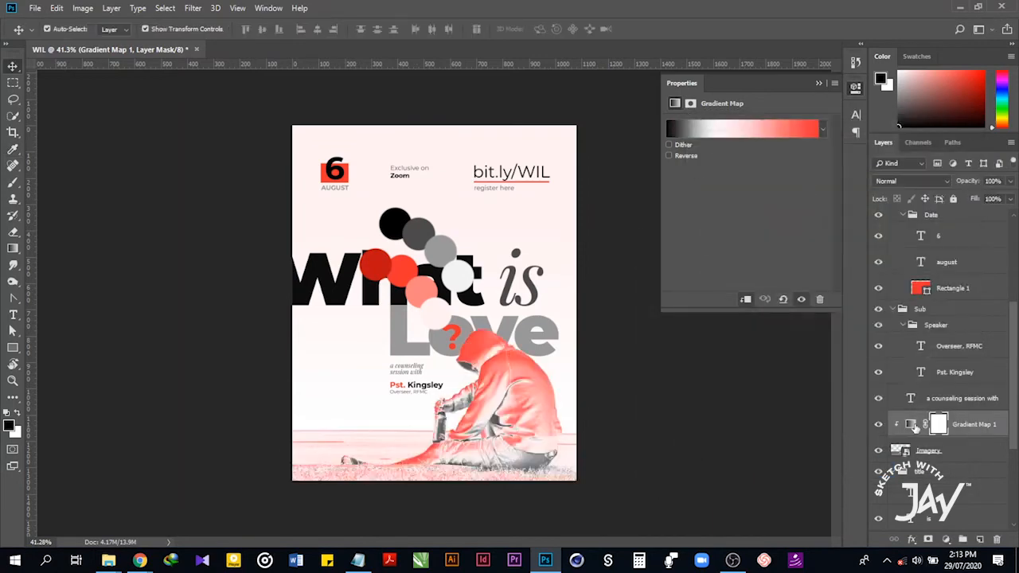
In Gradient Map 1's gradient, recolor the red end stop to a near-white palette color and the middle stop to the palette's salmon.
left_click(745, 127)
double_click(959, 360)
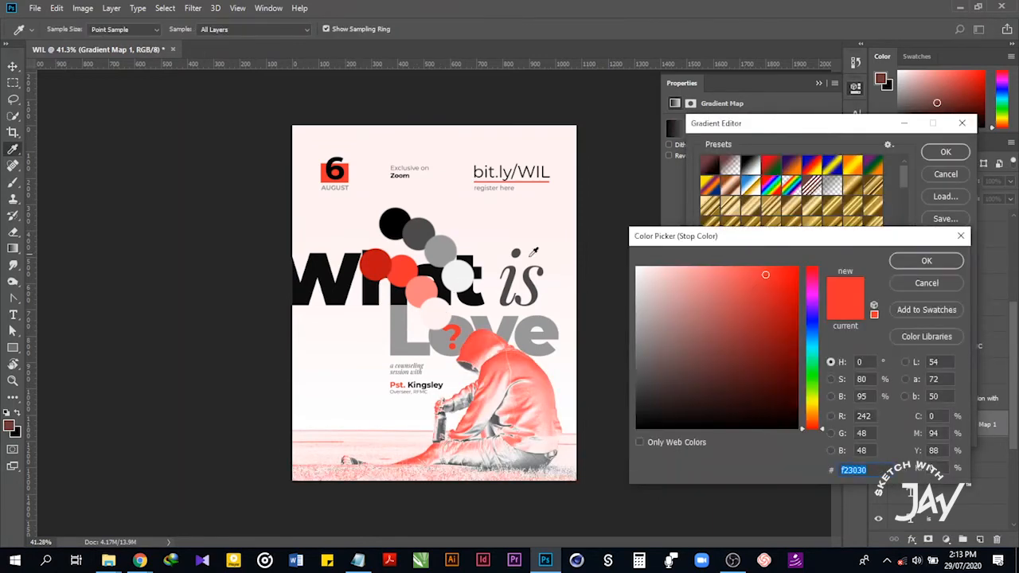
left_click(440, 316)
left_click(925, 261)
double_click(783, 360)
left_click(422, 287)
left_click(927, 262)
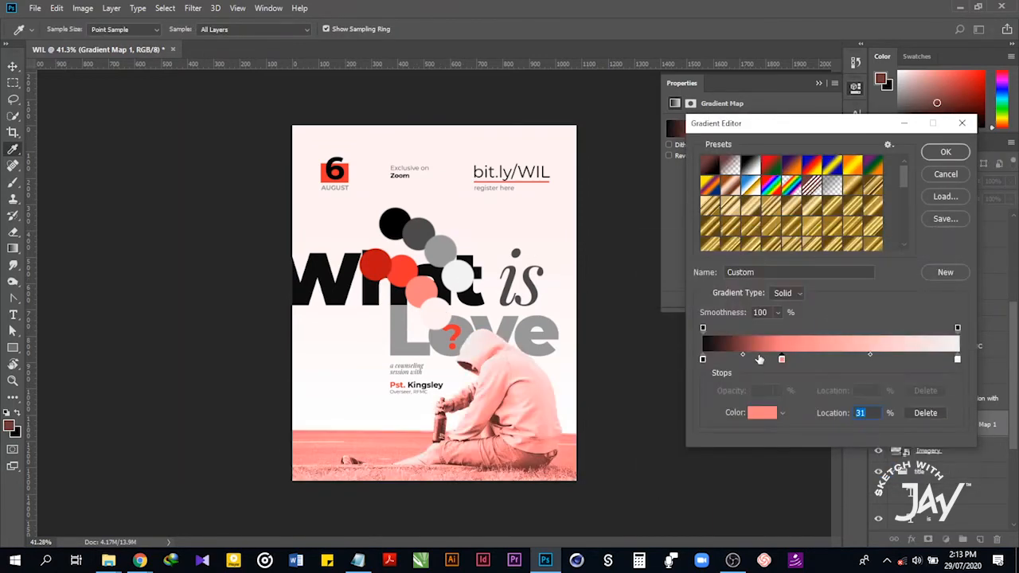
Add a dark gray #4c4c4c stop to the gradient, placing it at 27% and the salmon stop at 59%.
double_click(761, 360)
left_click(440, 253)
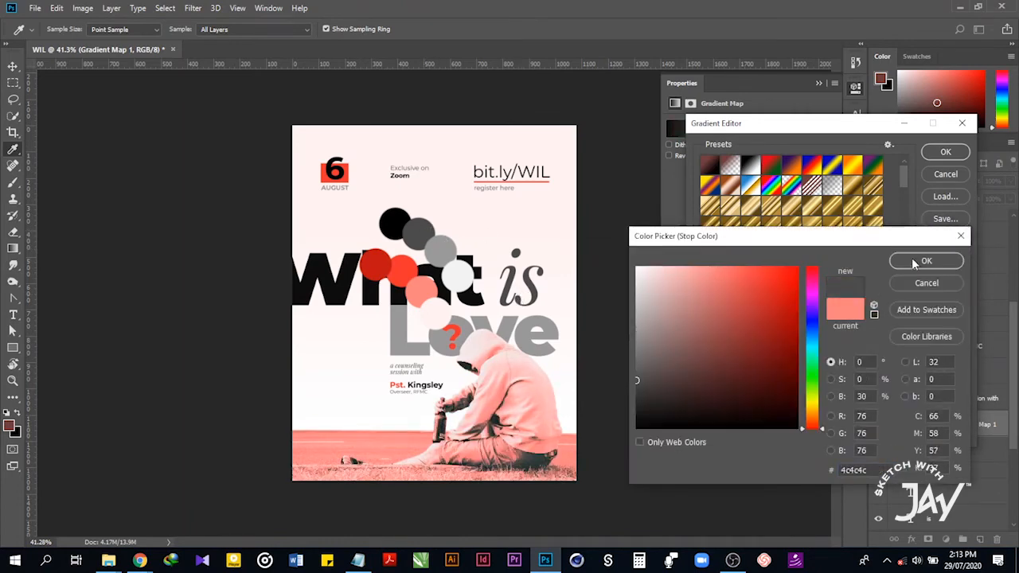
left_click(926, 261)
left_click_drag(784, 360, 857, 360)
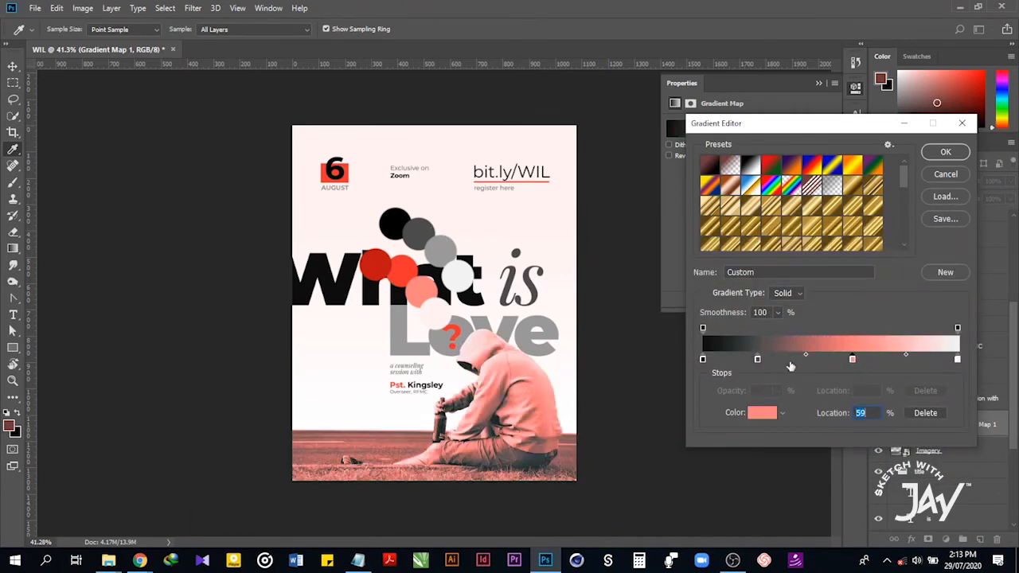
left_click_drag(758, 360, 774, 360)
Recolor the gradient's near-black start stop to the palette's dark gray and remove the extra dark gray stop at 27%.
double_click(703, 359)
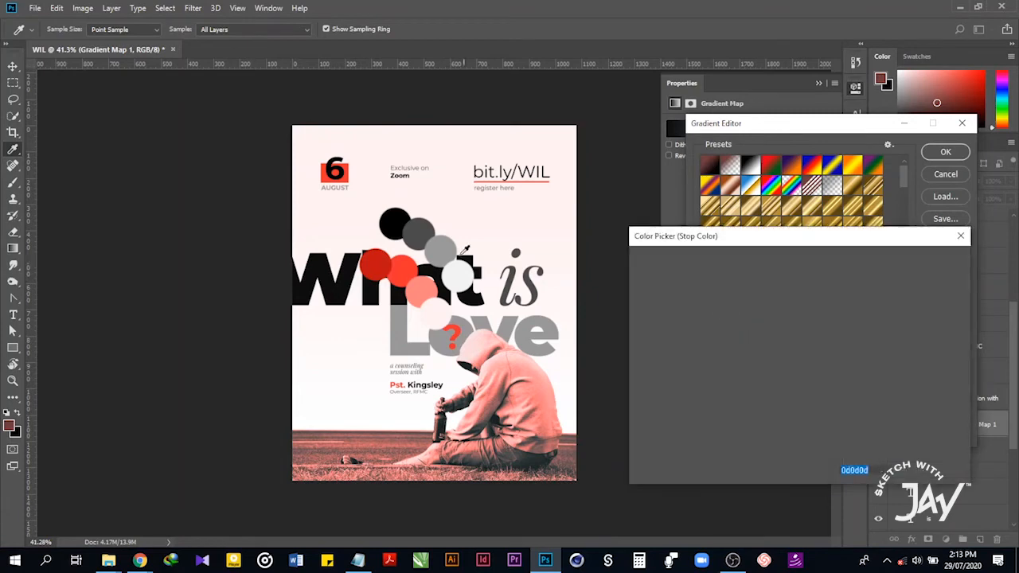
left_click(418, 234)
left_click(955, 261)
left_click(774, 359)
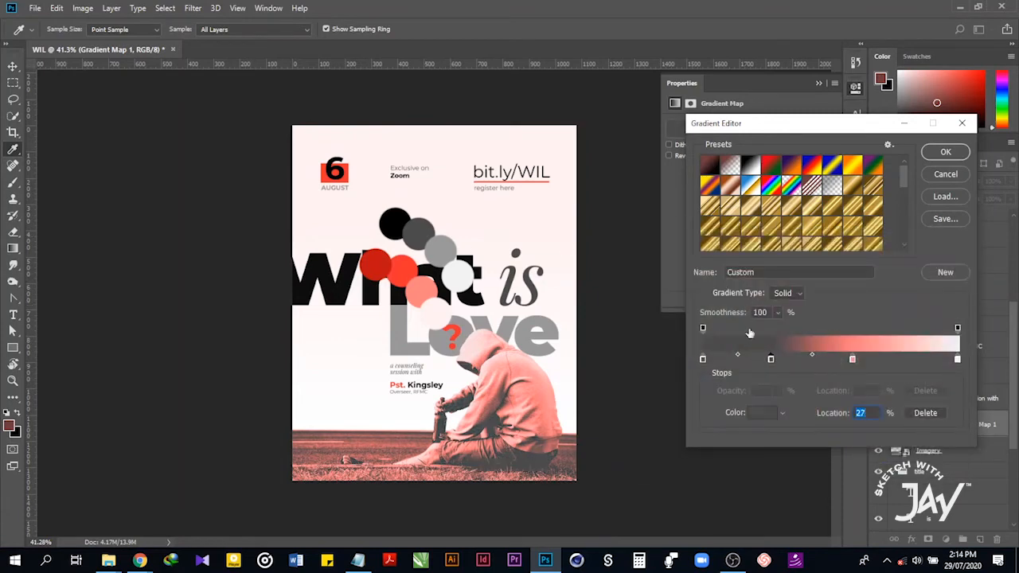
Recolor the gradient's salmon stop to the palette's bright red, #f23030, and apply the edited gradient map.
double_click(853, 359)
left_click(413, 281)
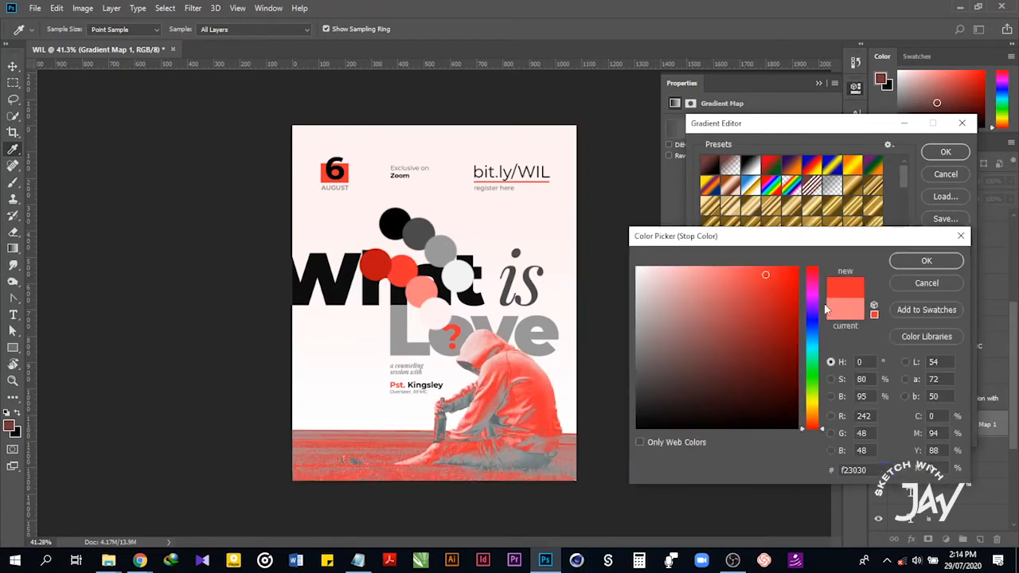
left_click(924, 261)
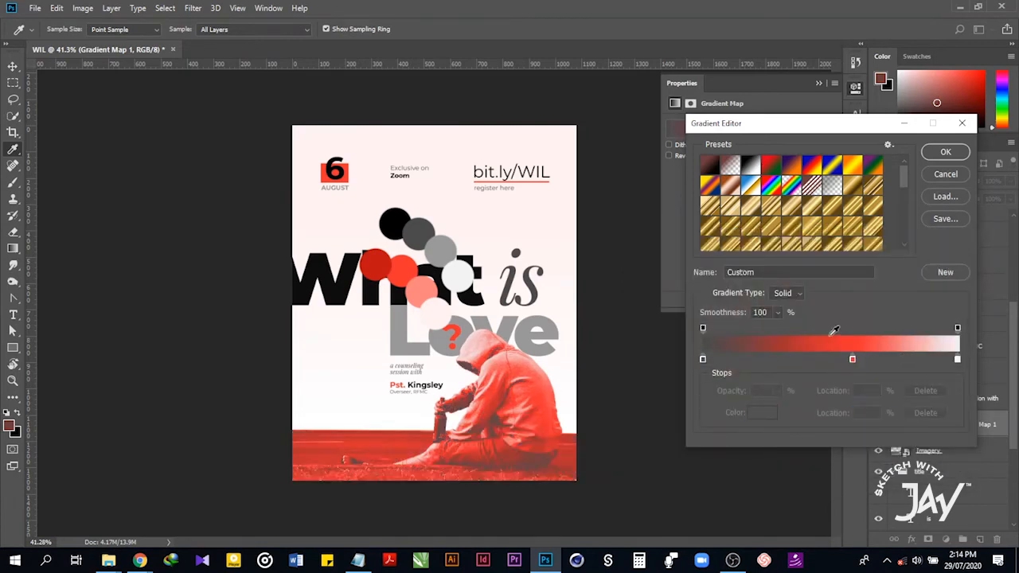
left_click(936, 152)
Outline the ground on the seated figure's left with the Polygonal Lasso and add a Gradient Map layer masked to that selection.
scroll(438, 460, "up", 5)
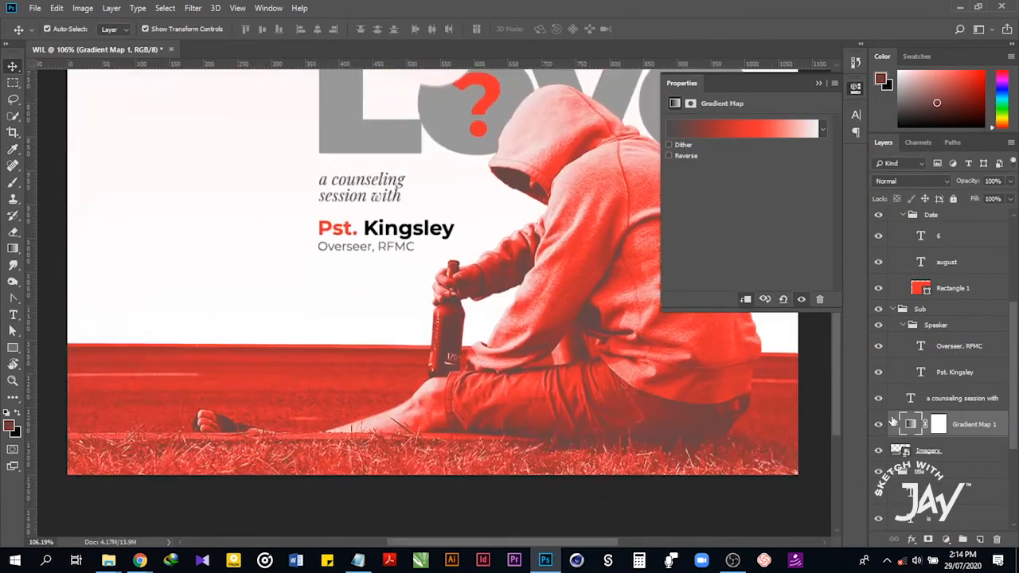
scroll(258, 386, "down", 2)
scroll(87, 279, "up", 1)
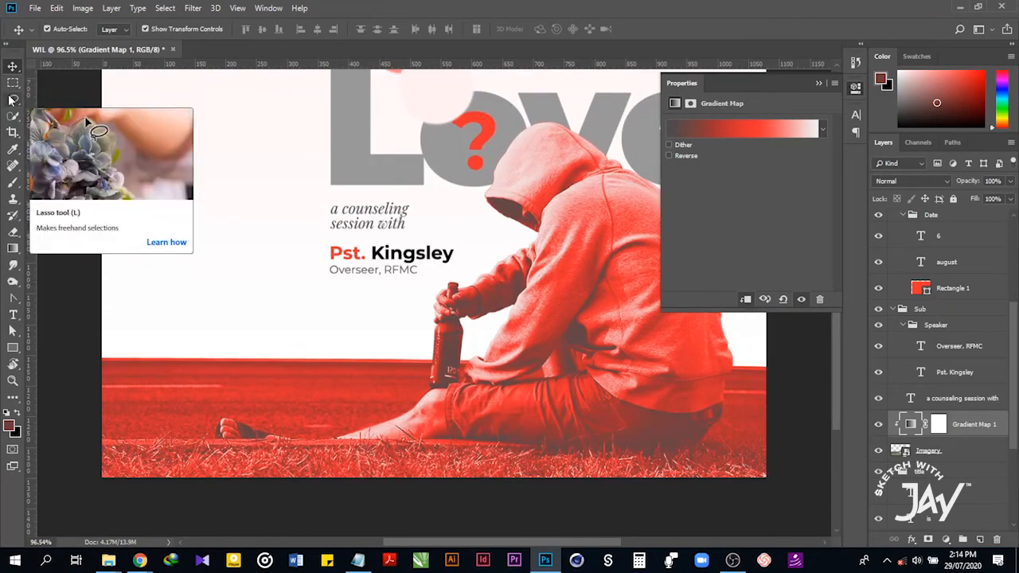
left_click(13, 99)
scroll(216, 430, "up", 1)
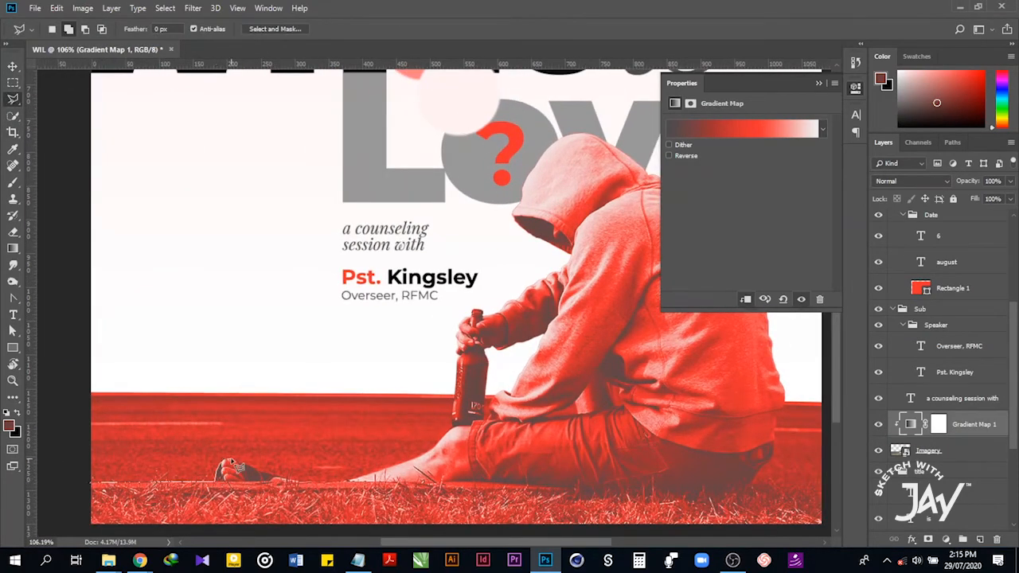
mouse_move(237, 468)
left_mouse_down()
mouse_move(351, 487)
mouse_move(406, 470)
mouse_move(454, 434)
mouse_move(466, 388)
mouse_move(52, 469)
left_mouse_up()
left_click(946, 540)
left_click(922, 519)
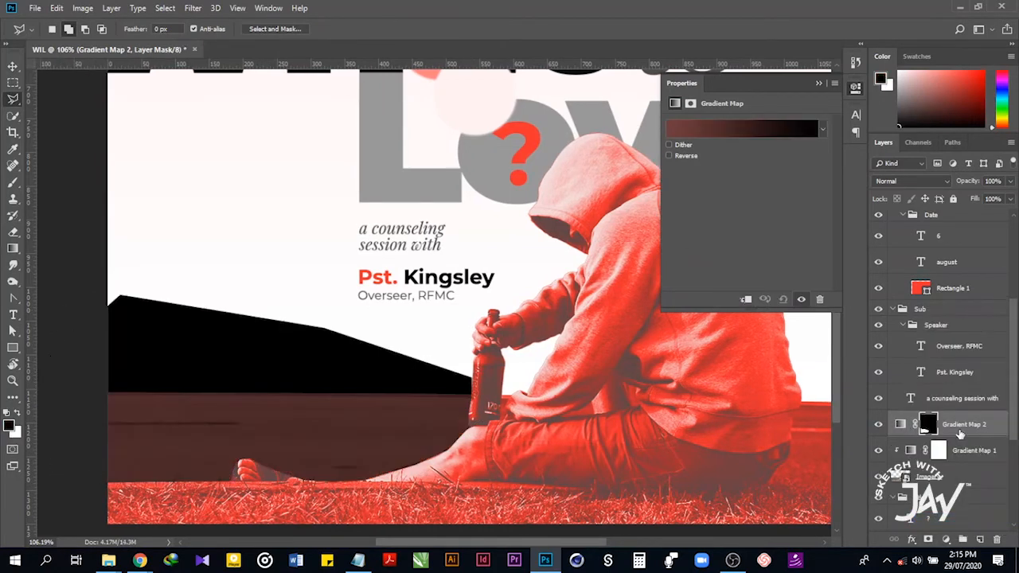
Fill the Gradient Map 2 mask with black everywhere outside the imagery's shape, and clear the selection.
key("ctrl+shift+i")
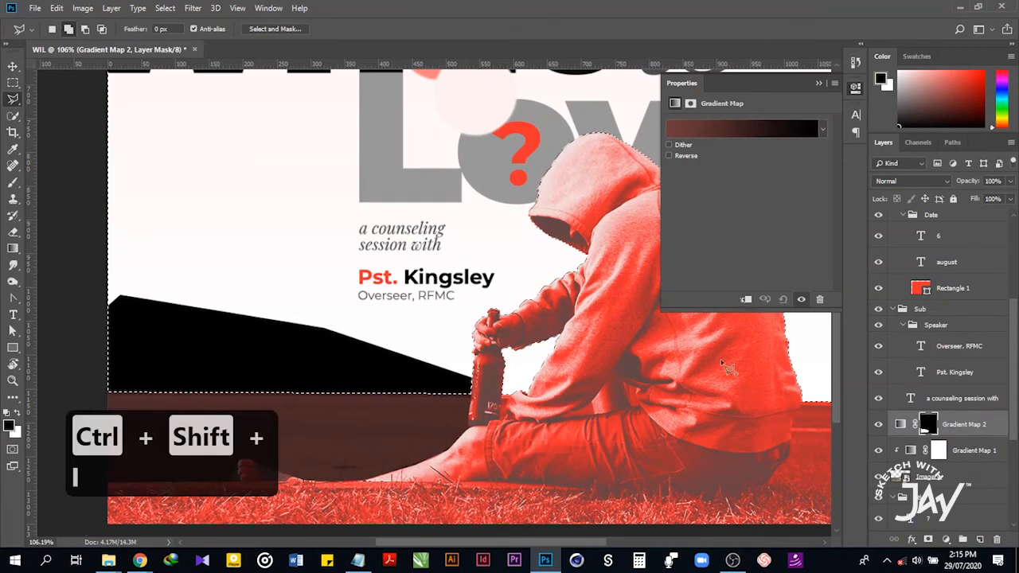
left_click(926, 425)
key("alt+BackSpace")
key("ctrl+d")
Outline the ground on the seated figure's right with the Polygonal Lasso, fill it white in the Gradient Map 2 mask, and deselect.
scroll(557, 454, "right", 5)
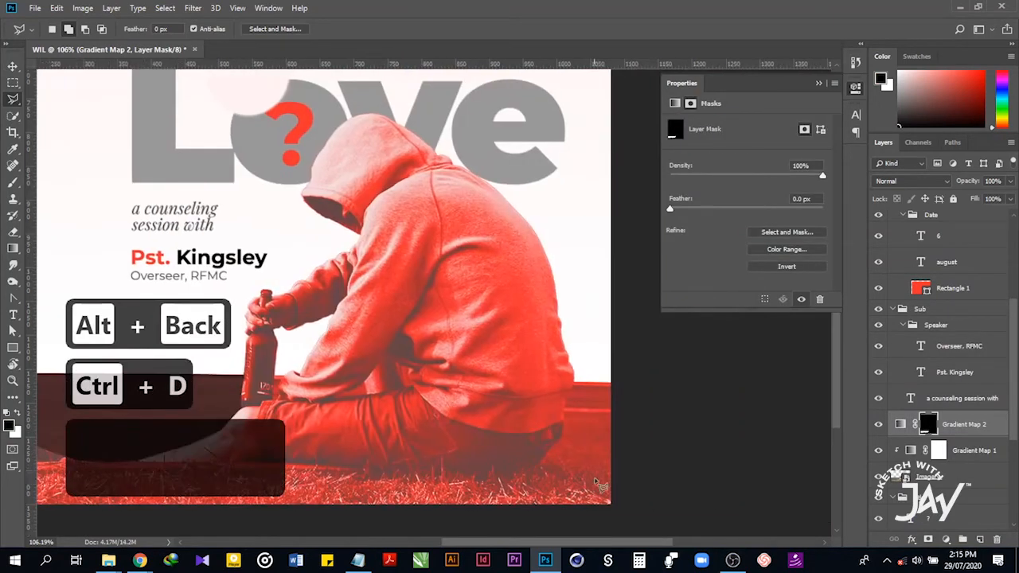
left_click(561, 437)
left_click(566, 401)
left_click(575, 378)
left_click(635, 362)
left_click(657, 403)
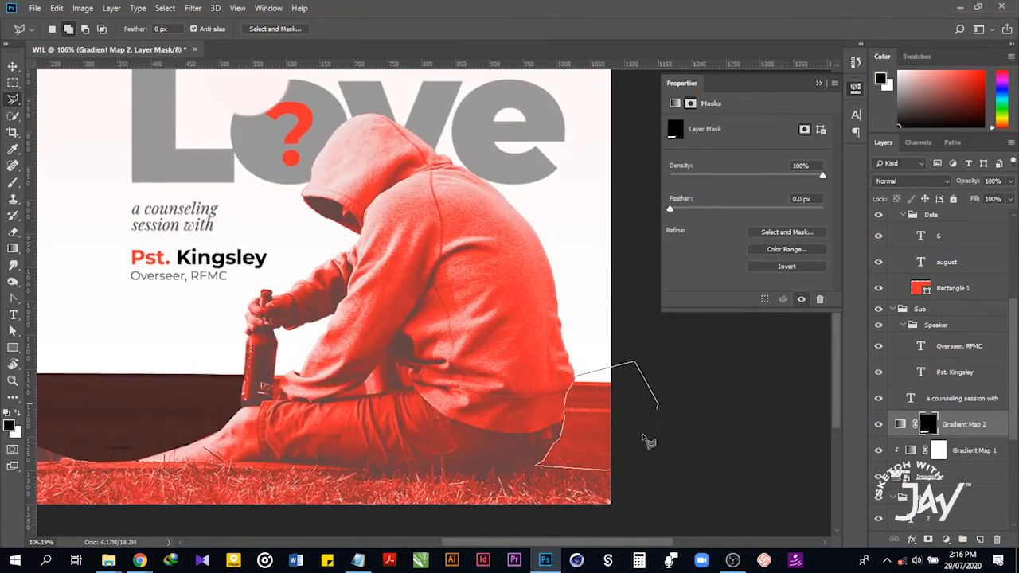
double_click(625, 468)
key("x")
key("alt+BackSpace")
key("ctrl+d")
Black out the parts of the Gradient Map 2 mask that extend beyond the Imagery layer's outline, and clear the selection.
left_click(897, 477, "ctrl")
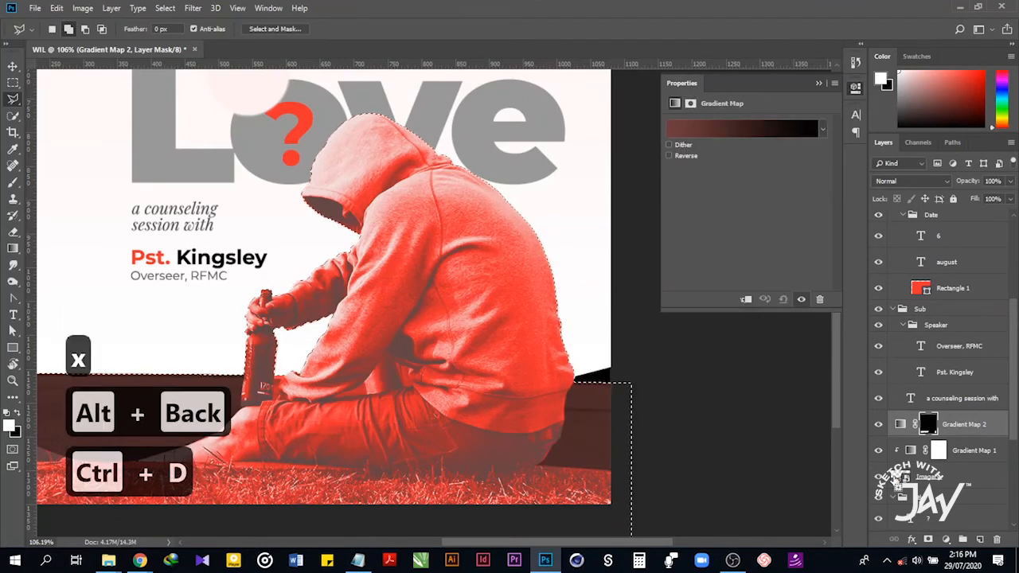
key("ctrl+shift+i")
left_click(930, 427)
key("x")
key("alt+BackSpace")
key("ctrl+d")
scroll(655, 472, "down", 10)
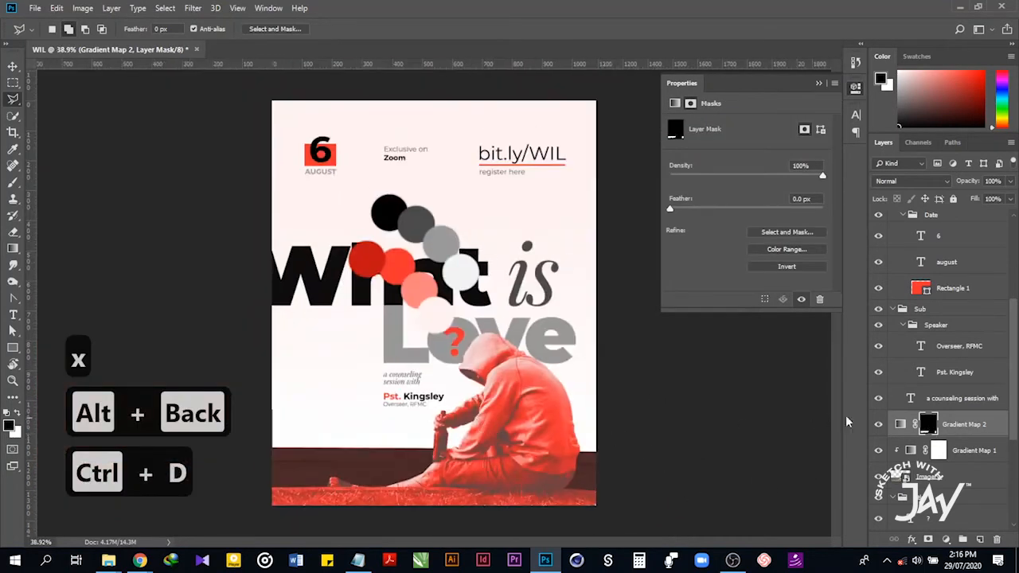
Open Gradient Map 2's gradient for editing and recolor its start stop to the palette's dark gray.
left_click(901, 425)
left_click(740, 130)
double_click(703, 360)
left_click(419, 238)
left_click(930, 264)
Recolor Gradient Map 2's end stop to the palette's lightest gray and its start stop to medium gray, #9a9a9a, and apply the gradient.
double_click(958, 360)
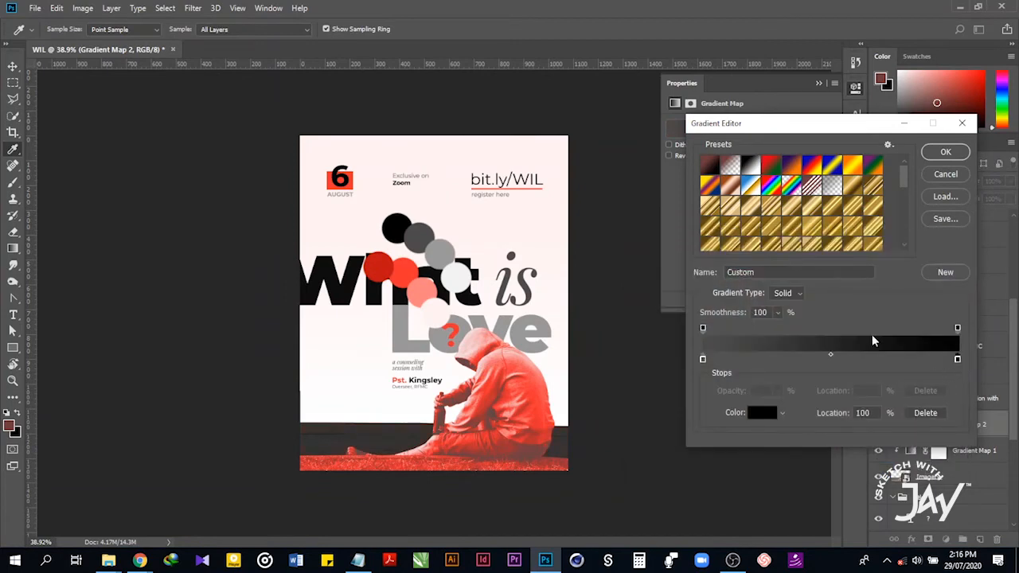
left_click(441, 253)
left_click(457, 278)
left_click(928, 262)
double_click(703, 361)
left_click(440, 254)
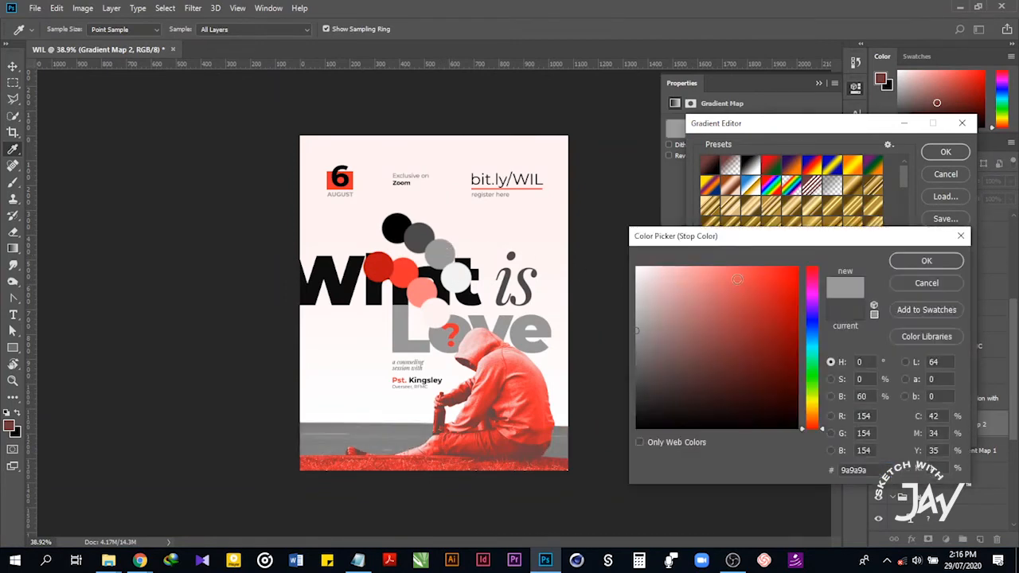
left_click(927, 262)
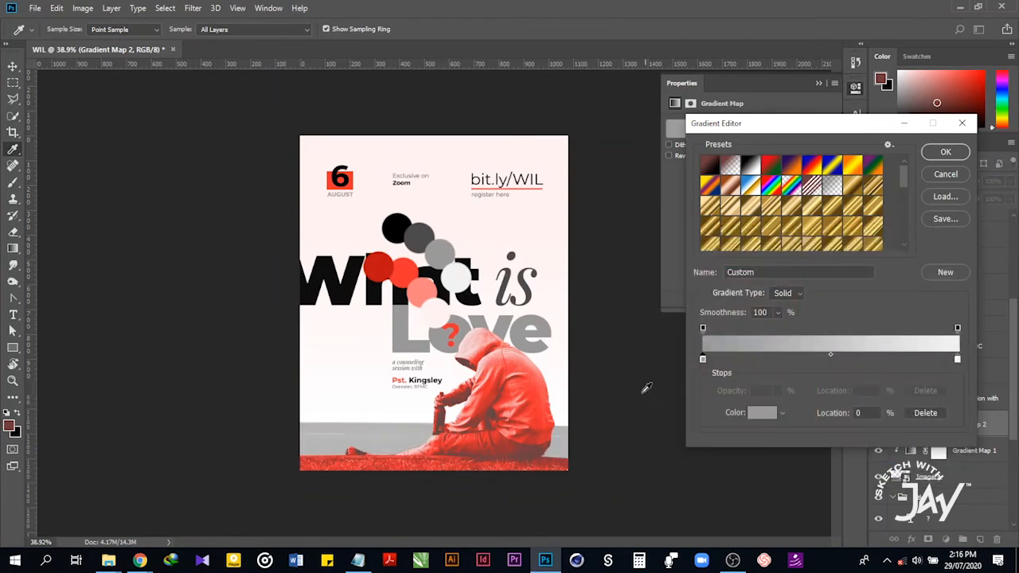
left_click(958, 155)
Mask the ground areas behind the figure out of the Imagery layer, using the Gradient Map 2 mask as the inverted layer mask.
left_click(929, 424, "ctrl")
left_click(954, 477)
left_click(928, 540)
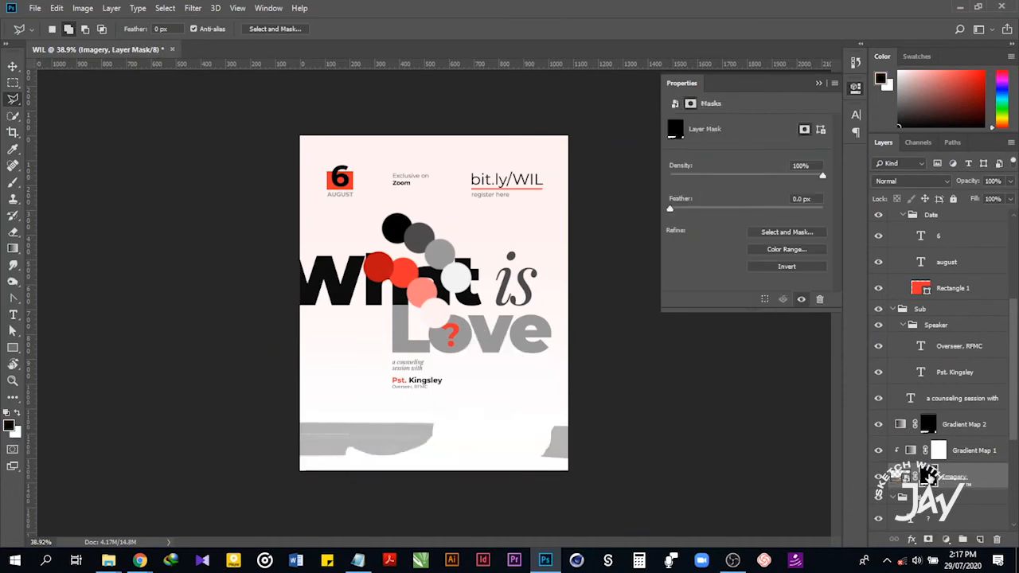
key("ctrl+i")
key("v")
left_click(641, 380)
Hide the Color palette layer and collapse the CTA, Other and Sub groups.
scroll(887, 312, "up", 5)
left_click(879, 223)
left_click(893, 243)
left_click(892, 260)
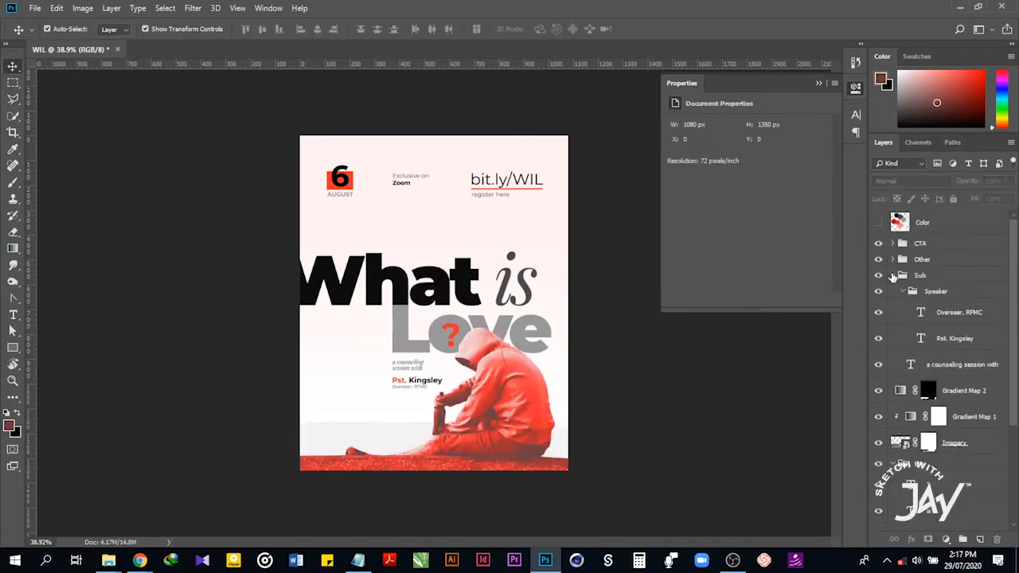
left_click(892, 275)
Group the Imagery layer with its two Gradient Map layers and name the group Imagery.
left_click(958, 320)
left_click(953, 265, "shift")
key("ctrl+g")
double_click(924, 291)
type("imaf")
key("BackSpace")
key("BackSpace")
key("BackSpace")
key("BackSpace")
type("Imaf")
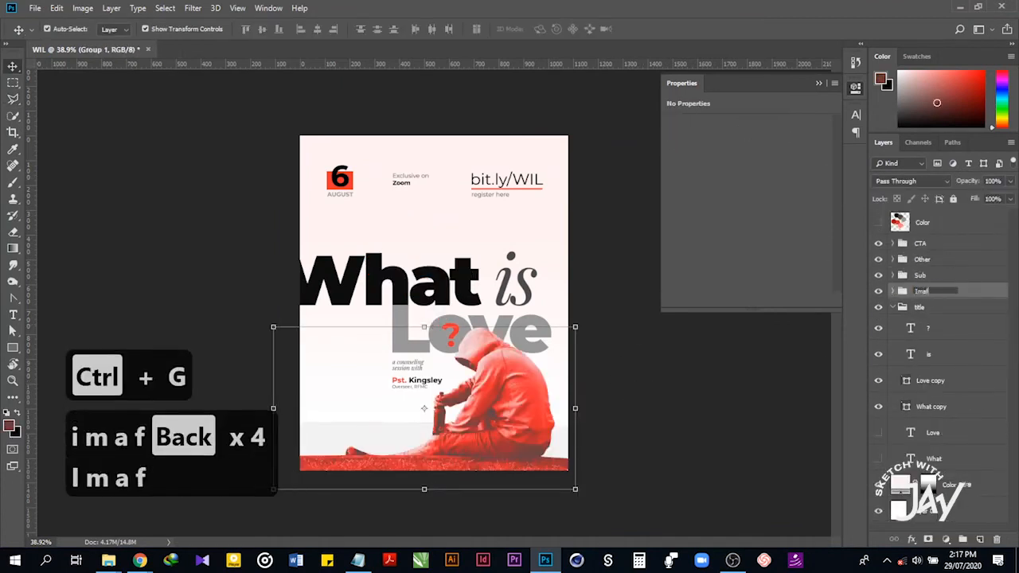
type("er")
key("BackSpace")
key("BackSpace")
key("BackSpace")
type("gery")
Expand the Imagery group and hide the Gradient Map 2 layer.
left_click(893, 292)
left_click(973, 312)
left_click(879, 313)
Paint black on the Imagery layer's mask with the Brush to remove the leftover thin line along the hidden ground's edge.
scroll(422, 446, "down", 2)
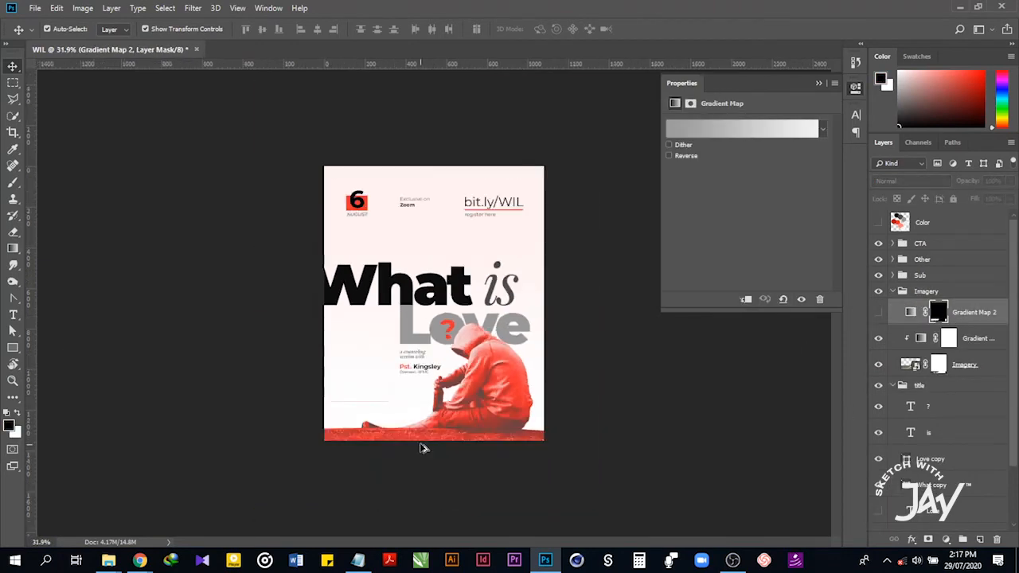
scroll(423, 448, "up", 4)
left_click(177, 444)
key("b")
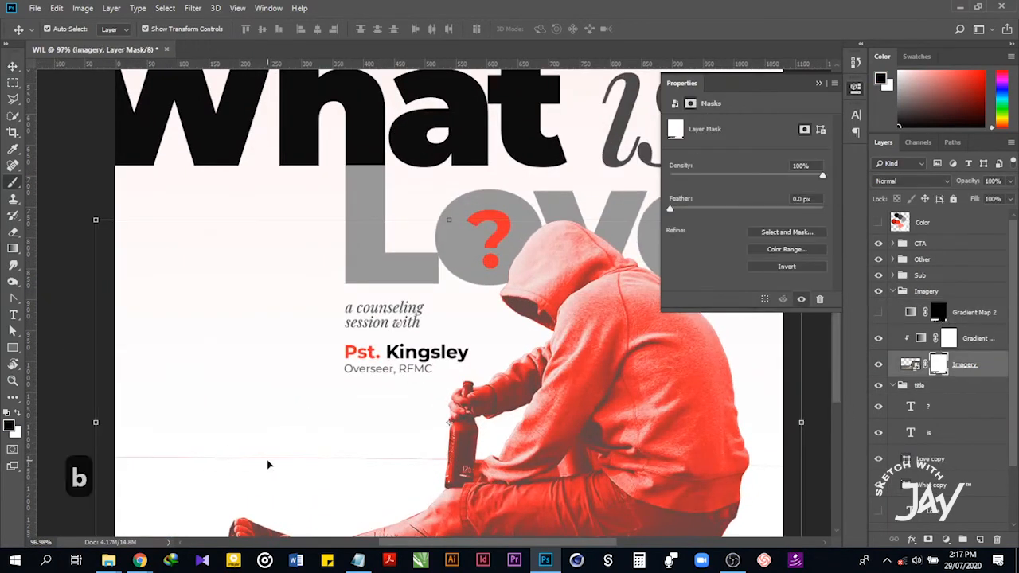
scroll(509, 462, "down", 2)
scroll(519, 473, "up", 5)
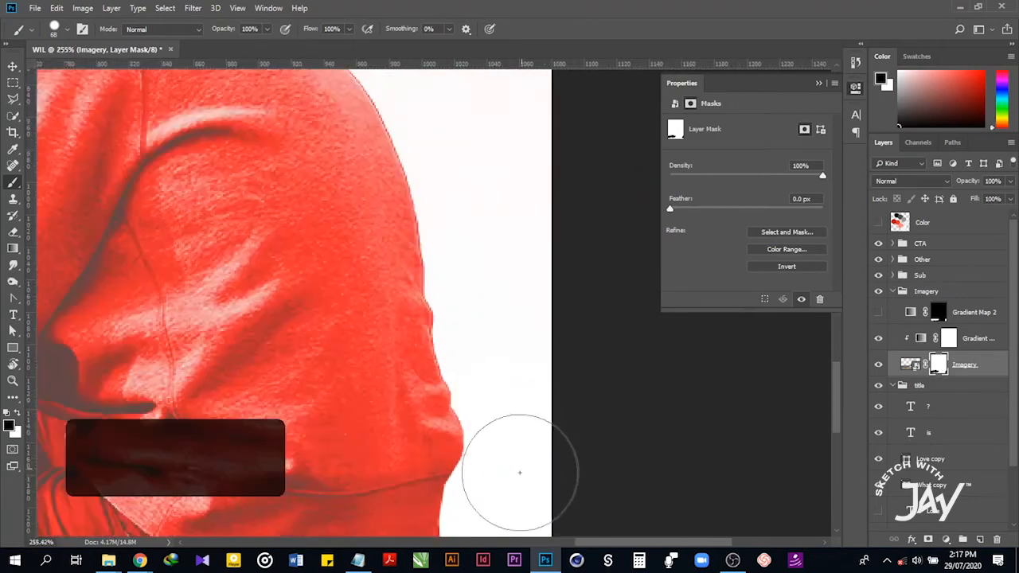
scroll(521, 477, "down", 3)
scroll(525, 462, "up", 2)
scroll(526, 457, "down", 4)
scroll(558, 374, "down", 2)
key("v")
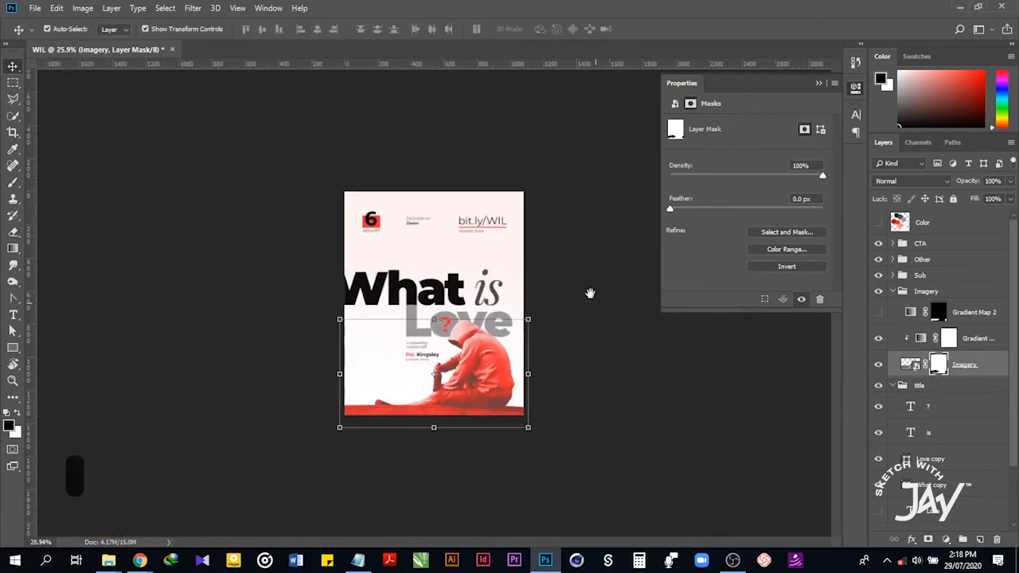
Make the Color palette layer visible.
left_click(596, 409)
left_click(484, 362)
left_click(879, 222)
left_click(922, 339)
left_click(719, 131)
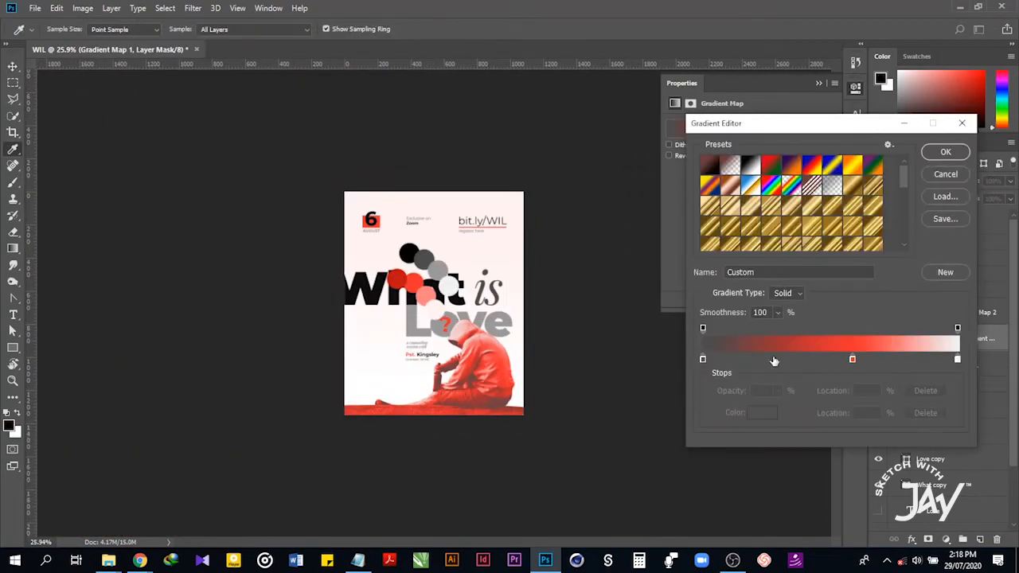
left_click_drag(958, 360, 923, 388)
left_click_drag(853, 360, 958, 362)
double_click(958, 361)
type("ffffff")
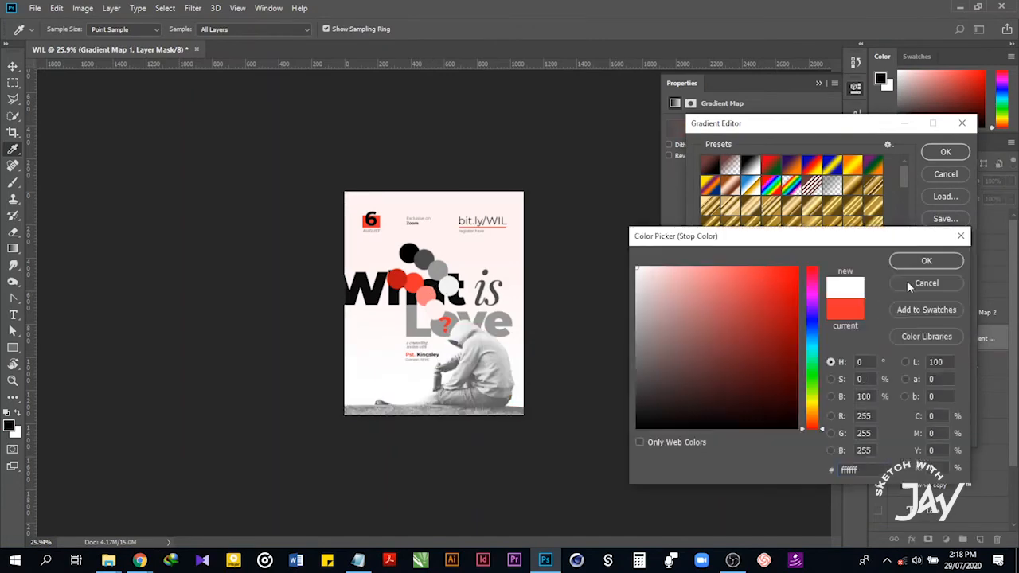
left_click(910, 284)
left_click(945, 174)
Open Gradient Map 1's gradient for editing and recolor its end stop to salmon, #ff8080.
left_click(922, 338)
left_click(720, 131)
left_click(958, 361)
double_click(958, 360)
type("ff8080")
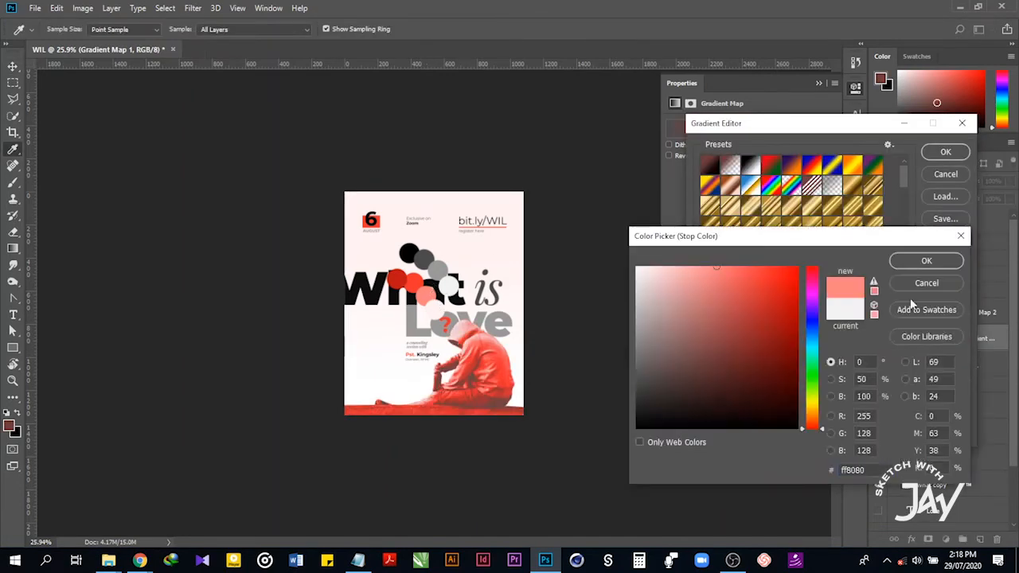
left_click(919, 261)
double_click(702, 360)
left_click(924, 261)
Recolor Gradient Map 1's middle stop to the palette's medium gray and its end stop to the palest pink.
double_click(853, 361)
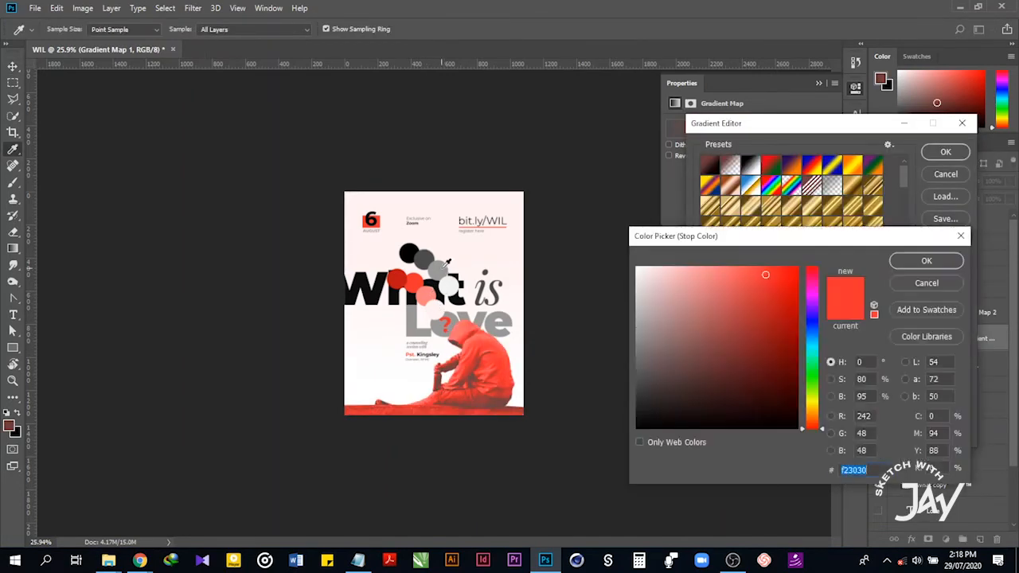
left_click(440, 269)
left_click(449, 286)
left_click(439, 270)
left_click(946, 262)
double_click(958, 361)
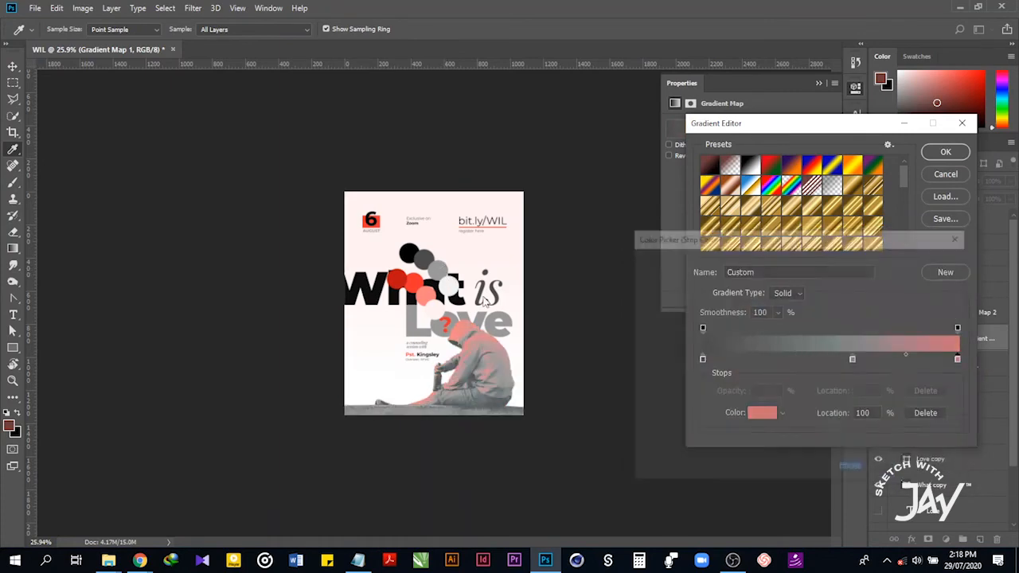
left_click(435, 306)
left_click(919, 263)
Move the gradient's dark start stop to 7% and recolor it to near-black, #1a1a1a, at 10% brightness.
left_click_drag(702, 360, 722, 361)
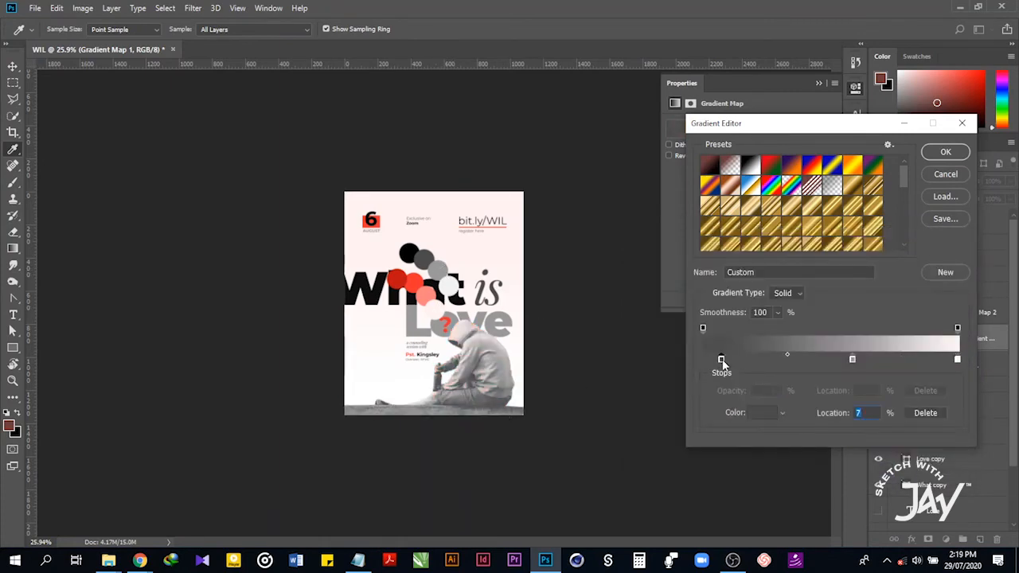
double_click(722, 361)
left_click(410, 254)
double_click(864, 397)
type("5")
key("BackSpace")
type("1")
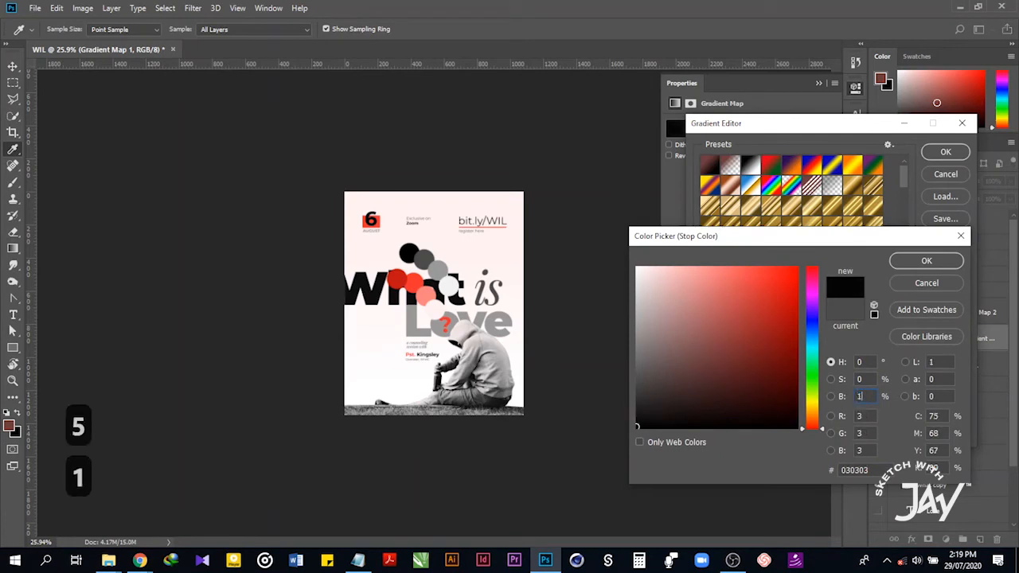
type("0")
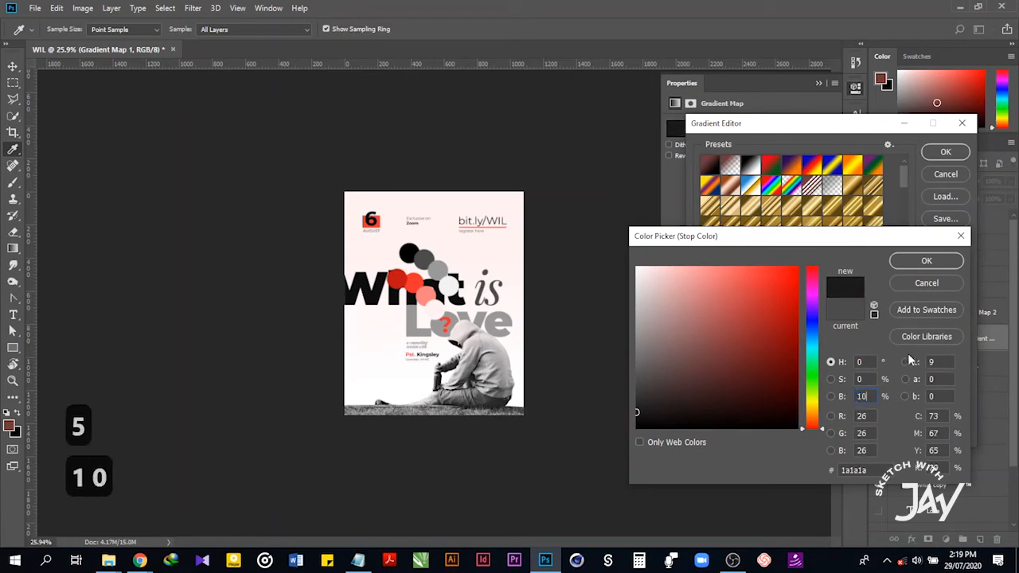
left_click(930, 266)
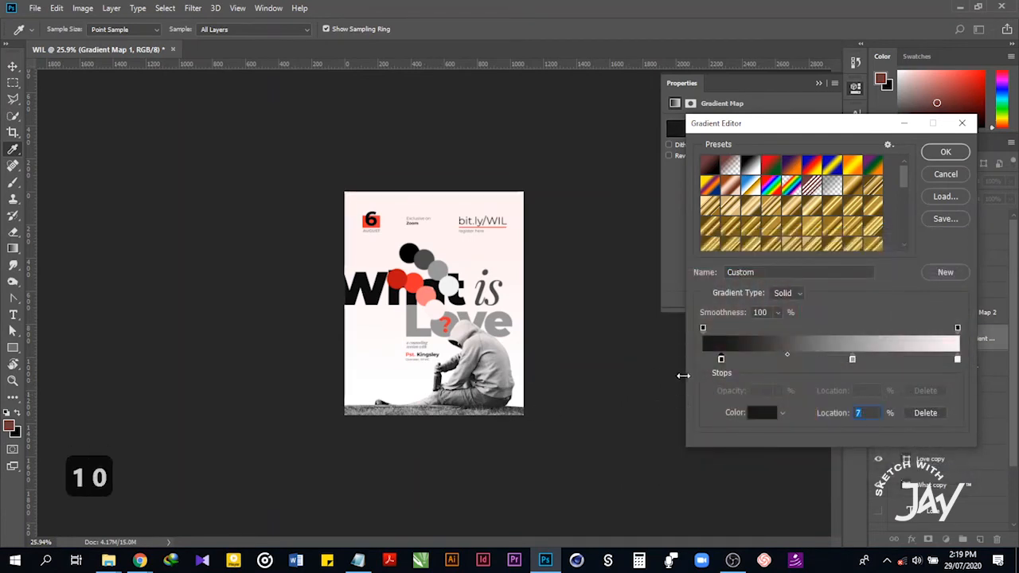
Shift the gradient's middle stop slightly toward the dark end and the light end stop to 93%, and apply the edited gradient map.
mouse_move(722, 360)
left_mouse_down()
mouse_move(741, 360)
mouse_move(721, 360)
left_mouse_up()
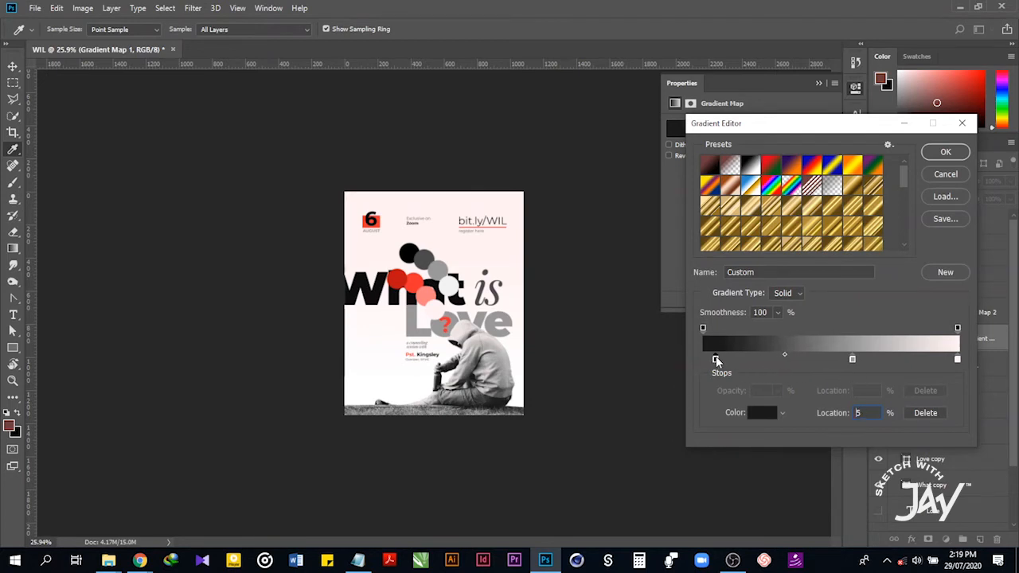
left_click_drag(852, 359, 840, 360)
left_click_drag(958, 359, 943, 360)
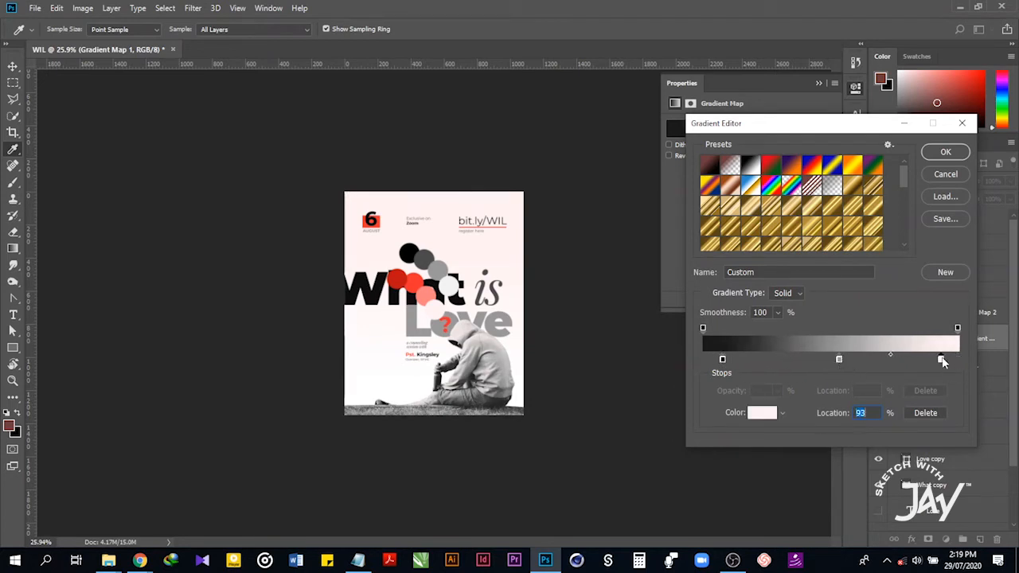
left_click(946, 154)
Inspect the recolored flyer up close and review the design checklist in the Notepad notes.
scroll(529, 403, "up", 6)
scroll(557, 408, "down", 2)
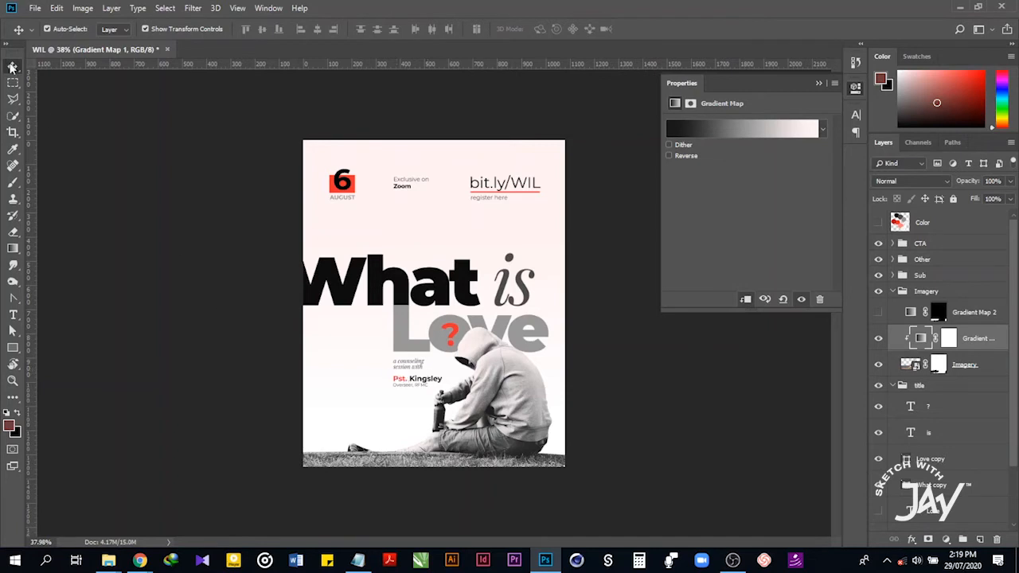
left_click(358, 561)
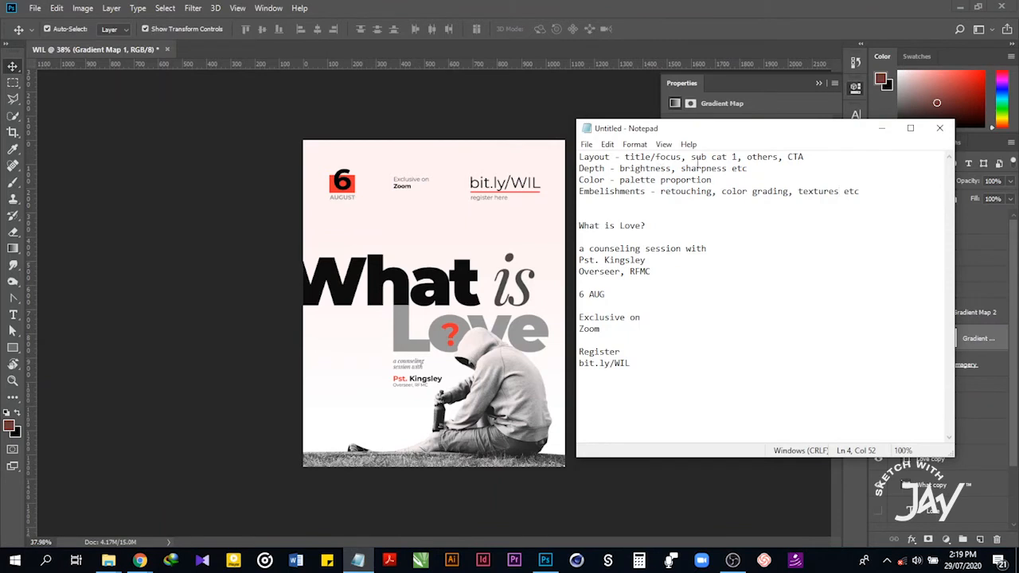
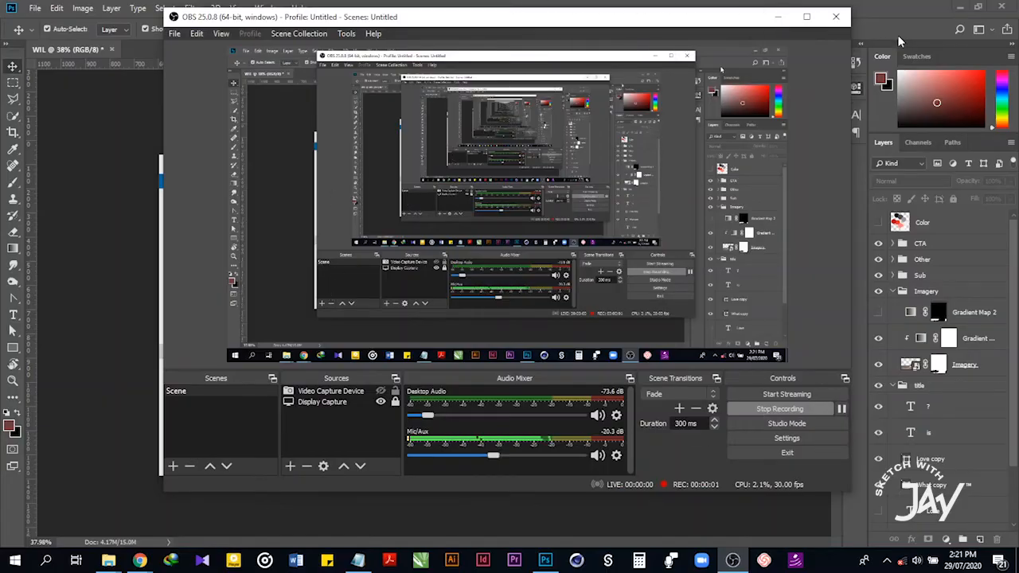
Preview the photo man-in-gray-shit-sitting-on-rock-boulder-694458.jpg from the Assets folder in File Explorer.
left_click(898, 19)
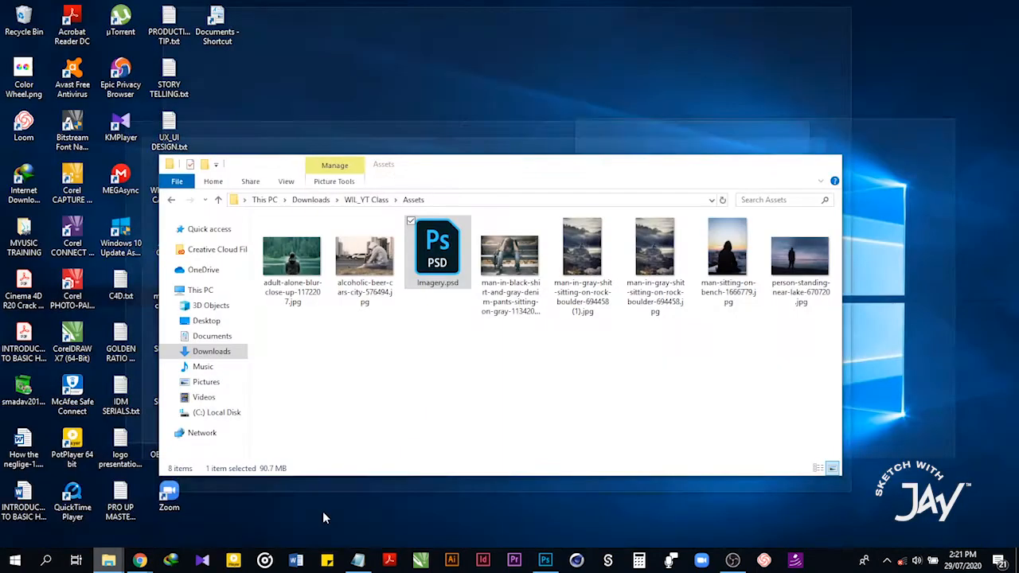
left_click(326, 517)
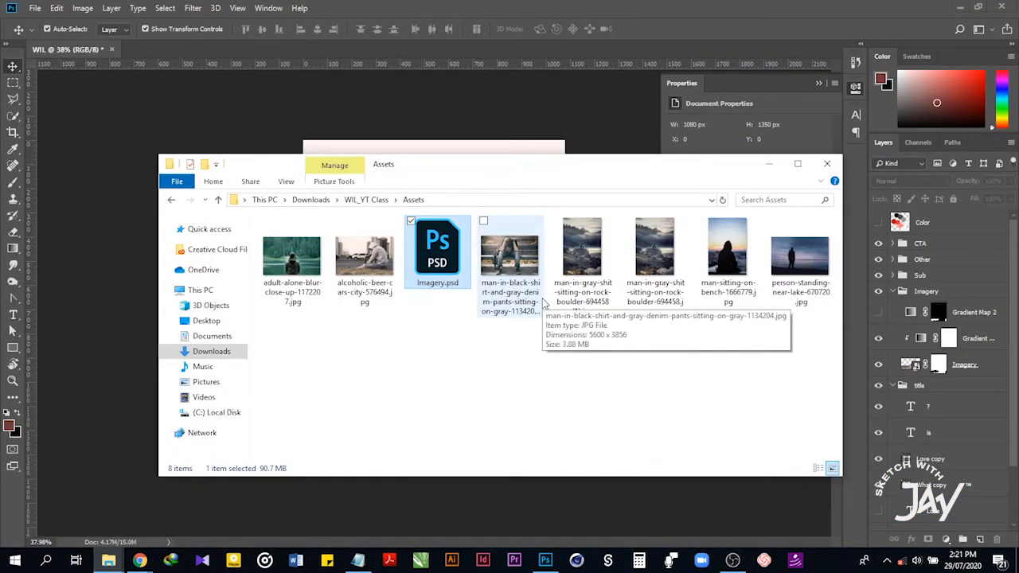
left_click(651, 259)
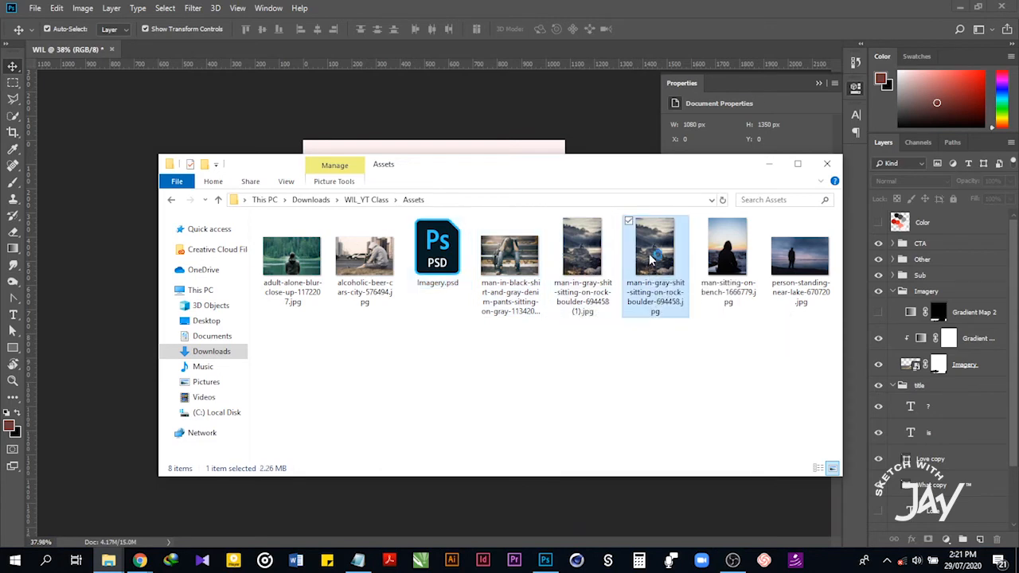
double_click(651, 259)
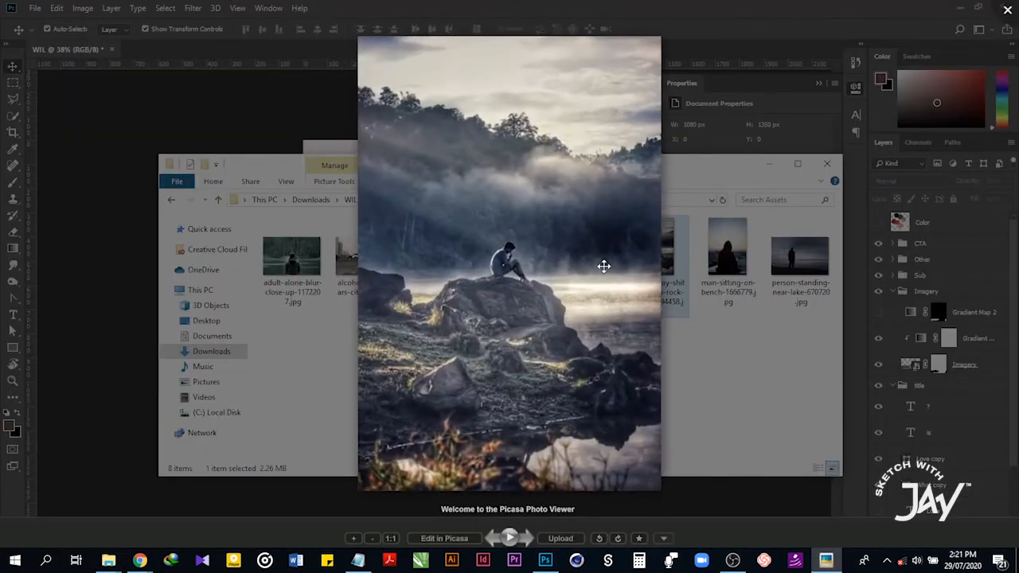
left_click(1010, 11)
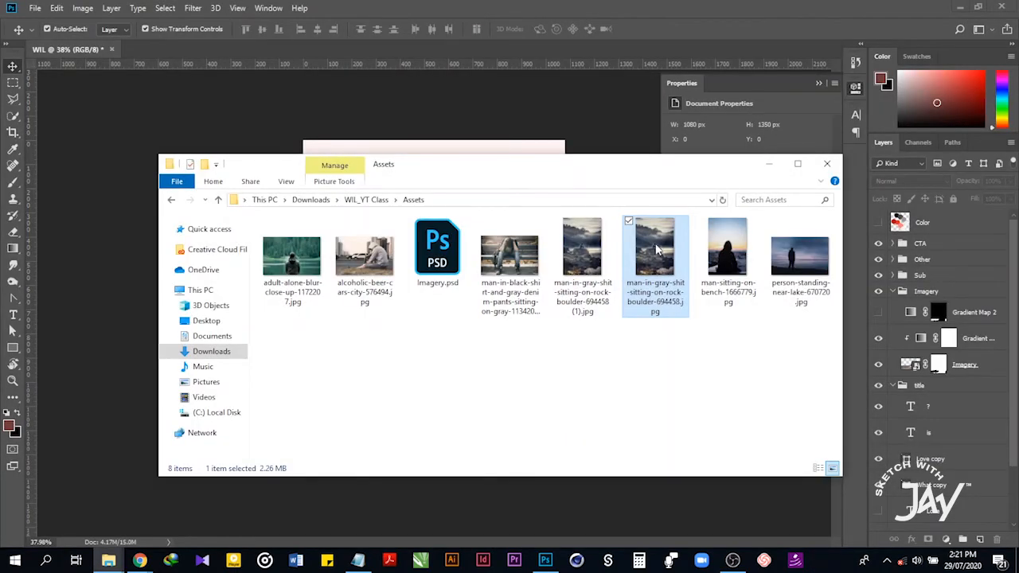
Place the man-in-gray-shit-sitting-on-rock-boulder-694458.jpg photo in the Photoshop flyer, scaled to 32.20% to cover the canvas.
left_click(577, 128)
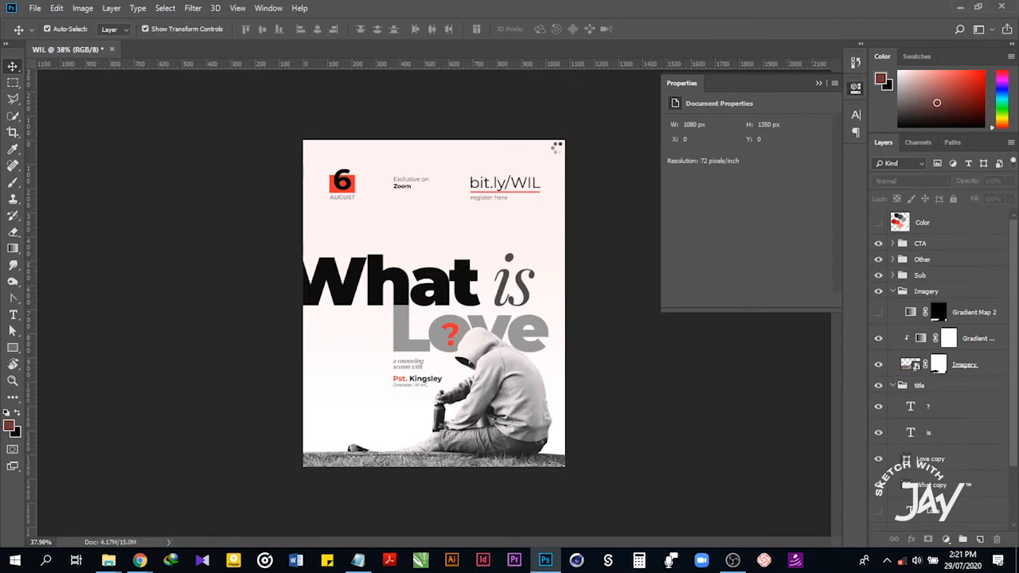
left_click_drag(543, 137, 579, 106)
key("Return")
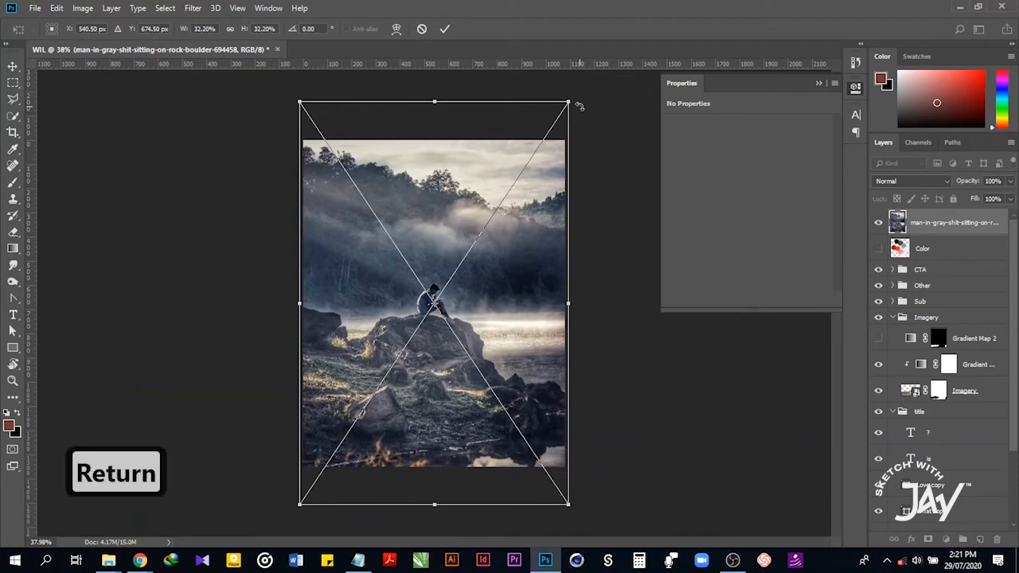
Move the landscape photo layer below the title group, directly above Color Fill 1.
key("ctrl+shift+bracketleft")
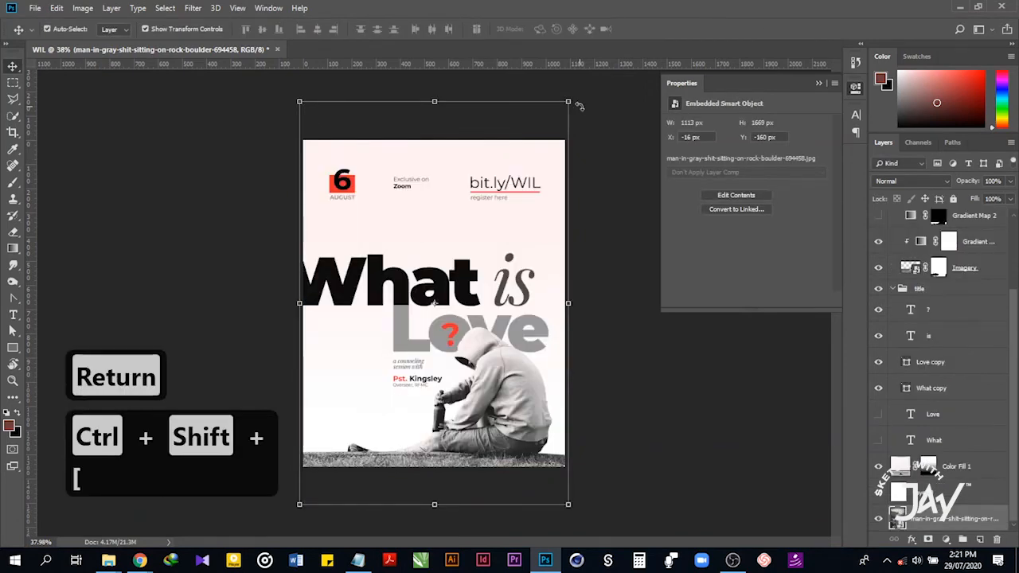
left_click_drag(962, 513, 936, 454)
left_click(892, 289)
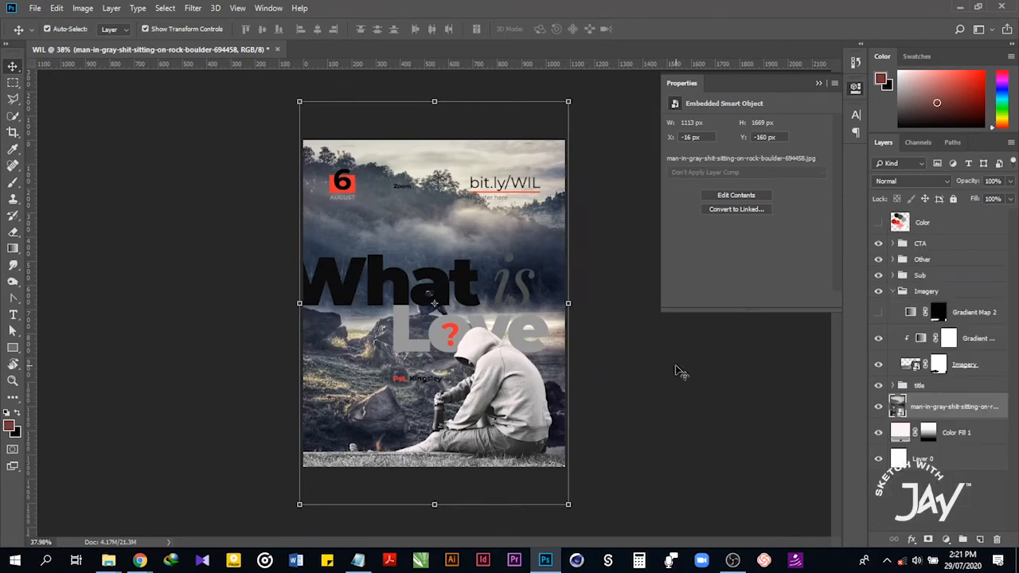
Rasterize the landscape photo layer and set its blend mode to Luminosity.
right_click(955, 408)
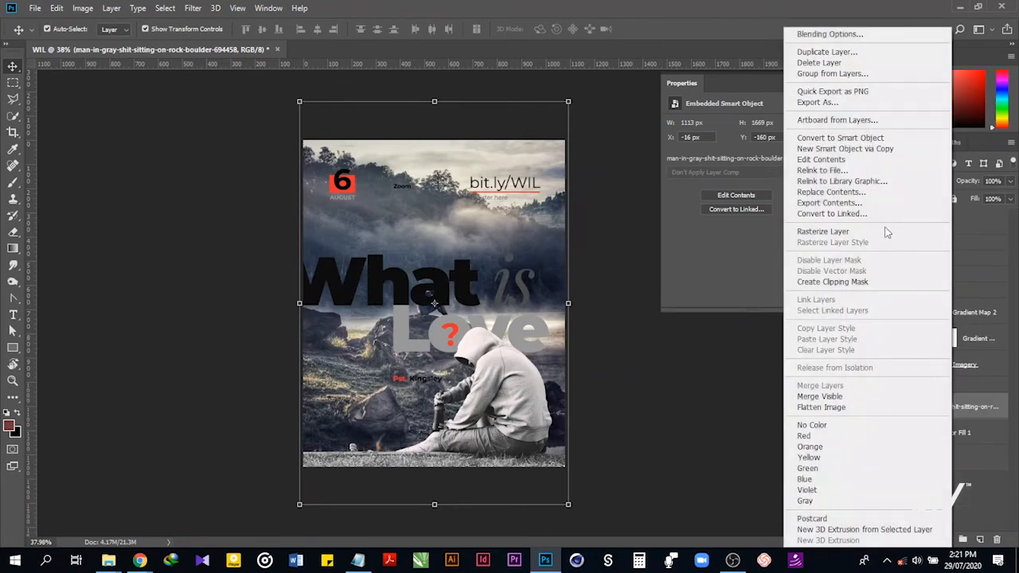
left_click(886, 233)
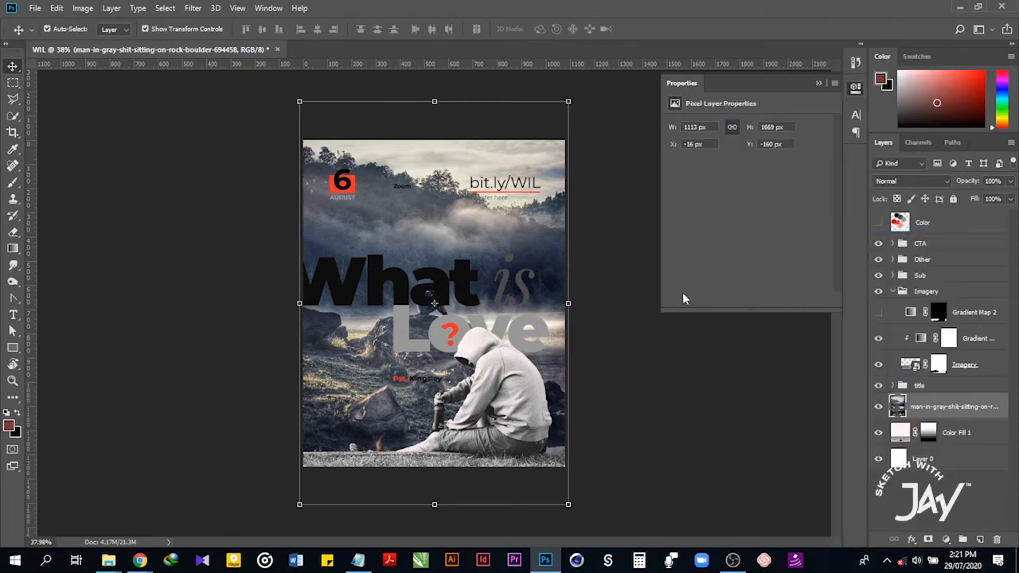
left_click(910, 181)
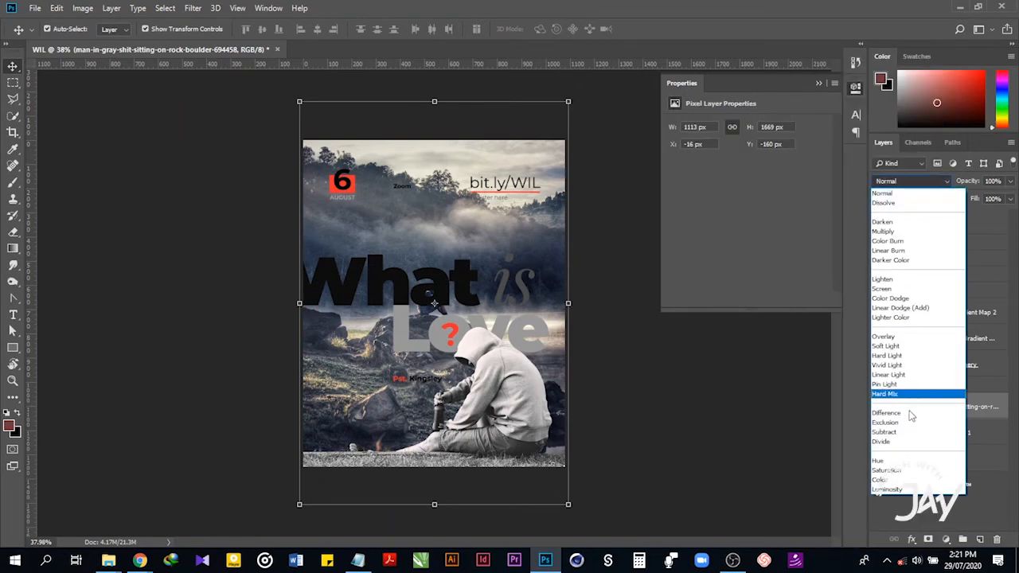
left_click(887, 489)
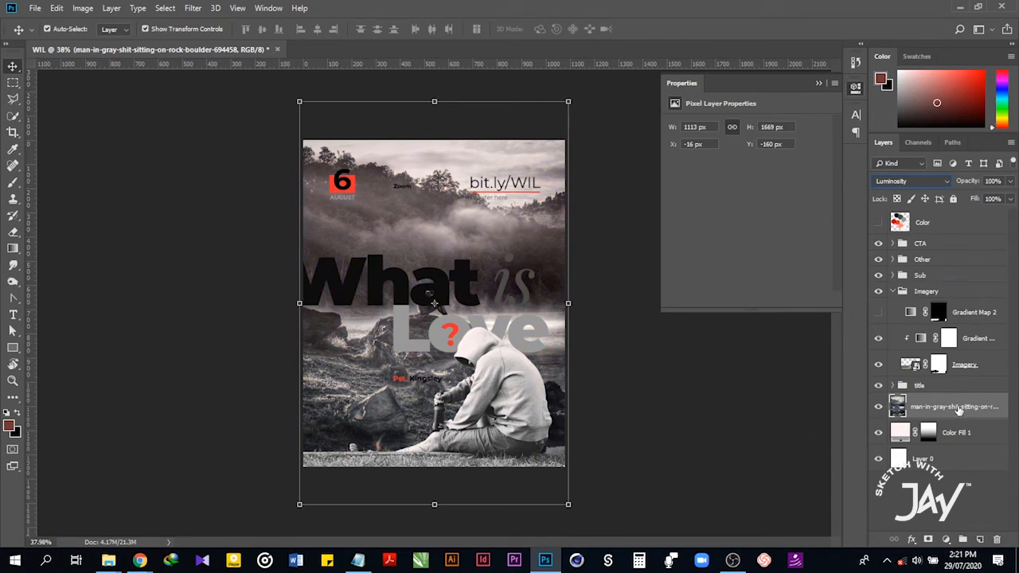
Add a Levels adjustment above the landscape photo with input black 138, input white 234 and output black 236.
left_click(947, 540)
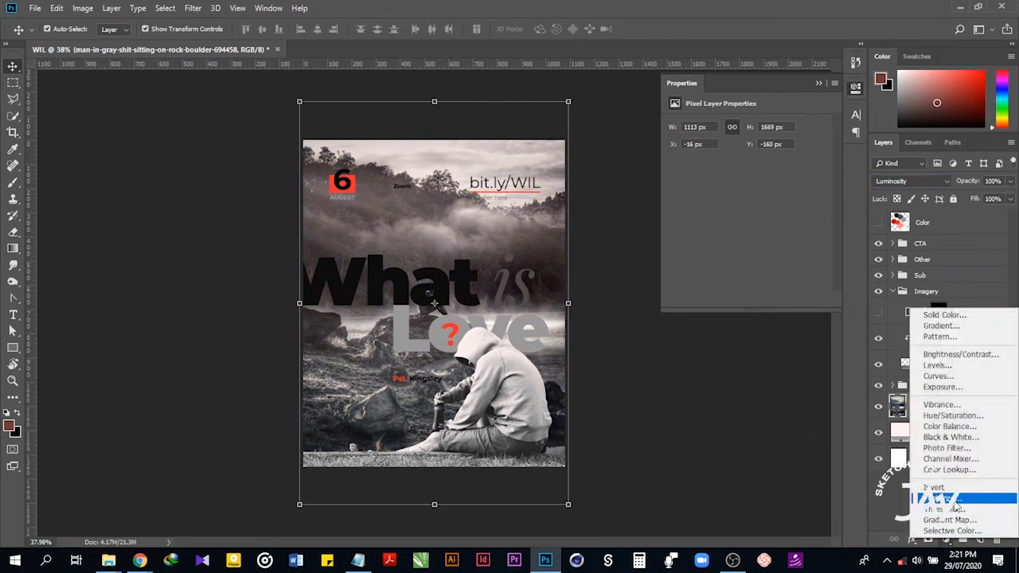
left_click(954, 369)
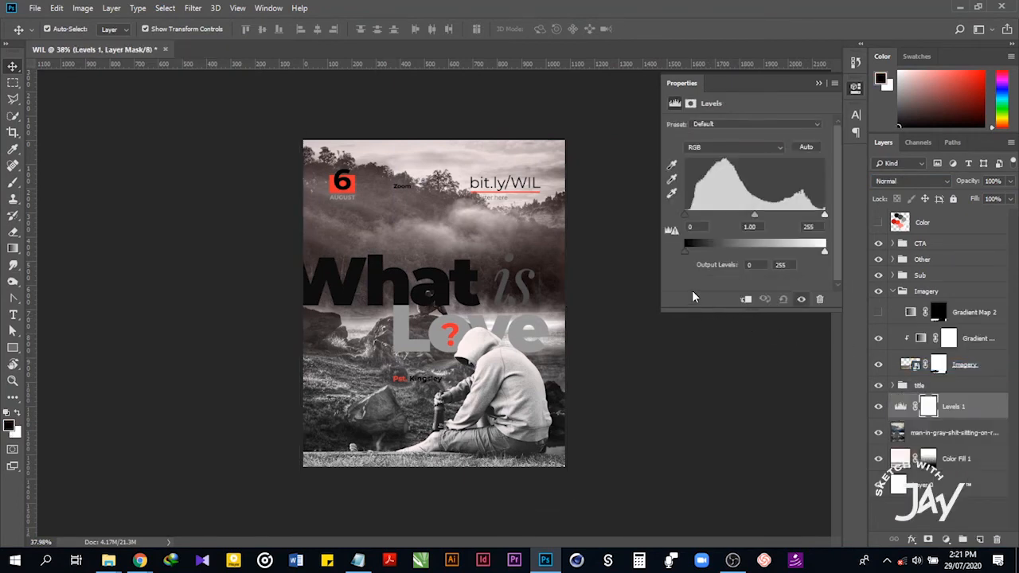
left_click_drag(684, 248, 807, 254)
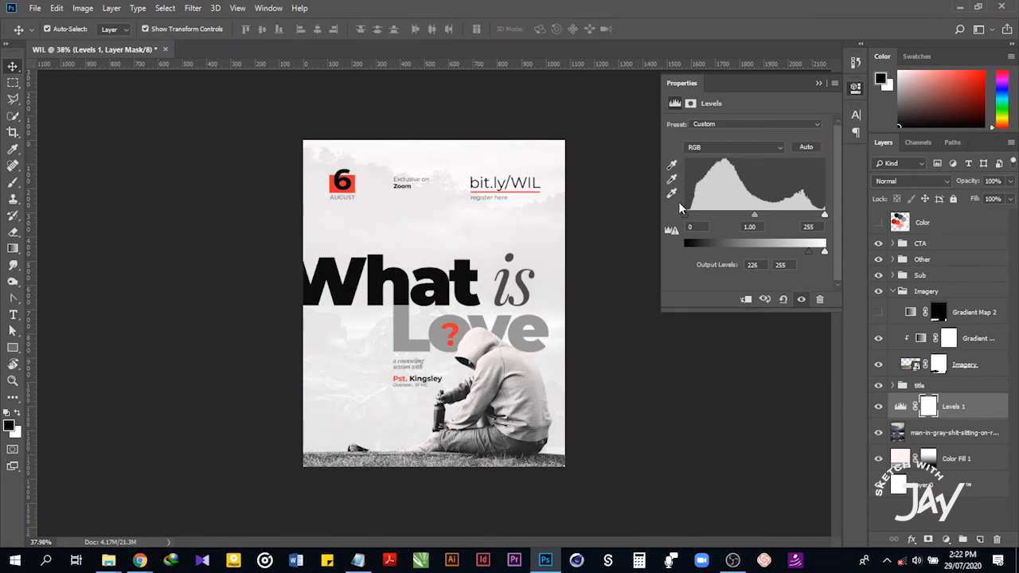
left_click_drag(689, 218, 761, 223)
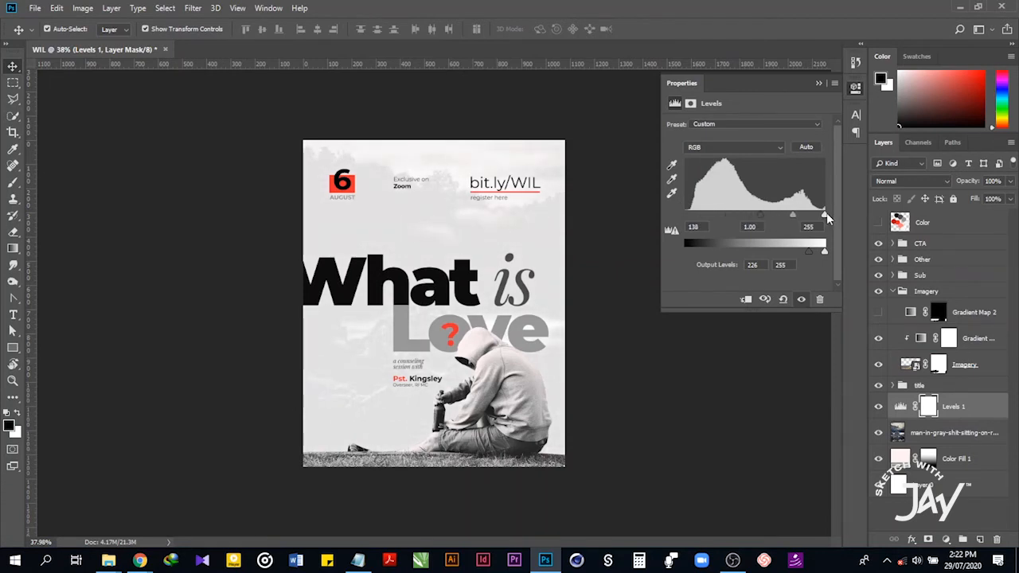
left_click_drag(827, 213, 813, 214)
left_click_drag(812, 254, 821, 255)
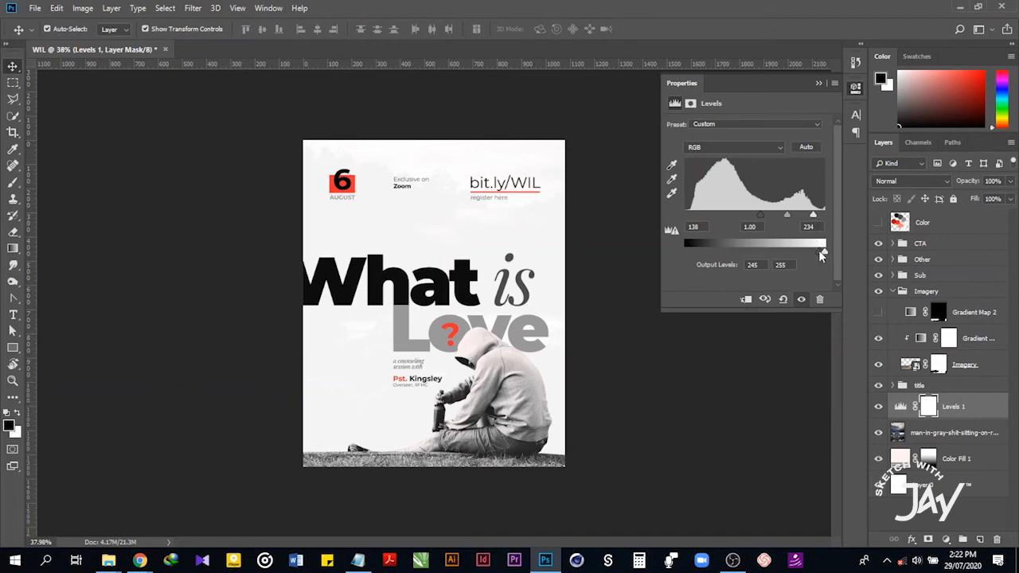
left_click_drag(820, 253, 815, 254)
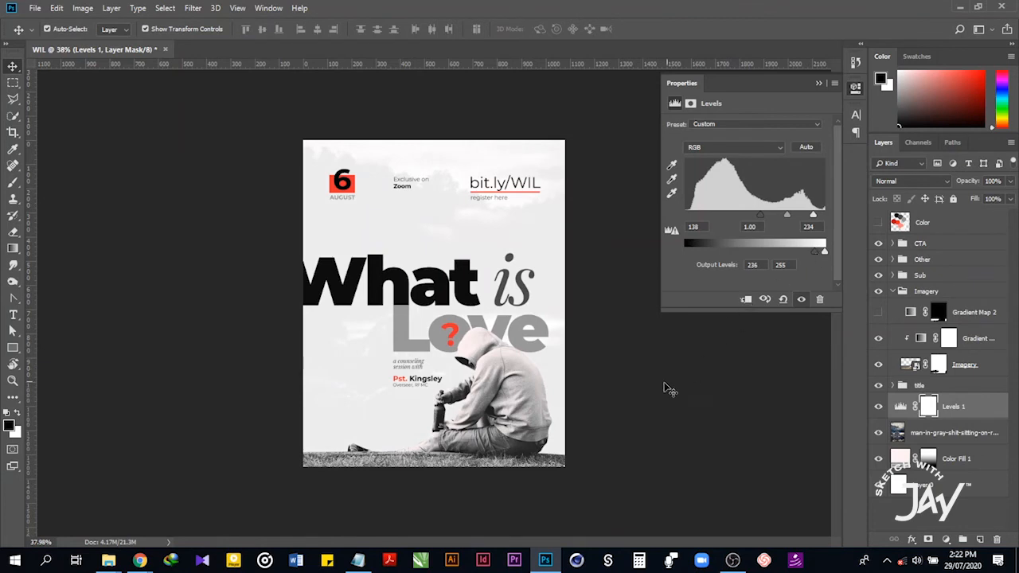
left_click(666, 386)
scroll(451, 342, "down", 3)
scroll(450, 344, "up", 4)
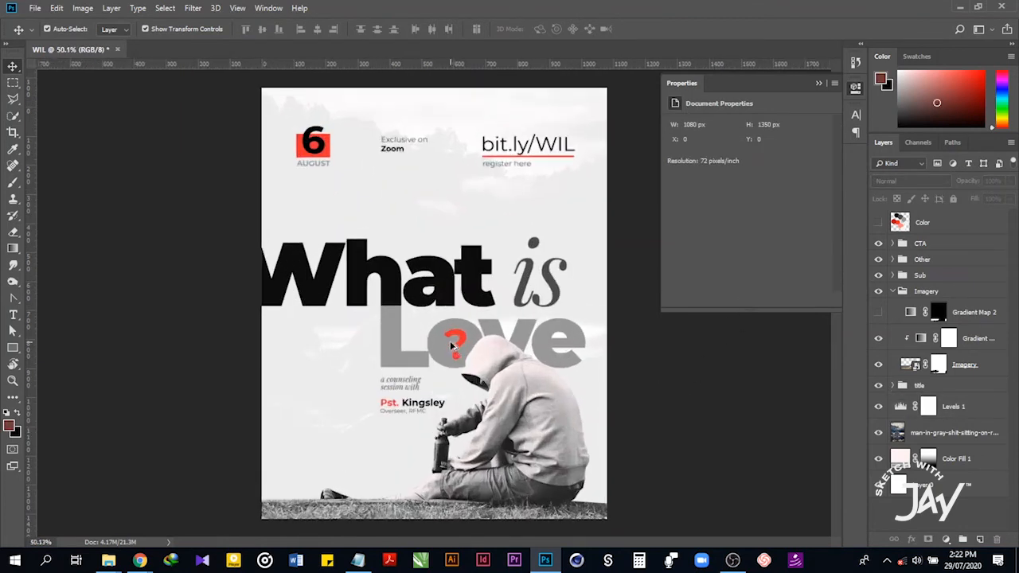
Duplicate the landscape photo layer, clip Levels 1 to the copy and move the original above Levels 1.
left_click(960, 434)
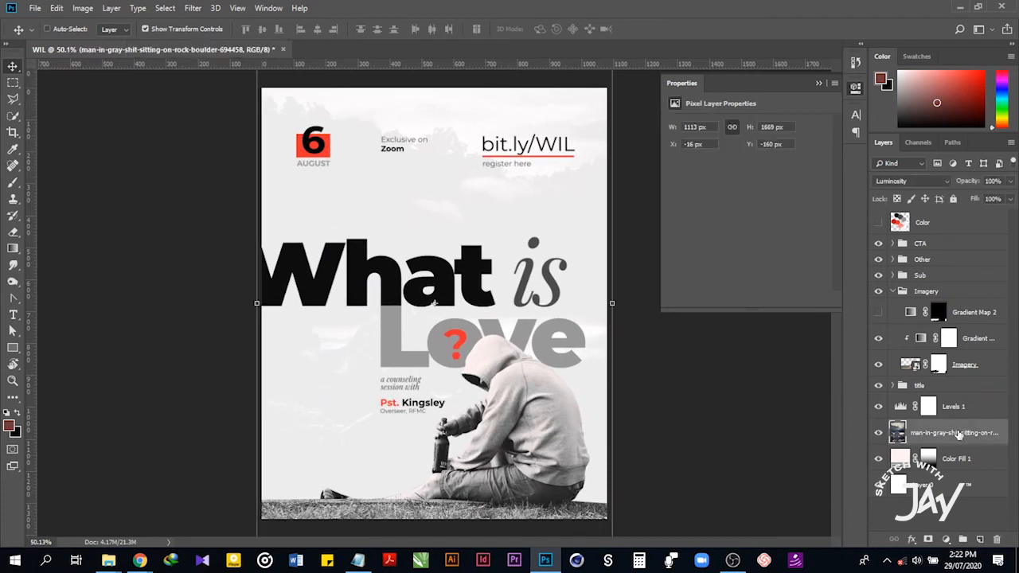
key("ctrl+j")
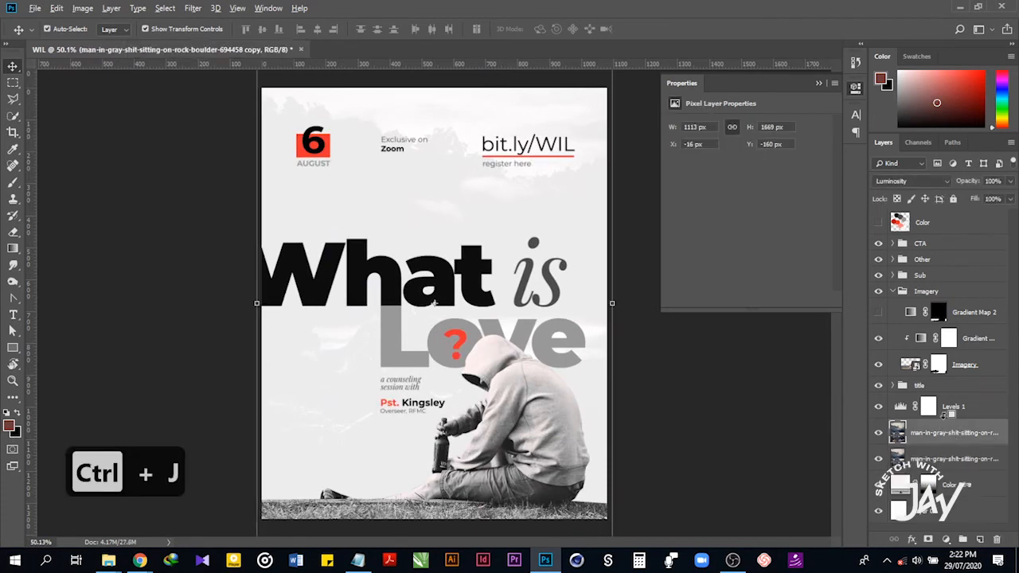
left_click(944, 415, "alt")
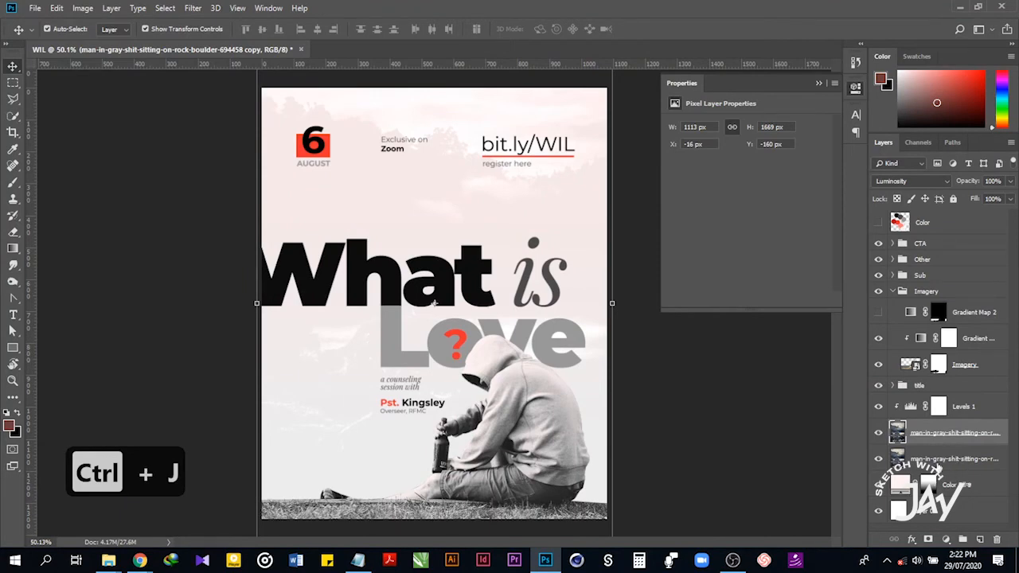
left_click_drag(940, 438, 946, 389)
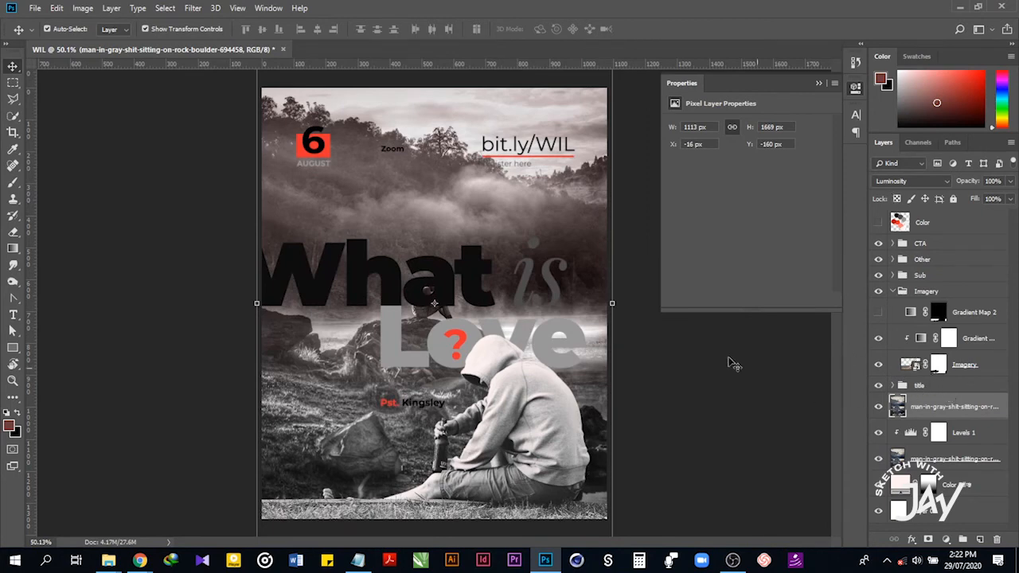
Apply a Motion Blur to the upper landscape photo with an angle of 0° and a distance of 600 pixels.
left_click(192, 8)
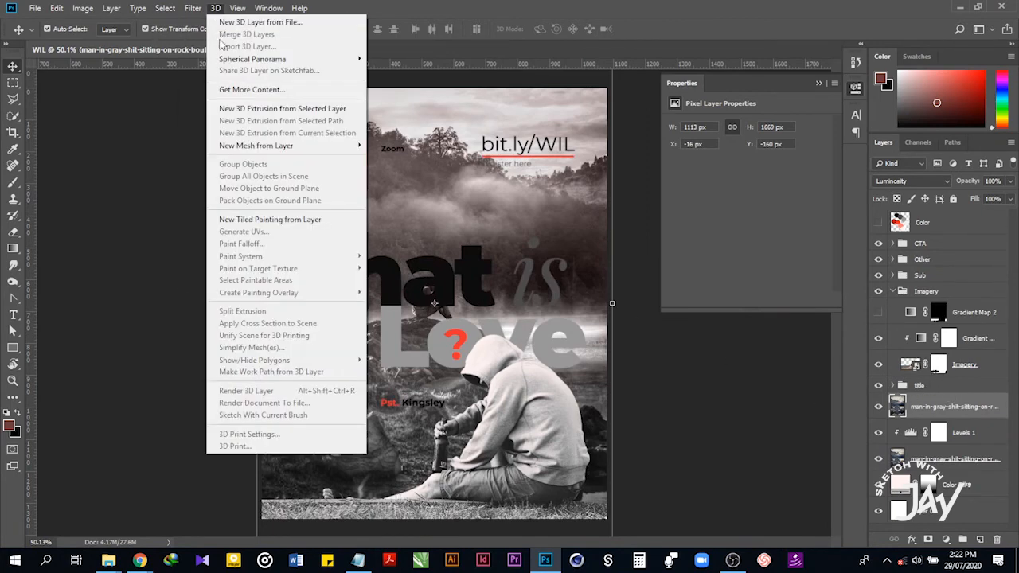
mouse_move(272, 156)
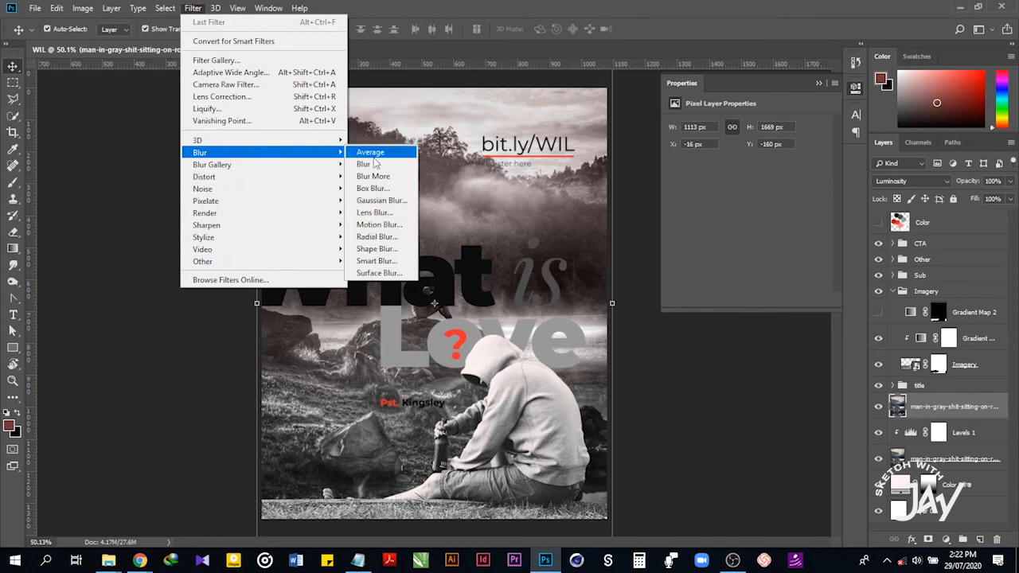
left_click(379, 225)
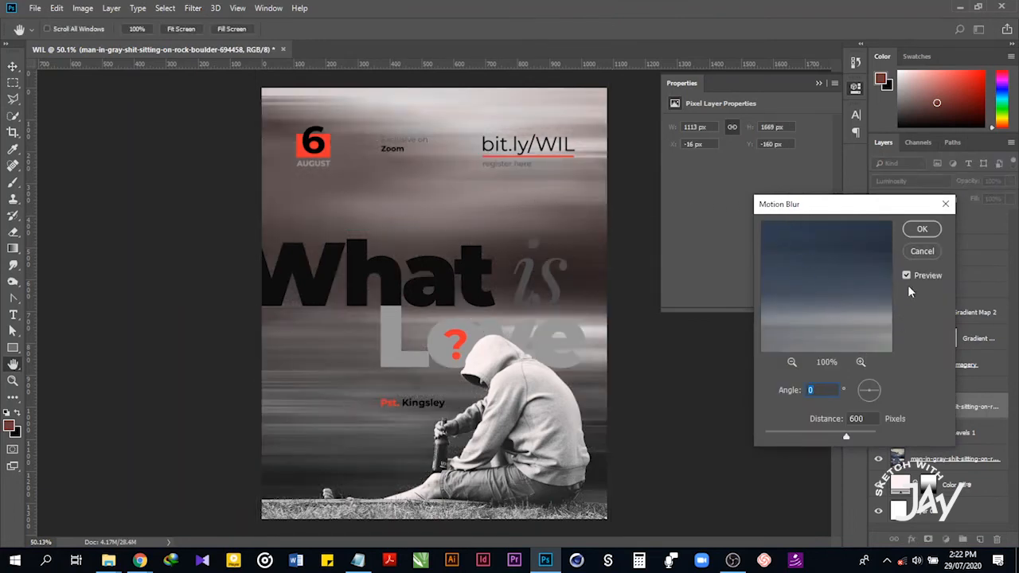
left_click(922, 229)
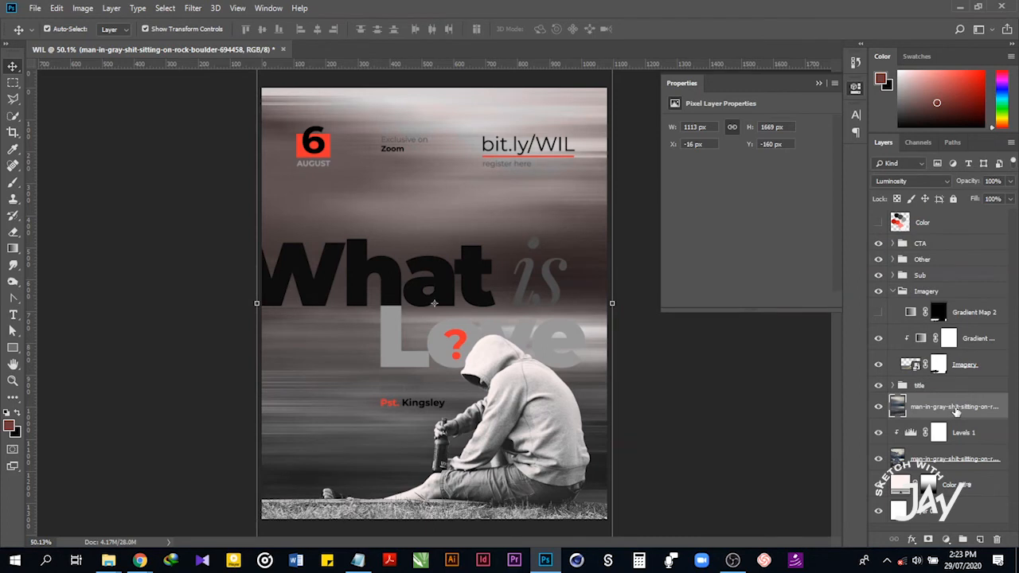
Place the blurred photo beneath Levels 1 as its clipping base and hide the unblurred photo.
left_click_drag(958, 411, 955, 440)
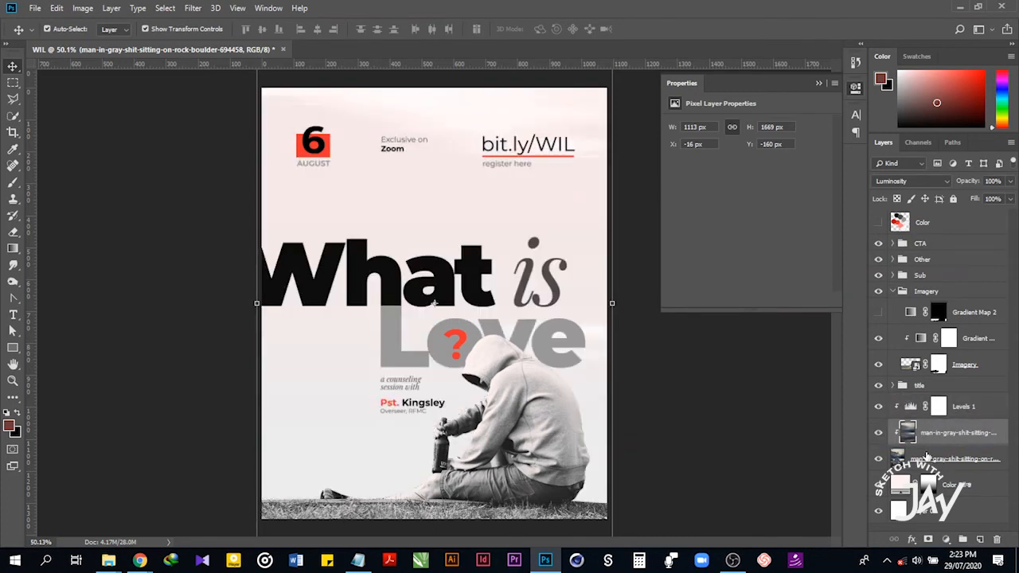
left_click(879, 459)
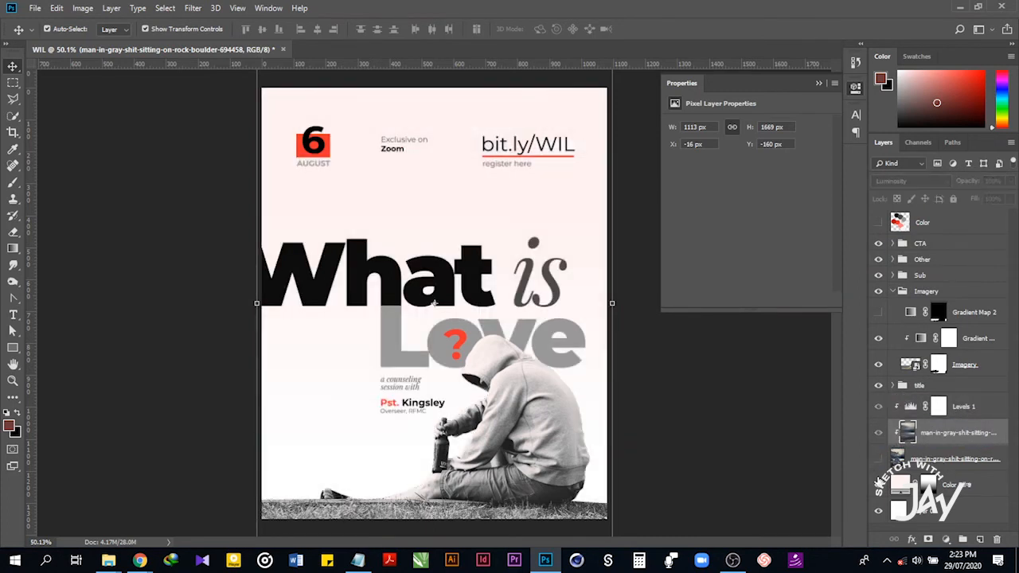
left_click(928, 441, "alt")
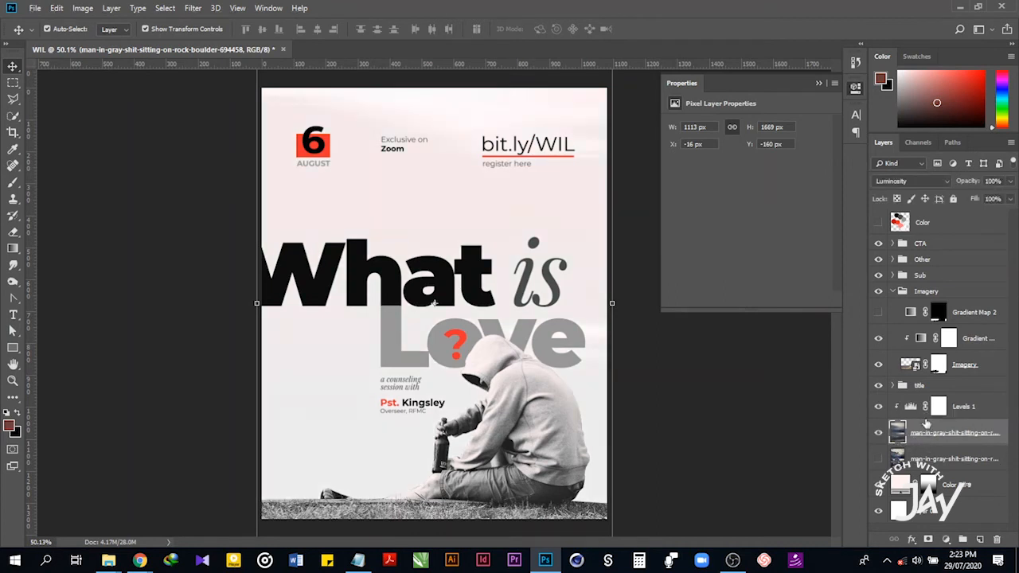
left_click(928, 436, "ctrl")
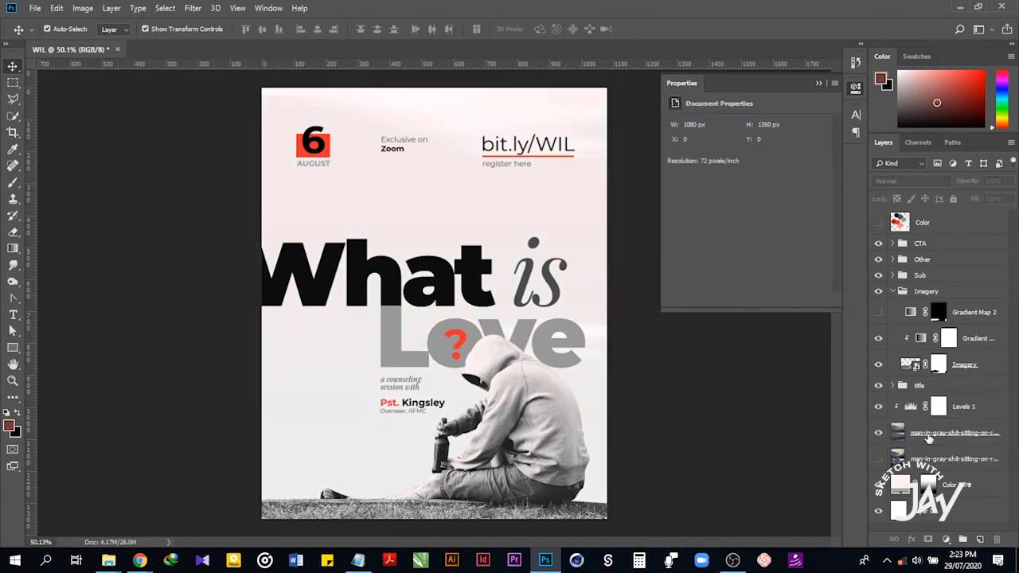
Set the Levels 1 output black to 212 and the input white to 221.
left_click(958, 408)
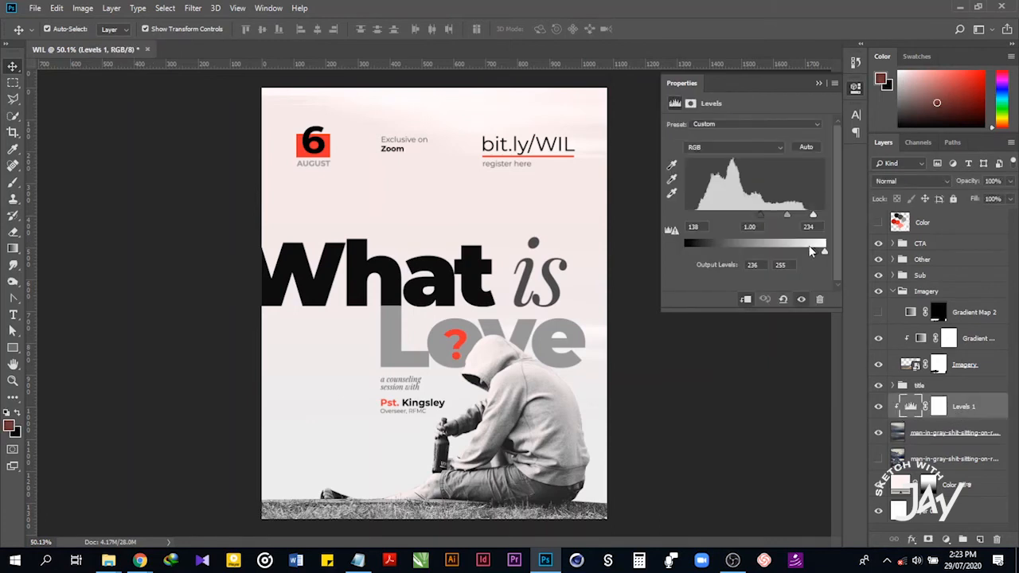
mouse_move(814, 253)
left_mouse_down()
mouse_move(801, 257)
mouse_move(821, 253)
left_mouse_up()
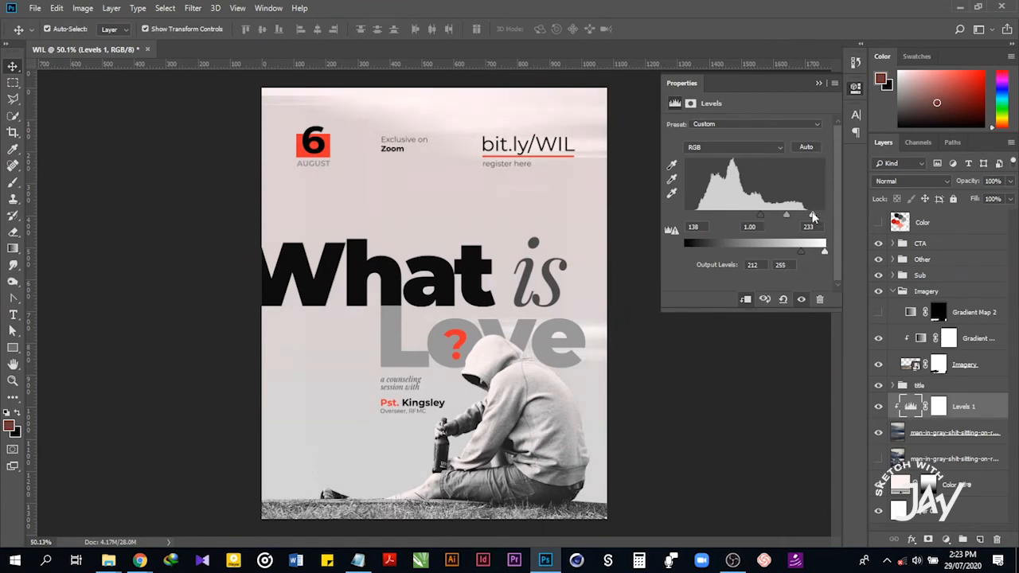
left_click_drag(813, 216, 807, 217)
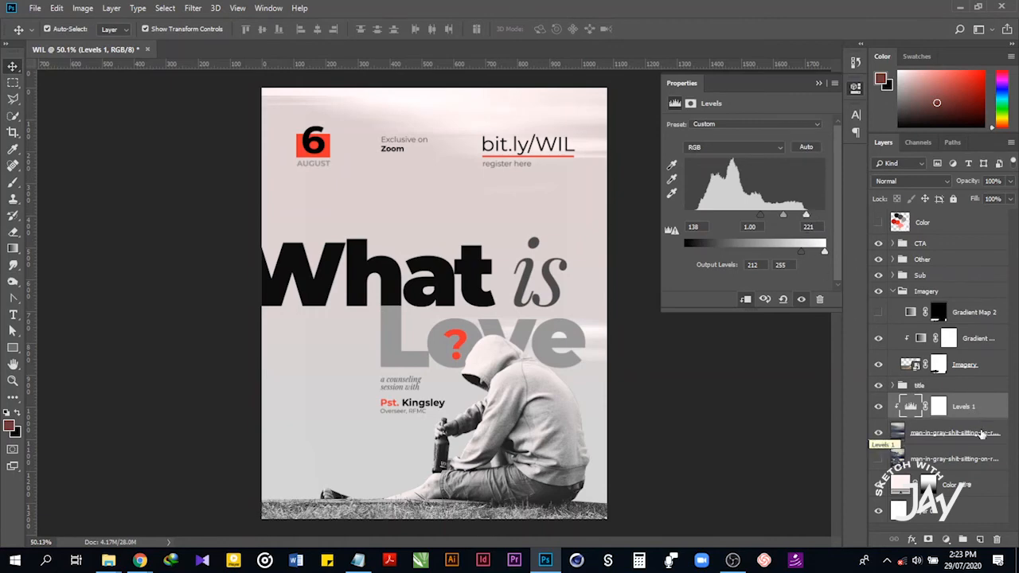
Delete the hidden unblurred landscape photo layer.
left_click(949, 431)
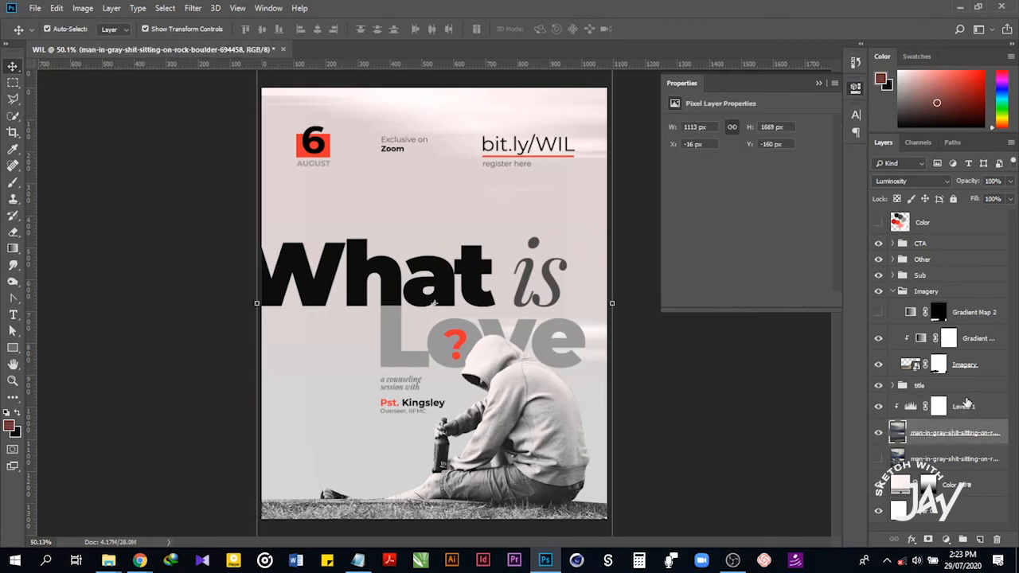
left_click(967, 405)
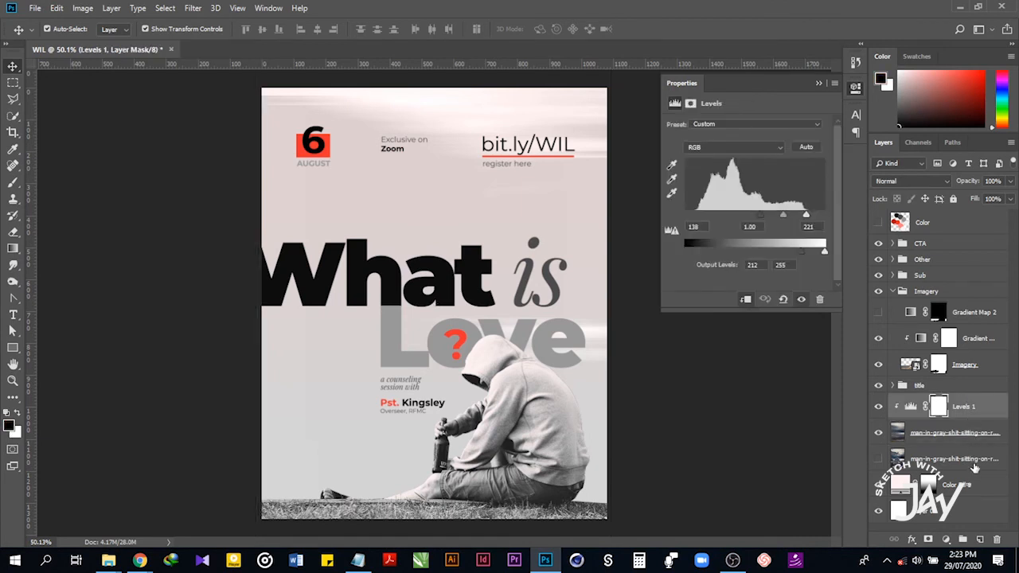
left_click(952, 469)
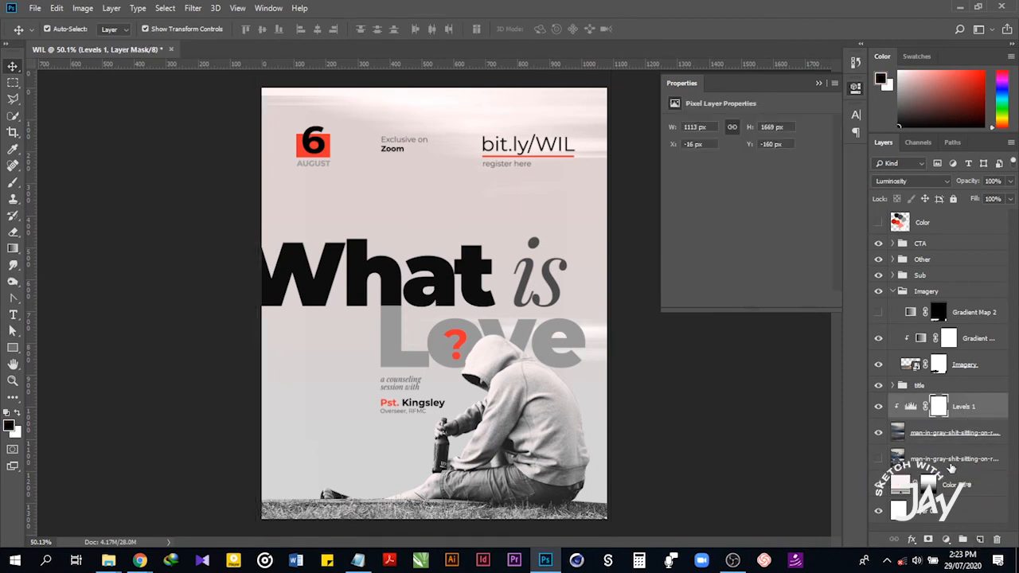
key("Delete")
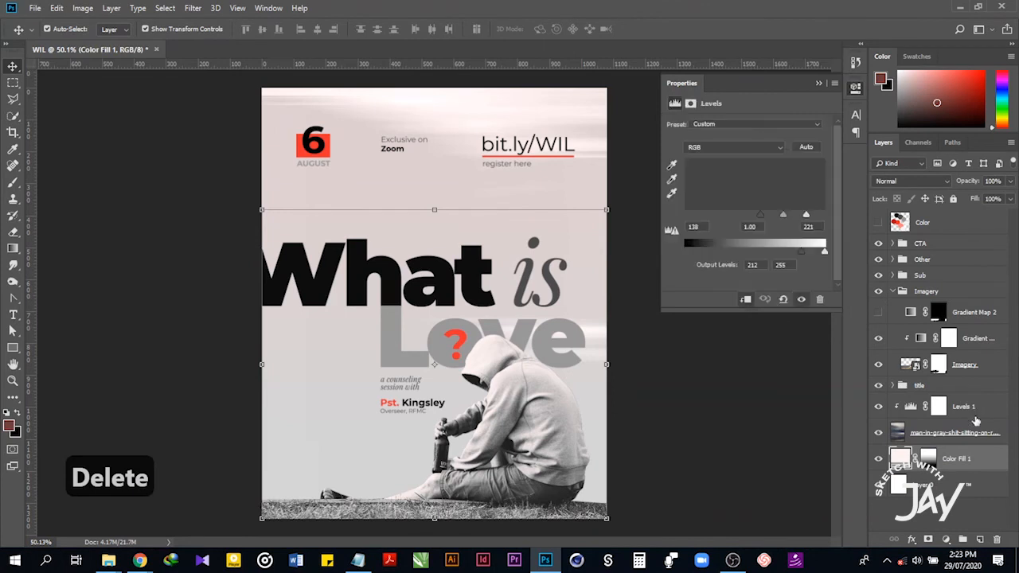
Add a new layer above Levels 1 and fill it with 50% Gray at 100% opacity.
left_click(975, 417)
left_click(980, 540)
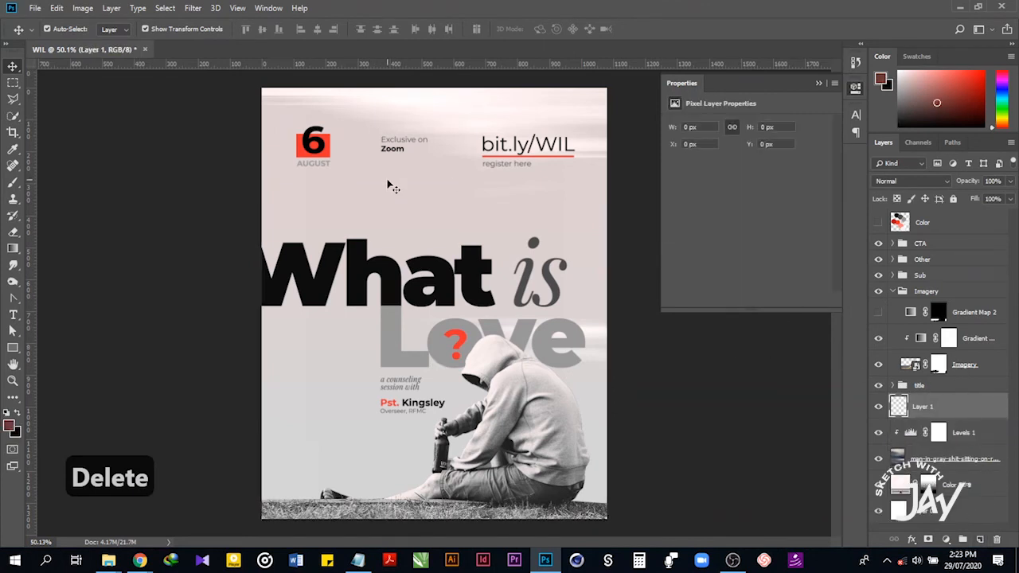
key("shift+BackSpace")
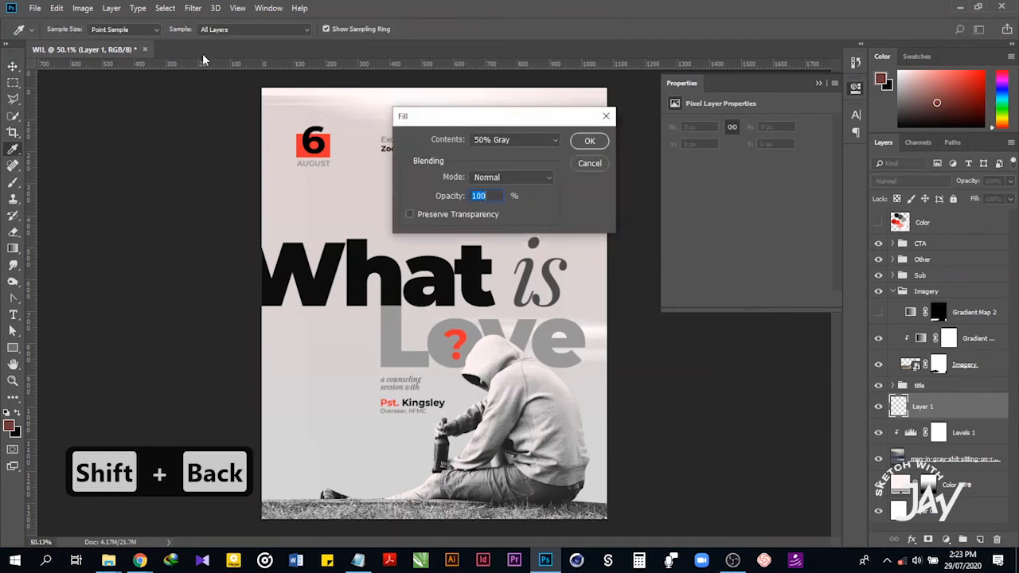
left_click(589, 142)
key("v")
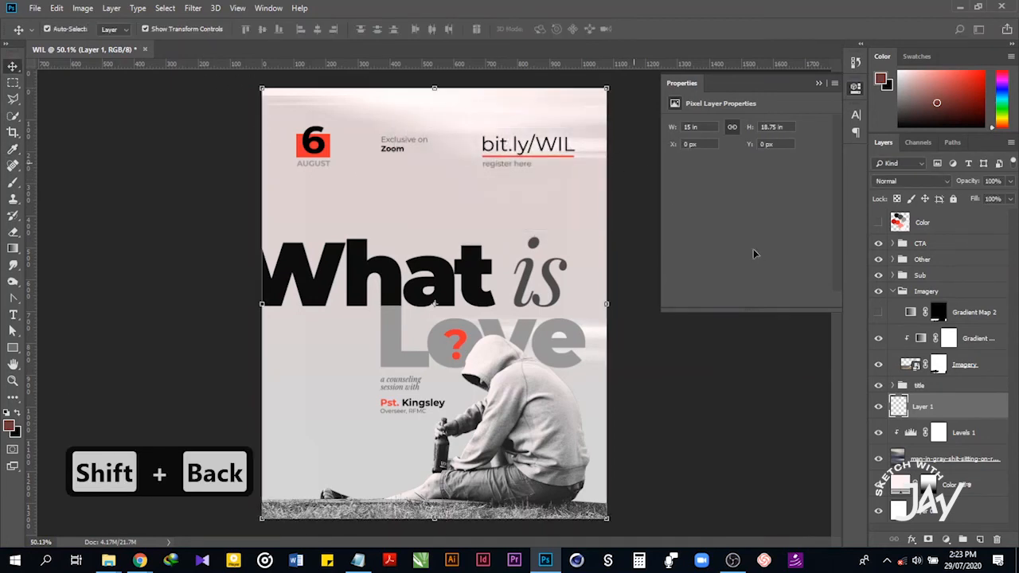
Set the 50% gray layer's blend mode to Overlay and add 69.25% monochromatic Gaussian noise to it.
left_click(896, 181)
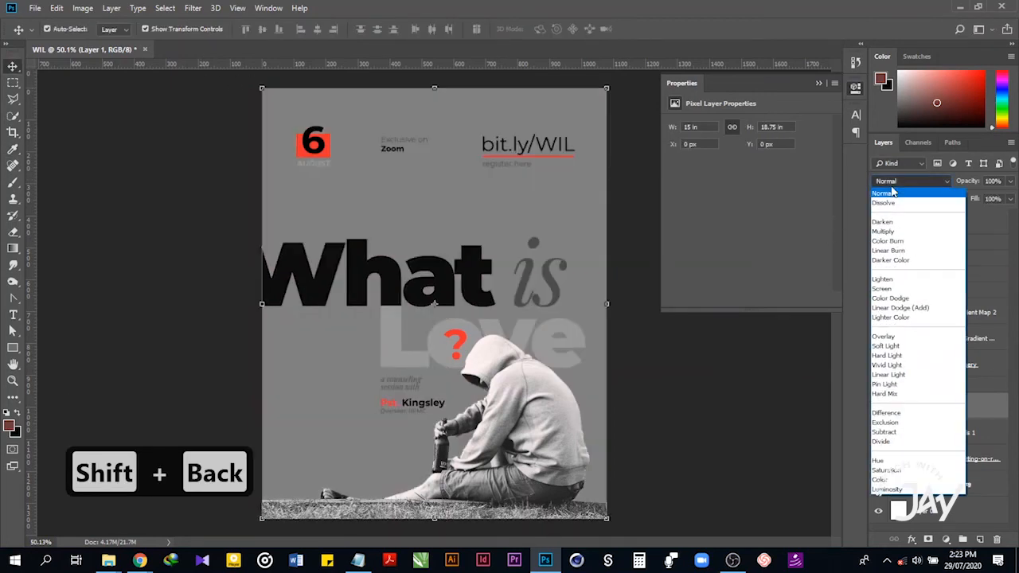
left_click(906, 337)
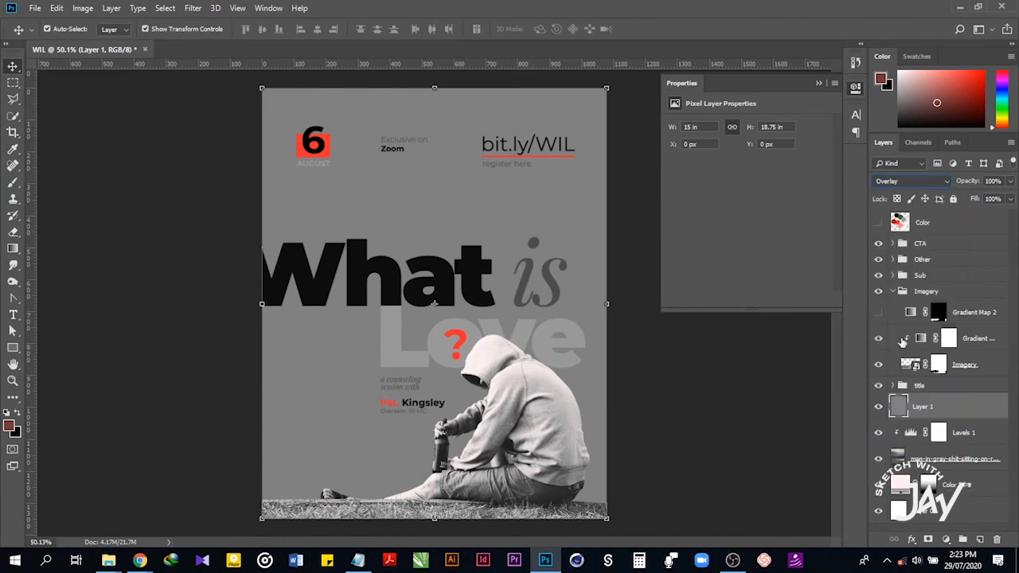
left_click(194, 9)
mouse_move(263, 190)
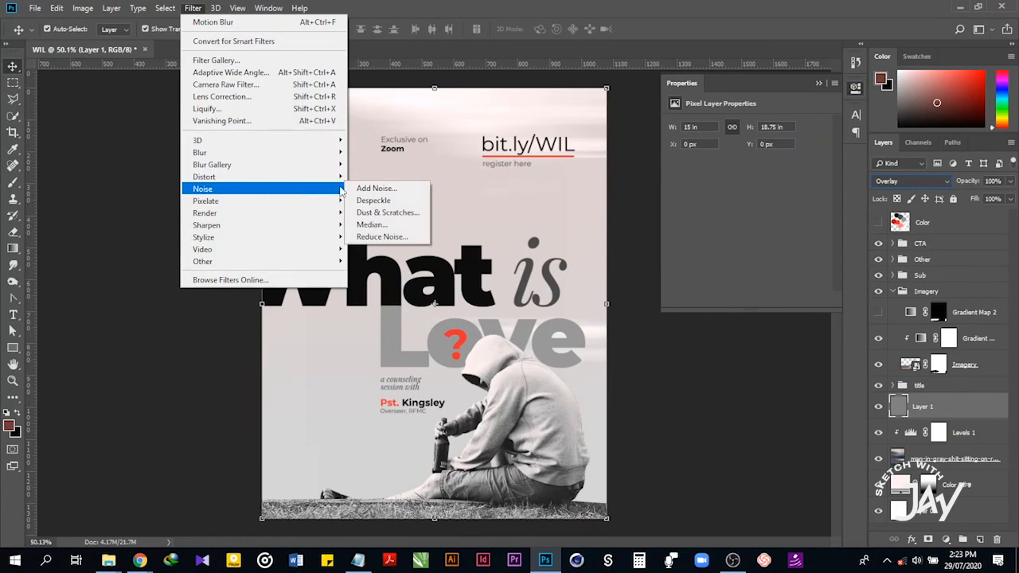
left_click(369, 189)
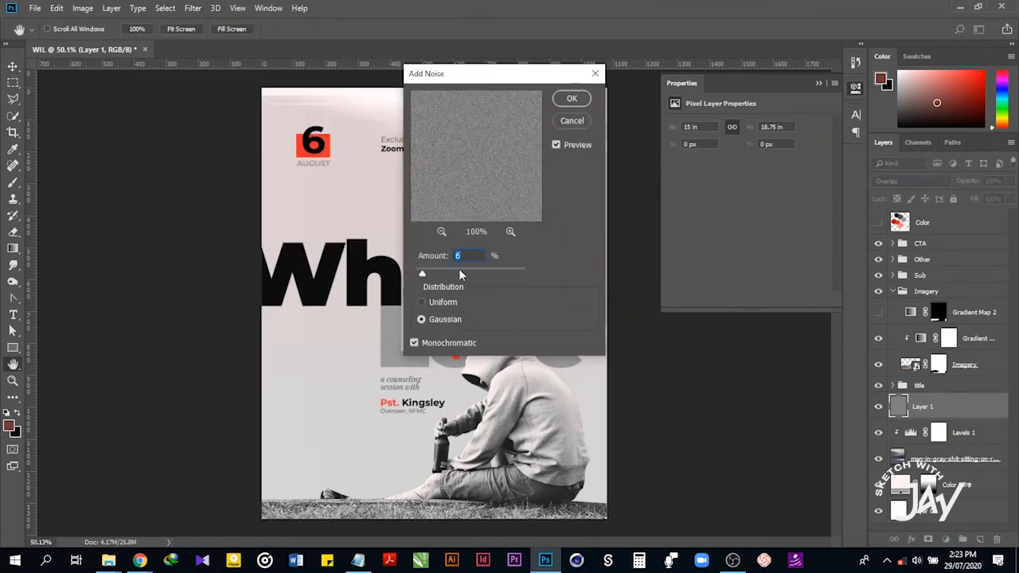
left_click_drag(460, 275, 473, 273)
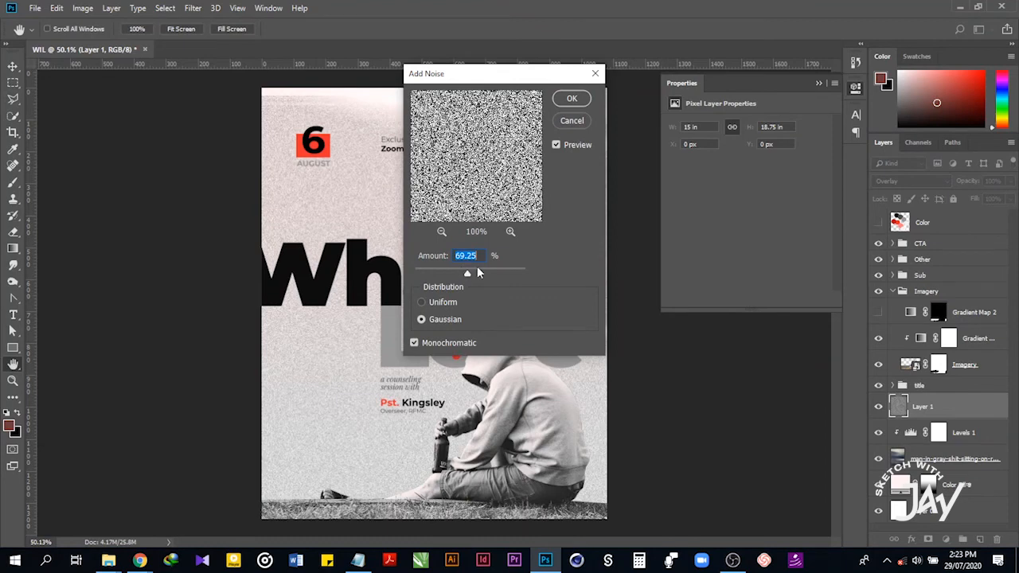
left_click(570, 100)
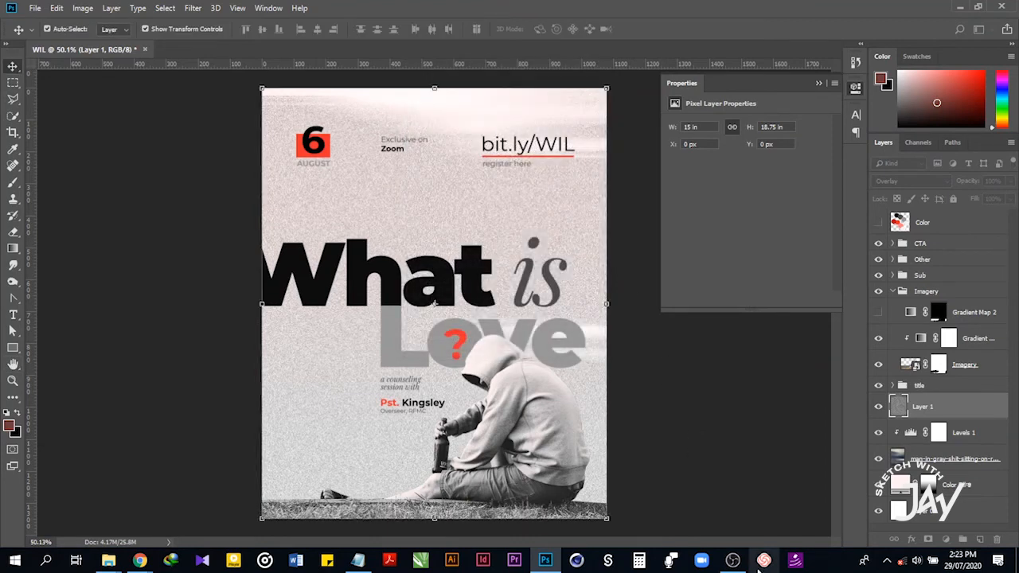
left_click(733, 561)
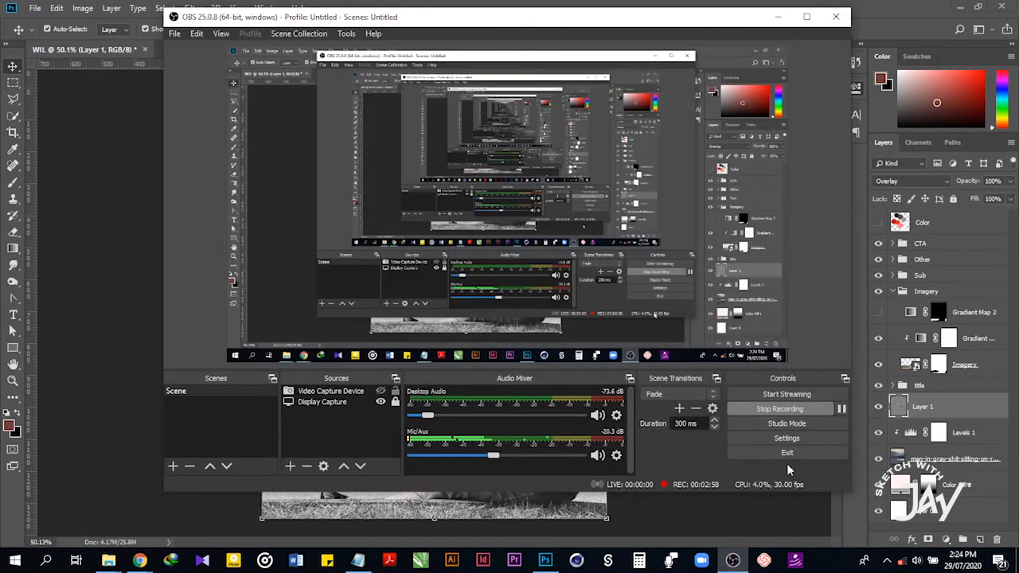
left_click(841, 408)
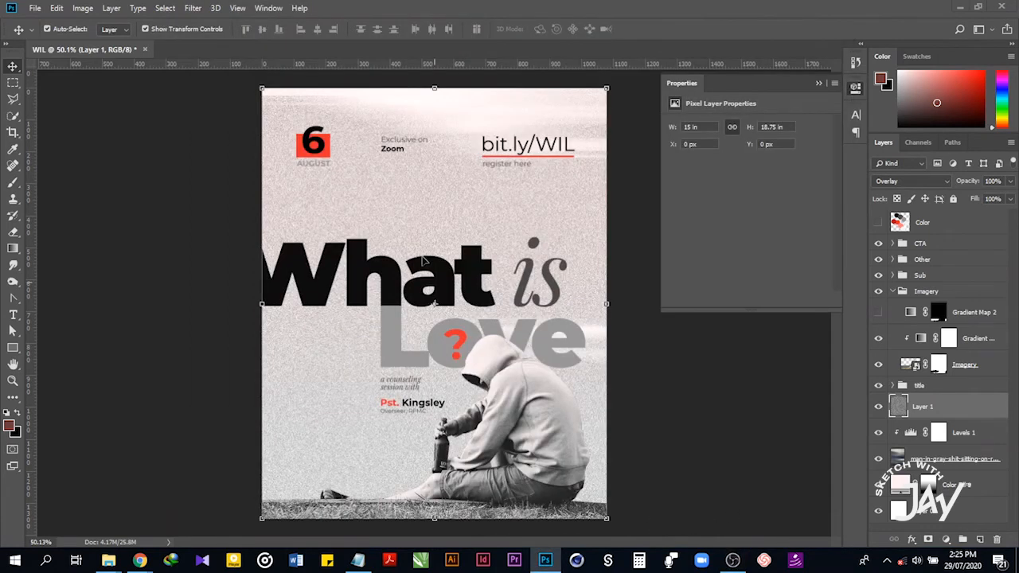
Apply the Mezzotint filter to the gray noise layer using the Coarse Dots type.
left_click(192, 8)
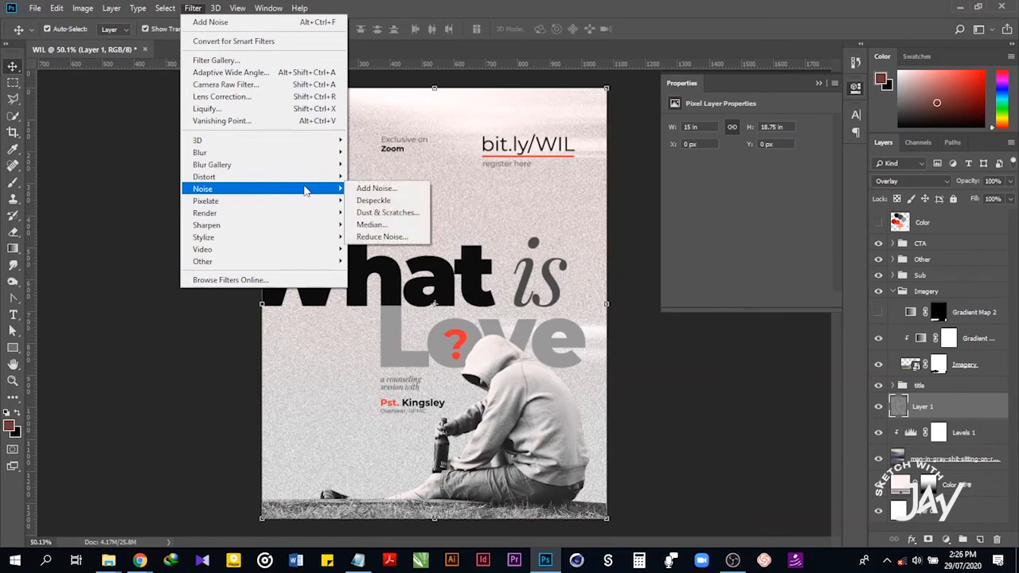
mouse_move(316, 196)
mouse_move(318, 239)
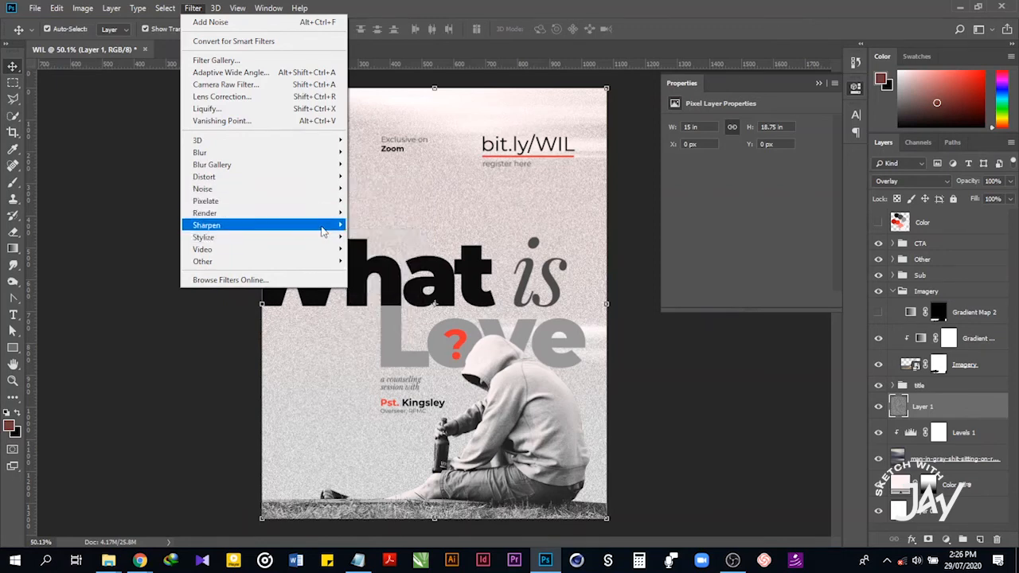
mouse_move(326, 220)
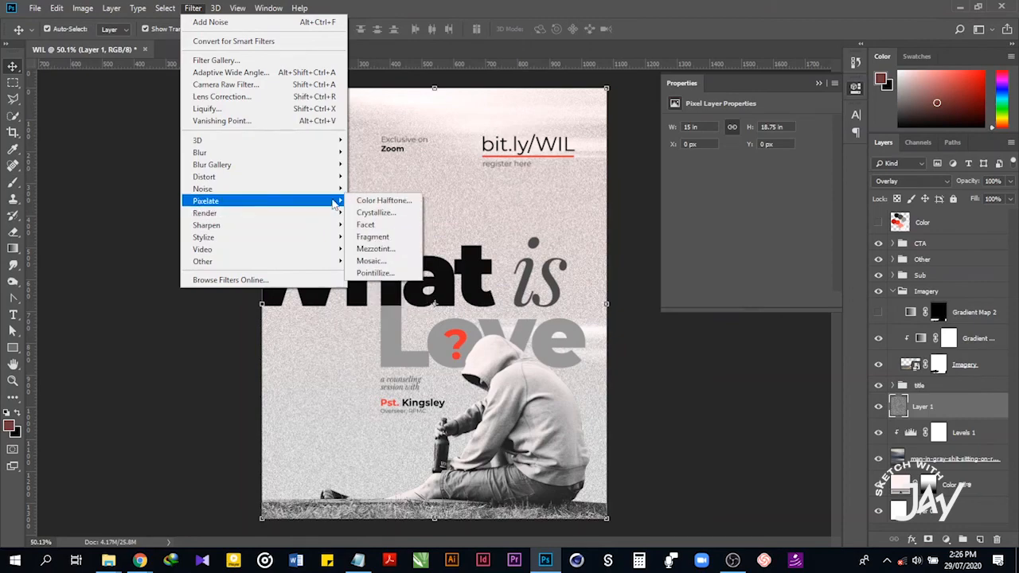
left_click(375, 249)
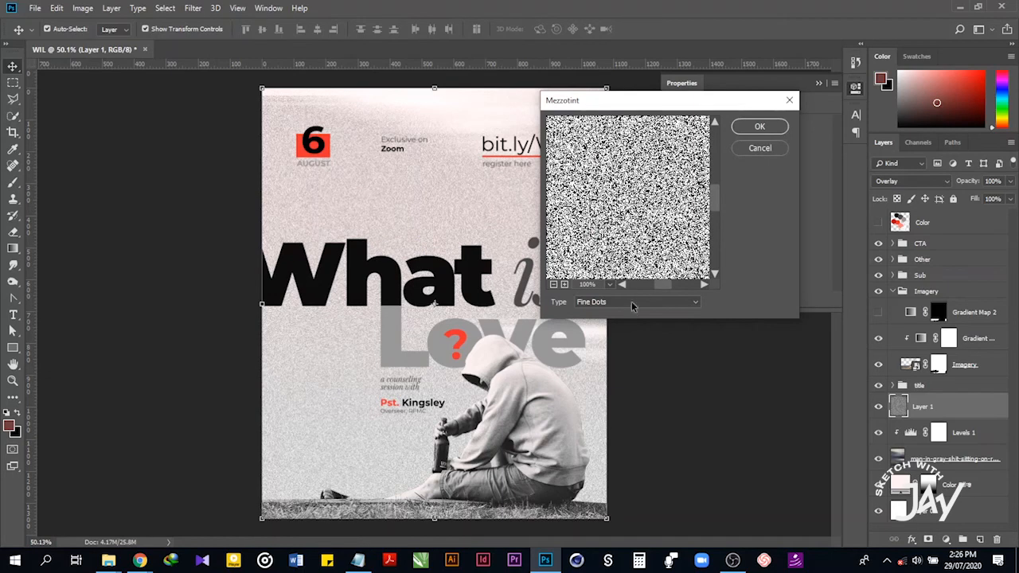
left_click(630, 304)
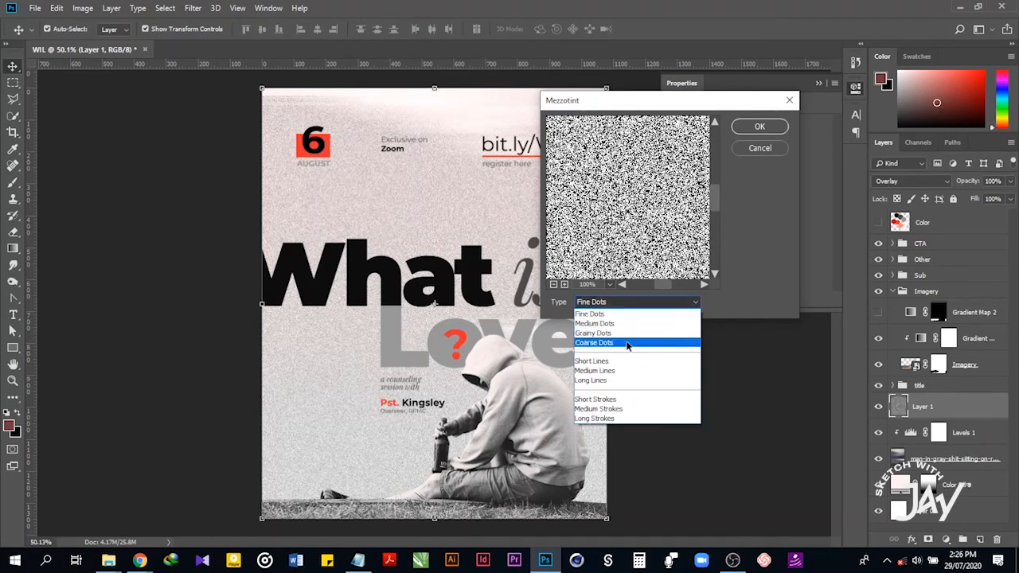
left_click(627, 342)
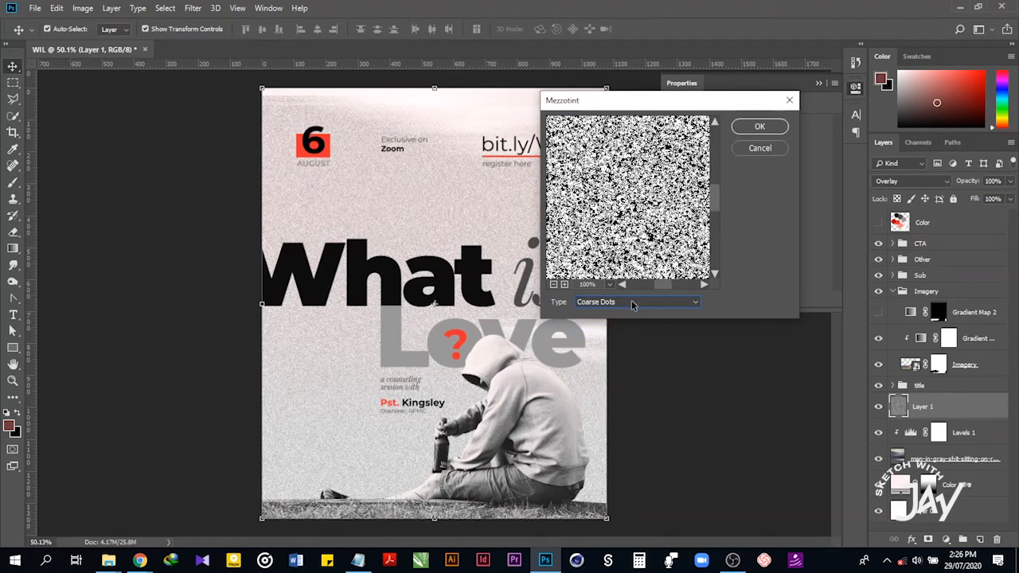
left_click(761, 128)
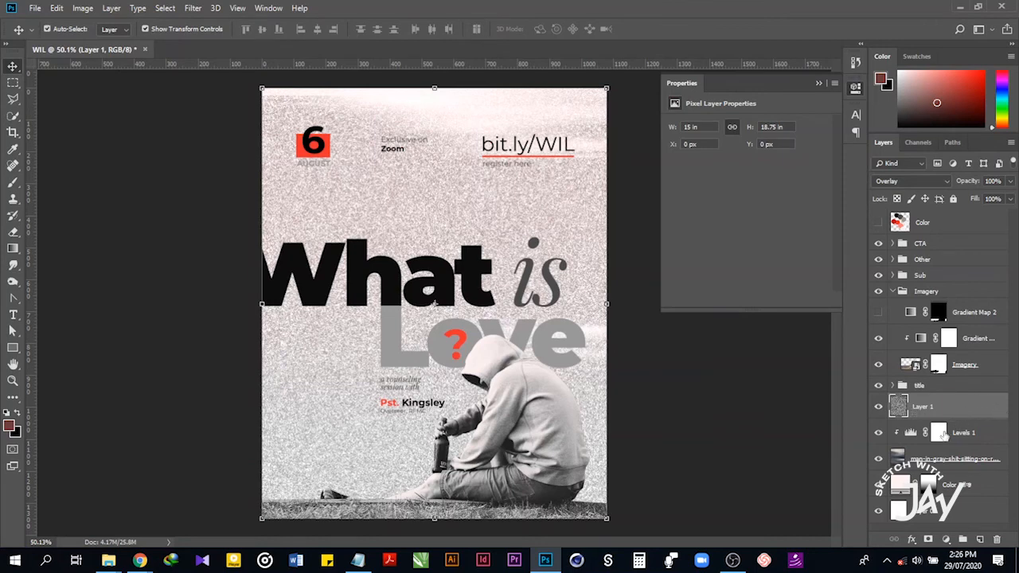
Try a Levels adjustment on the noise layer with input black 89 and input white 184.
key("ctrl+l")
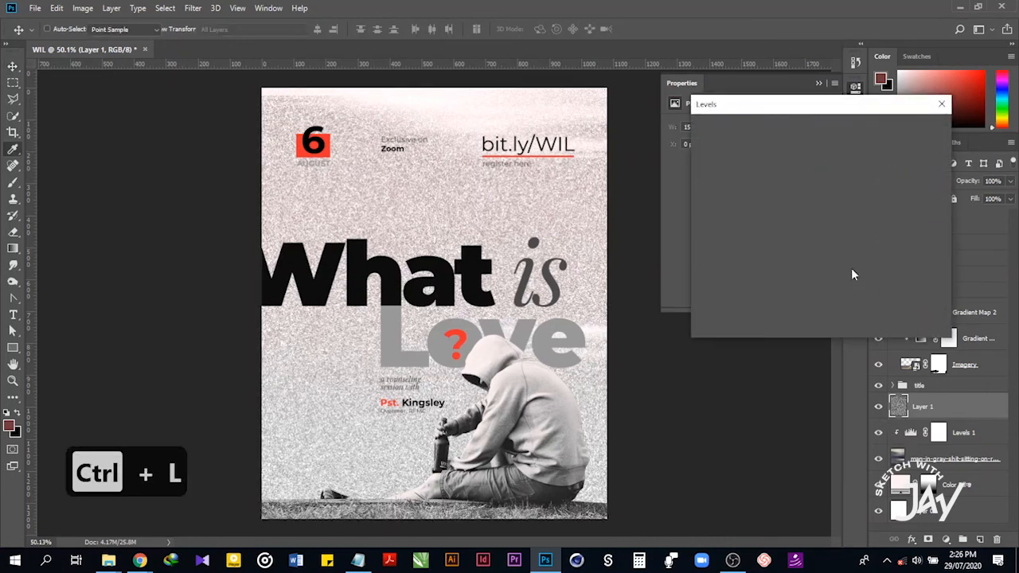
left_click_drag(707, 249, 764, 246)
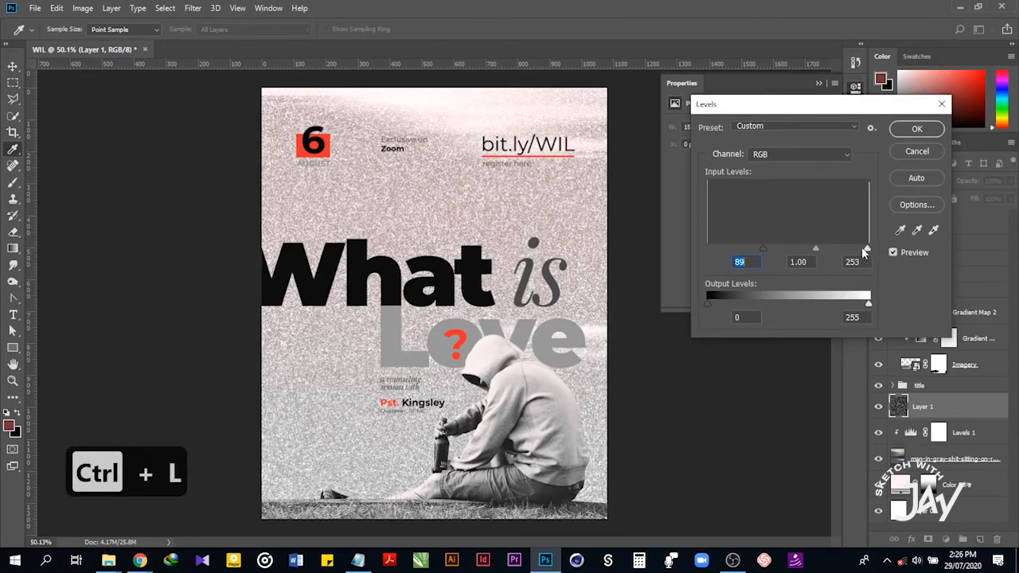
left_click_drag(864, 252, 826, 259)
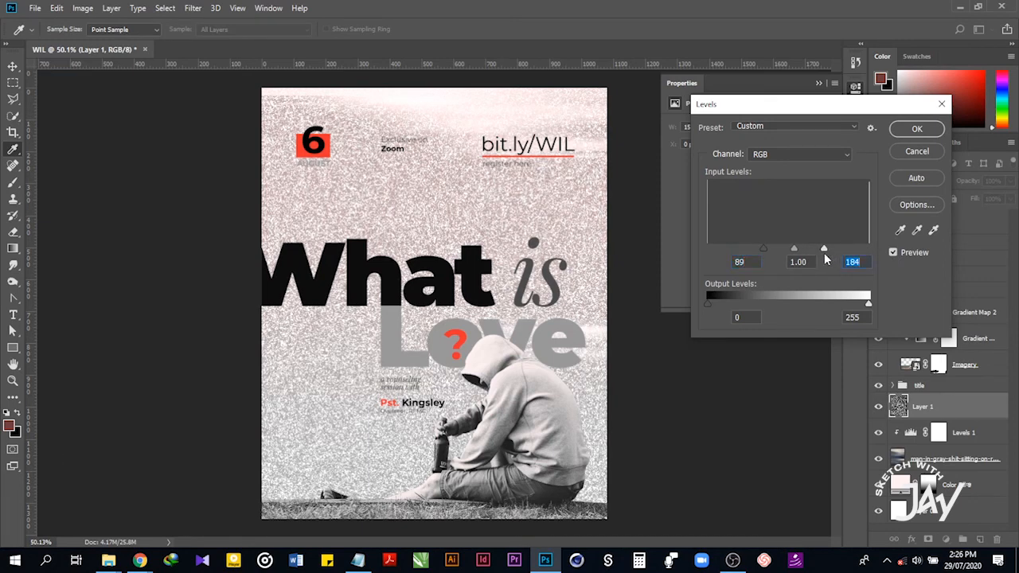
left_click(918, 129)
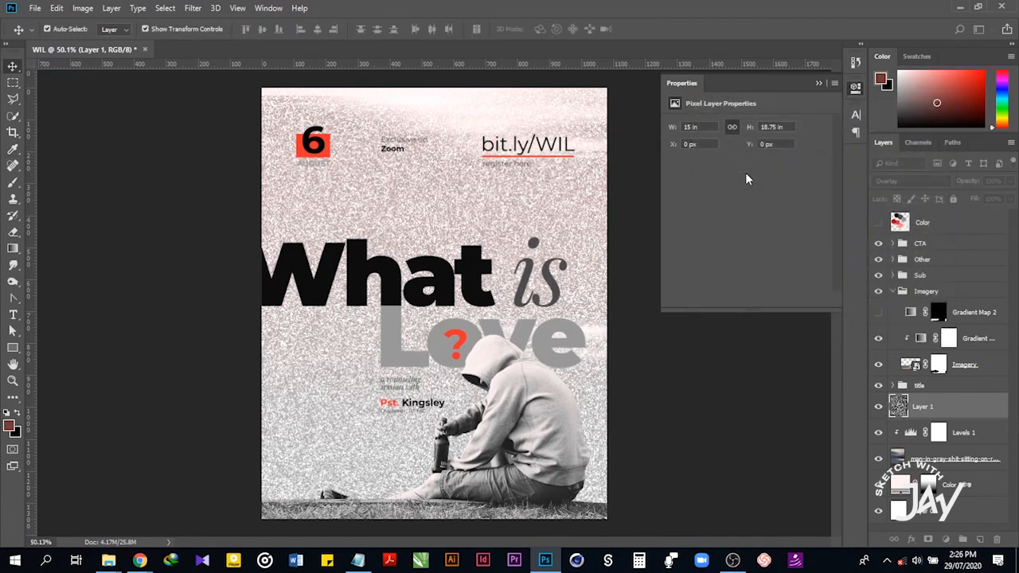
left_click(906, 335, "alt")
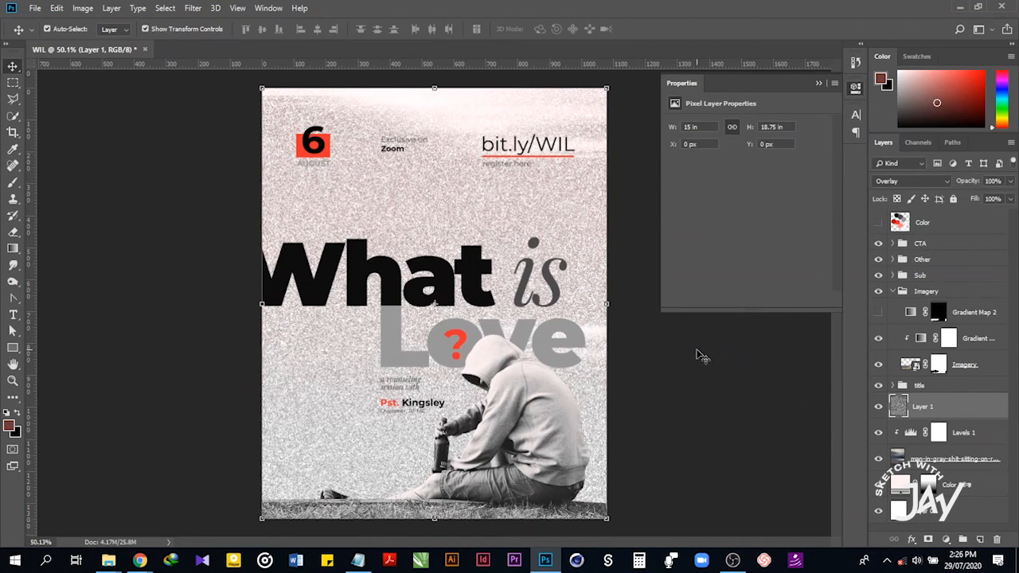
Apply a Motion Blur to the noise layer with an angle of 90° and a distance of 600 pixels.
left_click(192, 8)
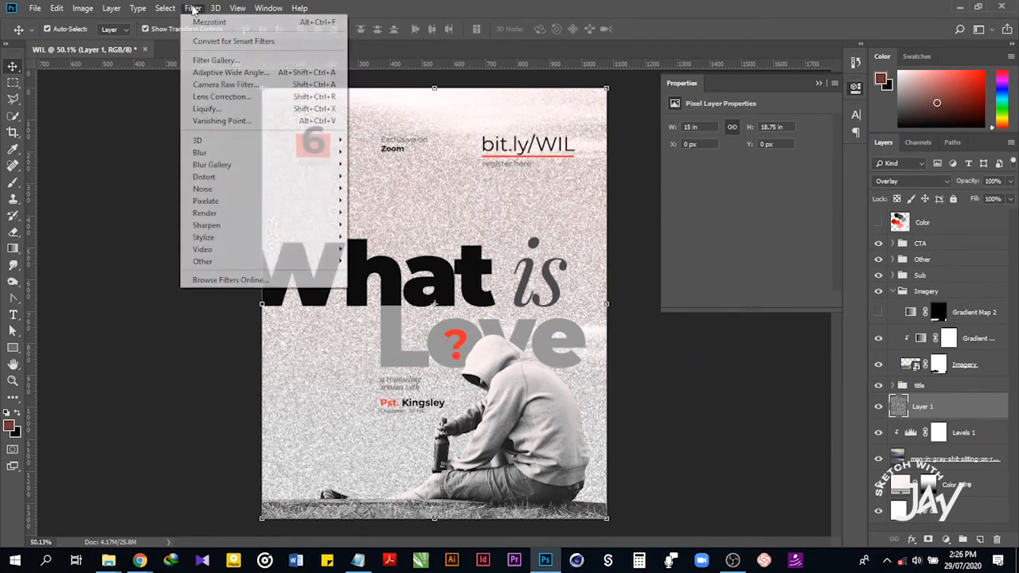
mouse_move(263, 152)
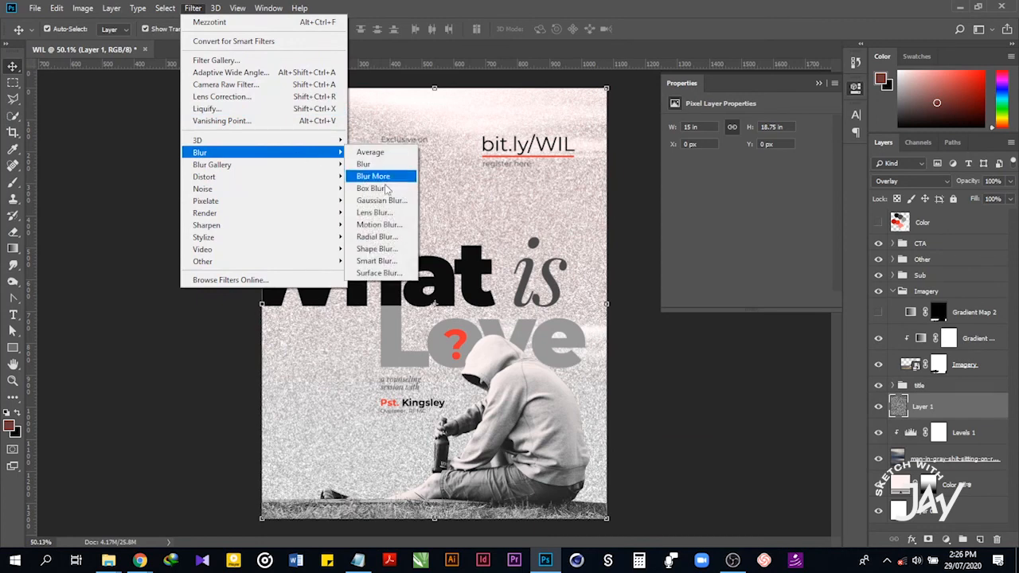
left_click(379, 224)
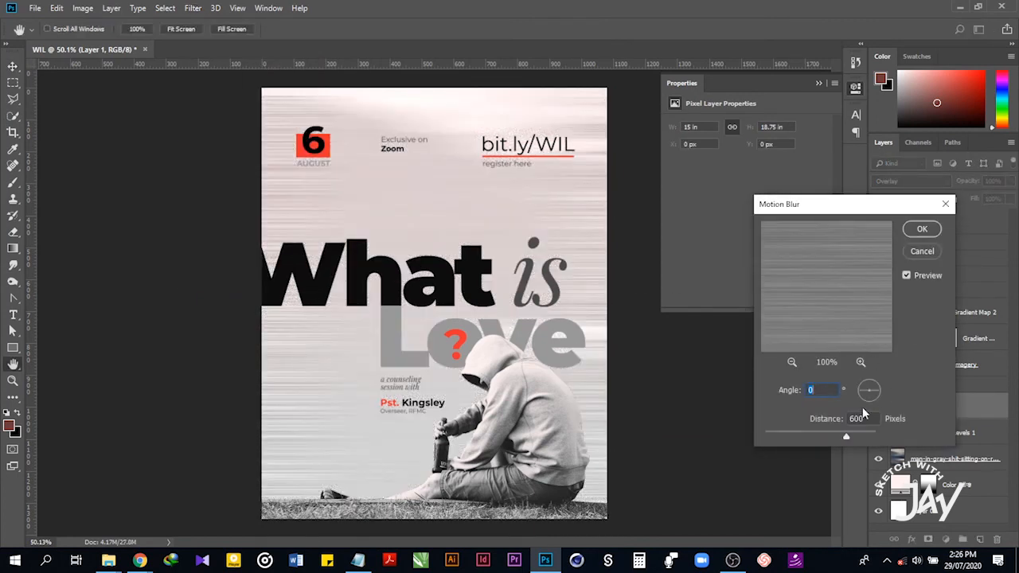
type("90")
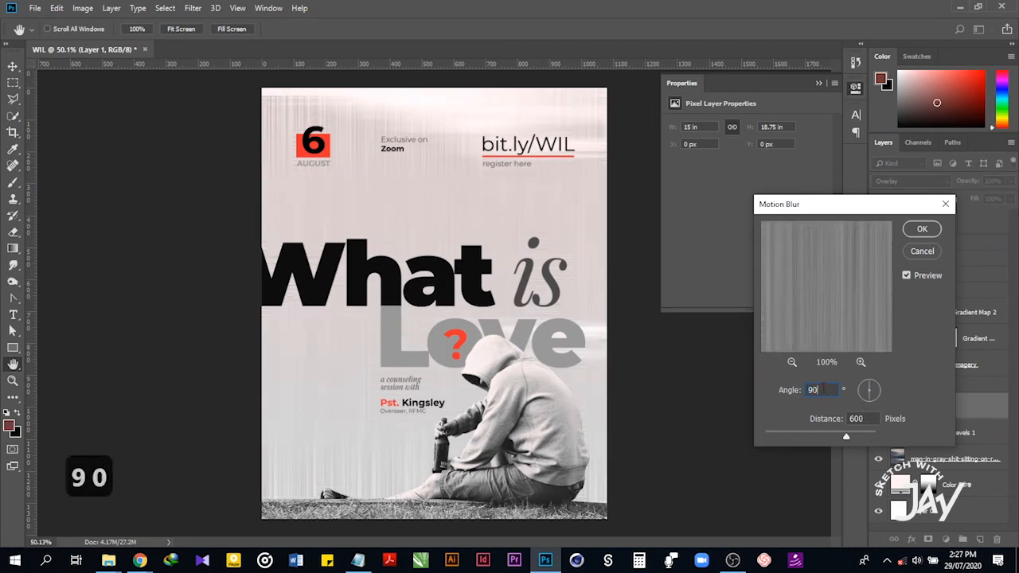
left_click(933, 230)
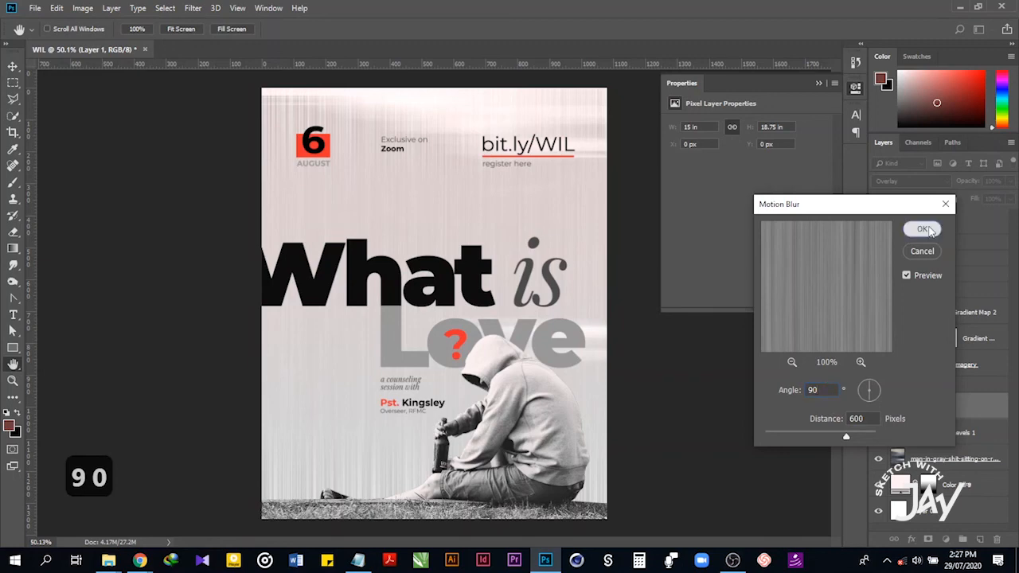
left_click(704, 426)
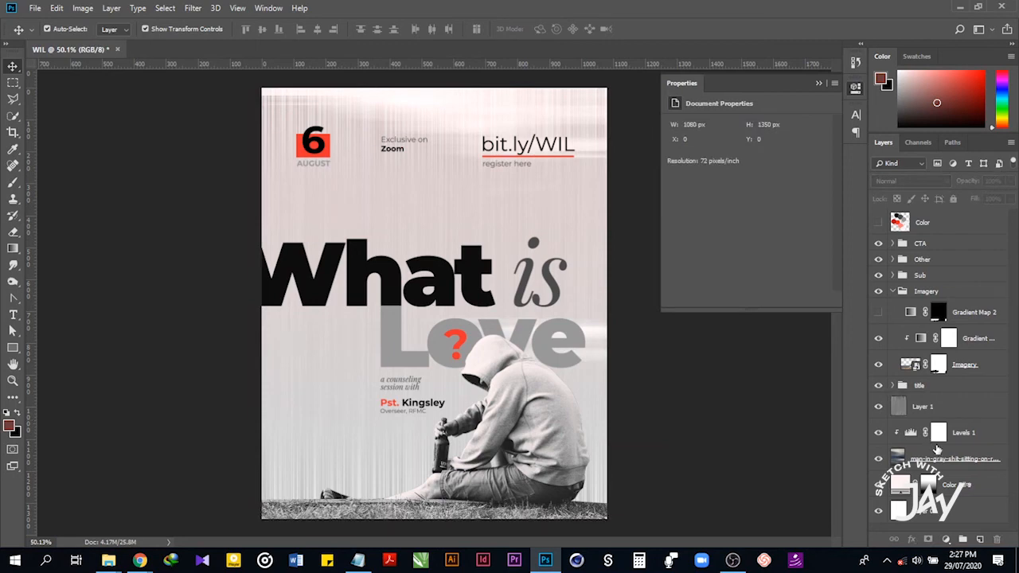
Group Layer 1, Levels 1 and the blurred photo layer, and name the group BG FX.
left_click(956, 406)
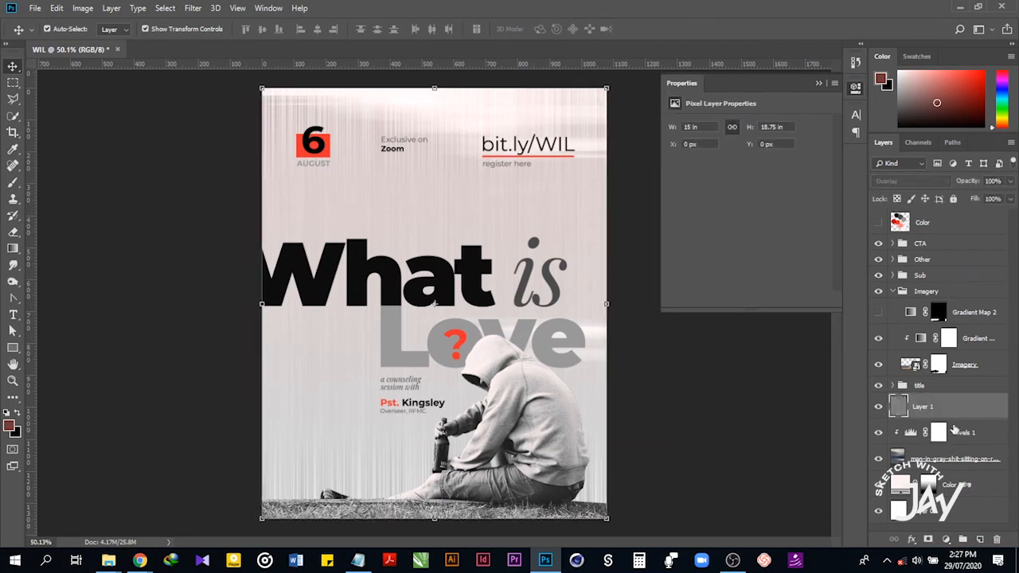
left_click(943, 465, "shift")
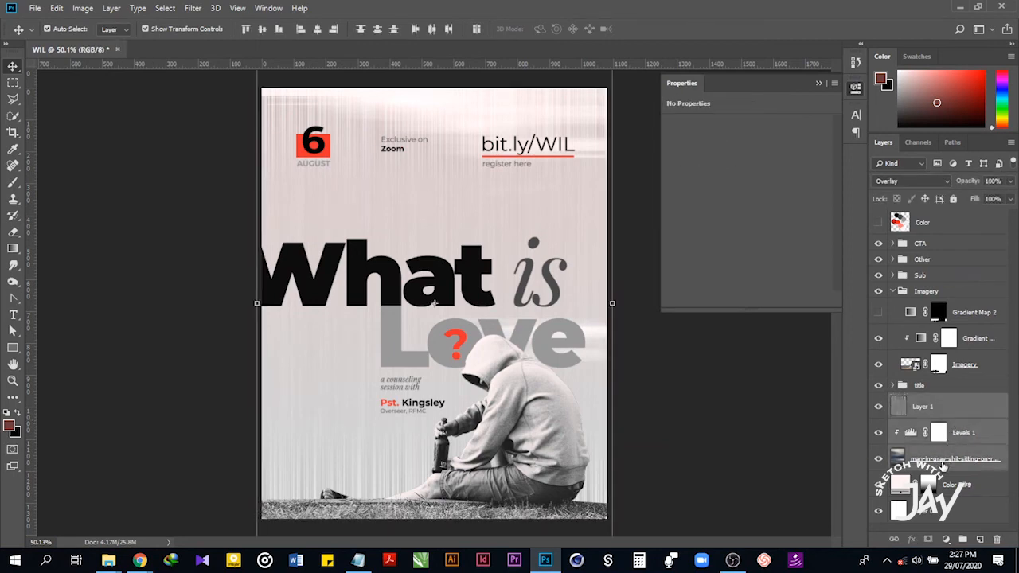
key("ctrl+g")
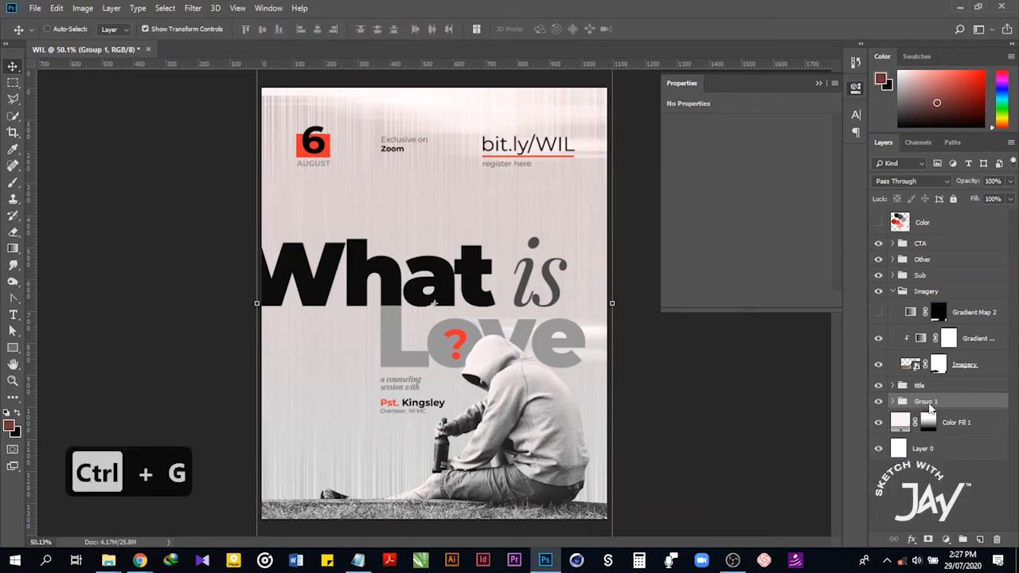
double_click(928, 401)
type("BG FX")
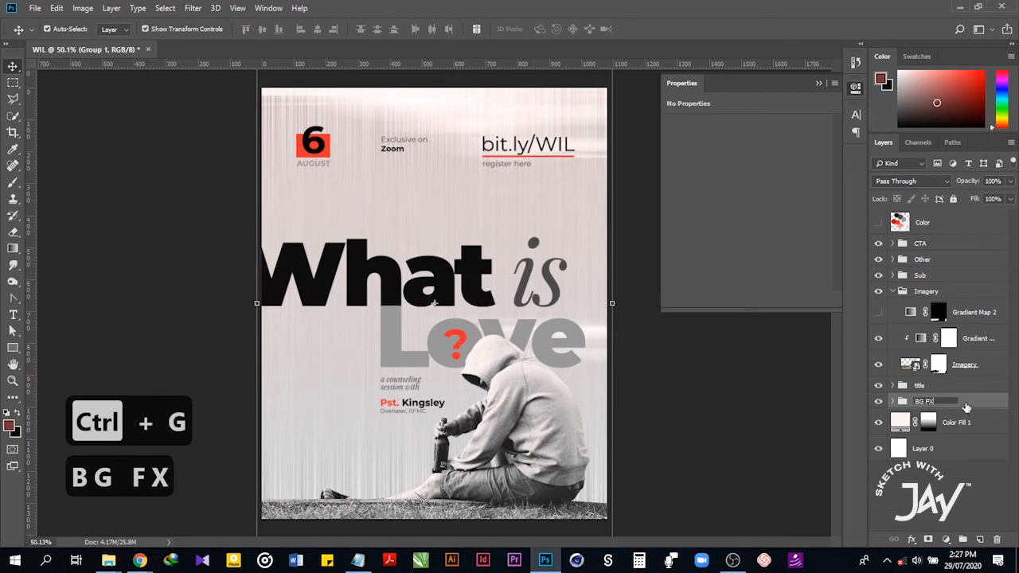
key("Return")
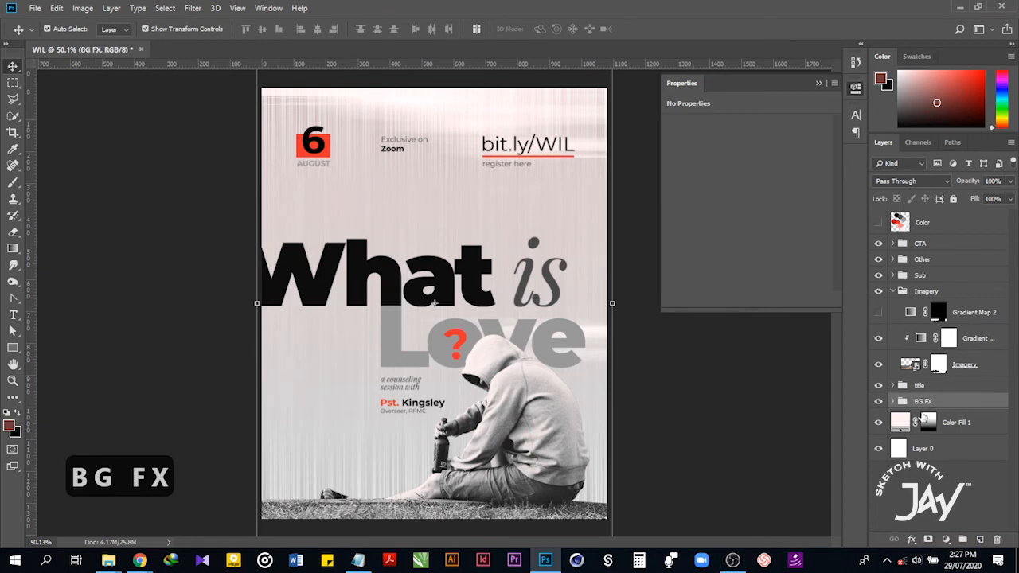
Add a layer mask to the BG FX group and set the black-to-white gradient's dark stop to 15% brightness gray (#262626).
left_click(930, 539)
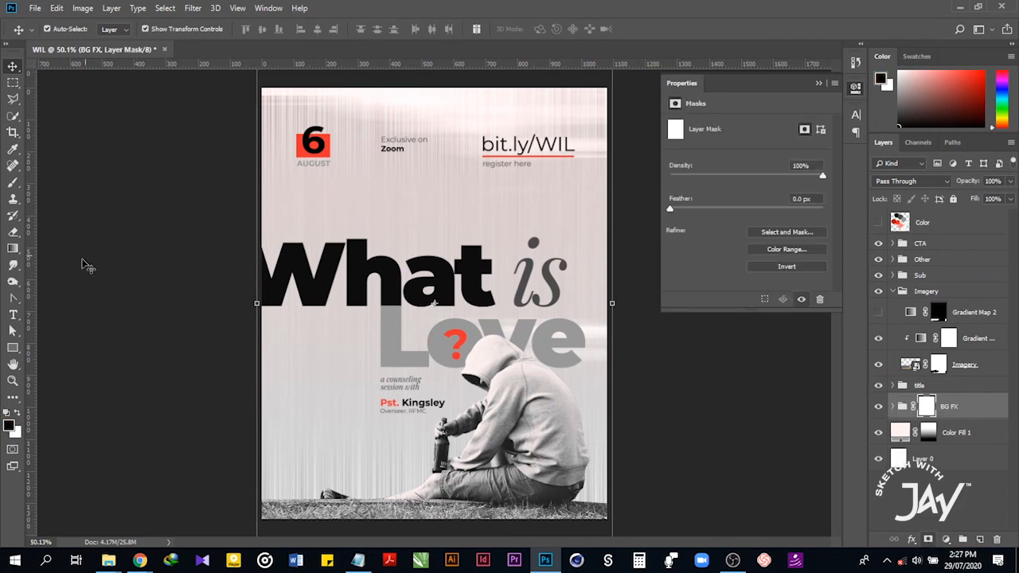
left_click(13, 249)
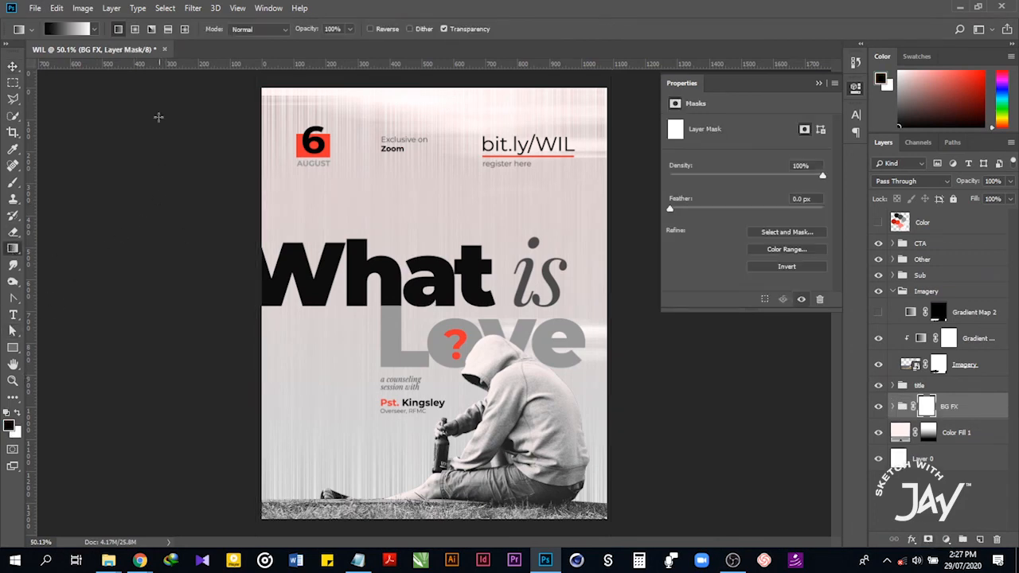
left_click(77, 30)
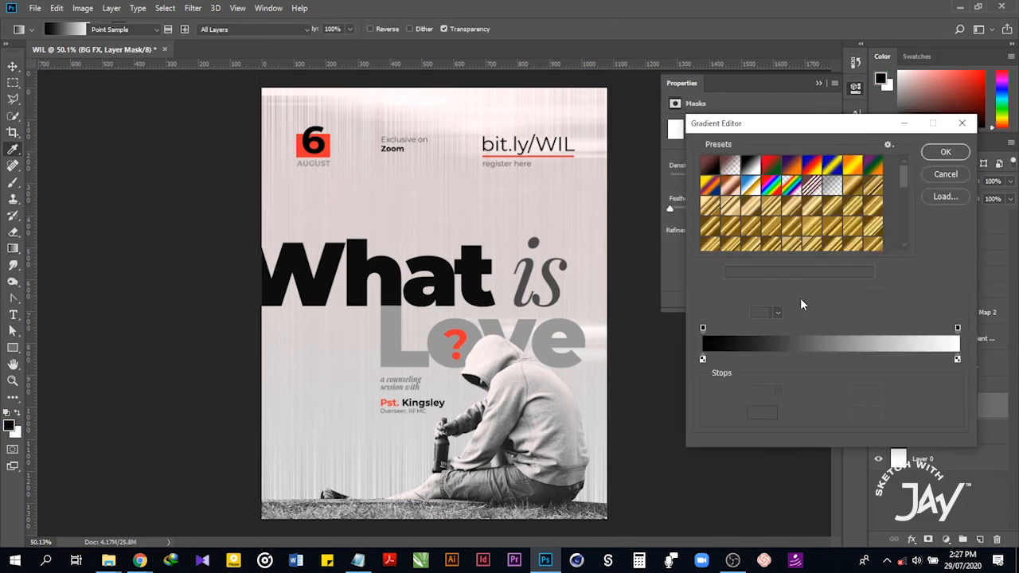
double_click(703, 362)
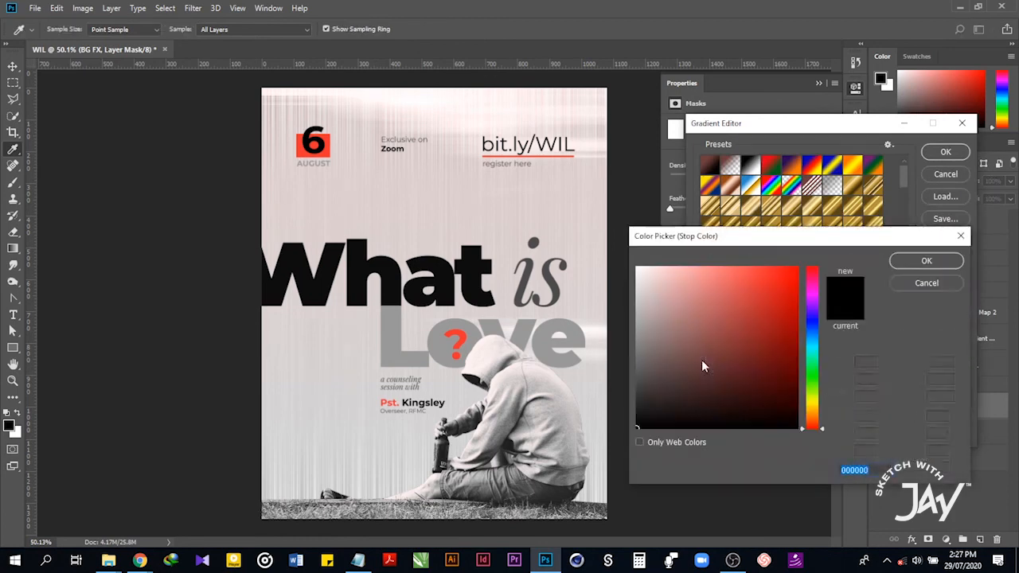
left_click(637, 404)
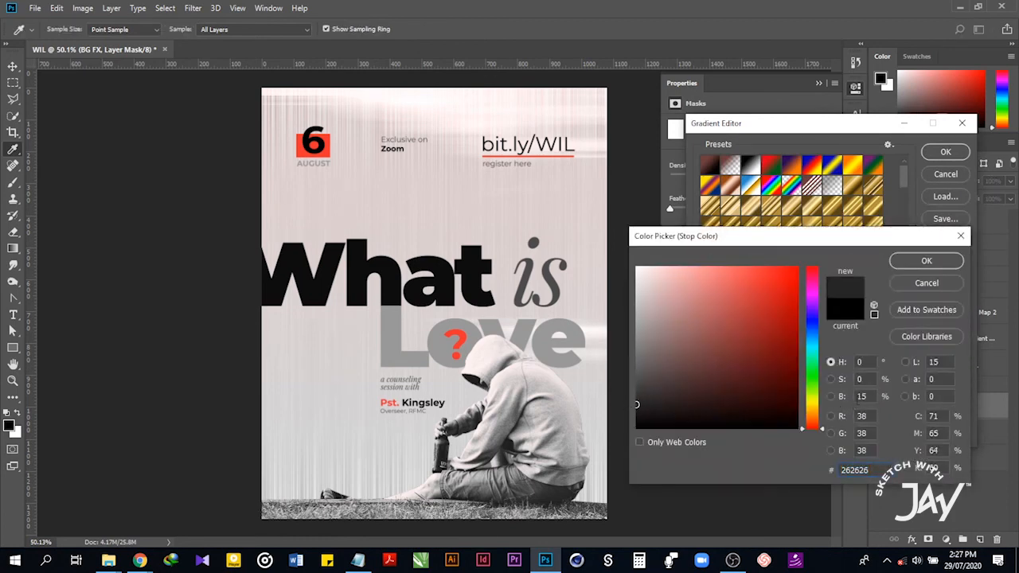
type("15")
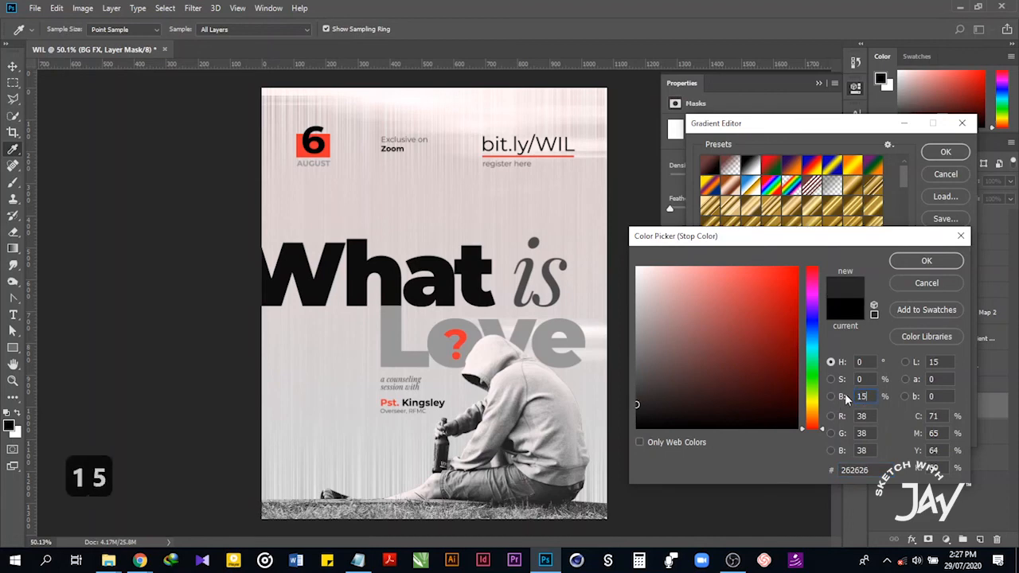
left_click(925, 262)
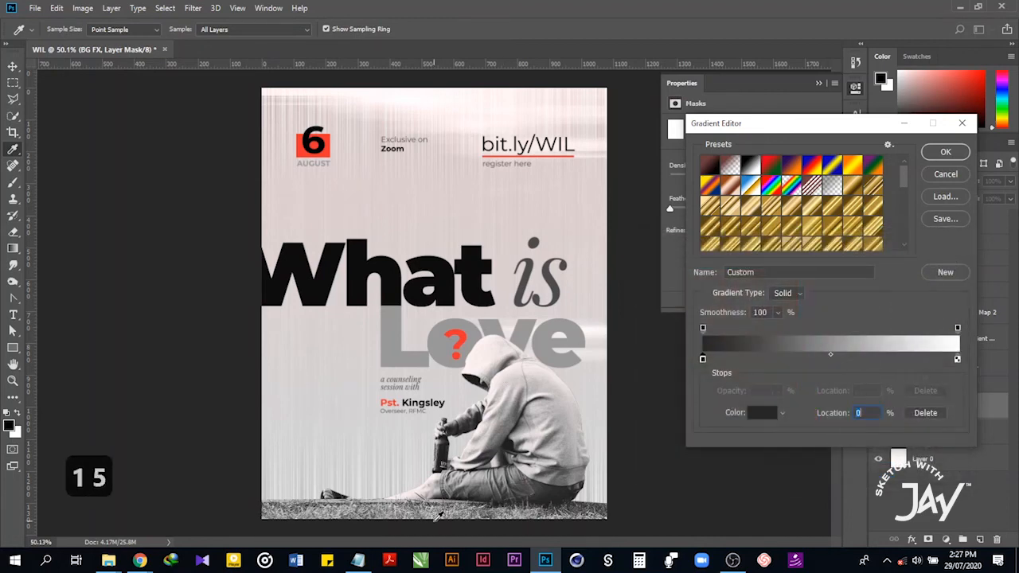
left_click(944, 153)
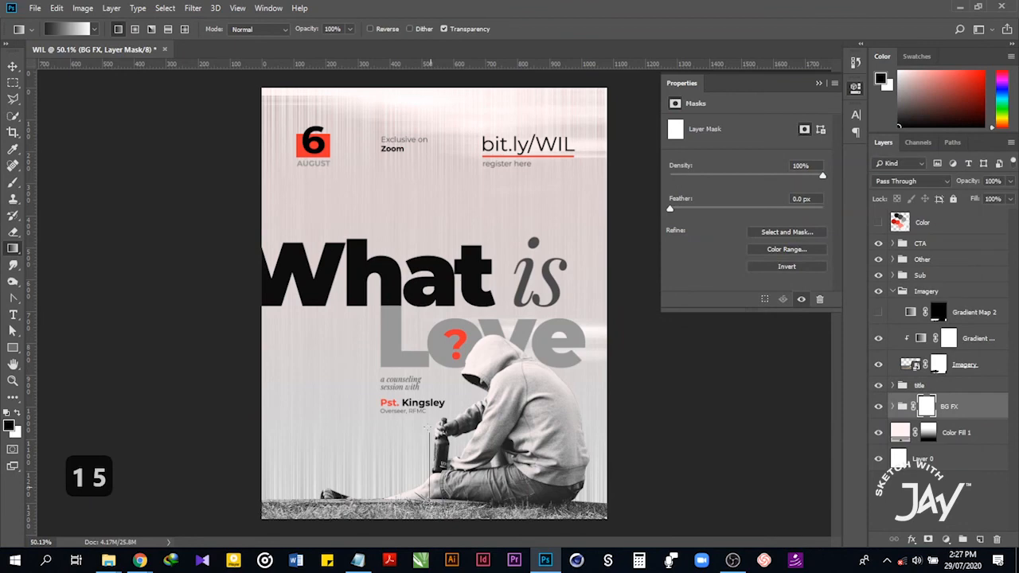
left_click_drag(427, 430, 424, 221)
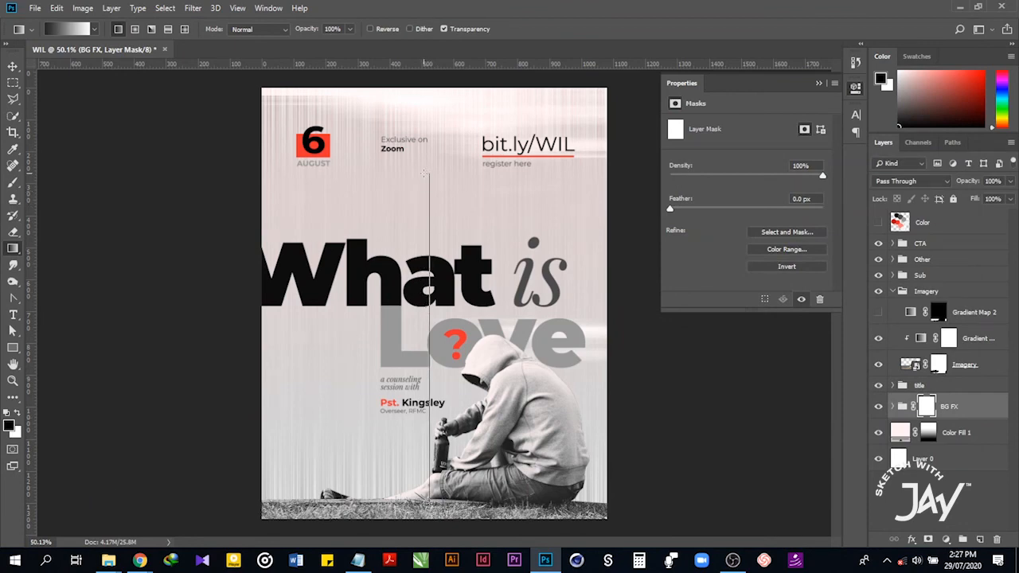
left_click_drag(423, 172, 424, 172)
key("ctrl+z")
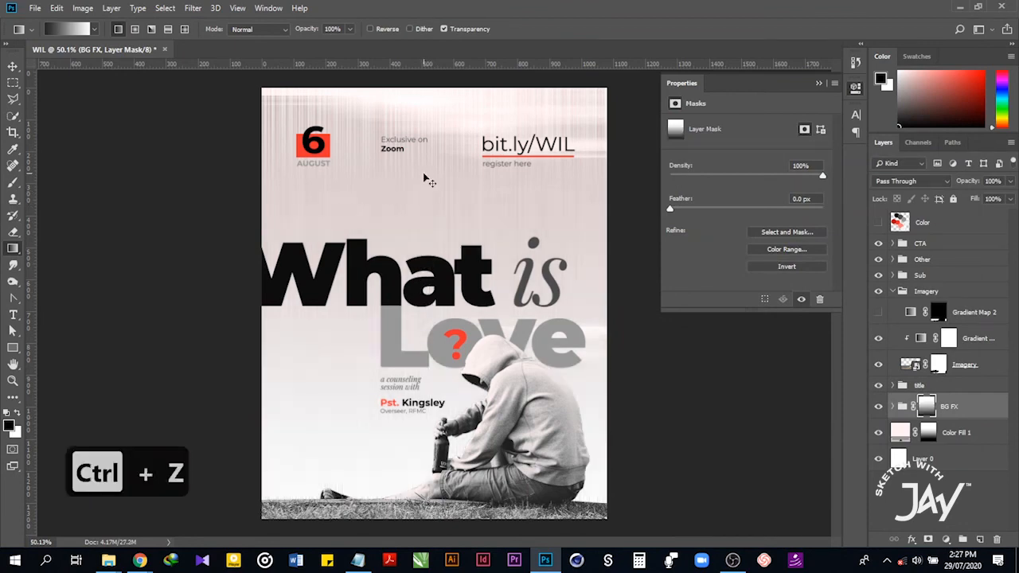
Fill the BG FX mask with a vertical linear gradient running from the grass up to the flyer's upper edge.
left_click_drag(431, 510, 429, 90)
left_click(12, 66)
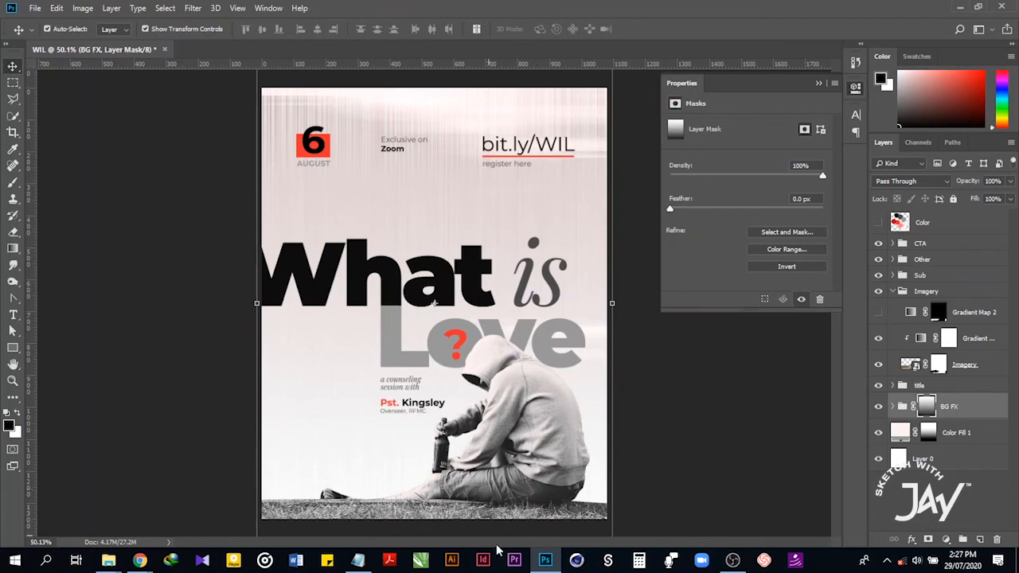
Set up a soft brush with 20% flow and 0% hardness for painting on the mask.
key("b")
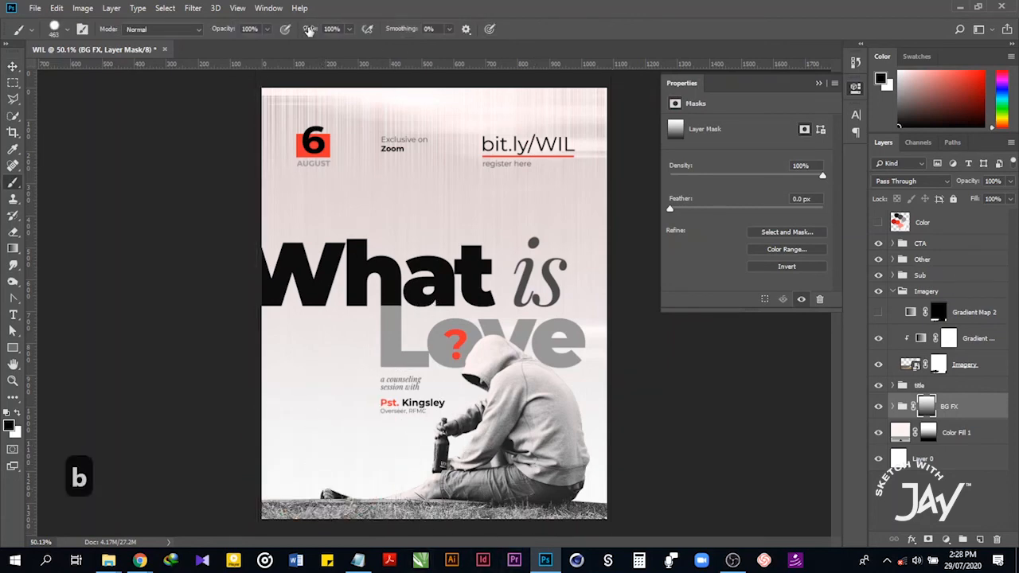
key("2")
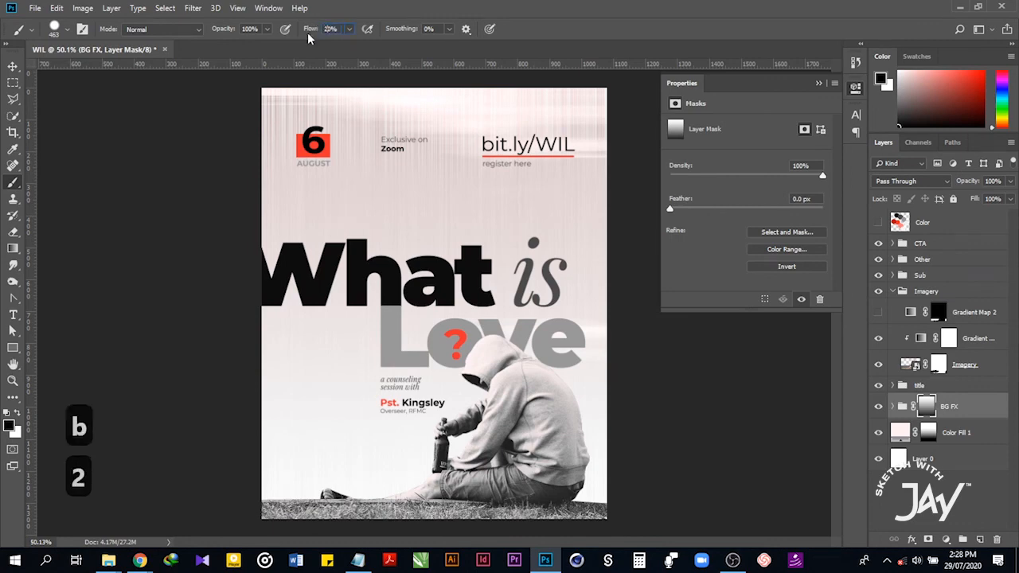
key("Return")
right_click(438, 451)
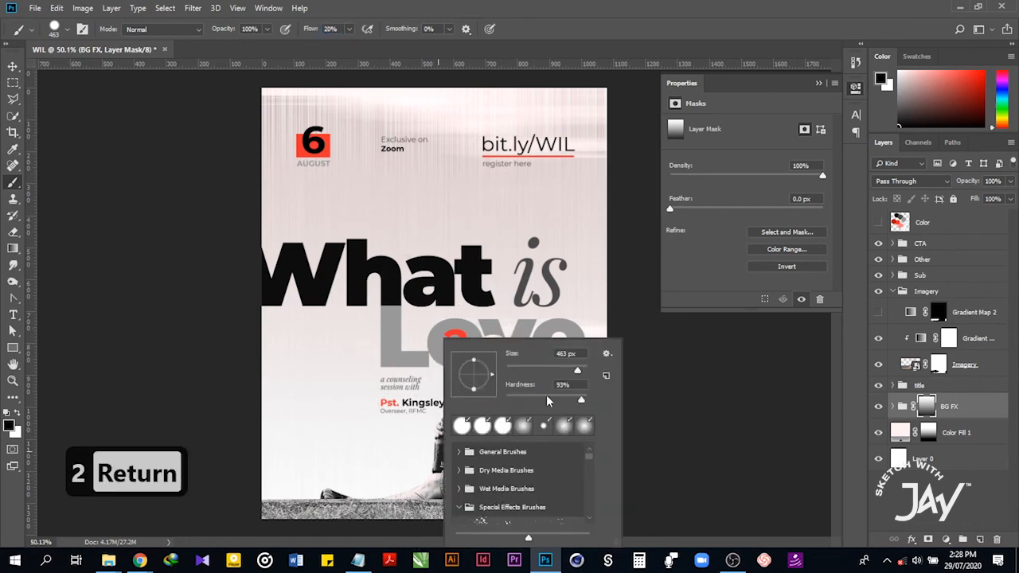
left_click_drag(519, 396, 477, 401)
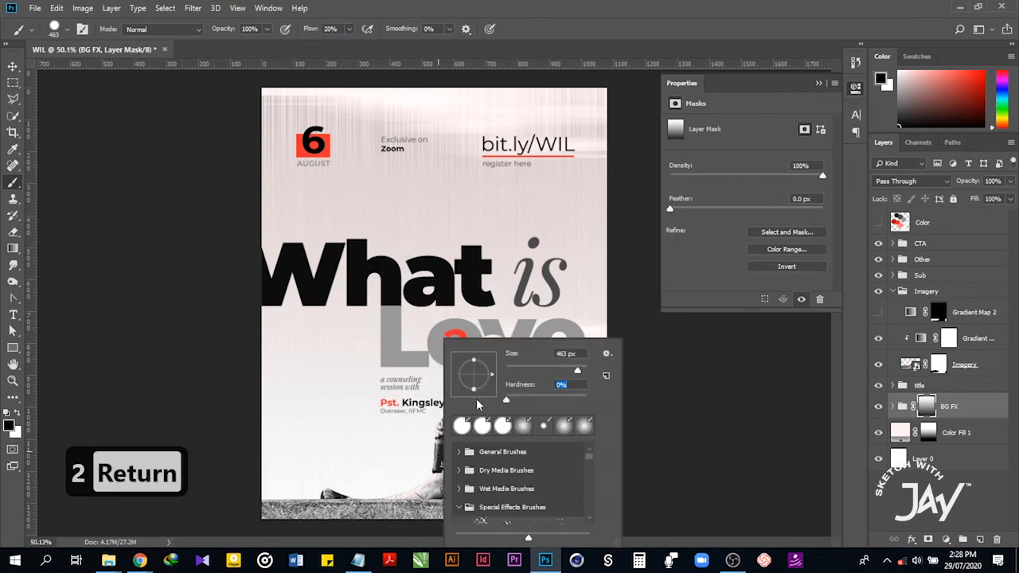
left_click(277, 495)
Paint the BG FX mask white above the grass to restore the streaks, and black behind the title and header text with a 208 px brush.
key("x")
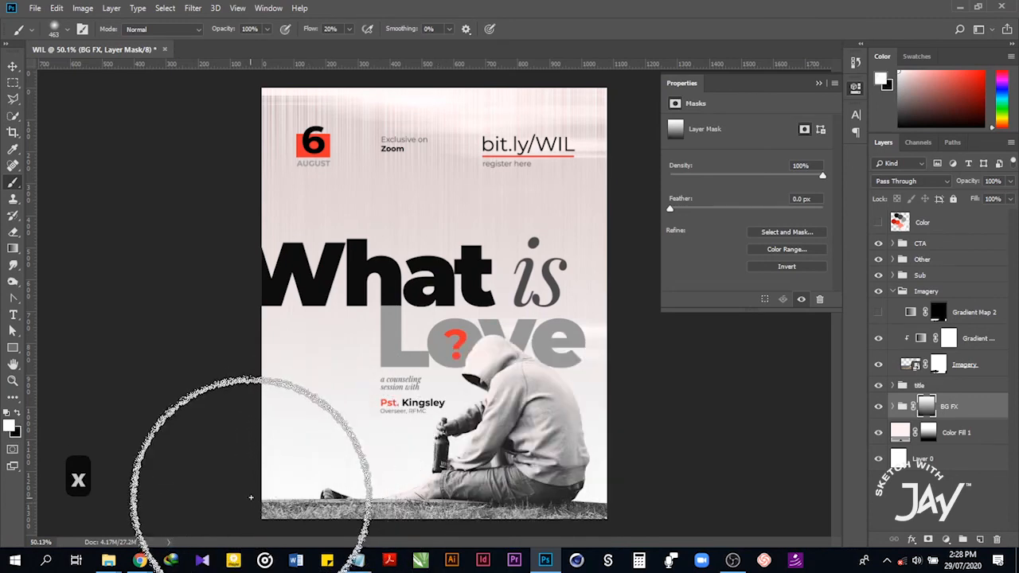
key("x")
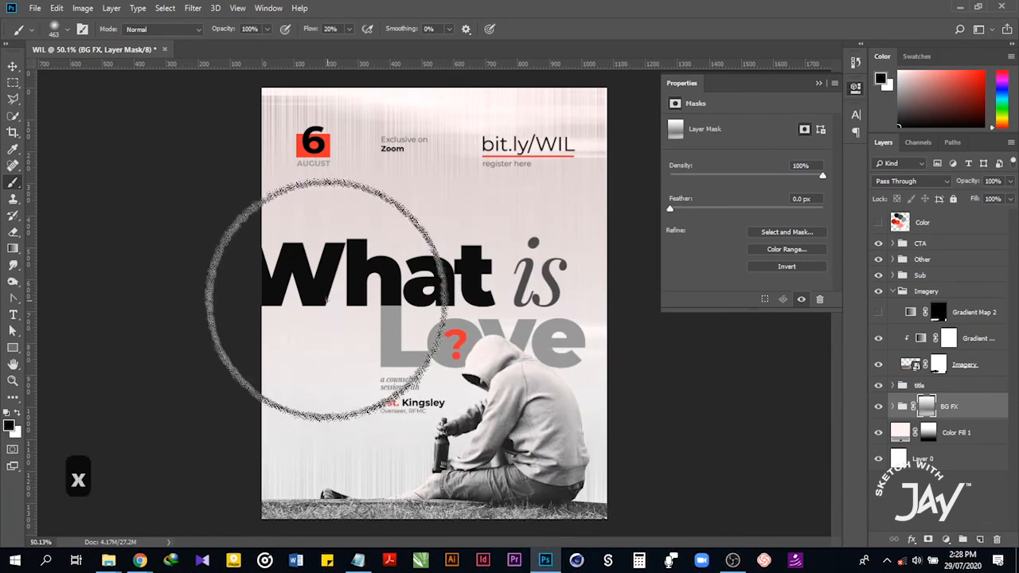
left_click_drag(429, 152, 363, 153)
left_click(427, 143)
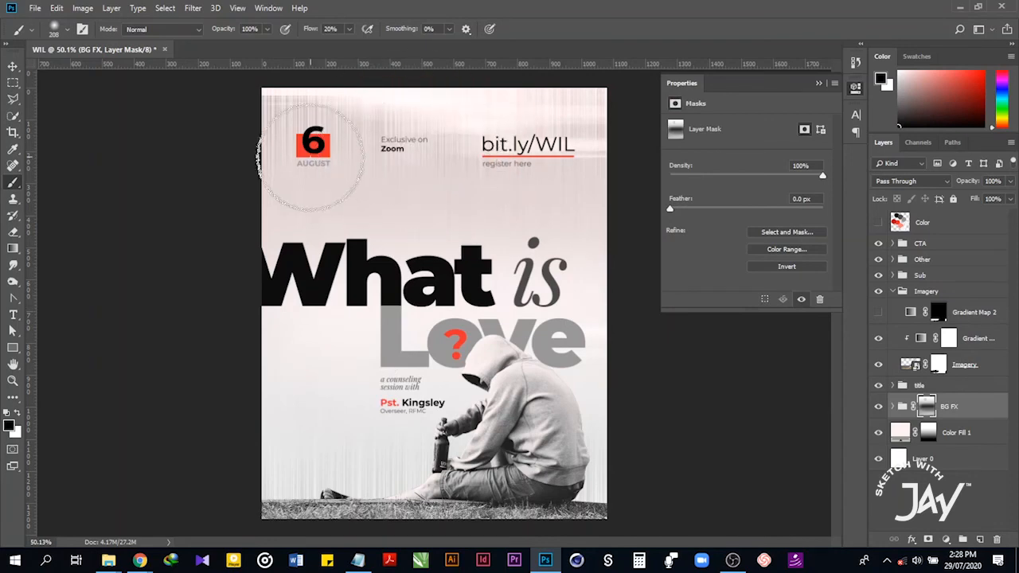
key("v")
left_click(686, 398)
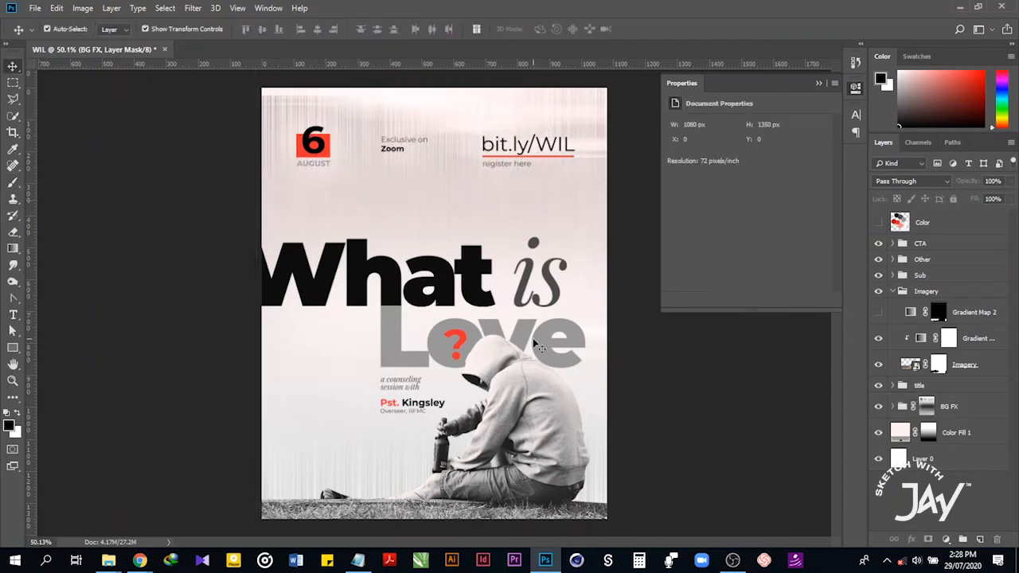
key("ctrl+minus")
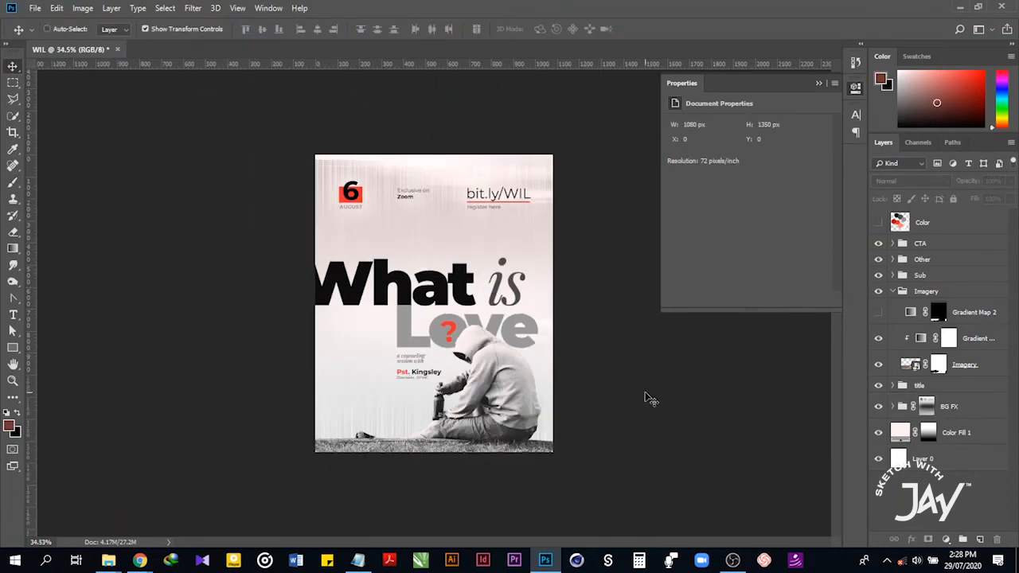